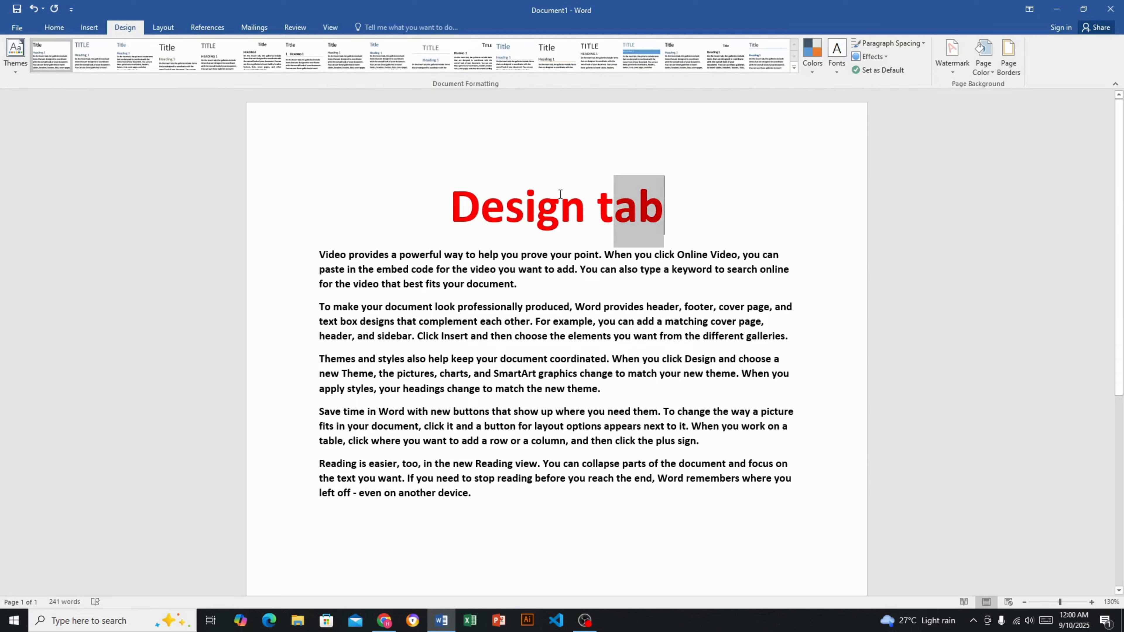
Preview the document themes, enlarge the page view to 150%, and apply the Office theme.
left_click(352, 156)
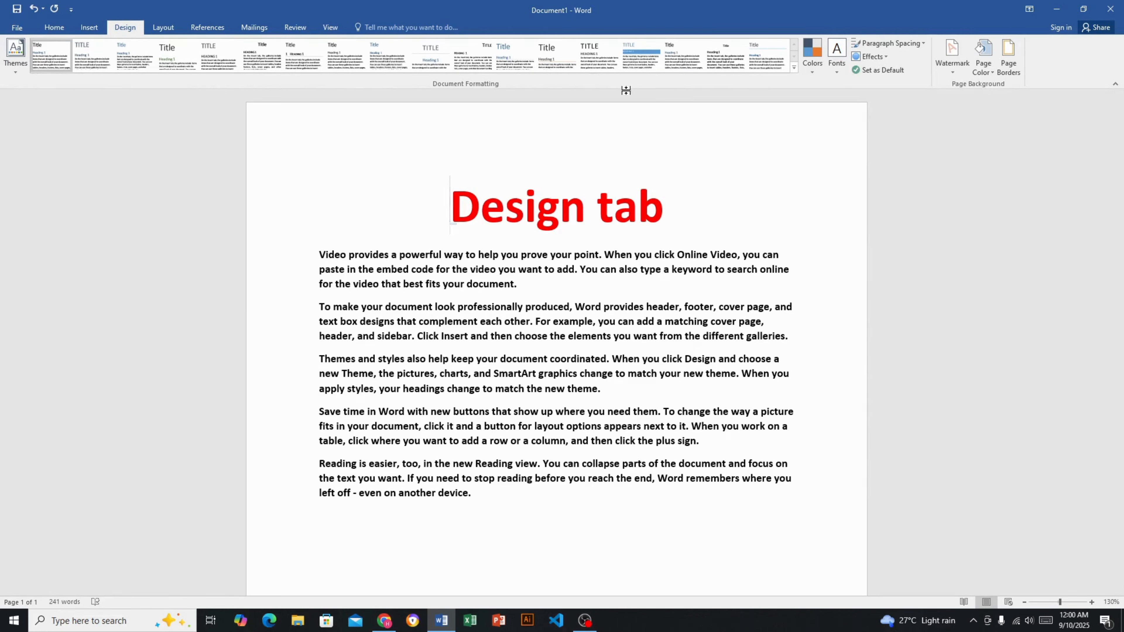
left_click(167, 31)
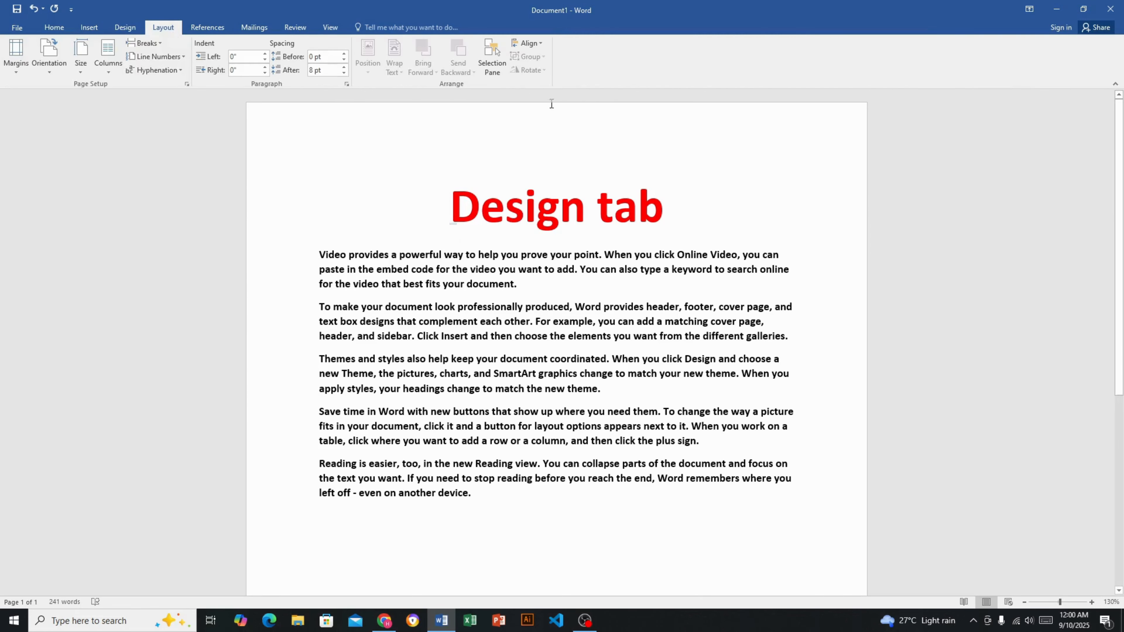
left_click(125, 27)
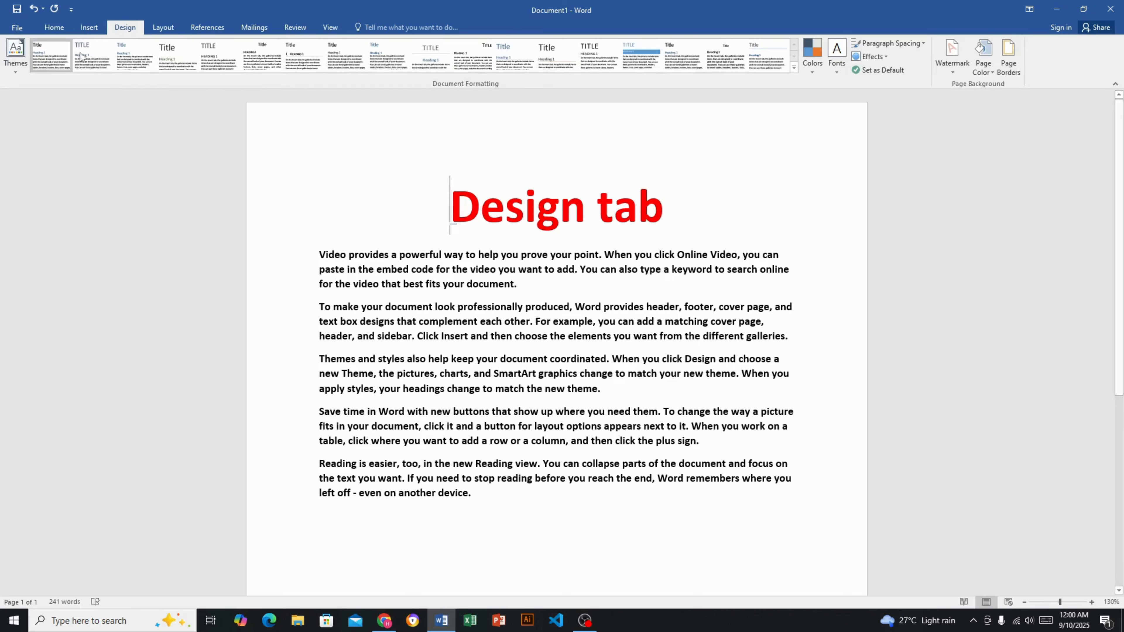
left_click(7, 76)
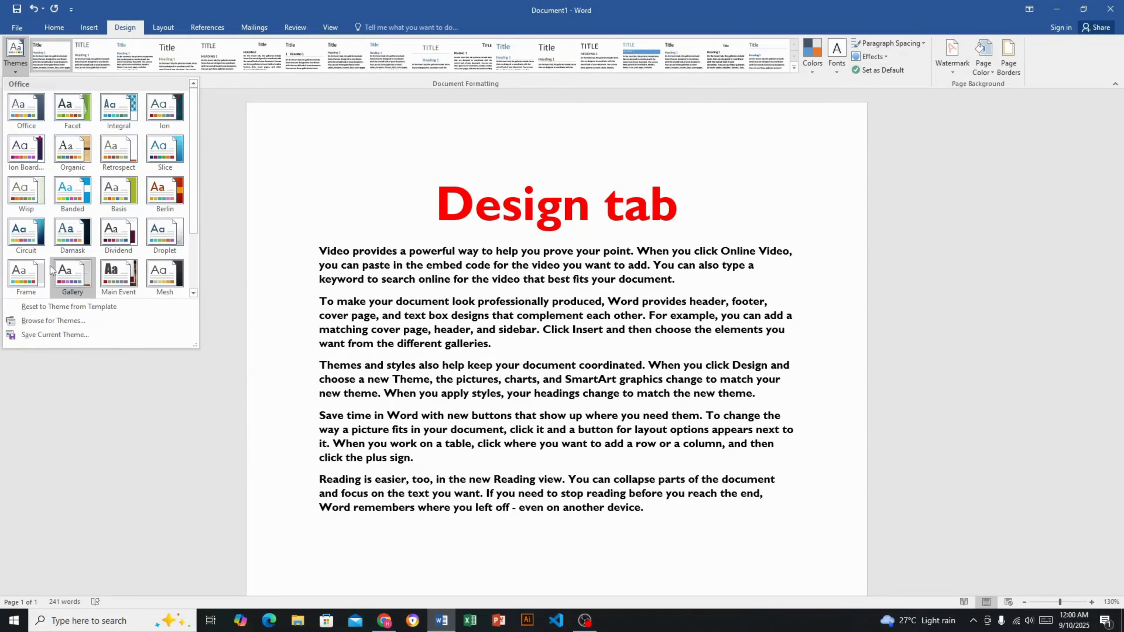
scroll(545, 359, "up", 2)
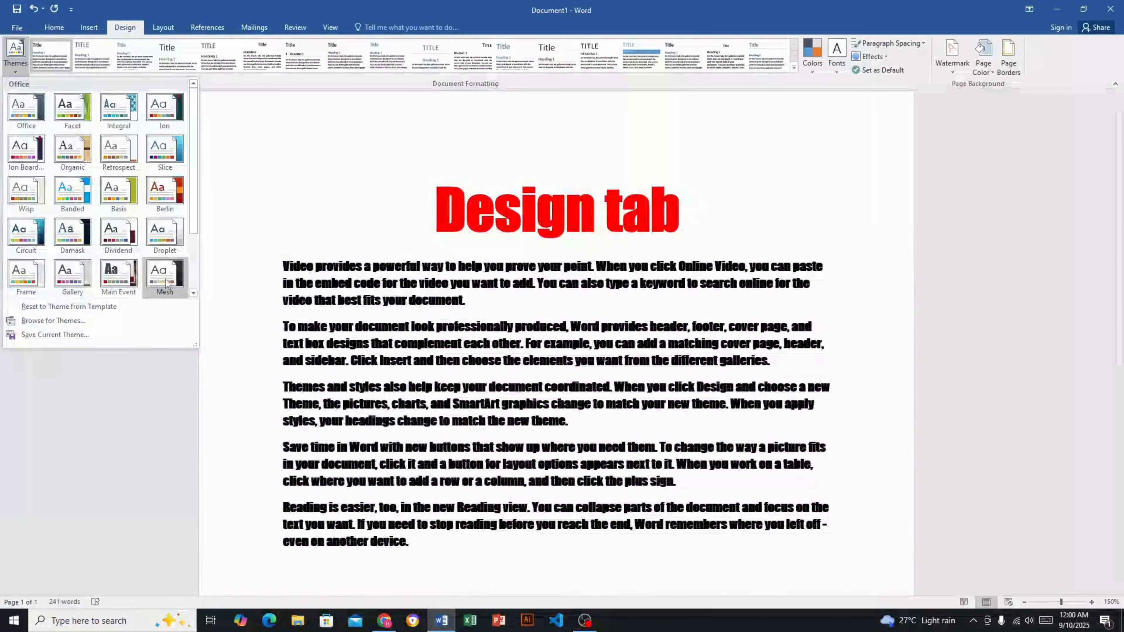
left_click(26, 110)
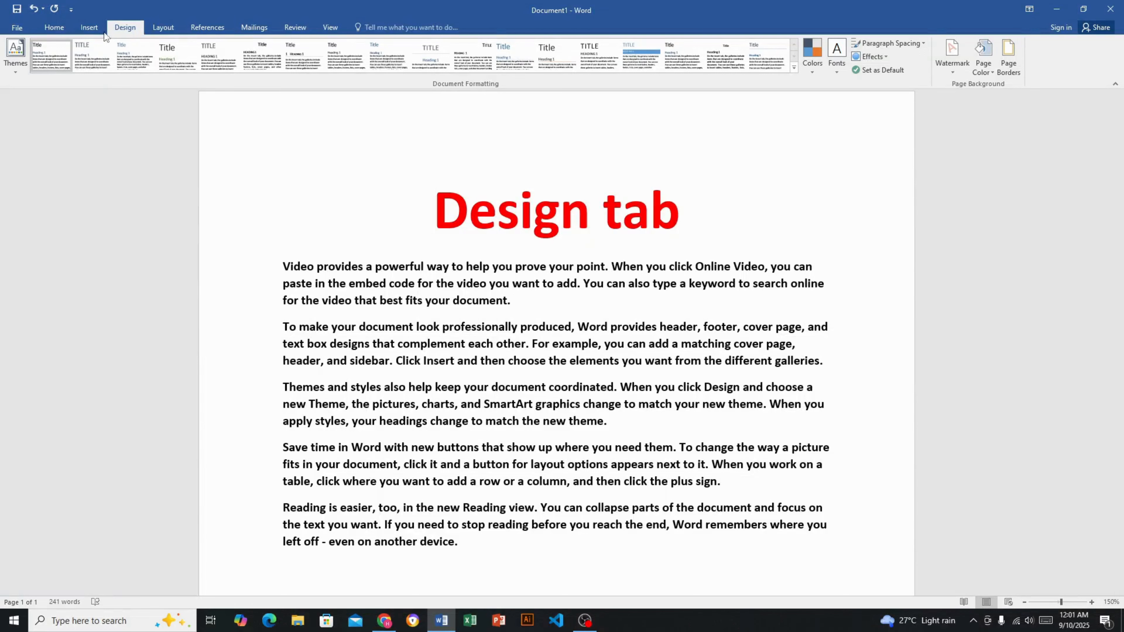
Try the Intense Quote style on the "Design tab" title and undo it.
left_click(55, 25)
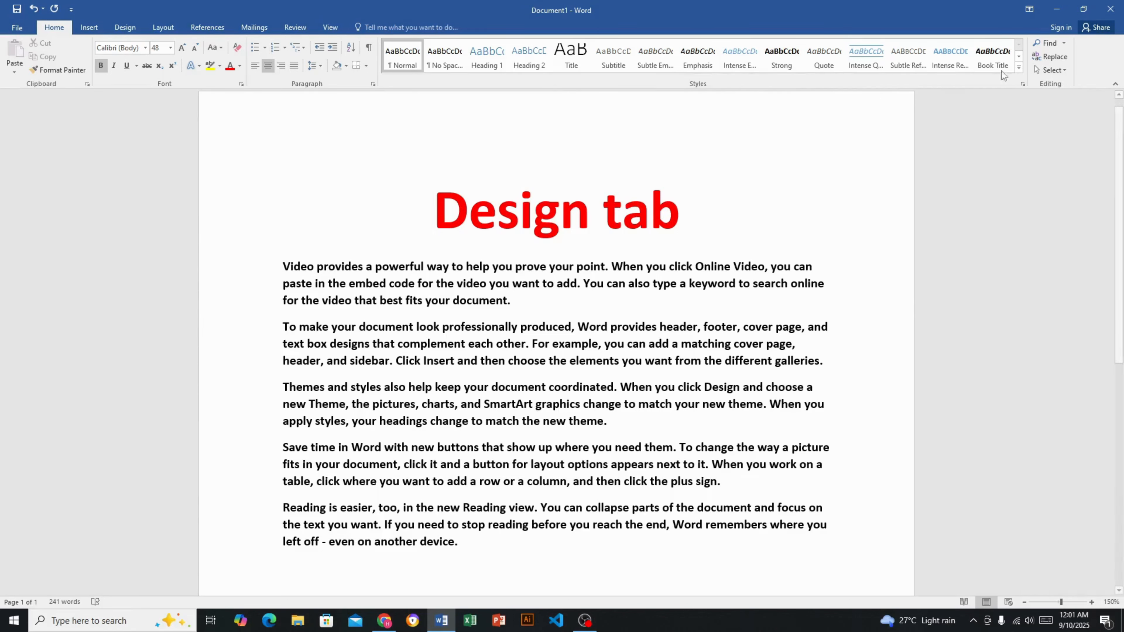
left_click(1019, 68)
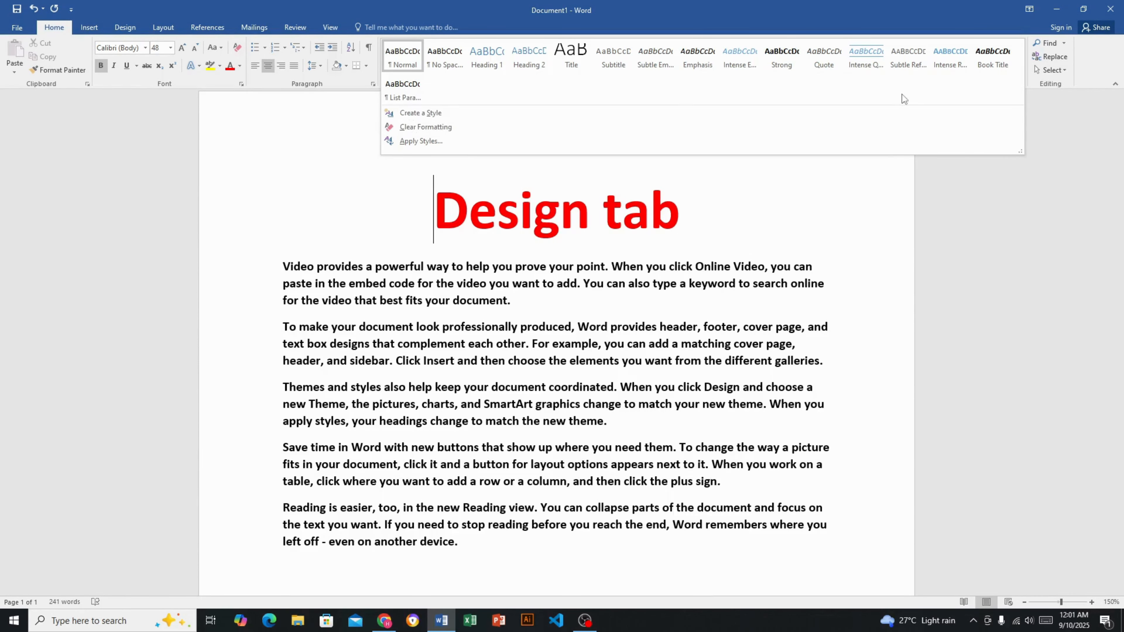
left_click(854, 64)
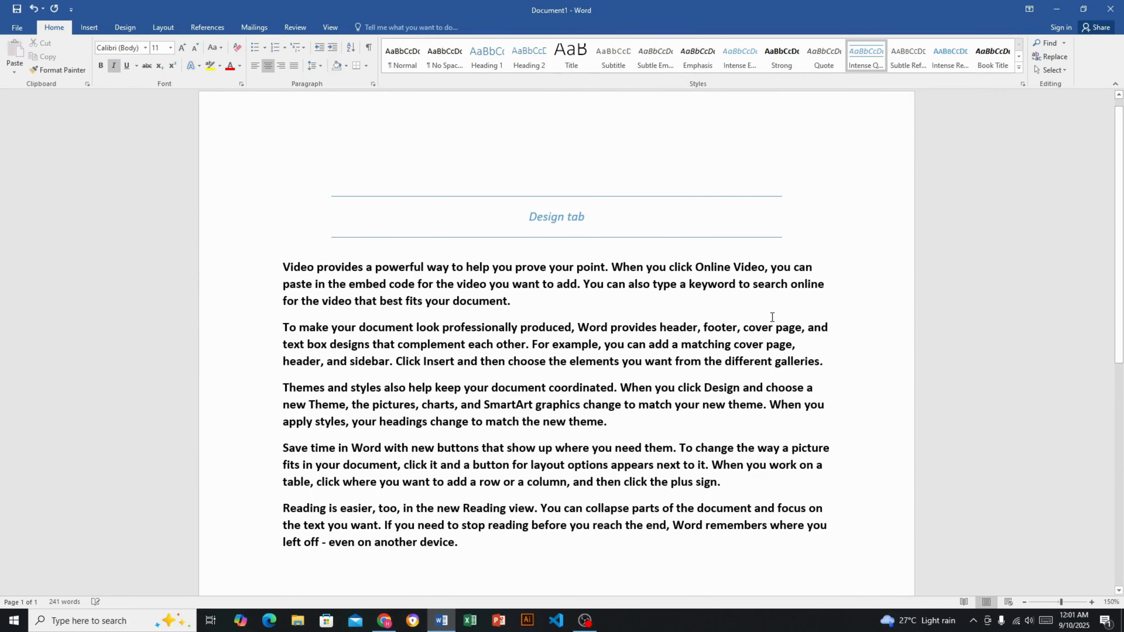
key("ctrl+z")
Apply the Intense Emphasis style to all five body paragraphs below the title.
left_click_drag(515, 537, 268, 266)
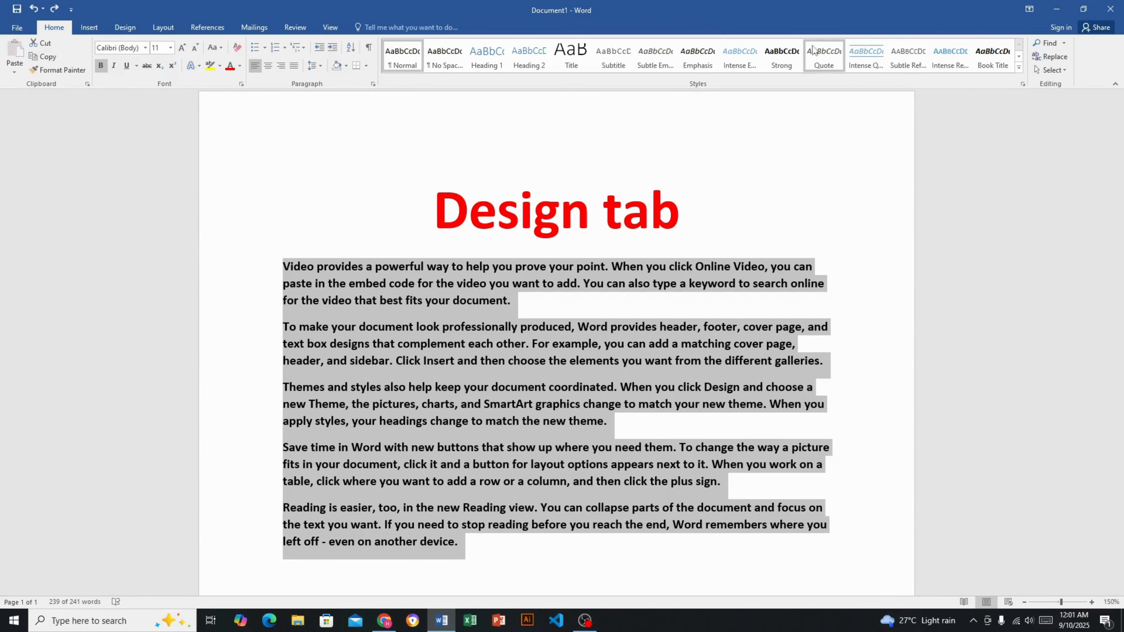
left_click(739, 56)
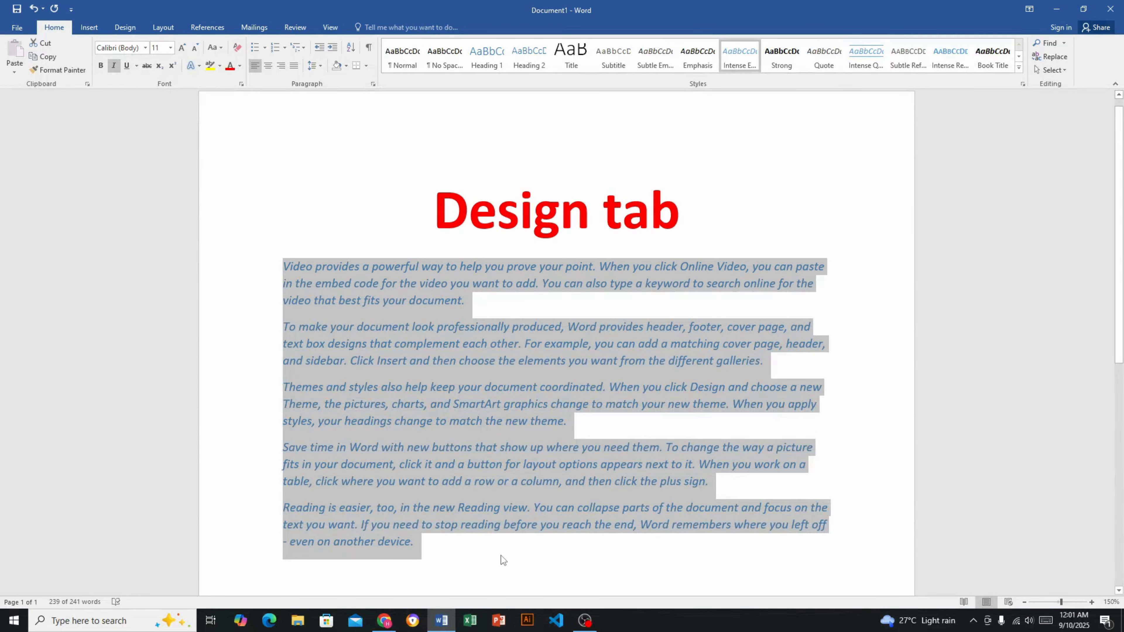
left_click(500, 555)
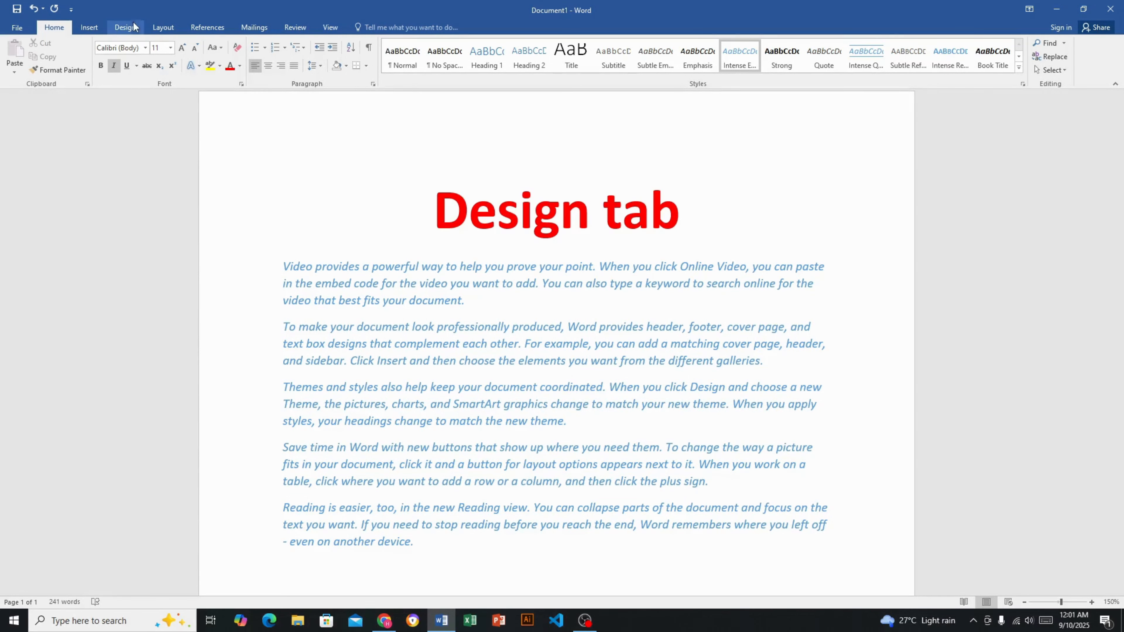
Preview the document themes on the restyled body text and look through the built-in style sets without applying any.
left_click(126, 27)
left_click(15, 66)
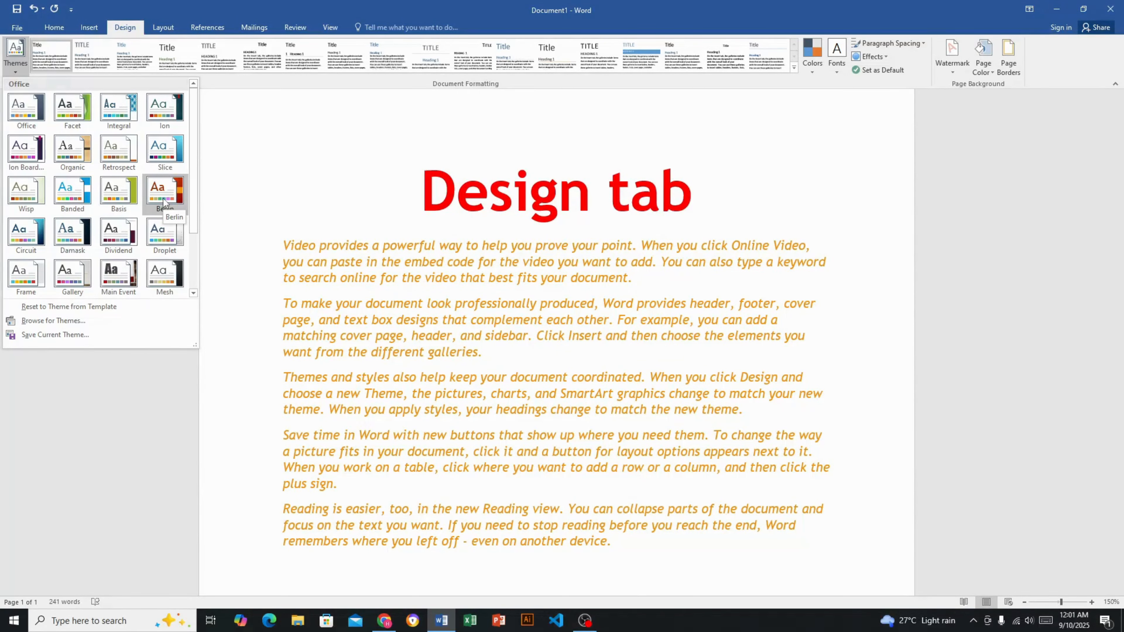
left_click(324, 159)
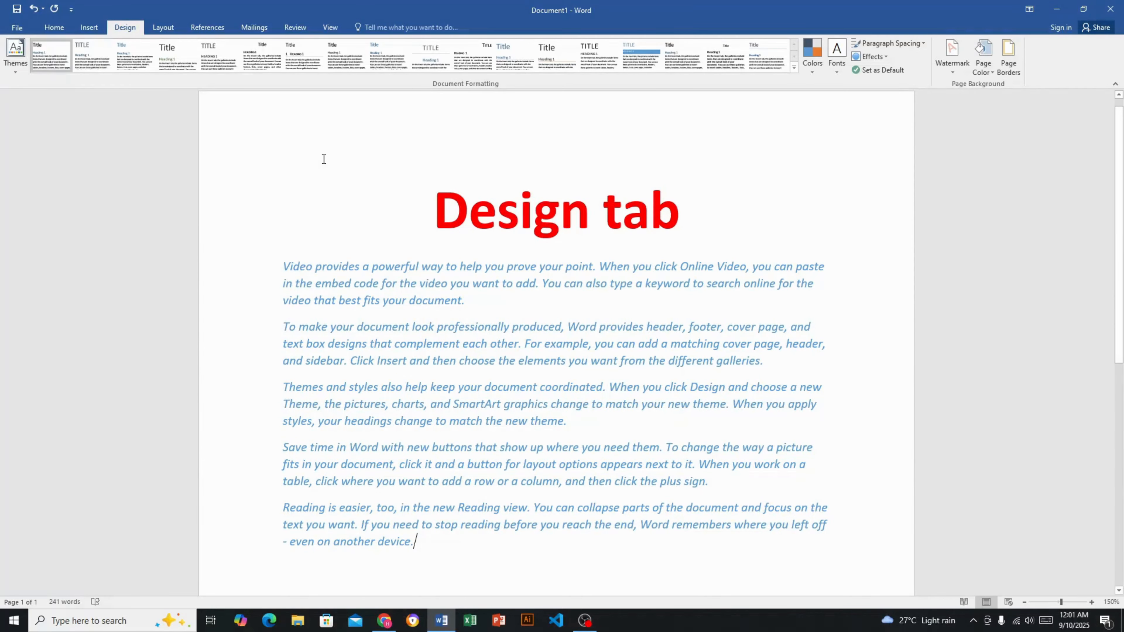
left_click(24, 70)
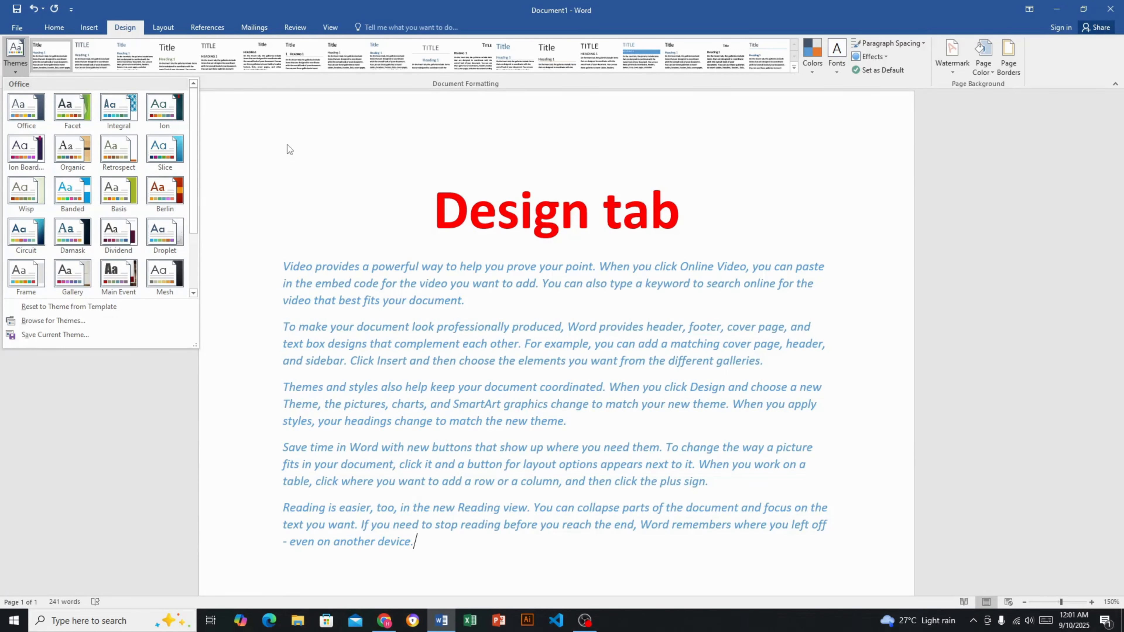
left_click(544, 114)
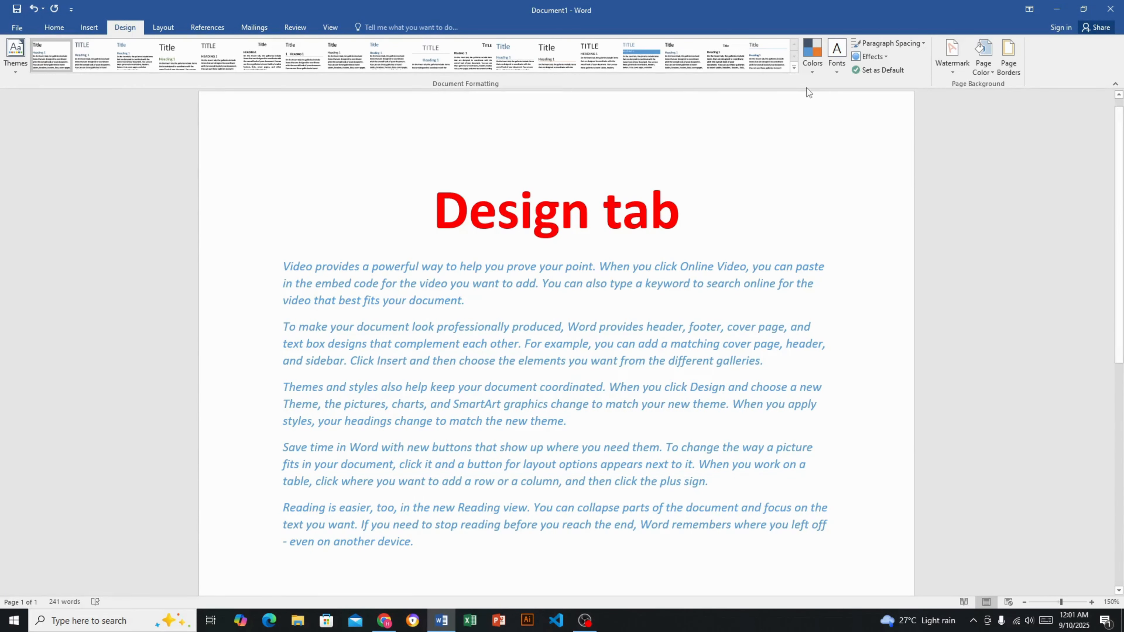
left_click(794, 68)
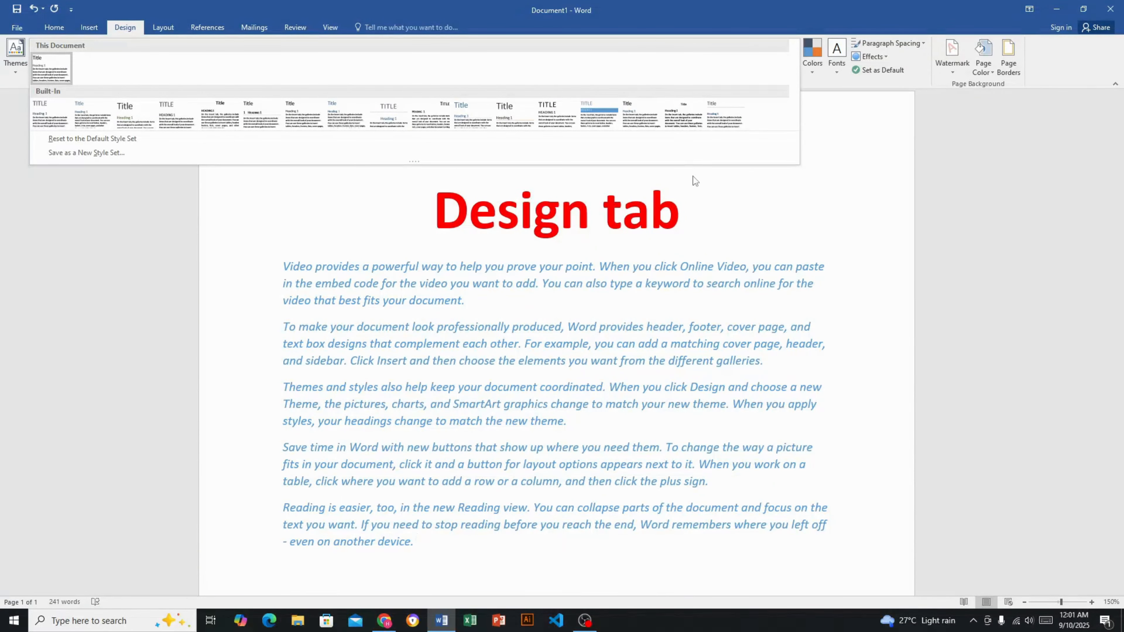
left_click(815, 213)
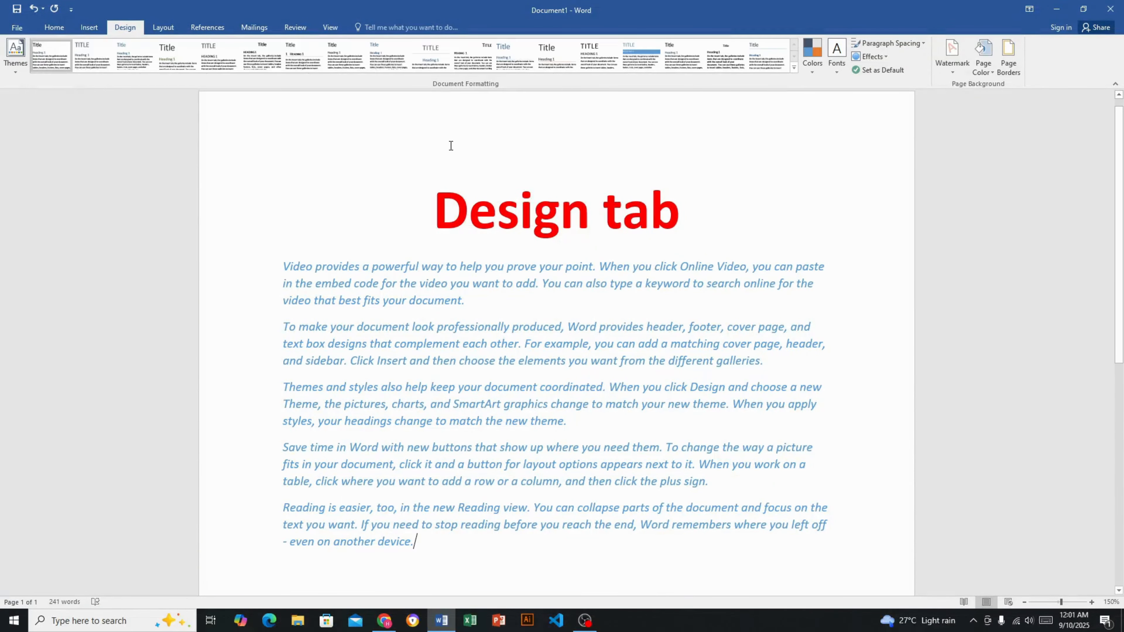
Try the Yellow theme color set, and set the document's theme colors to Marquee.
left_click(813, 71)
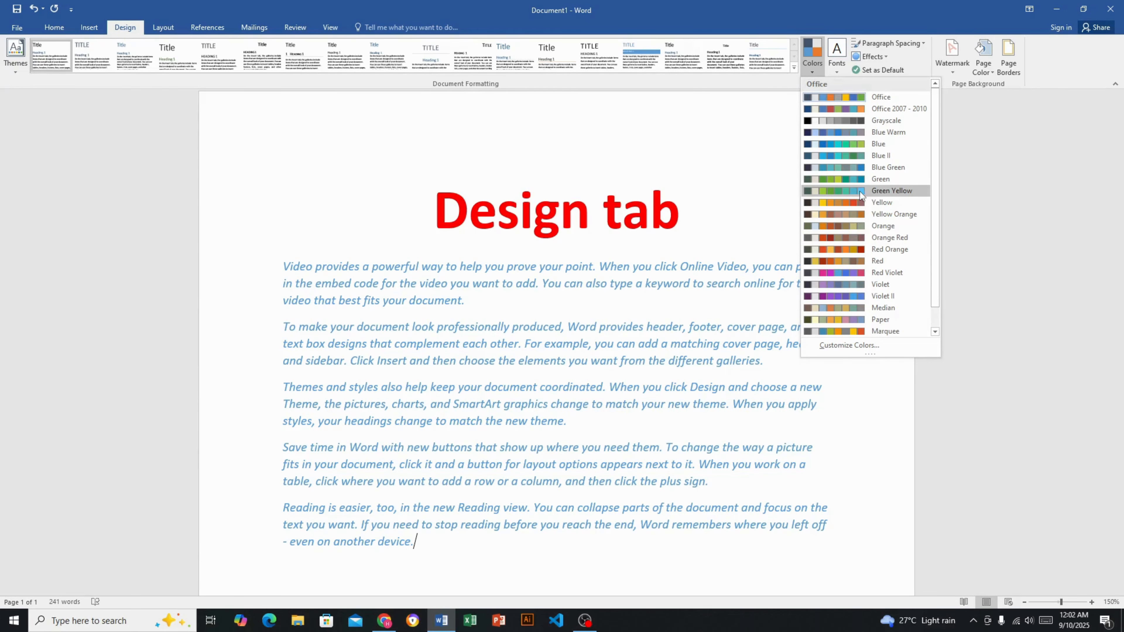
left_click(851, 203)
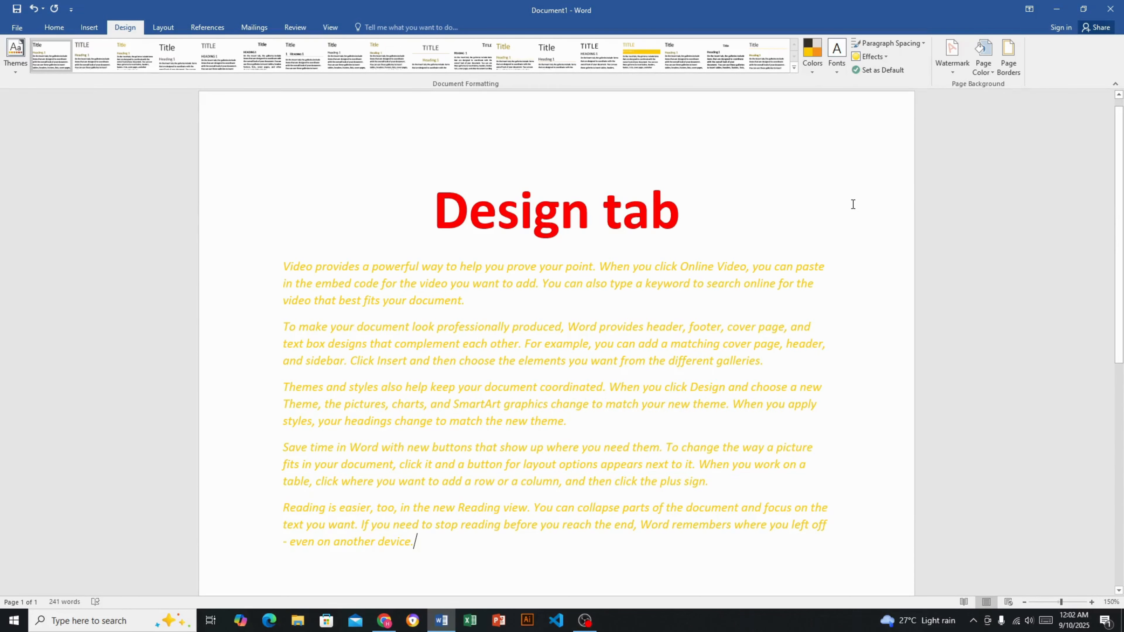
left_click(810, 68)
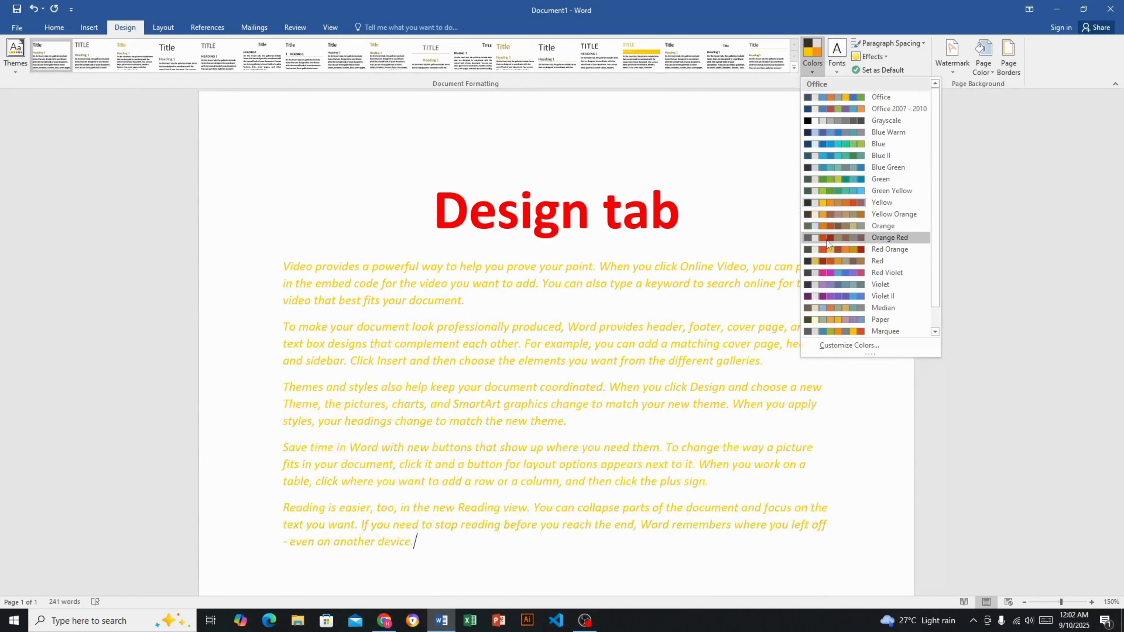
left_click(861, 331)
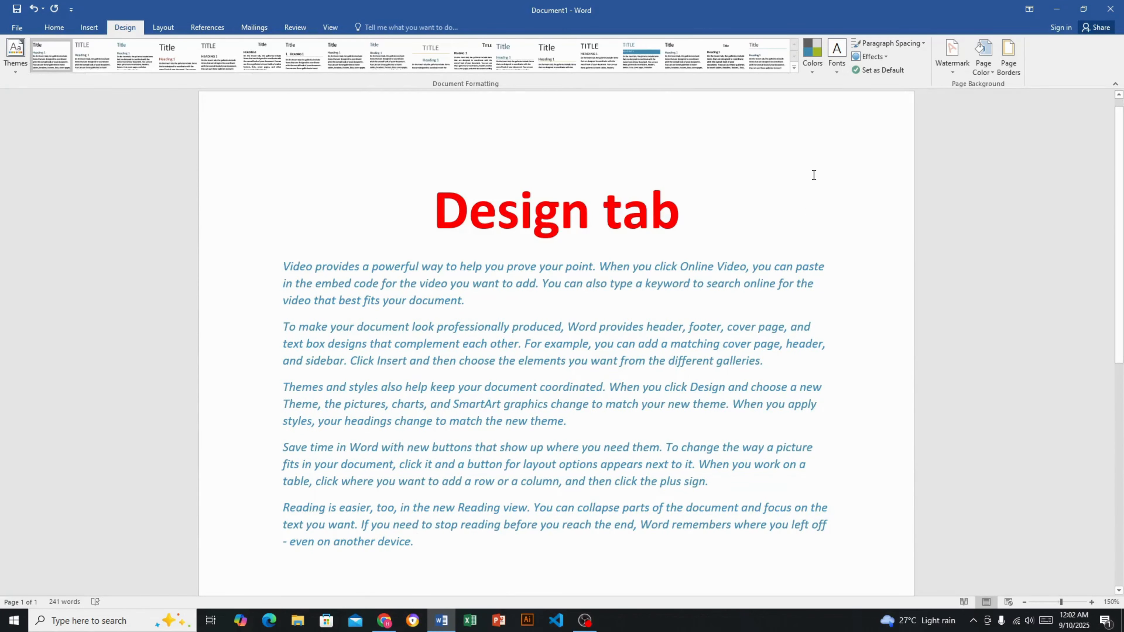
Preview other theme color sets on the document, such as Yellow Orange, without applying one.
left_click(814, 69)
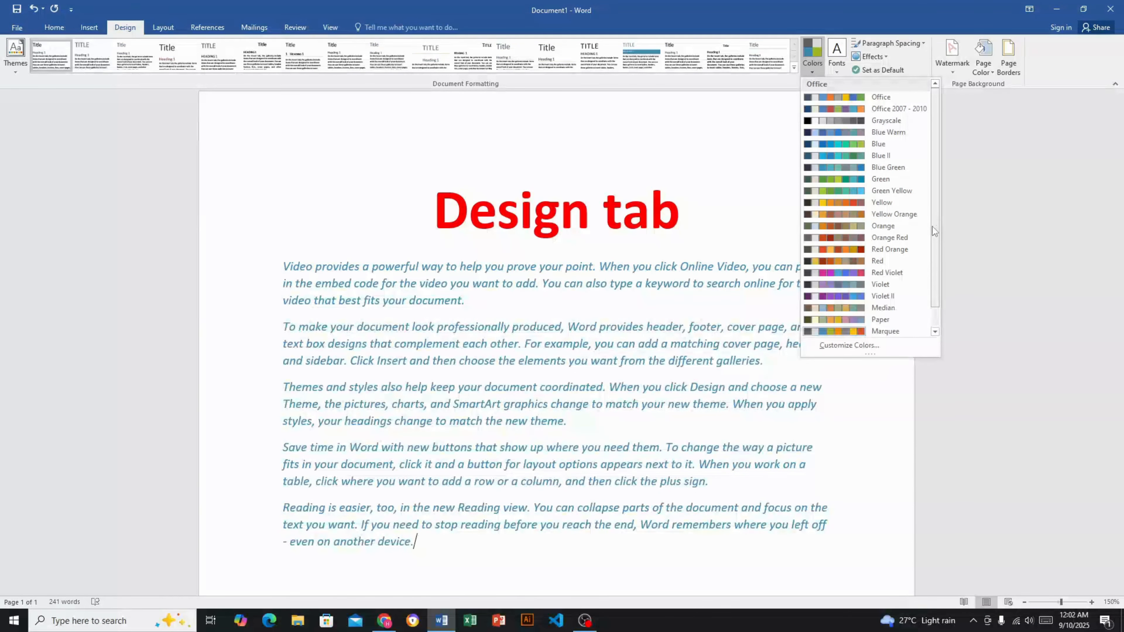
left_click_drag(938, 240, 934, 307)
scroll(908, 203, "up", 2)
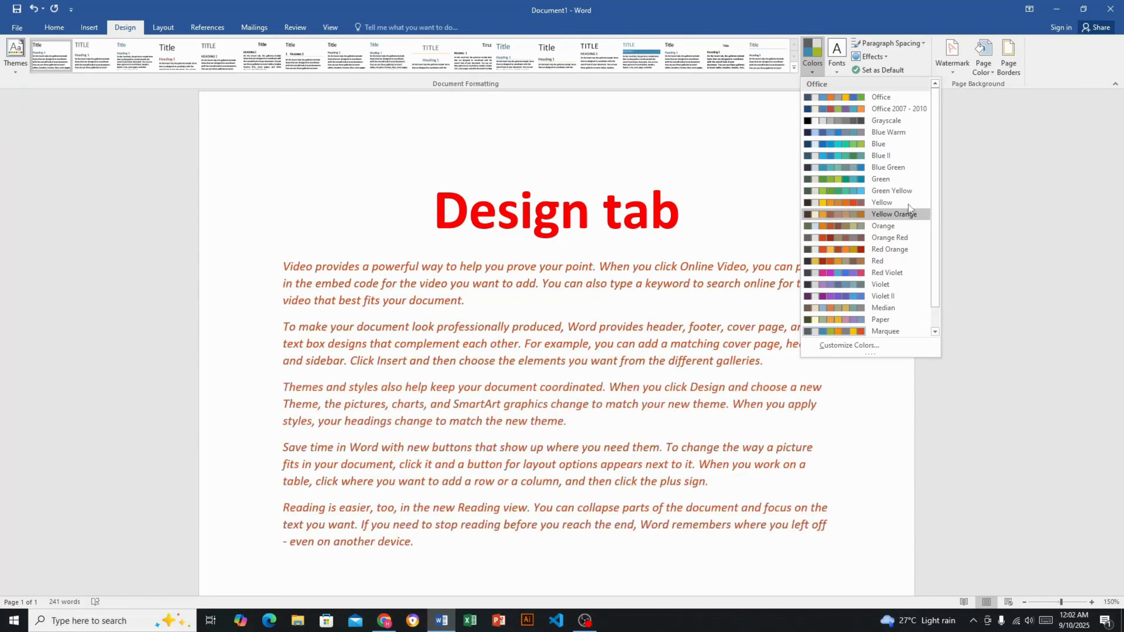
left_click(699, 183)
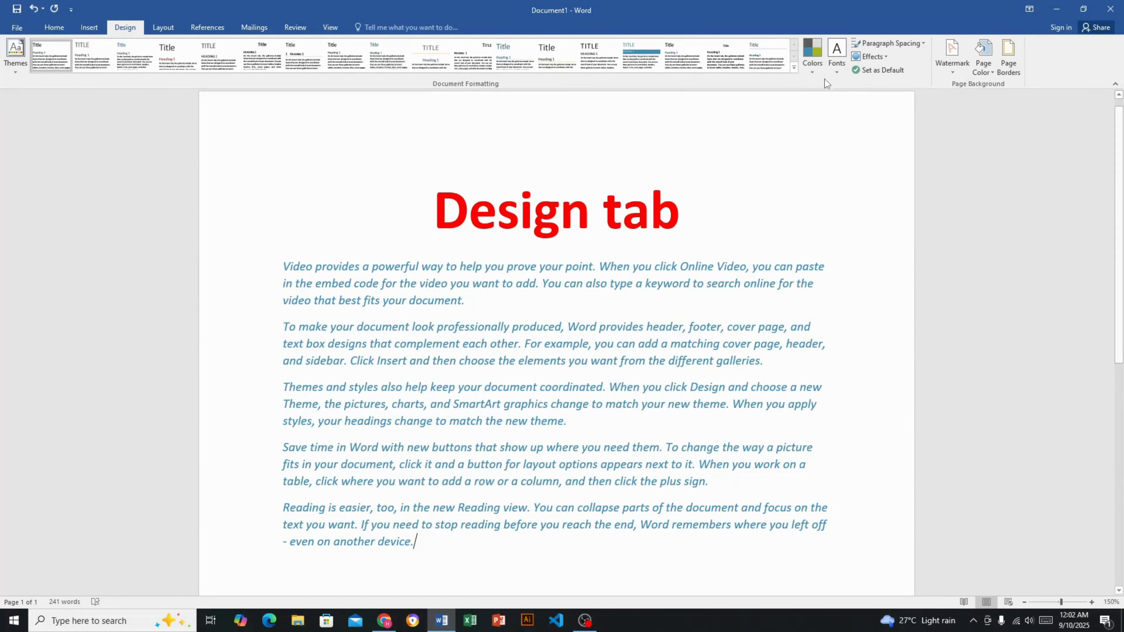
Preview the theme font sets on the document by going through the whole list to its end.
left_click(839, 76)
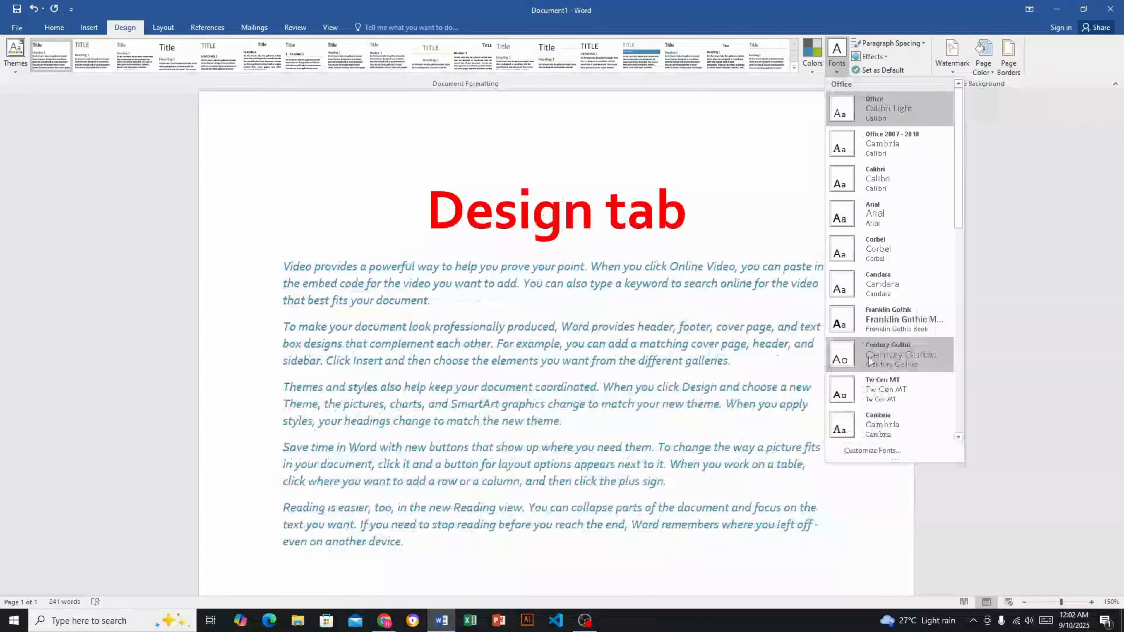
scroll(958, 218, "down", 1)
scroll(957, 218, "down", 3)
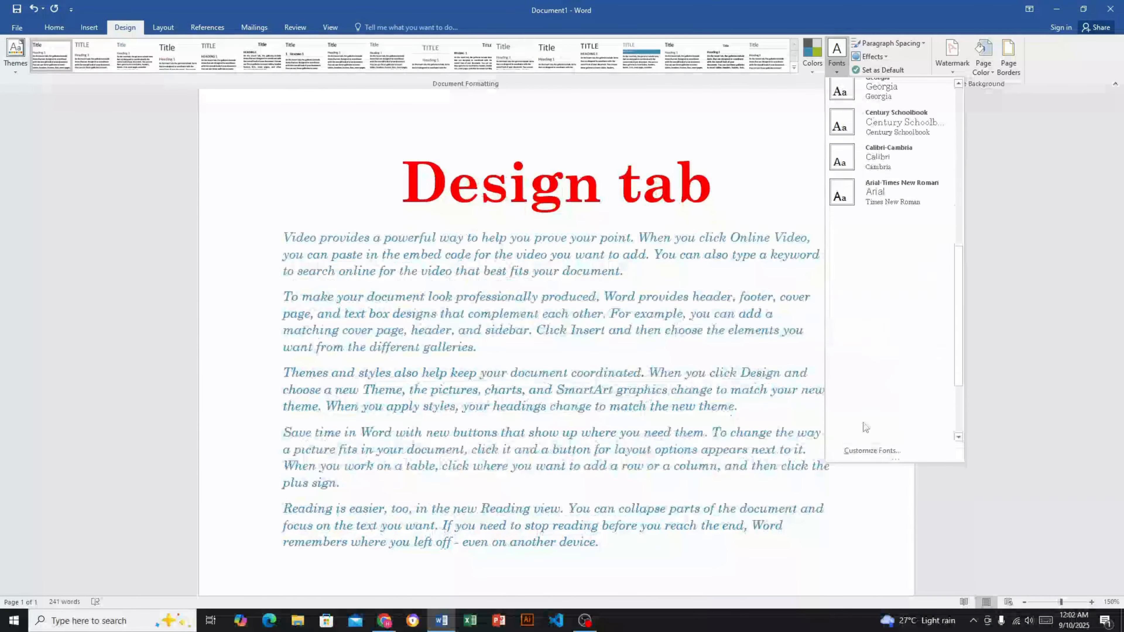
scroll(863, 425, "down", 10)
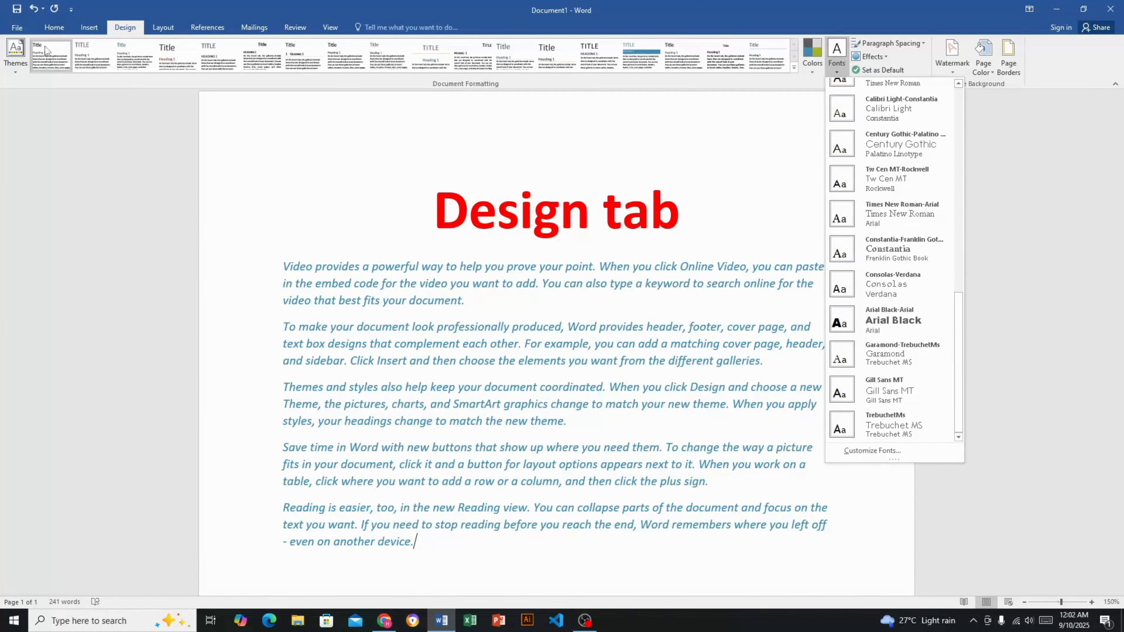
Examine the full list of individual fonts available for the text, without choosing one.
left_click(50, 30)
left_click(50, 29)
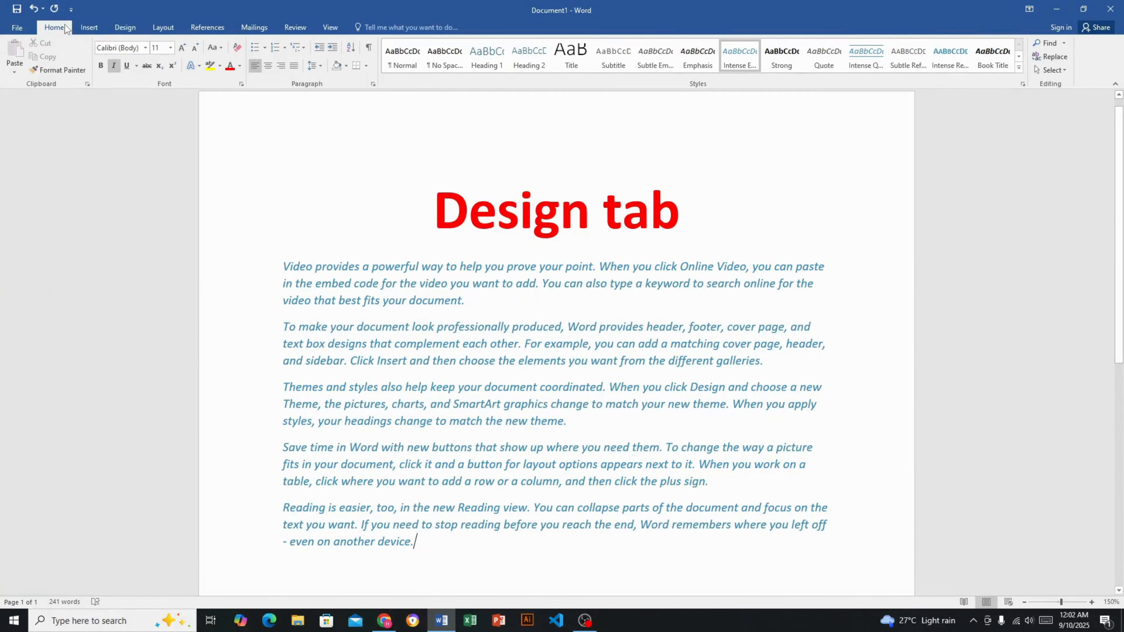
left_click(145, 47)
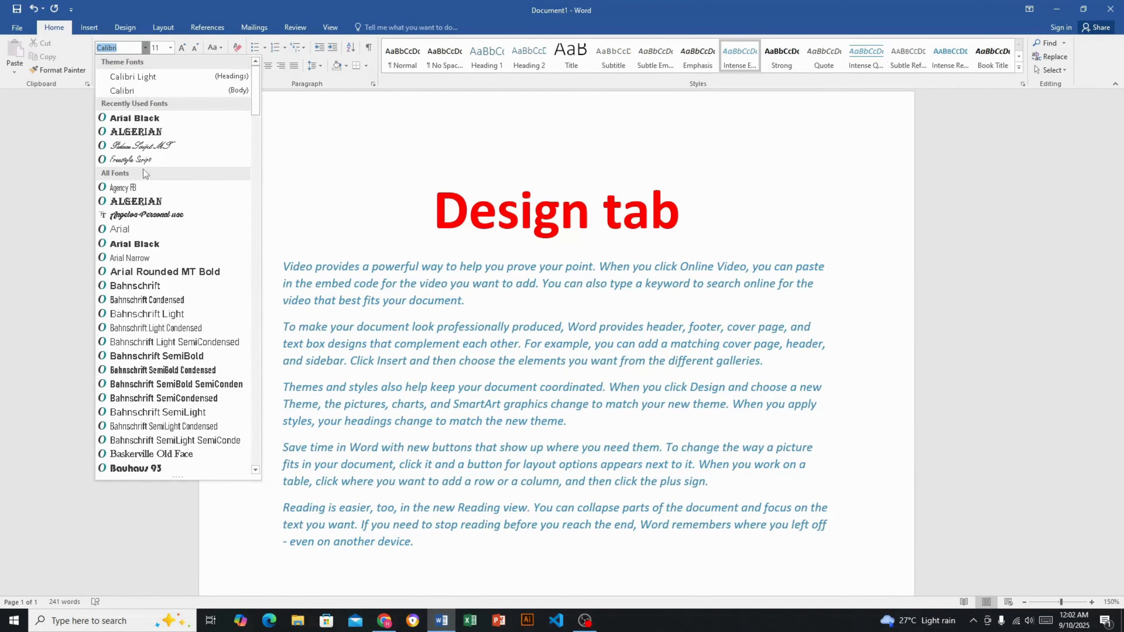
left_click(602, 150)
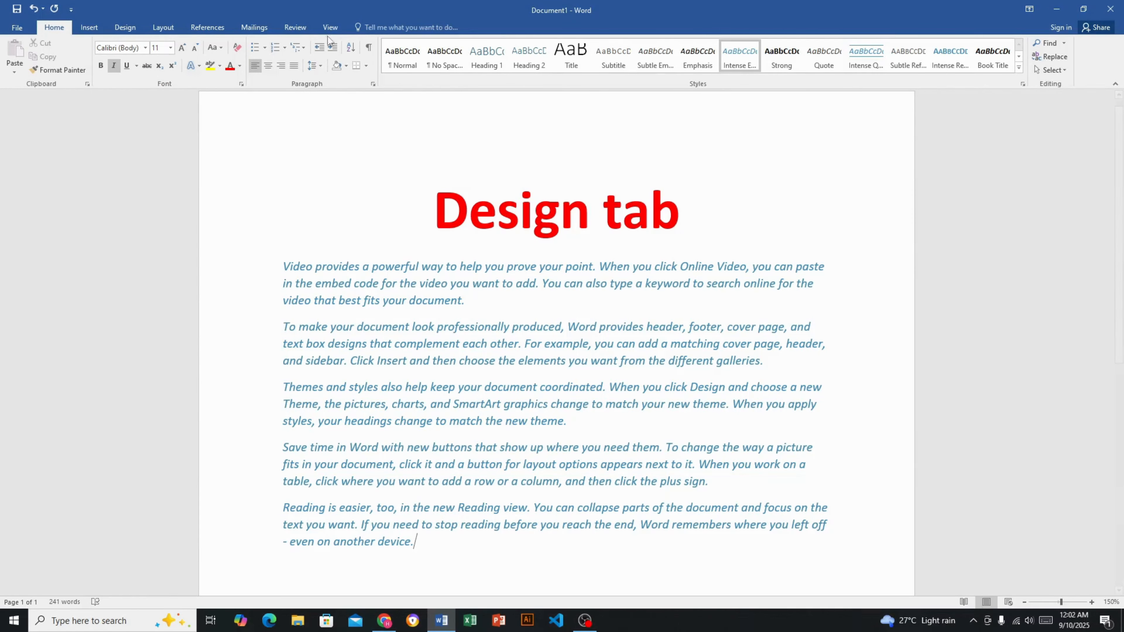
Preview the theme font sets once more, down to TrebuchetMs, and leave the list without applying one.
left_click(125, 27)
left_click(837, 56)
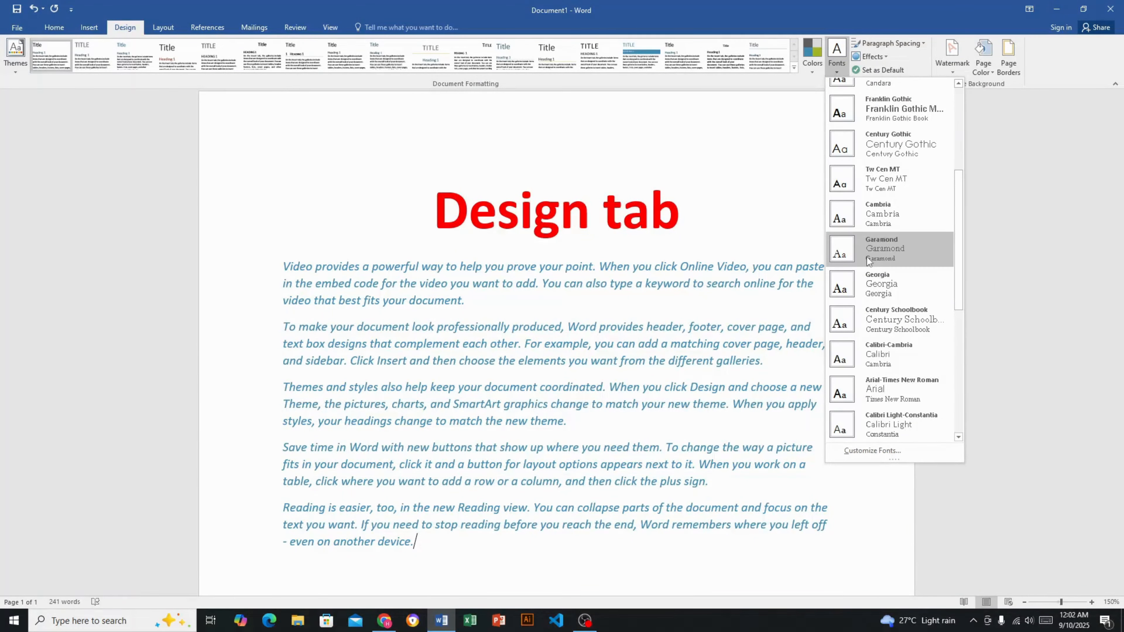
scroll(867, 266, "down", 2)
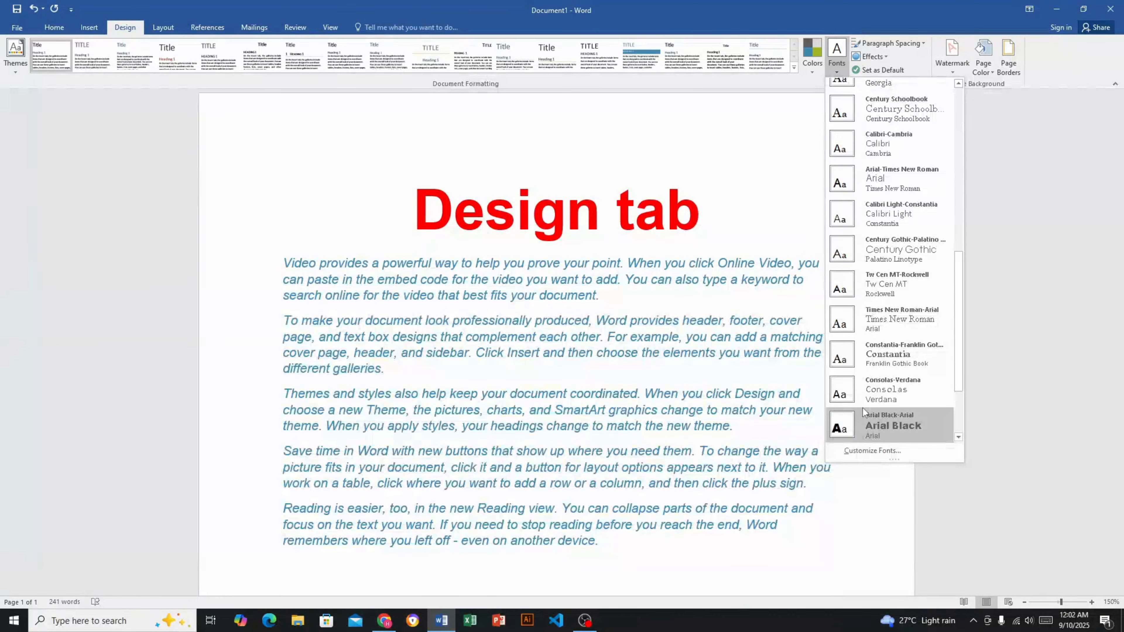
scroll(863, 408, "down", 3)
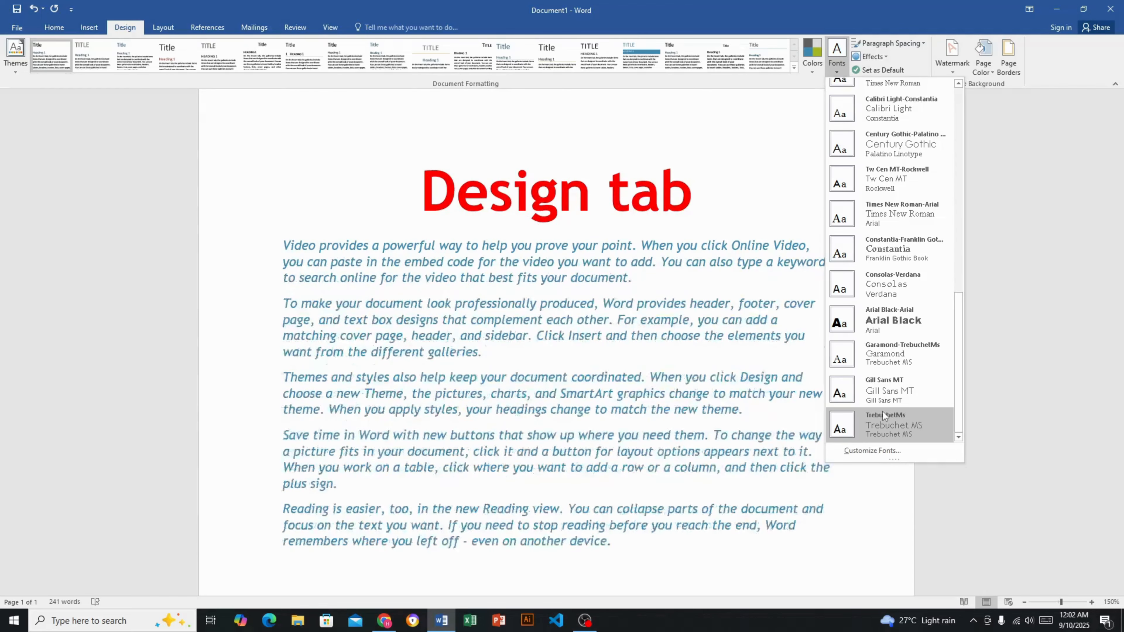
left_click(1045, 362)
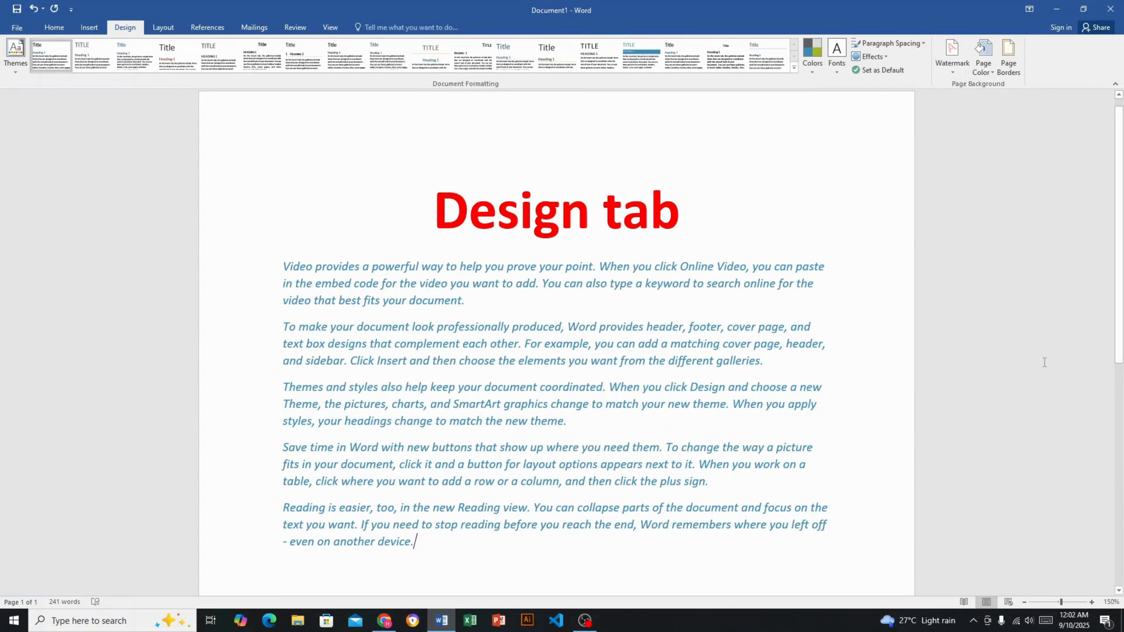
Try the Tight, Open, Relaxed and Double paragraph spacing presets on the whole document, one after another.
left_click(917, 42)
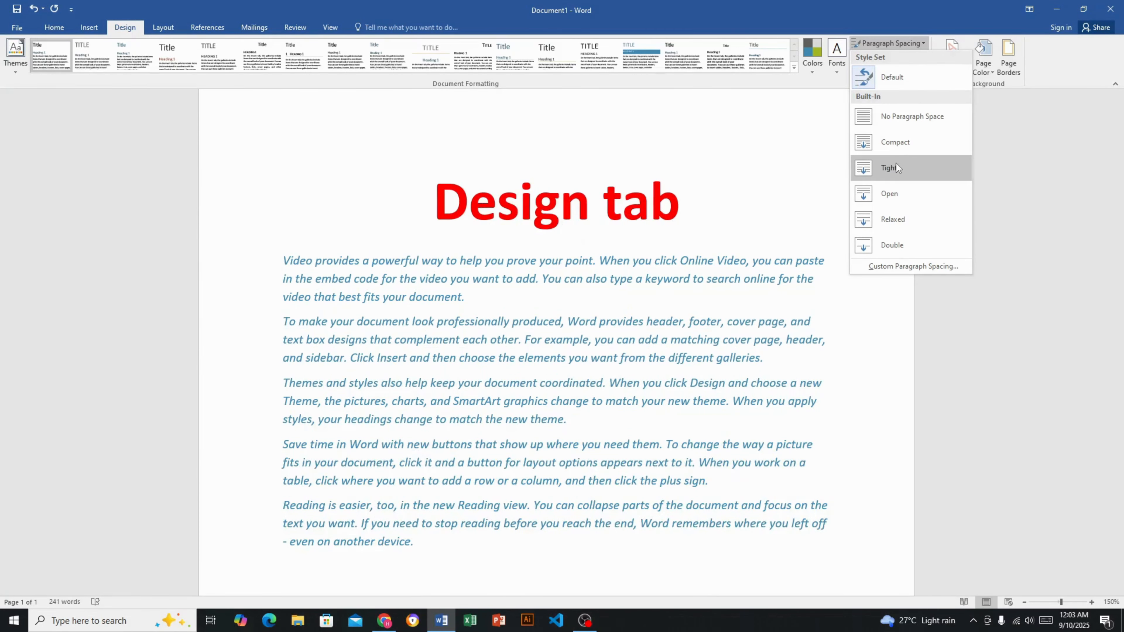
left_click(896, 168)
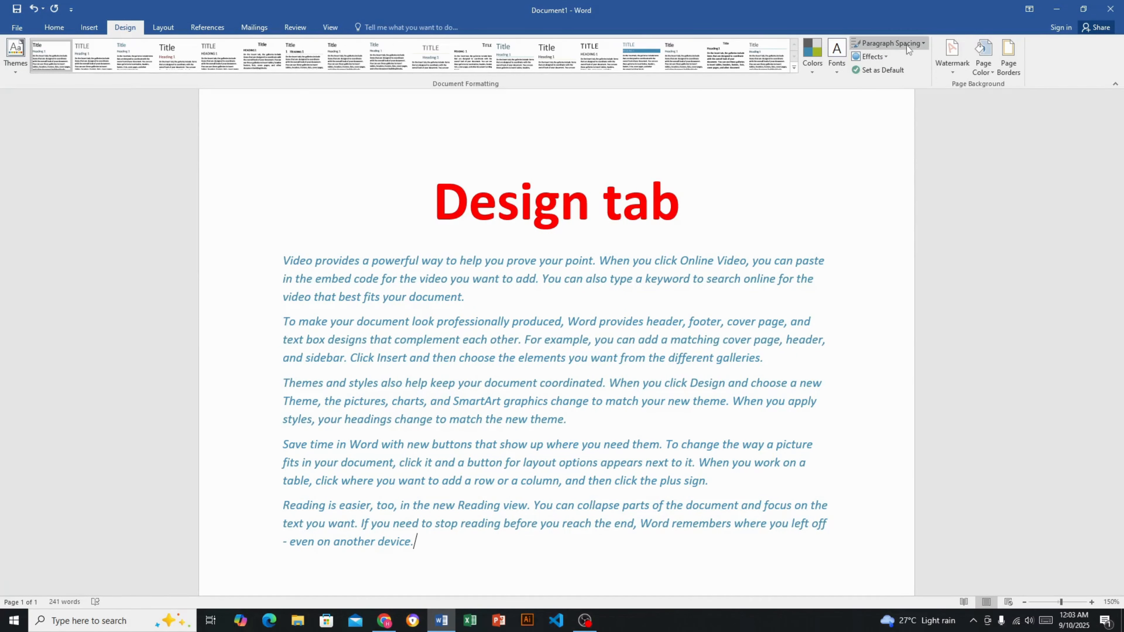
left_click(915, 44)
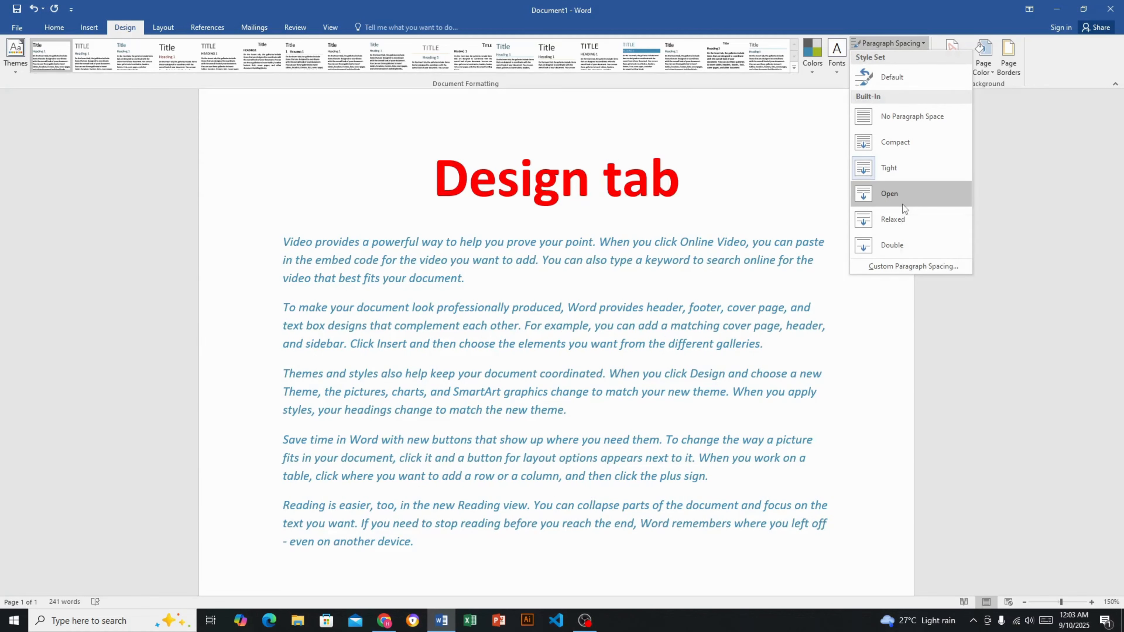
left_click(902, 204)
left_click(921, 44)
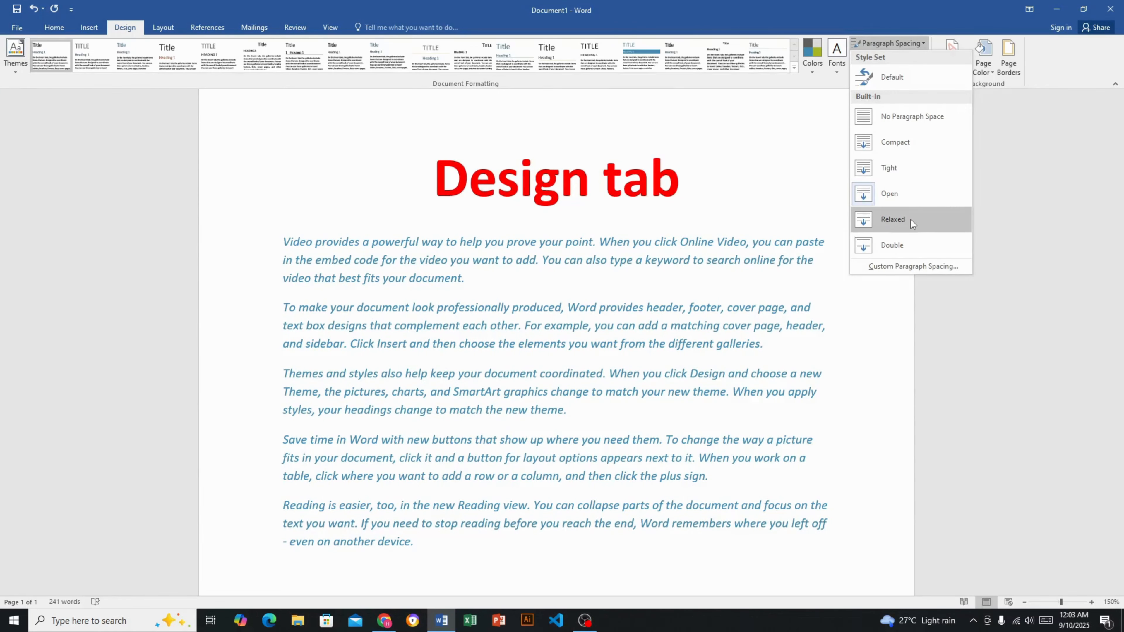
left_click(903, 219)
left_click(914, 38)
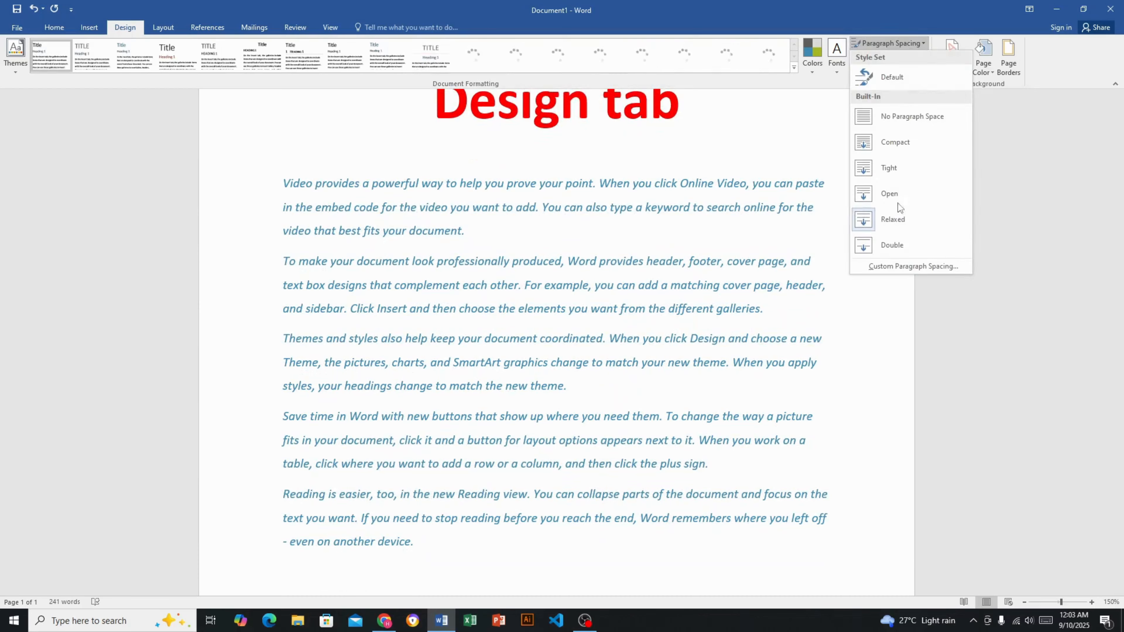
left_click(886, 244)
scroll(557, 364, "up", 6)
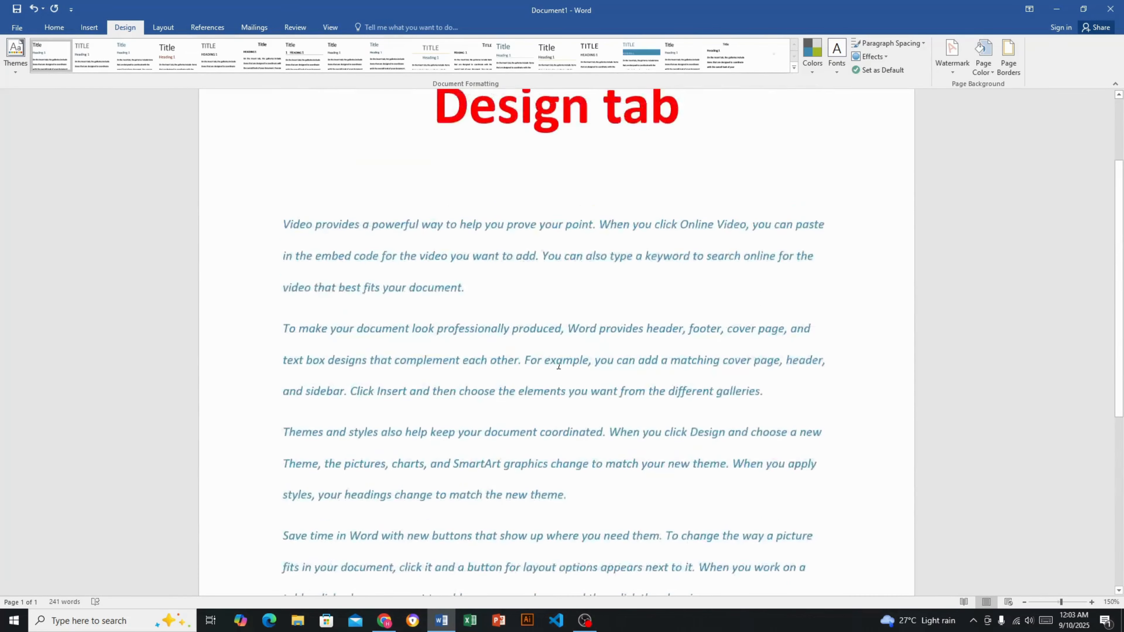
scroll(559, 363, "down", 4)
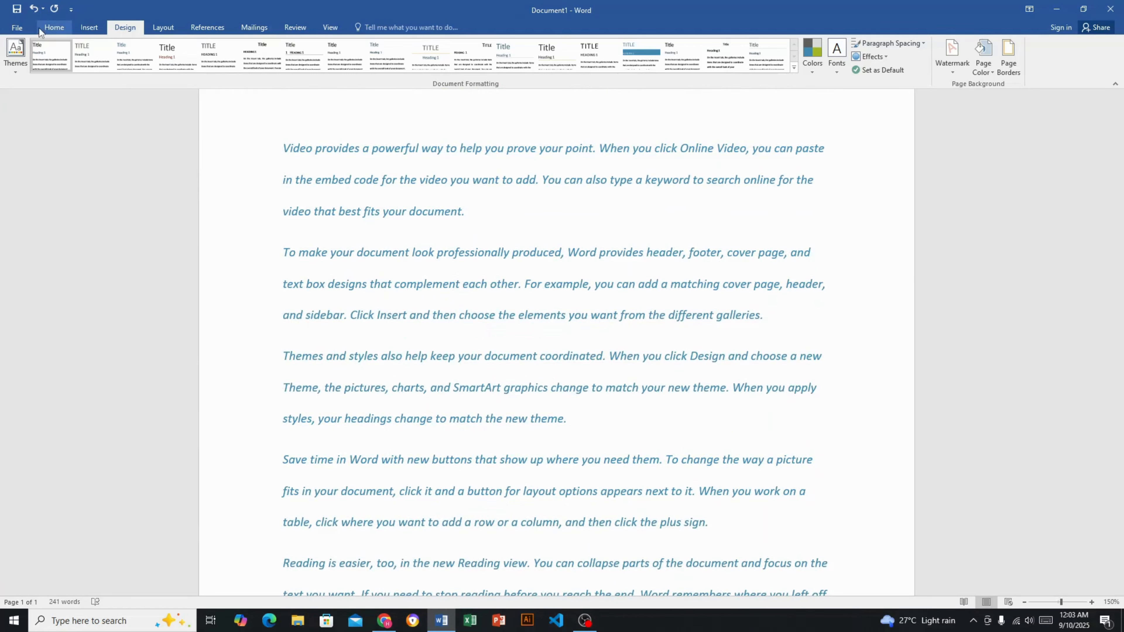
Look at the line spacing values available for paragraphs without choosing one, and return to the document design tools.
left_click(52, 28)
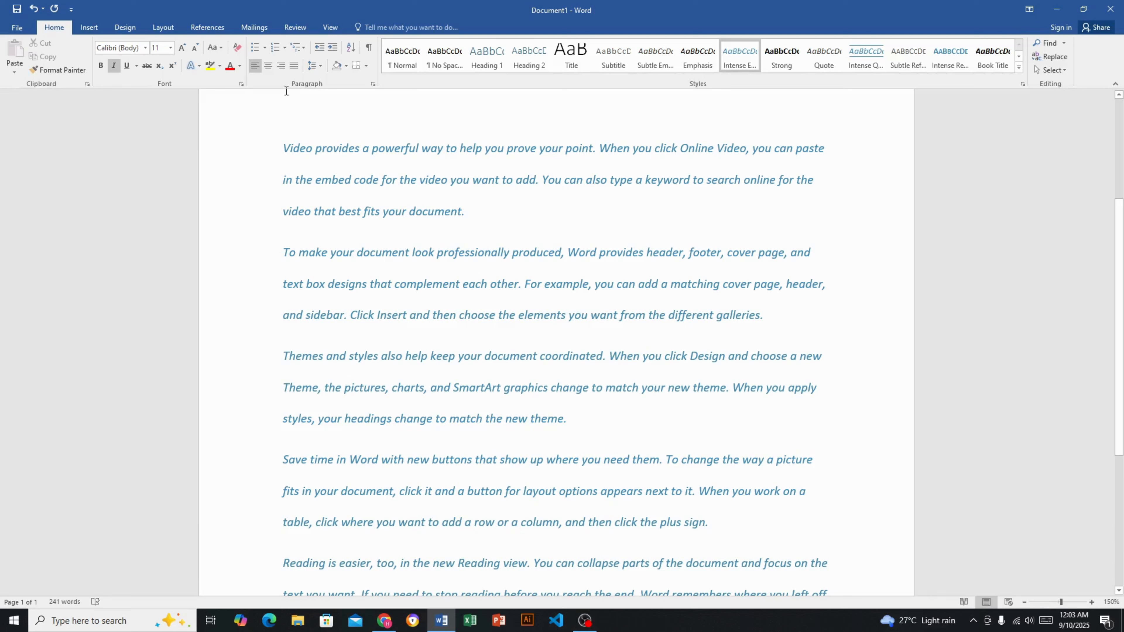
left_click(322, 66)
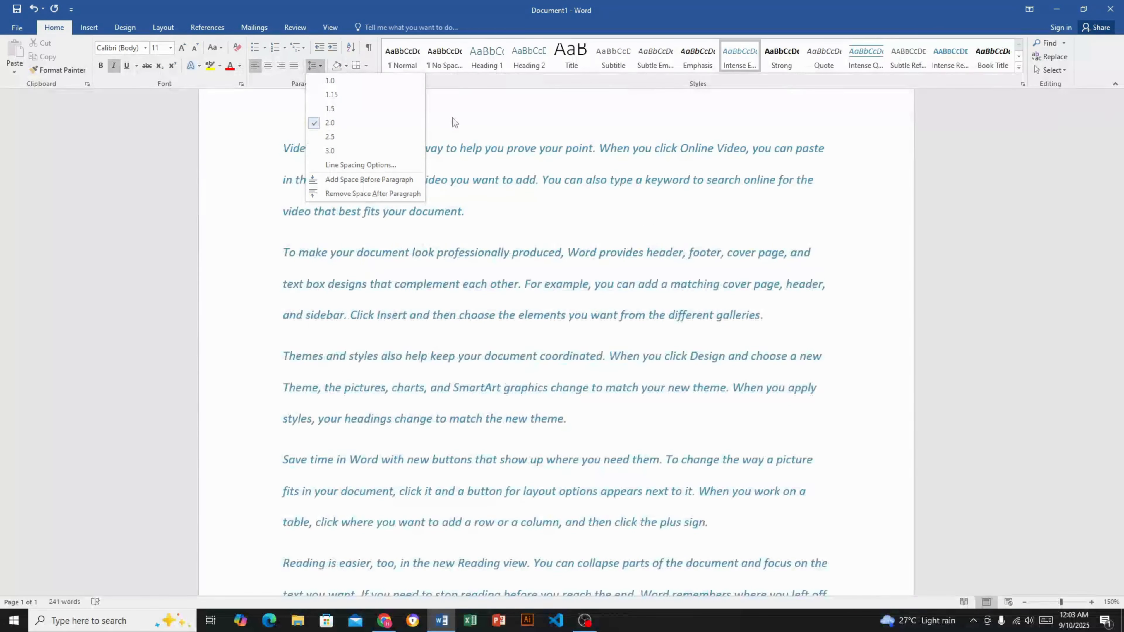
left_click(554, 120)
left_click(137, 30)
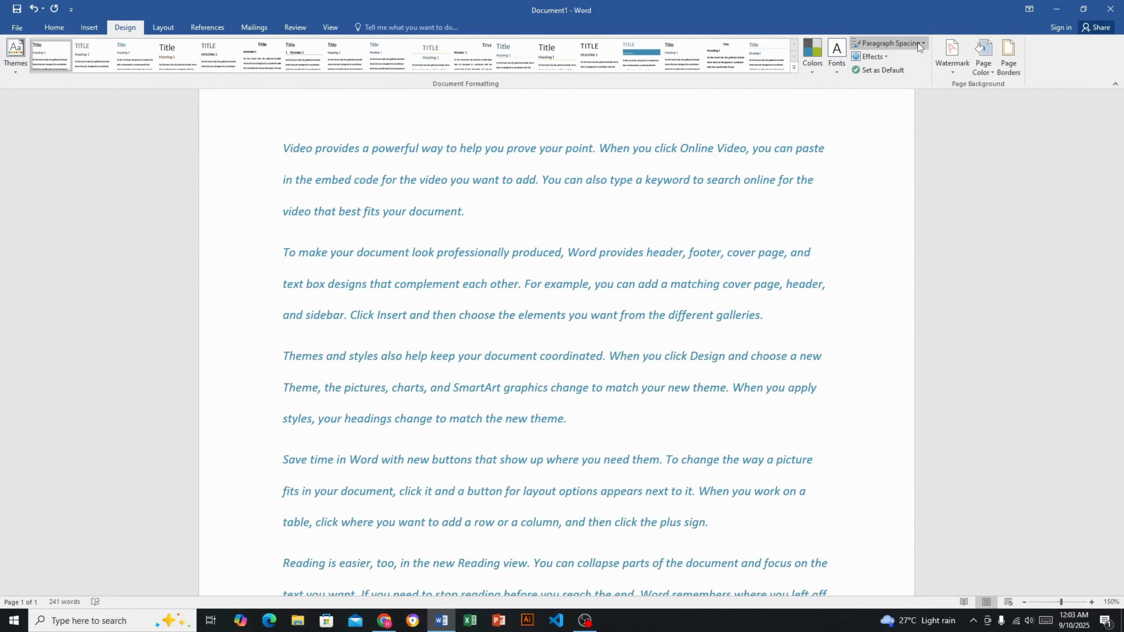
Undo all the paragraph spacing presets applied to the document.
key("ctrl+z")
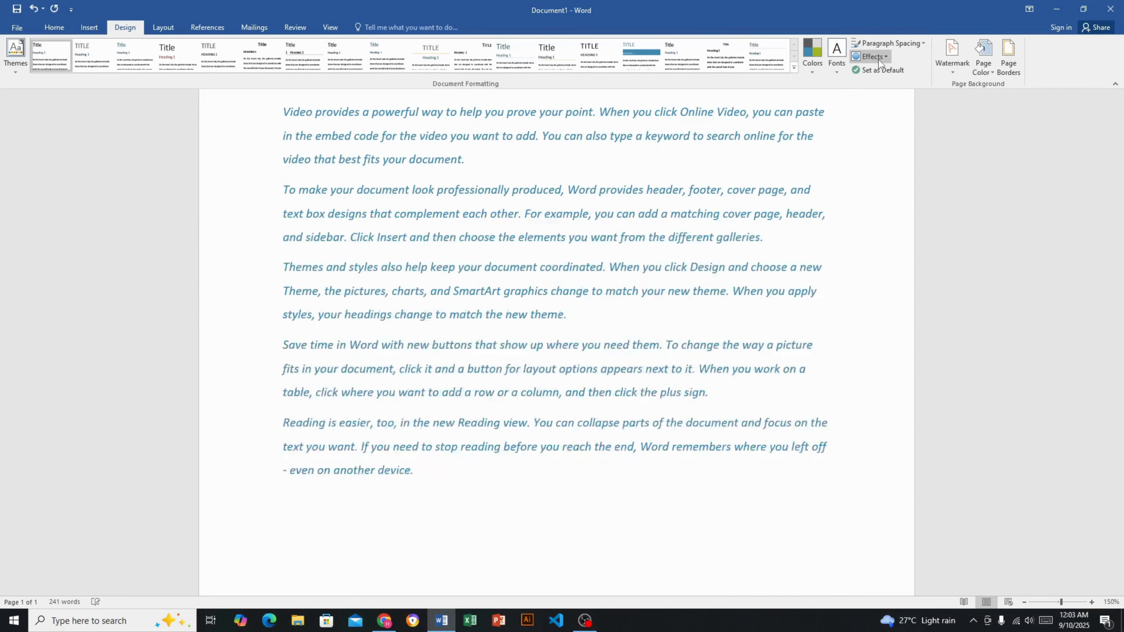
key("ctrl+z")
key("ctrl+z")
scroll(703, 226, "up", 5)
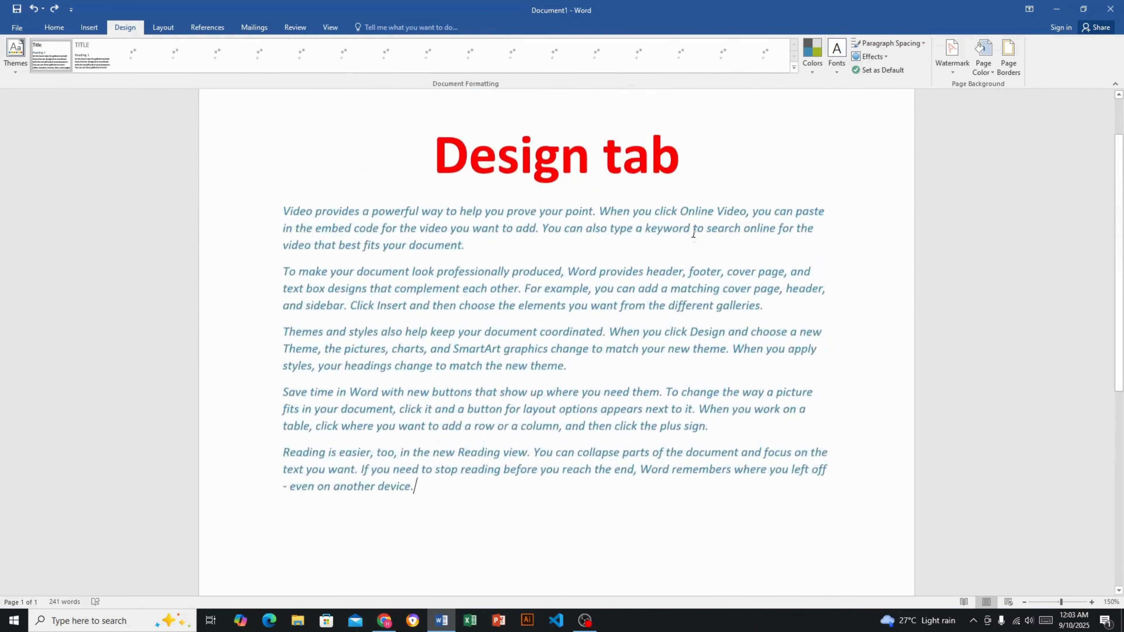
Look at the theme effects, and set the current document formatting as the default for new documents.
left_click(883, 58)
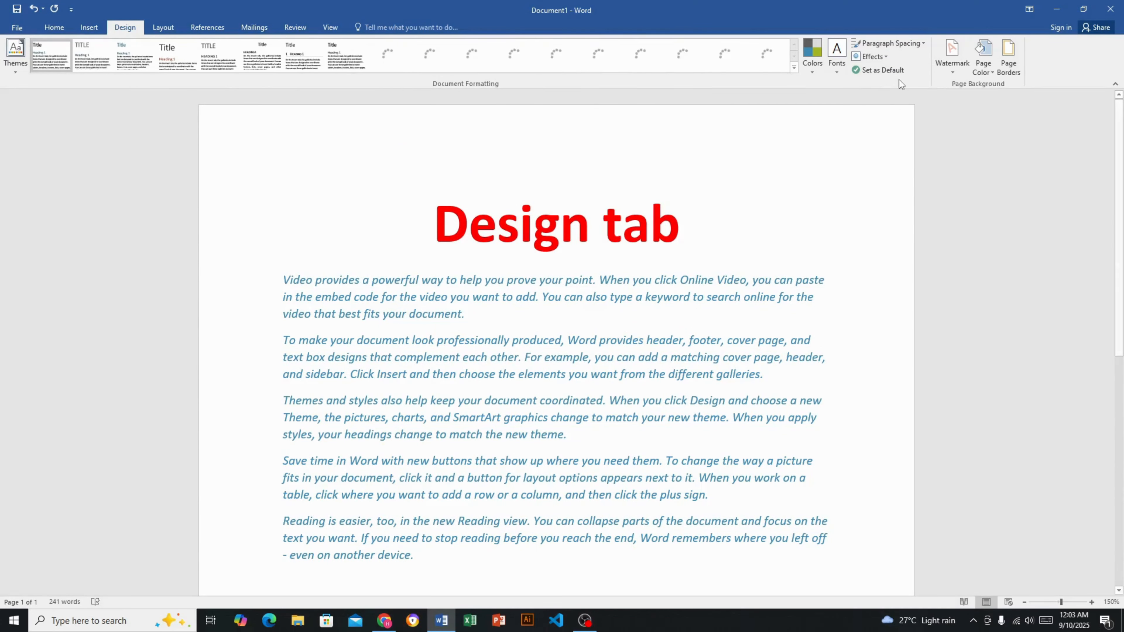
left_click(883, 72)
left_click(527, 347)
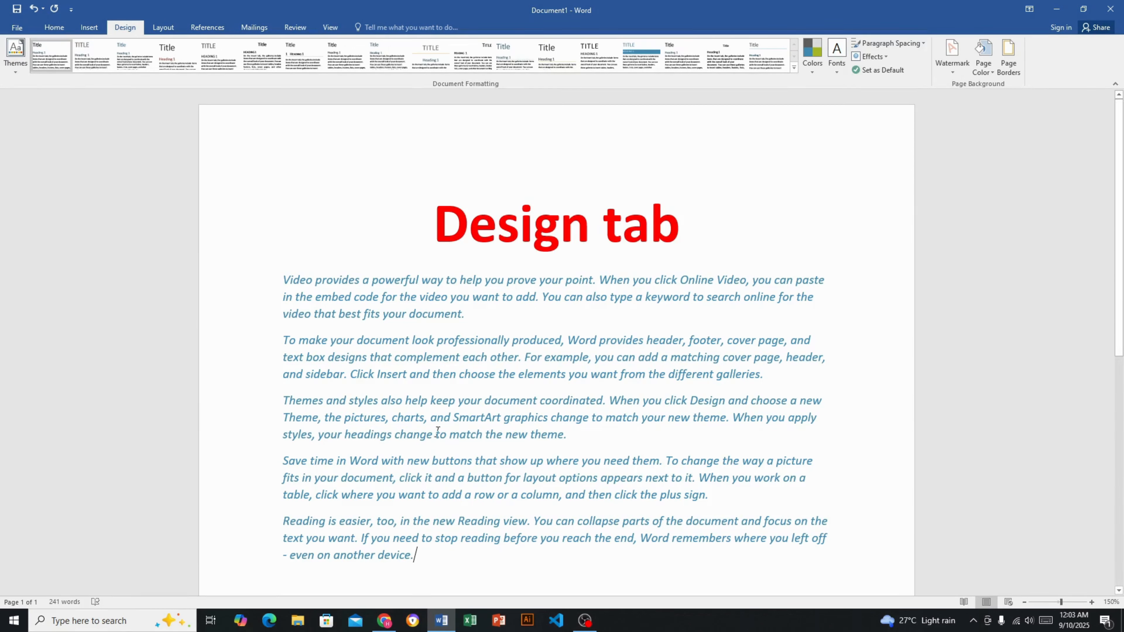
Try the CONFIDENTIAL 1 watermark on the page, check how it looks, and remove it again.
left_click(950, 62)
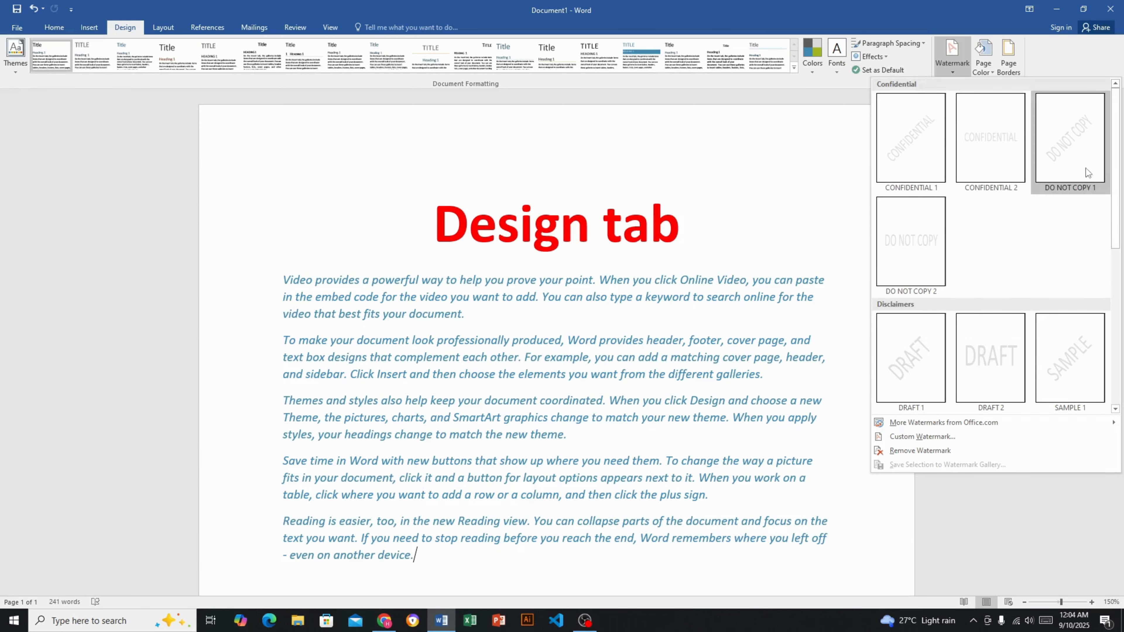
left_click(899, 155)
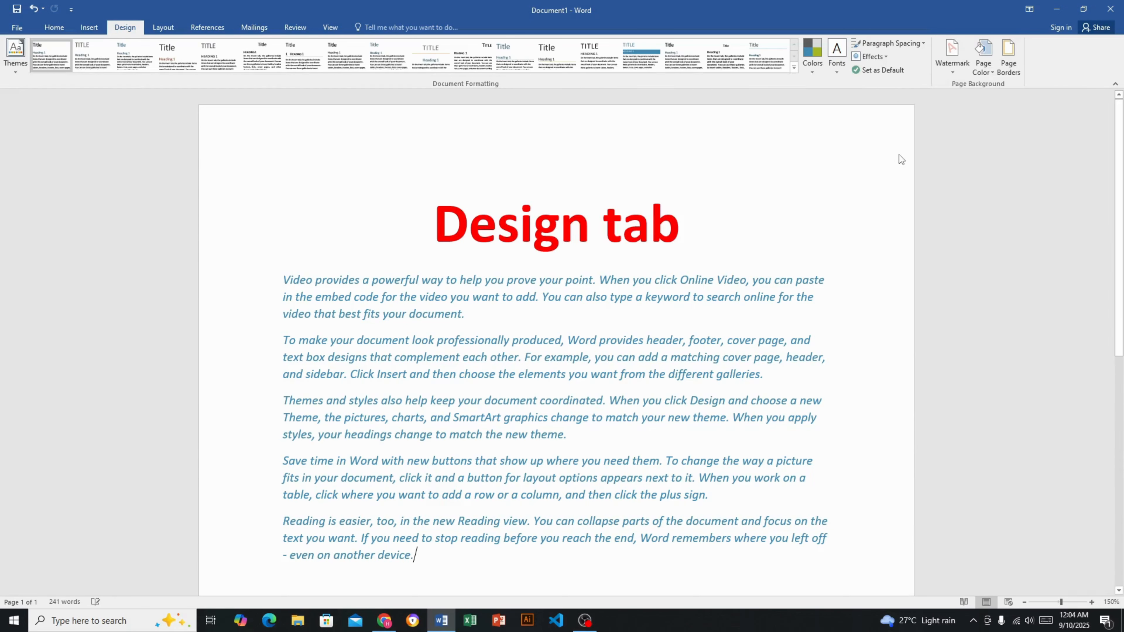
scroll(634, 407, "down", 5)
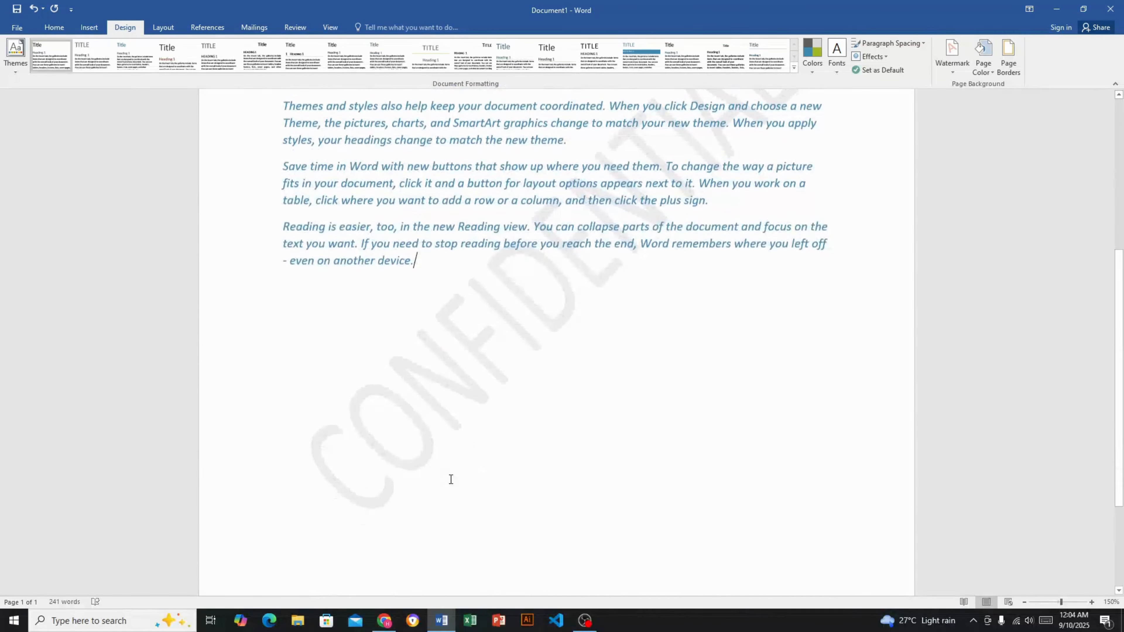
scroll(656, 433, "down", 3, "ctrl")
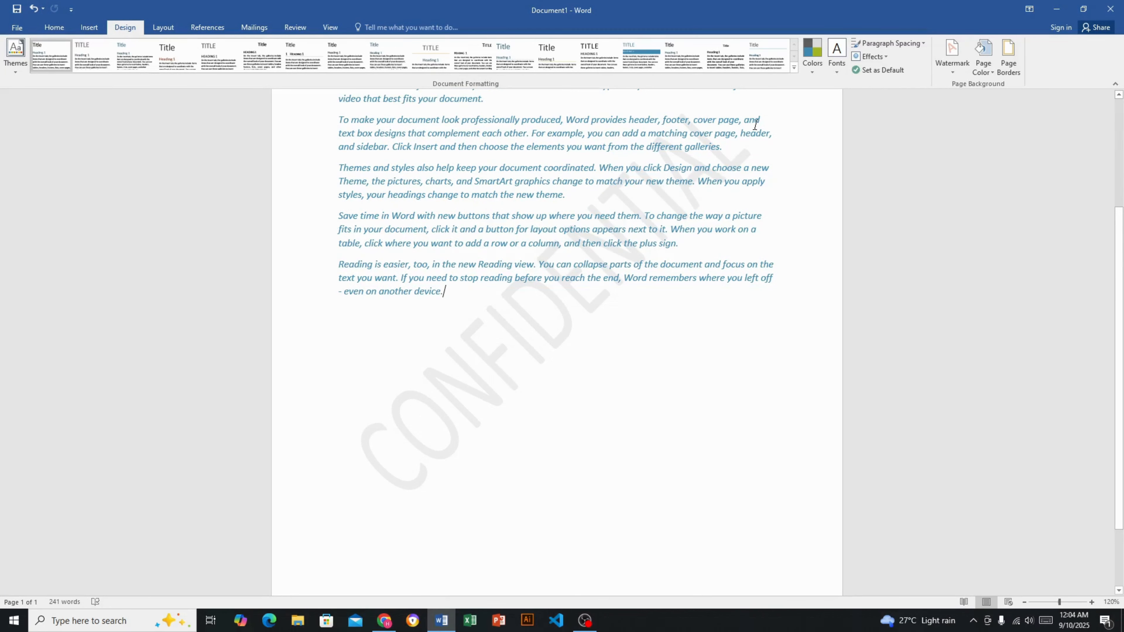
scroll(448, 421, "up", 5)
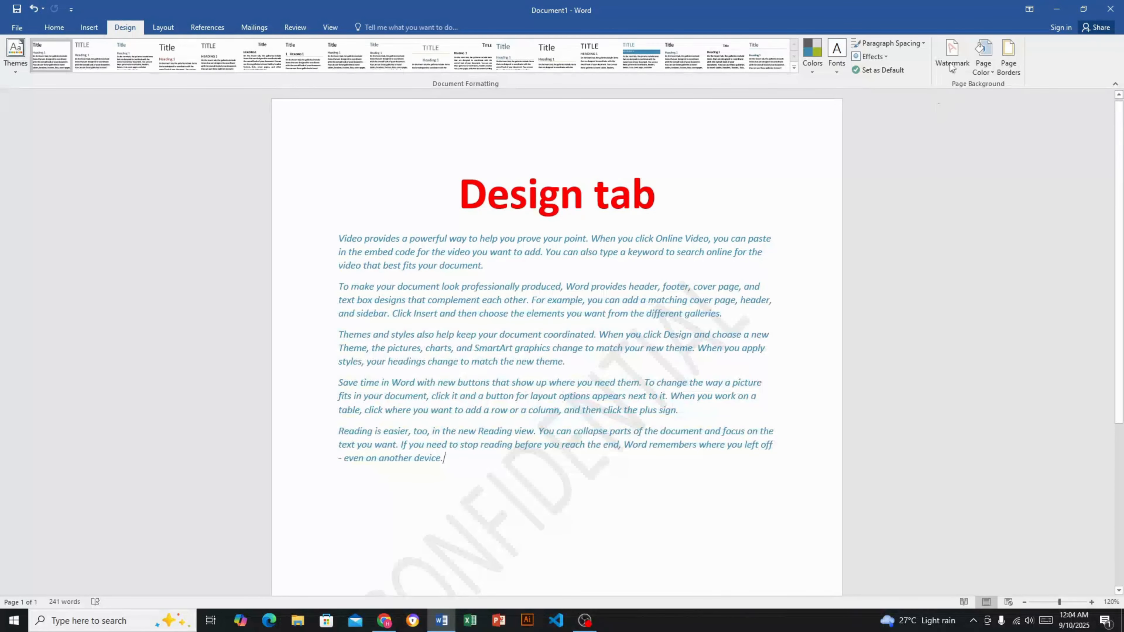
left_click(952, 60)
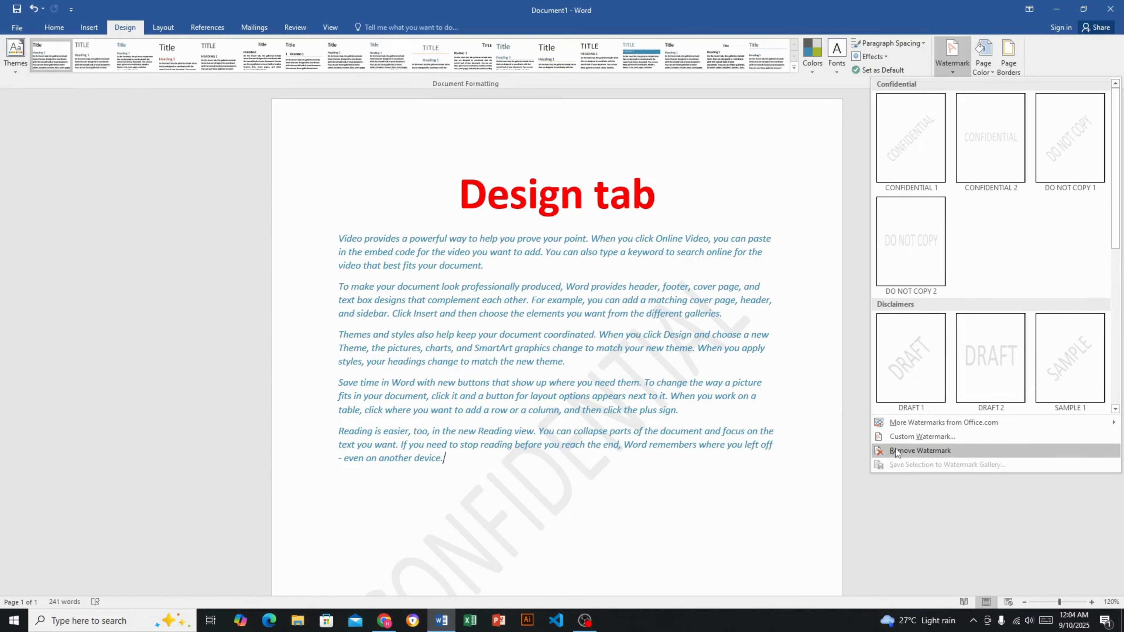
left_click(928, 452)
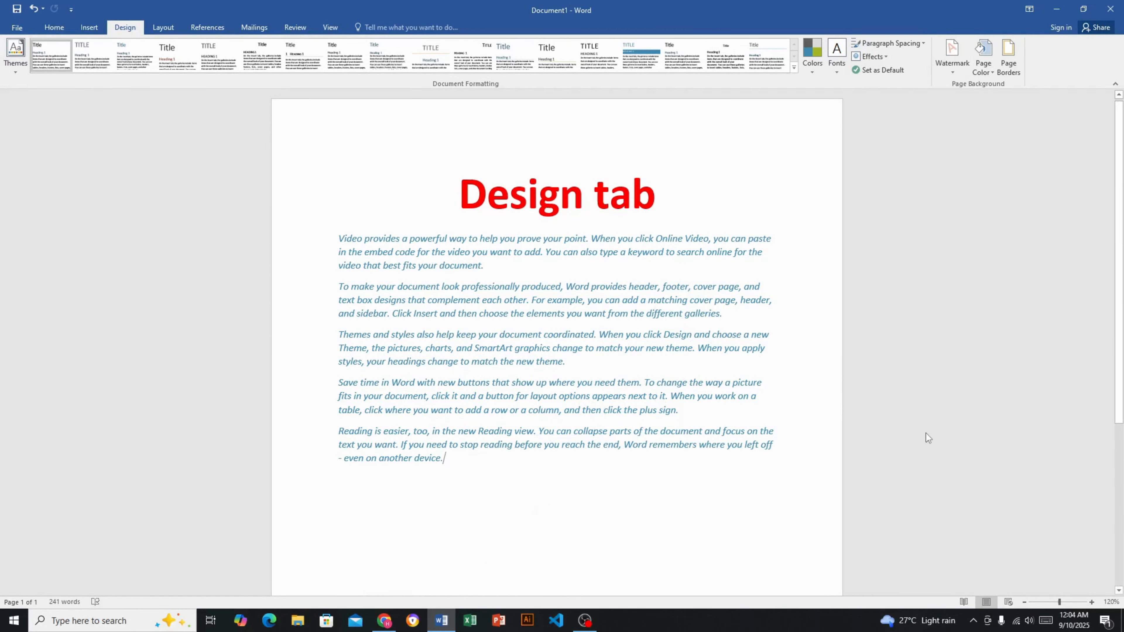
Start a custom watermark for the document and select the picture watermark type.
left_click(956, 65)
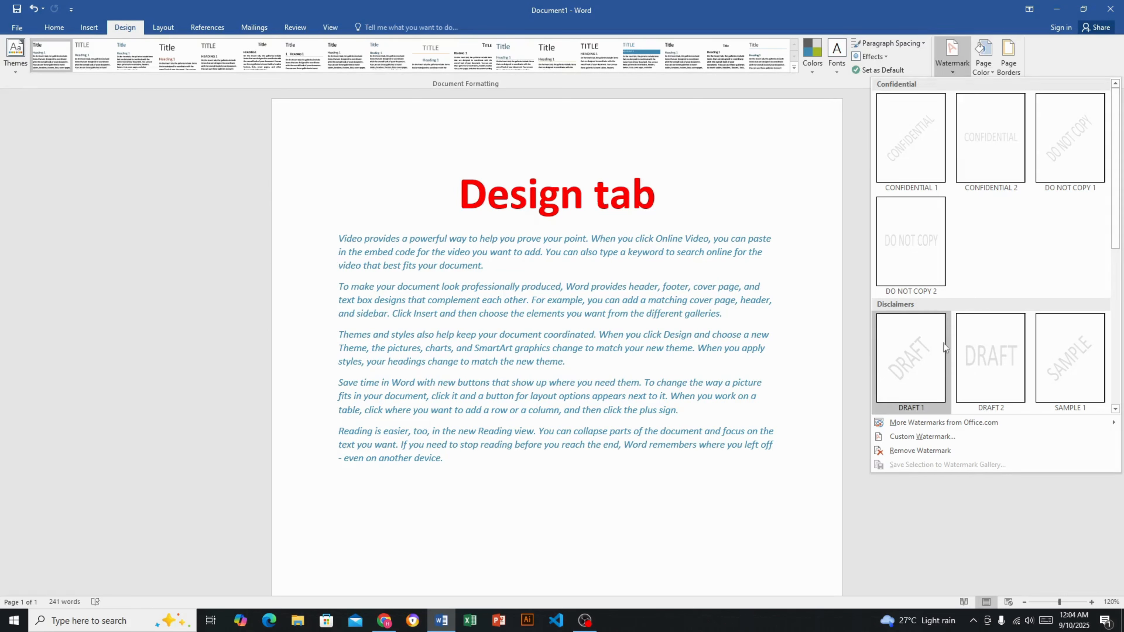
mouse_move(891, 428)
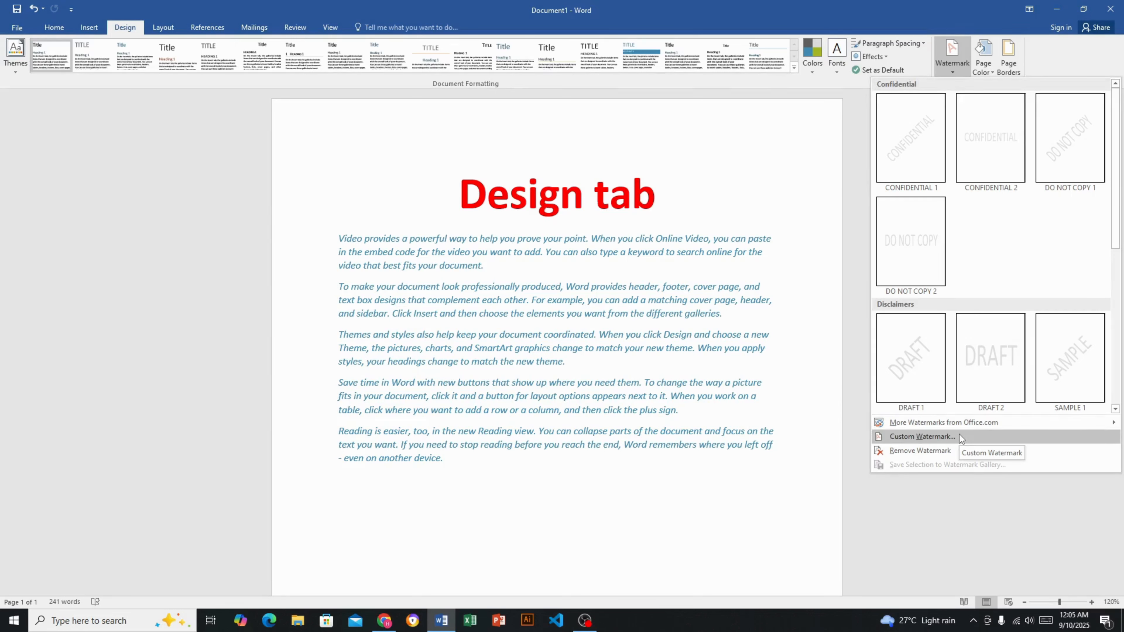
left_click(940, 437)
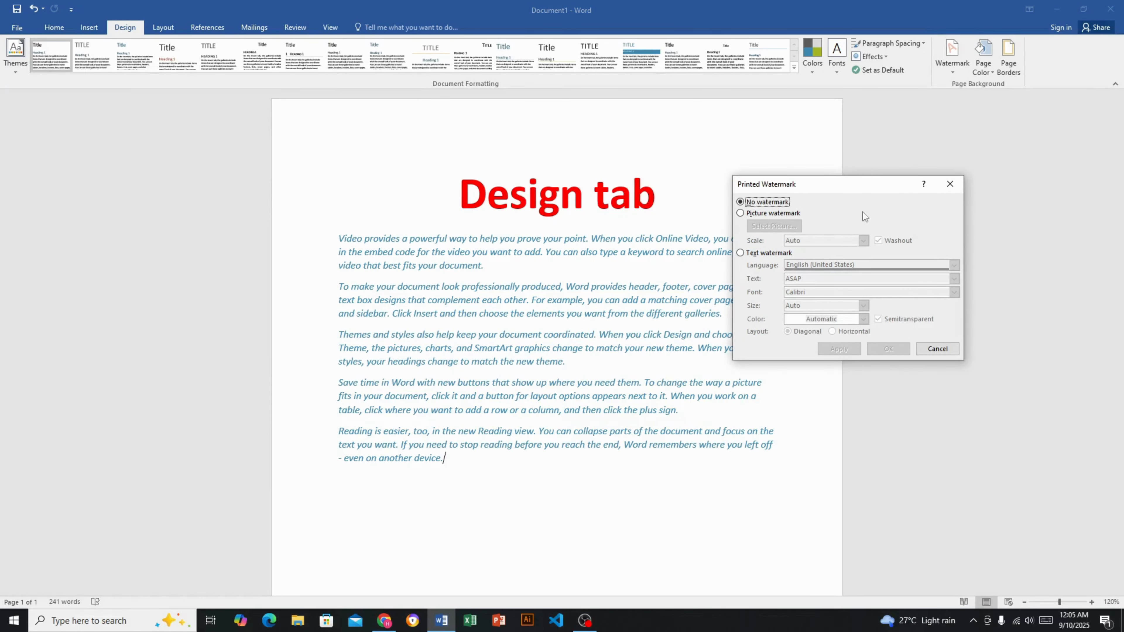
left_click_drag(859, 189, 967, 151)
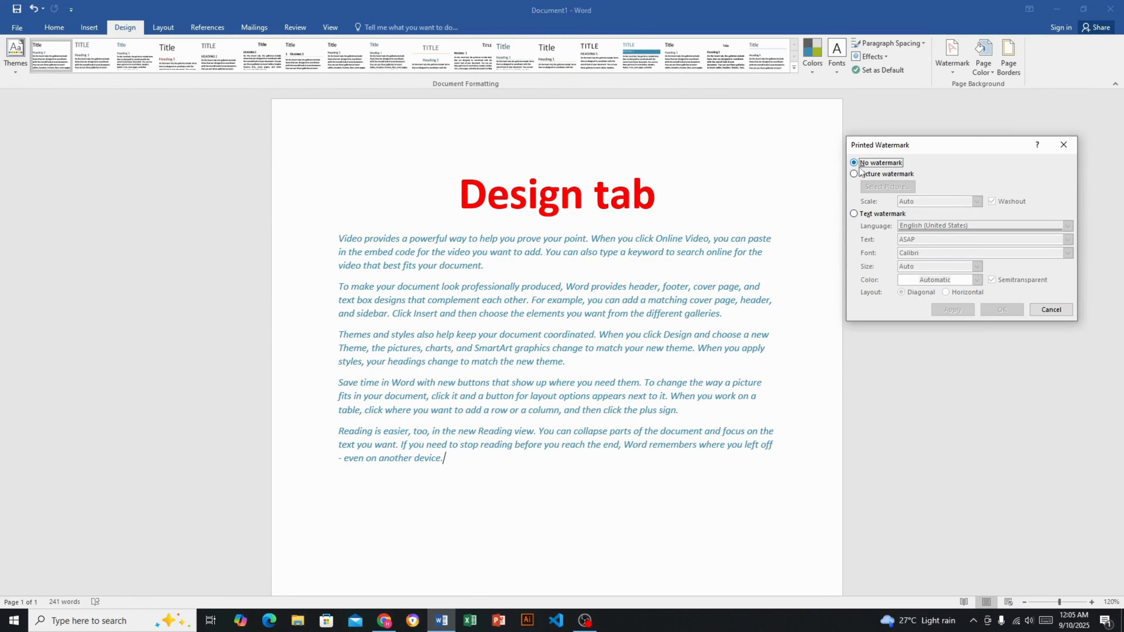
left_click(854, 174)
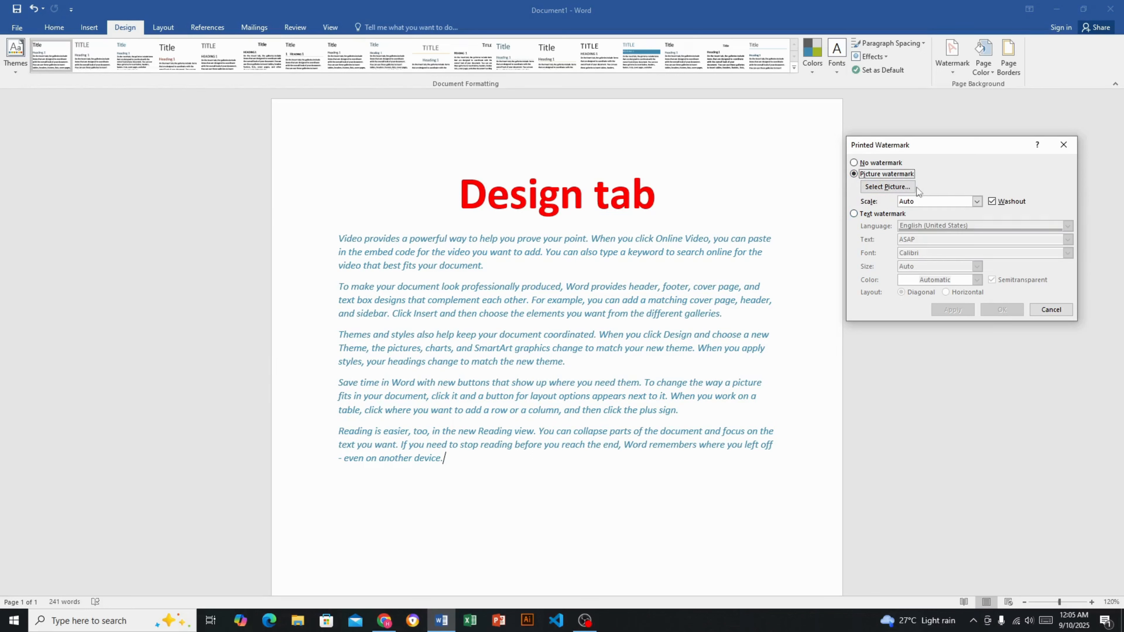
Choose the image file Untitled design (1) from the Downloads folder as the watermark picture.
left_click(882, 189)
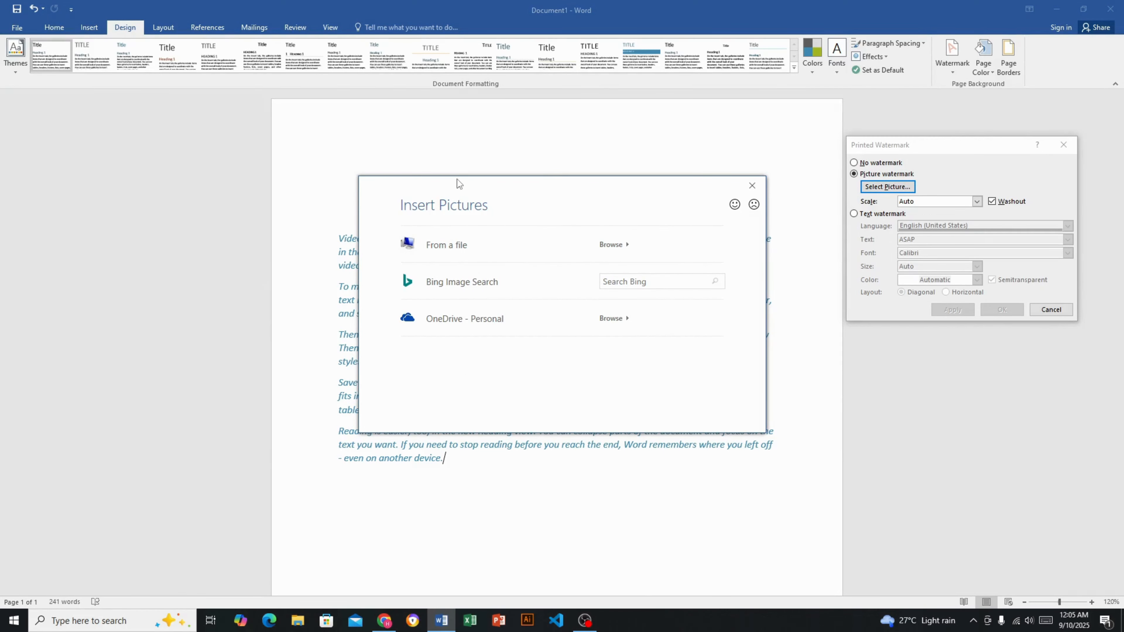
left_click(595, 244)
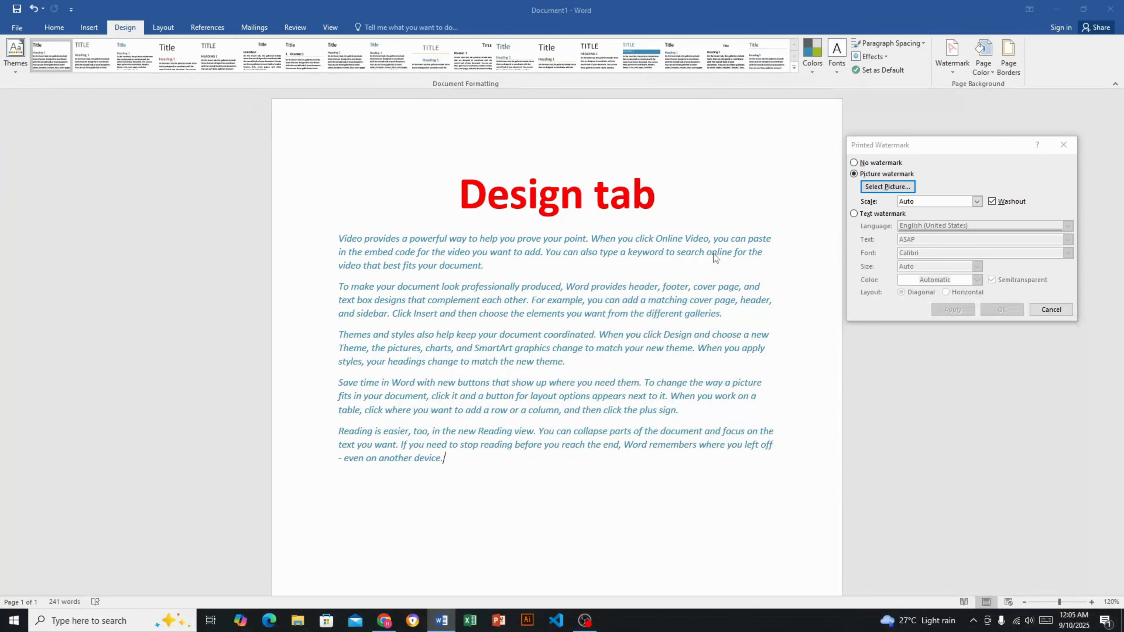
scroll(613, 336, "up", 3)
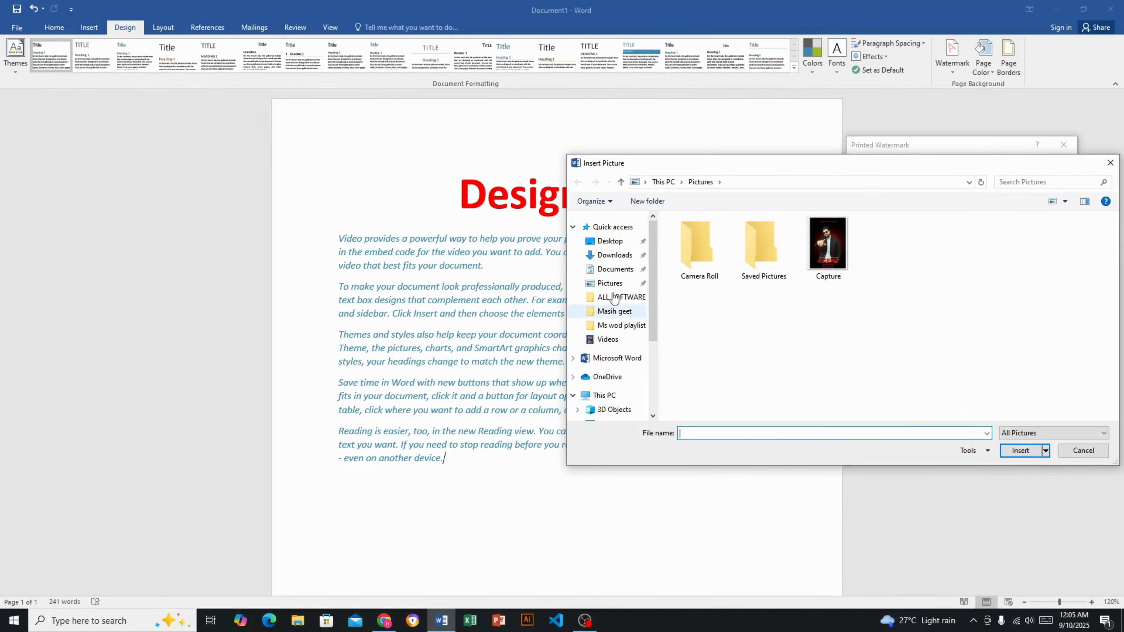
left_click(618, 257)
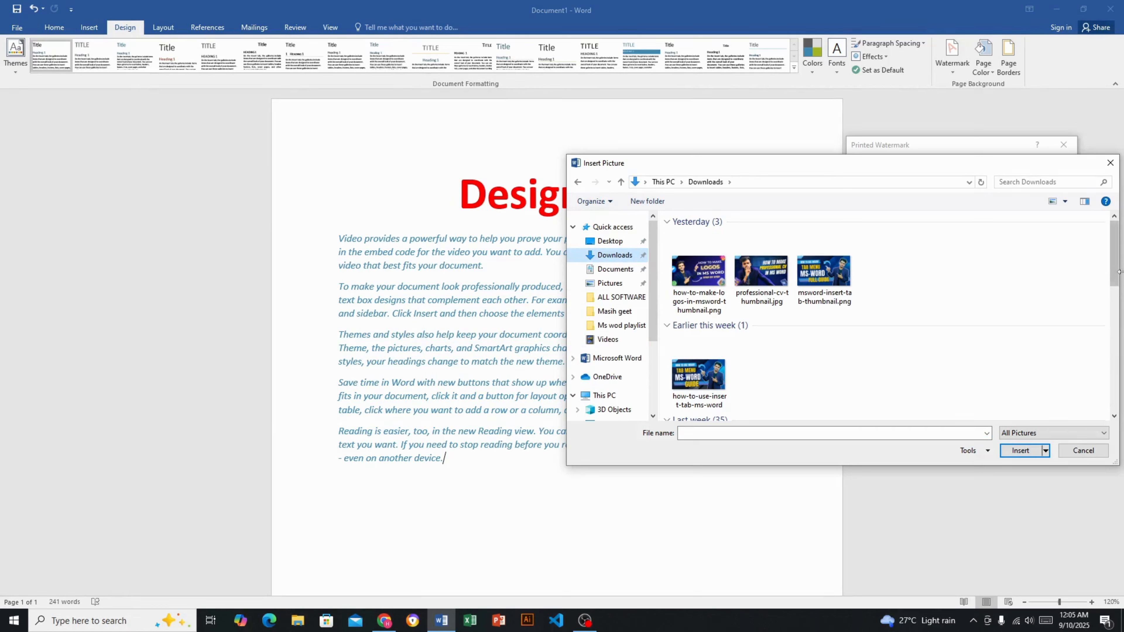
left_click_drag(1117, 271, 1116, 392)
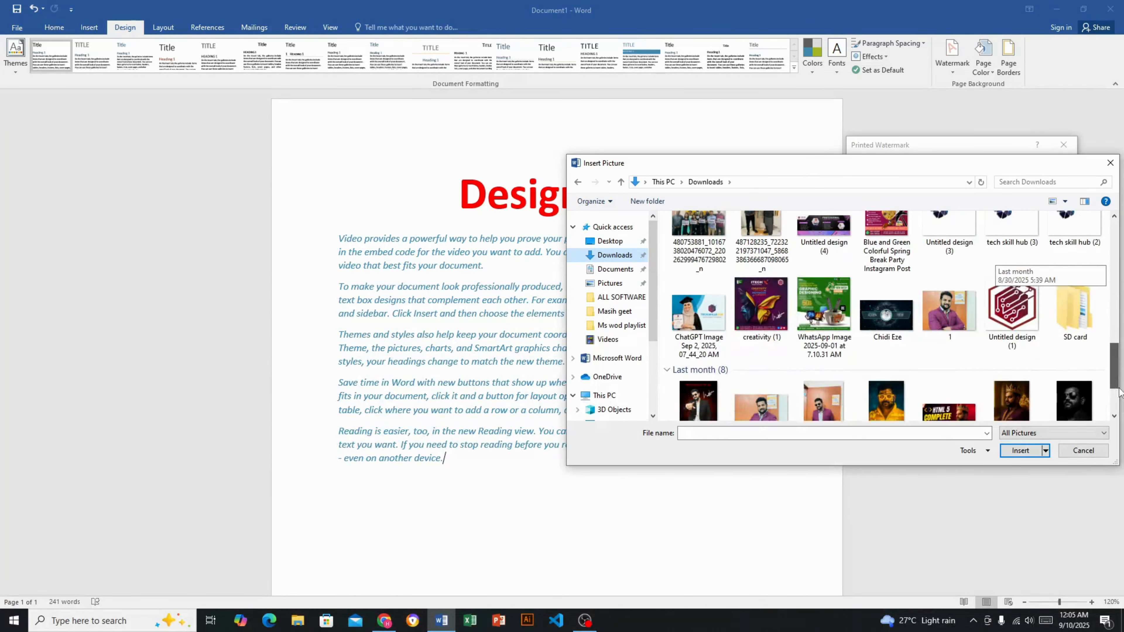
left_click(998, 313)
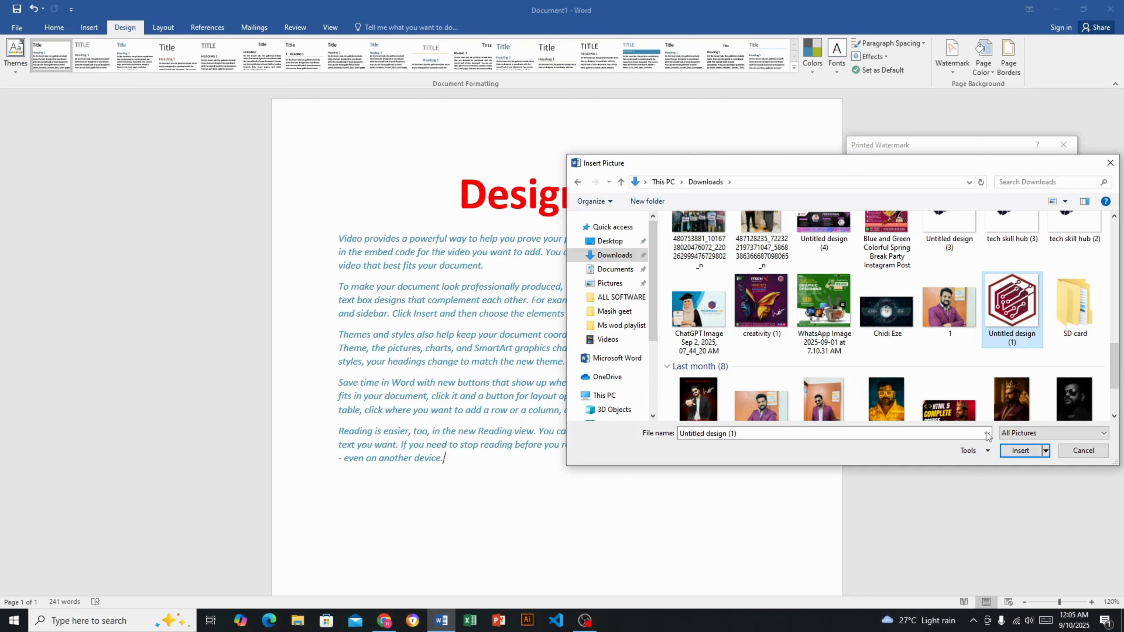
left_click(1018, 450)
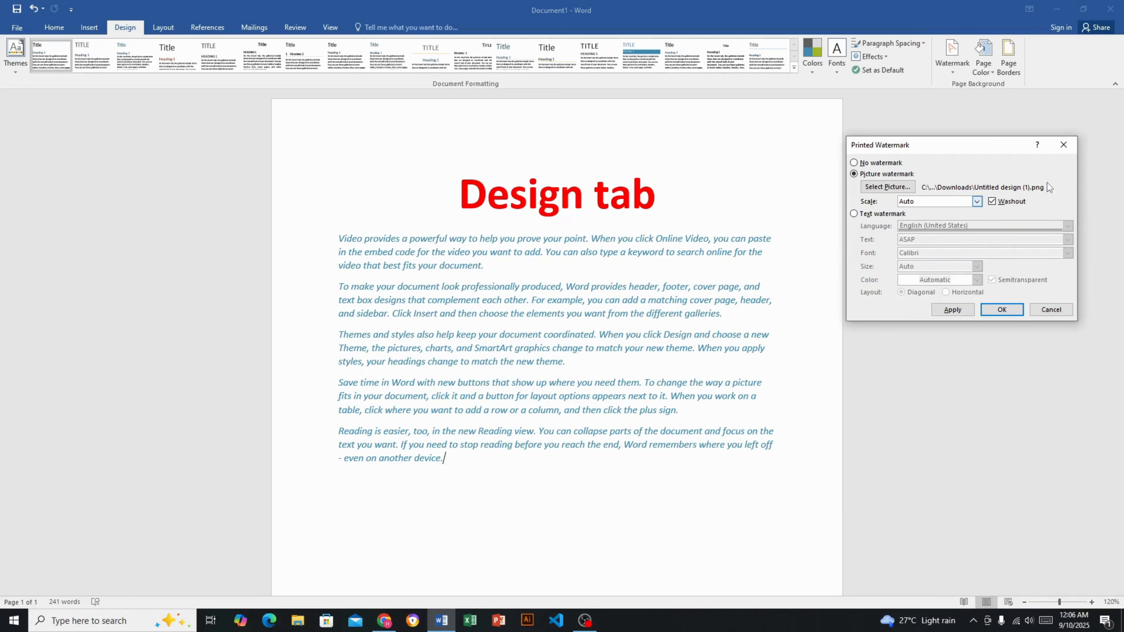
Apply the picture watermark with Auto scale and Washout, close its settings, and view the whole page.
left_click(947, 310)
left_click(947, 310)
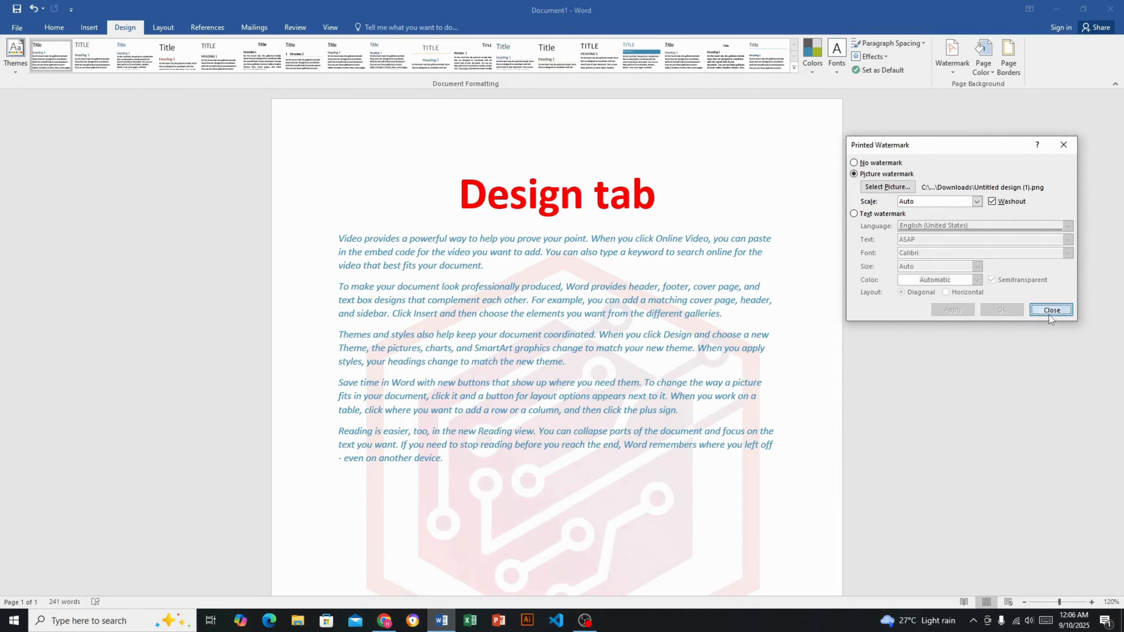
left_click(1048, 311)
scroll(654, 475, "down", 5)
scroll(654, 474, "down", 5, "ctrl")
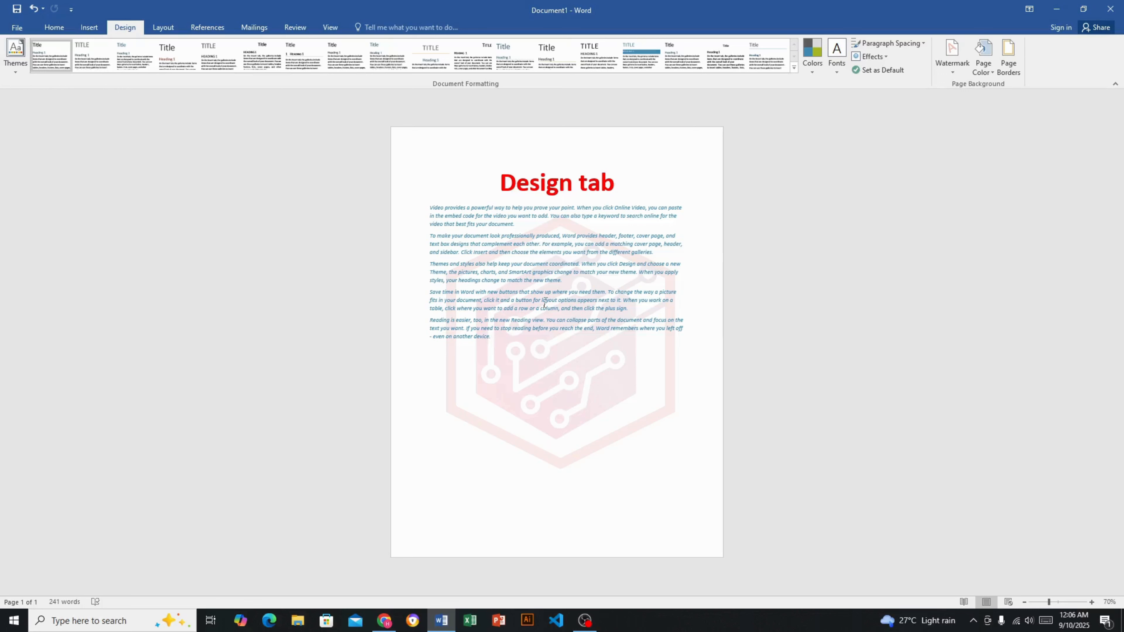
Insert a page break after the text, check the picture watermark on the new page, and undo the page break.
key("ctrl+Return")
scroll(566, 360, "down", 4)
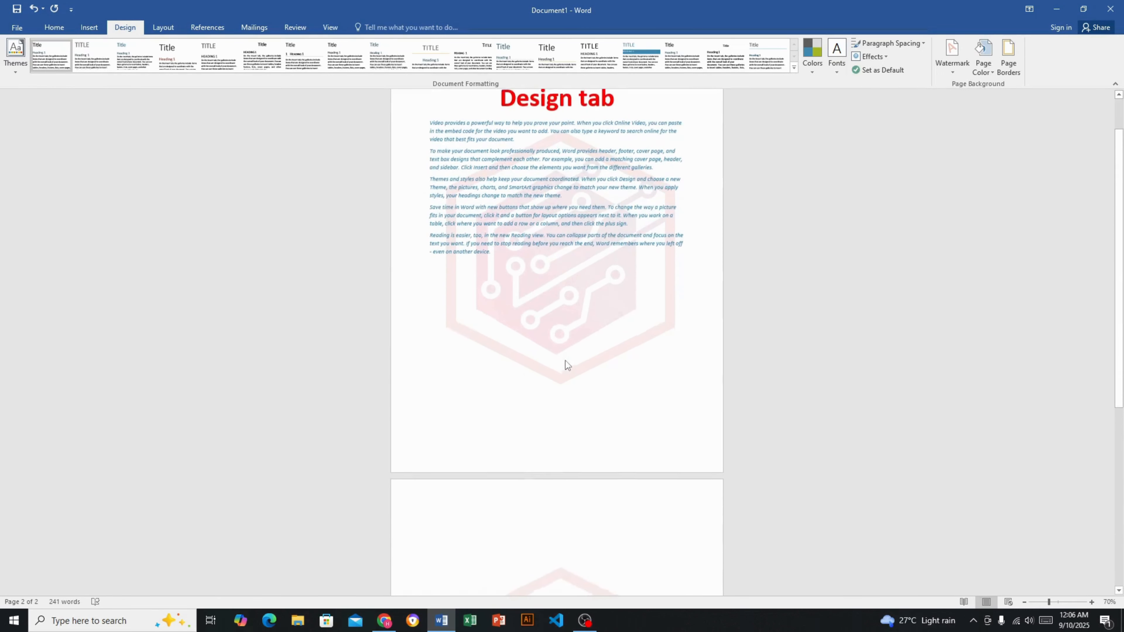
scroll(566, 361, "down", 5)
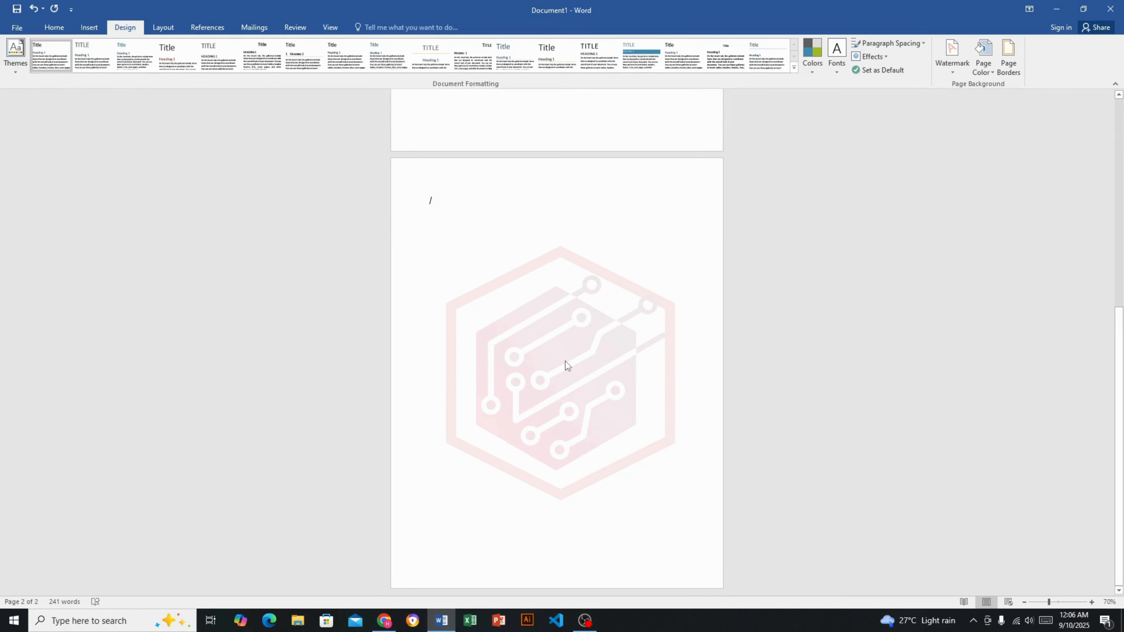
scroll(565, 361, "up", 7)
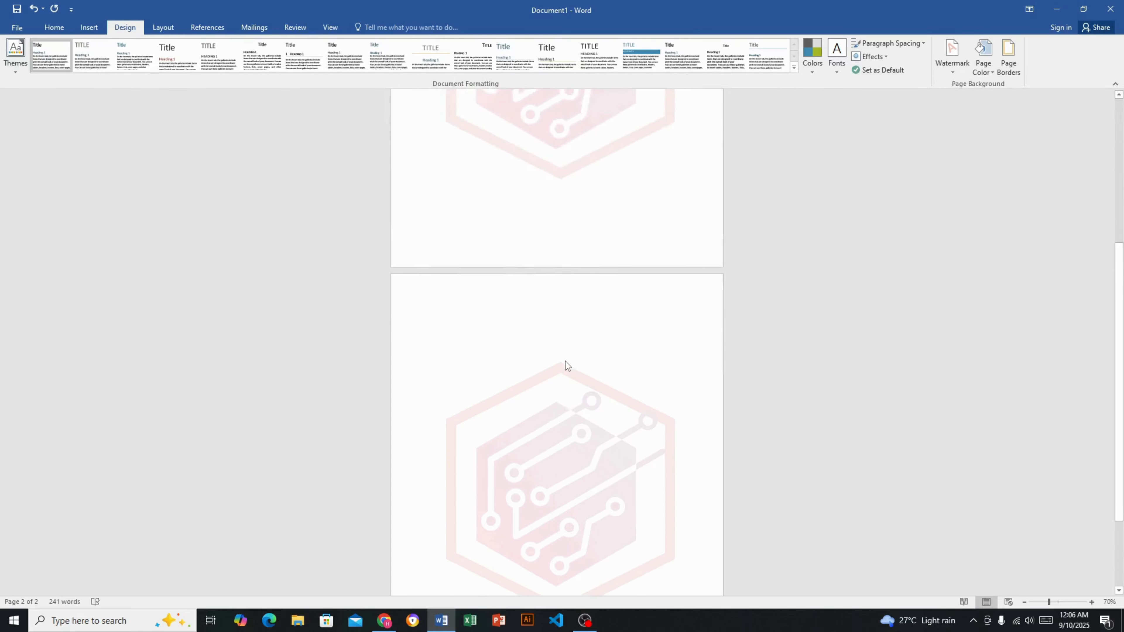
scroll(644, 389, "up", 5, "ctrl")
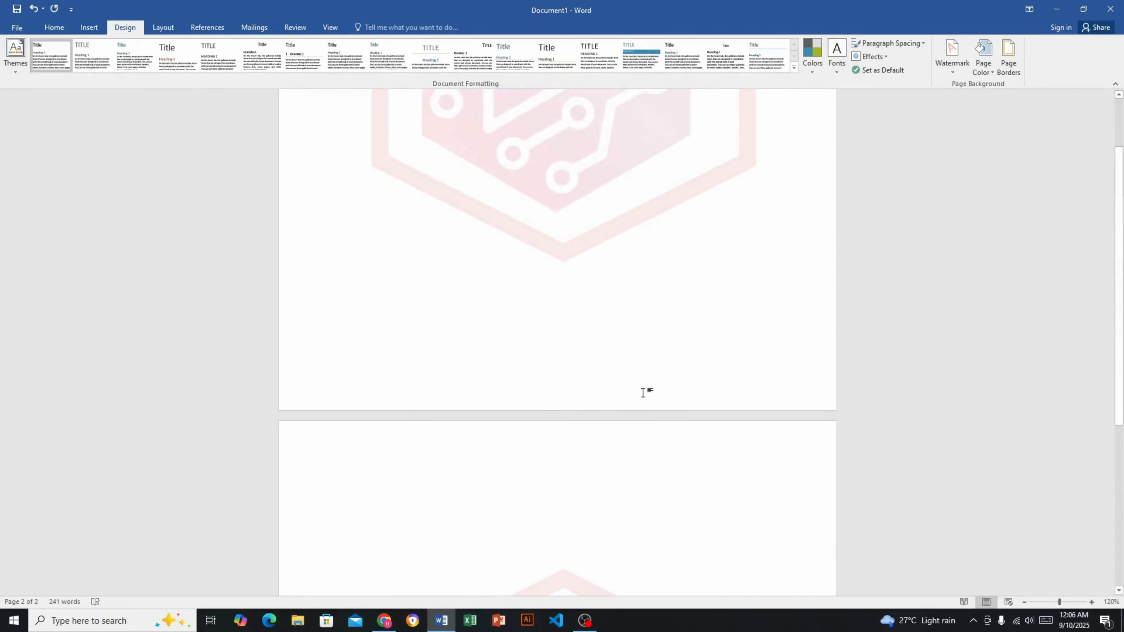
scroll(504, 329, "up", 10)
key("ctrl+z")
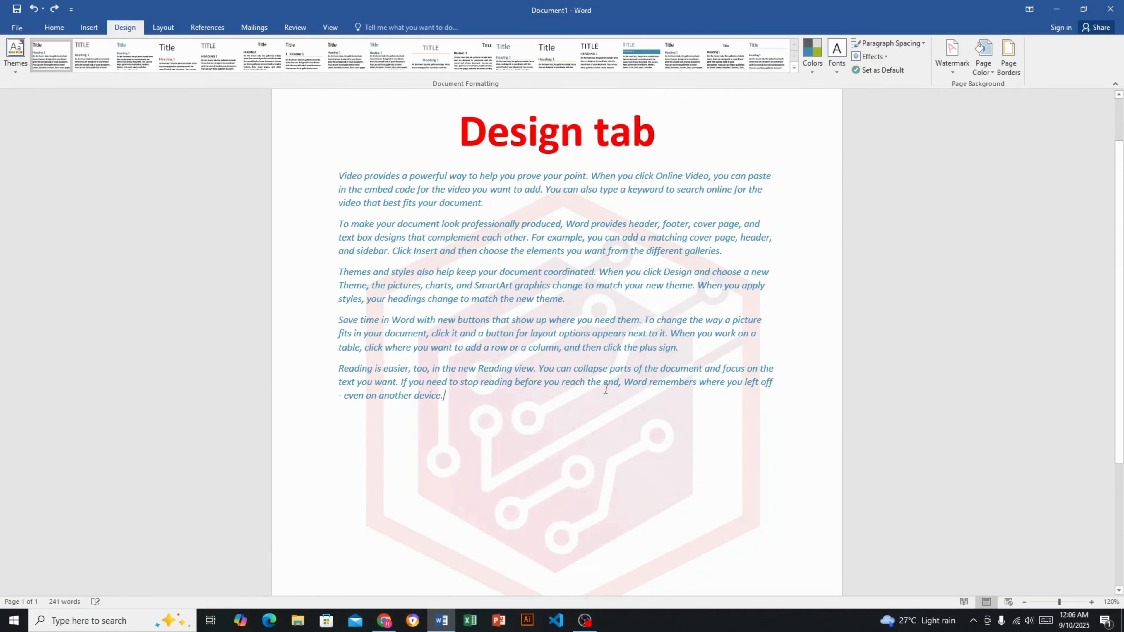
scroll(605, 390, "down", 4)
scroll(631, 378, "up", 4)
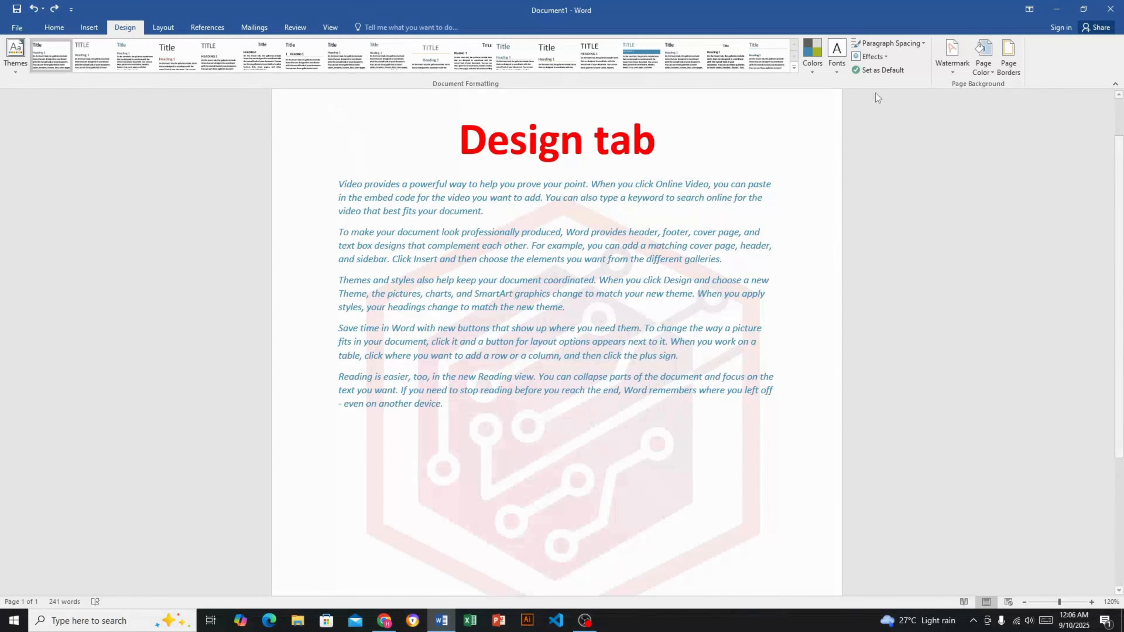
Reopen the custom watermark settings and apply a 50% scale to the existing picture watermark.
left_click(954, 73)
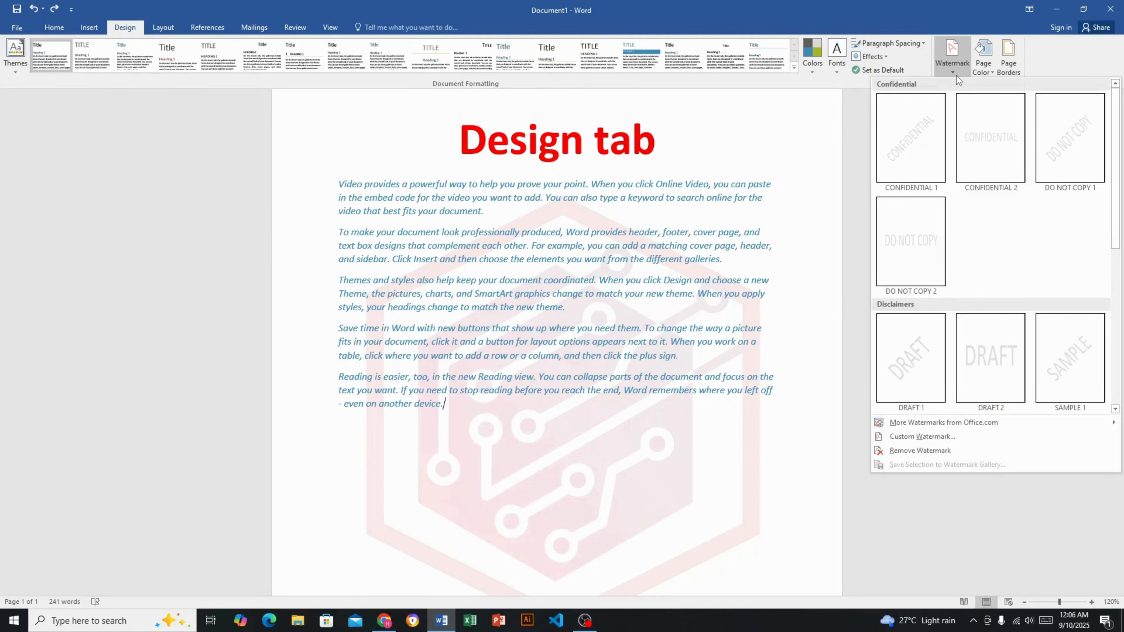
left_click(906, 435)
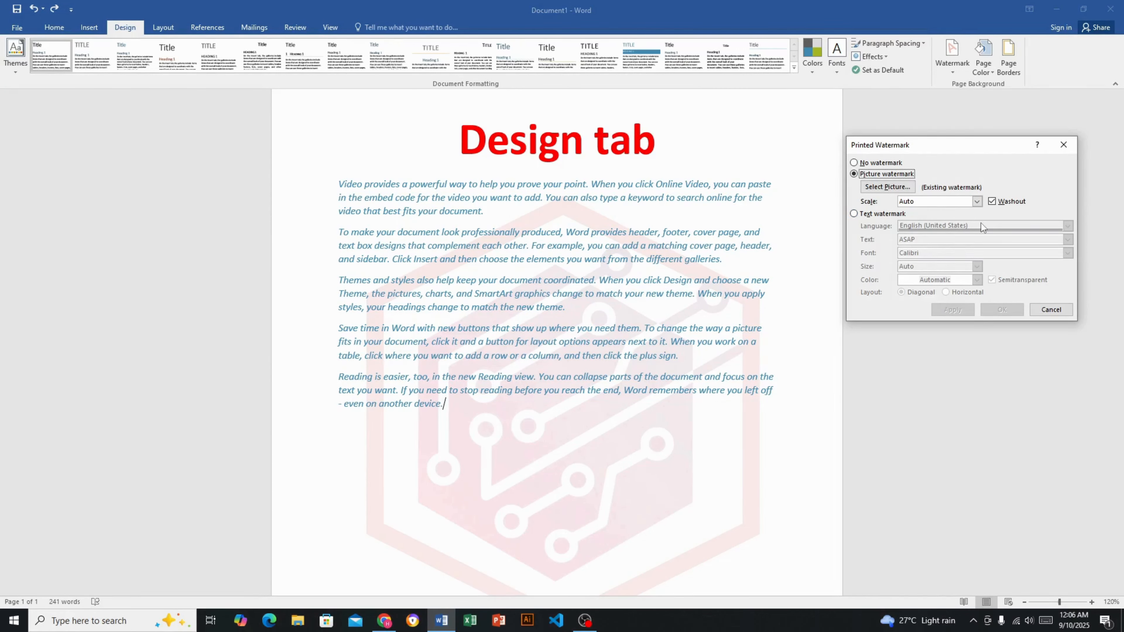
left_click(977, 201)
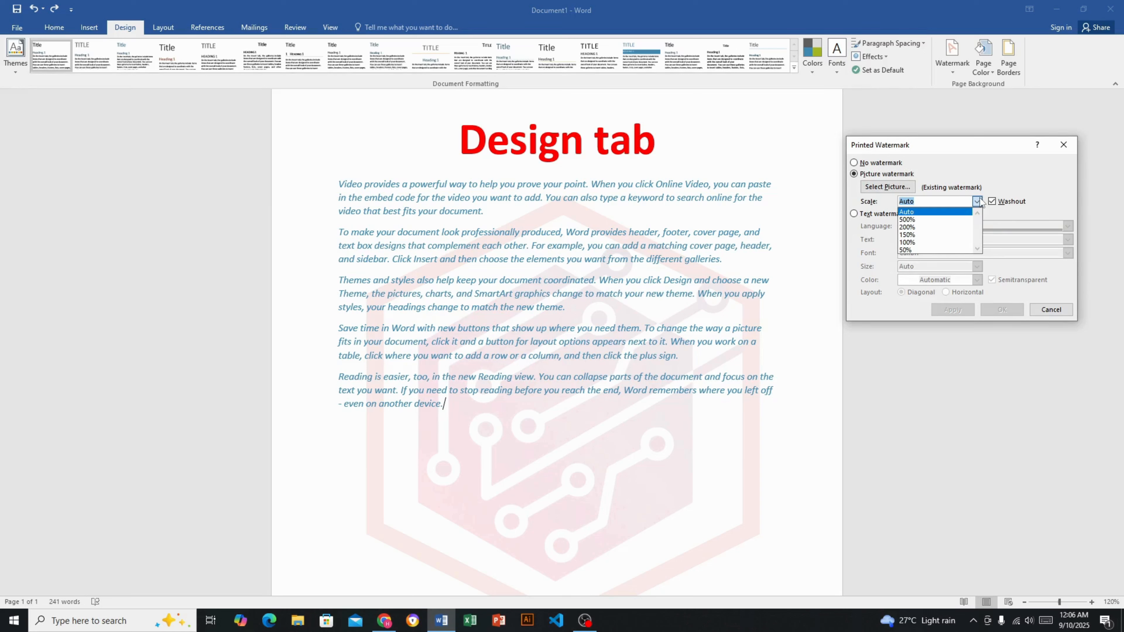
left_click(905, 251)
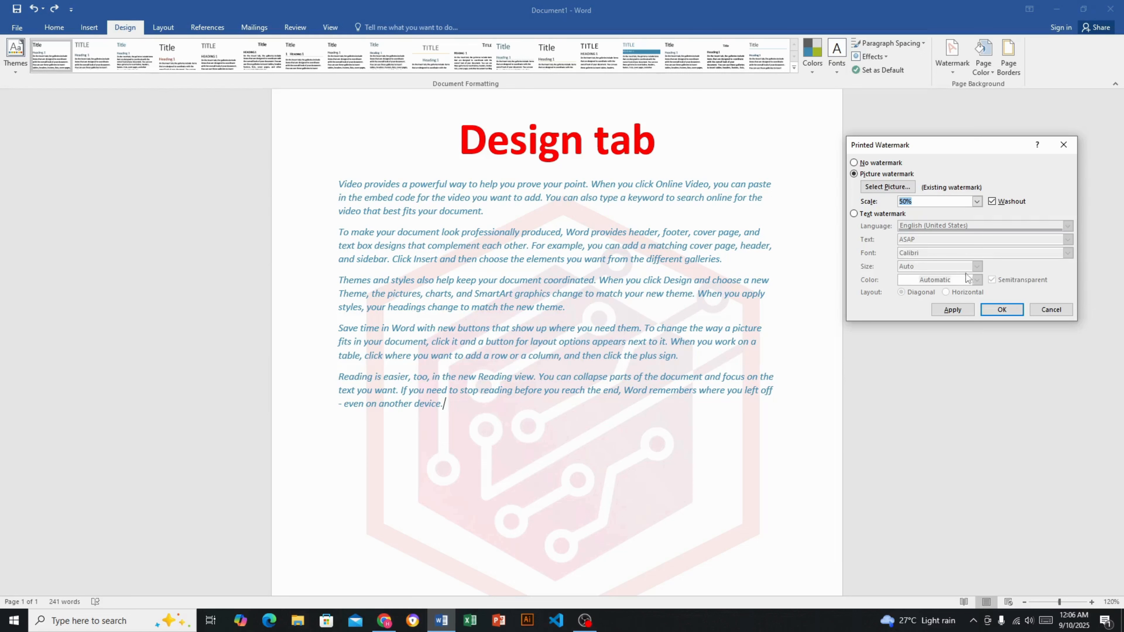
left_click(952, 310)
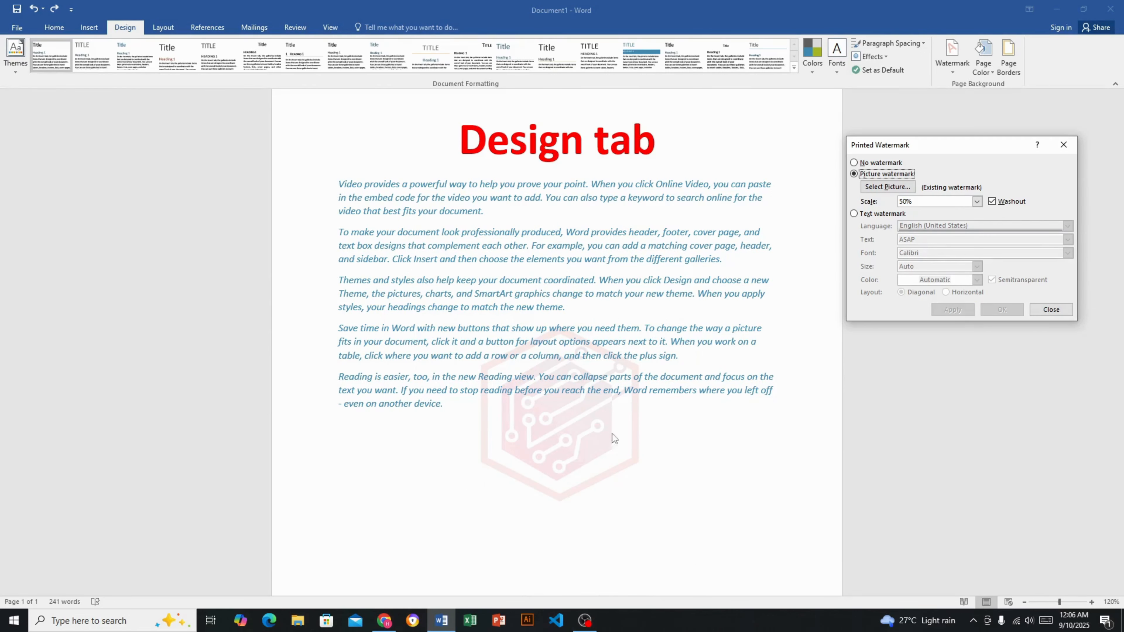
Apply a 100% scale to the picture watermark, look at the text watermark options, and close the watermark settings.
left_click(977, 201)
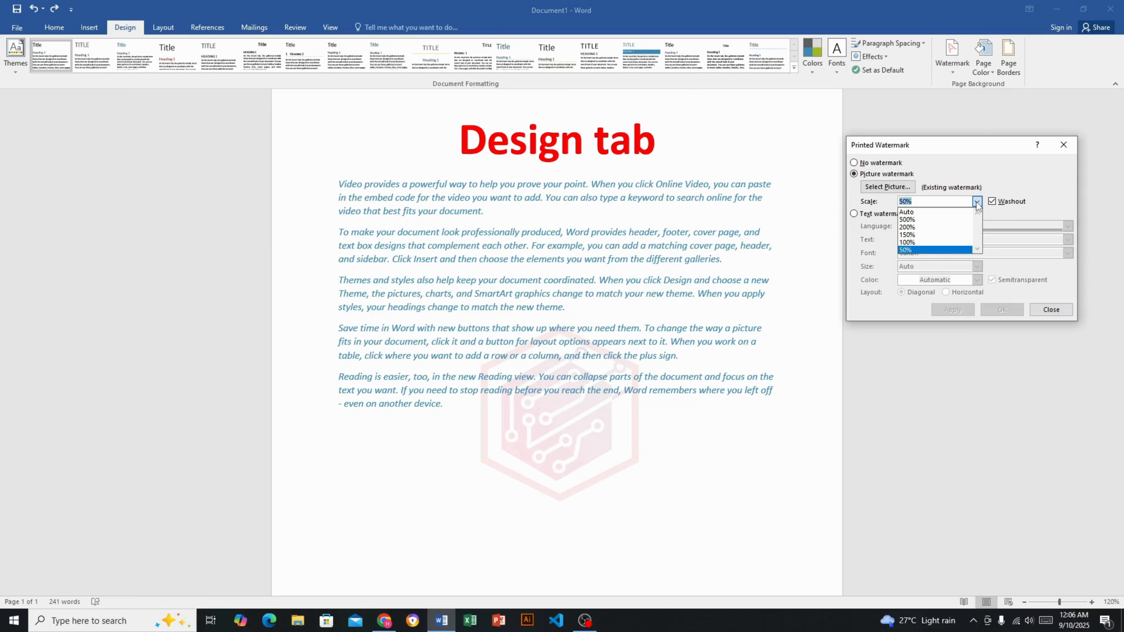
left_click(921, 242)
left_click(942, 310)
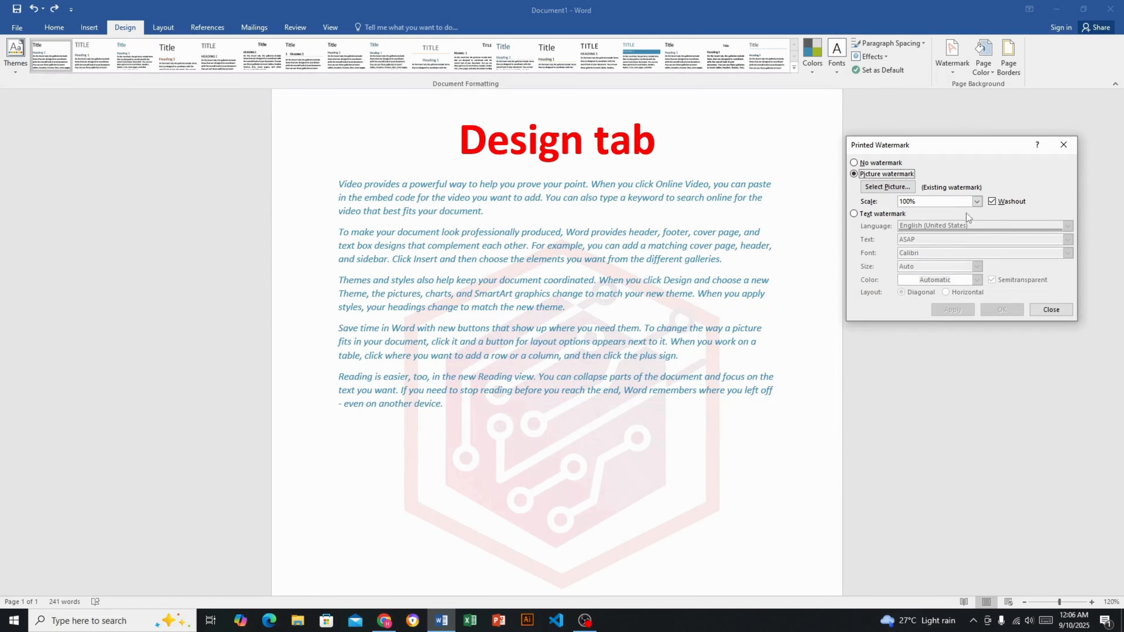
left_click(977, 201)
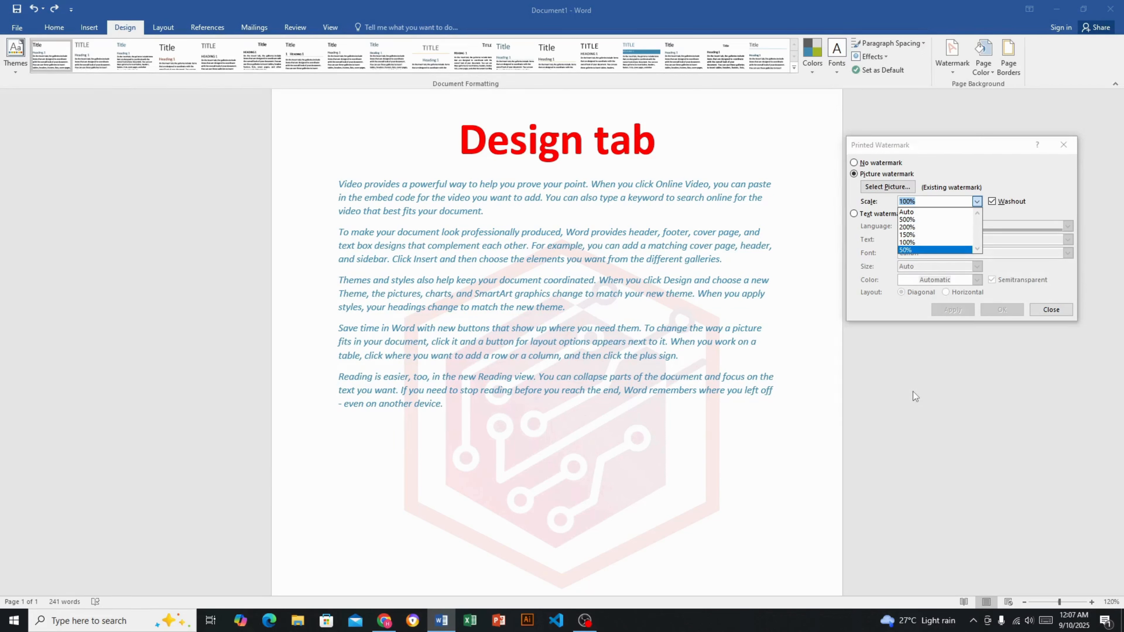
left_click(1007, 167)
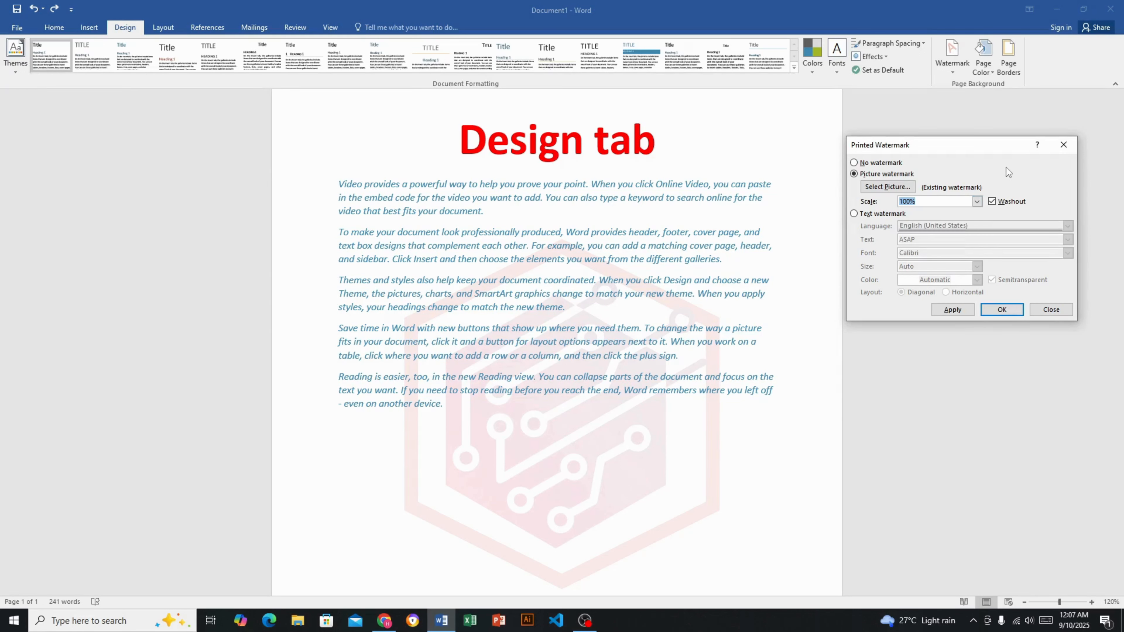
left_click(854, 215)
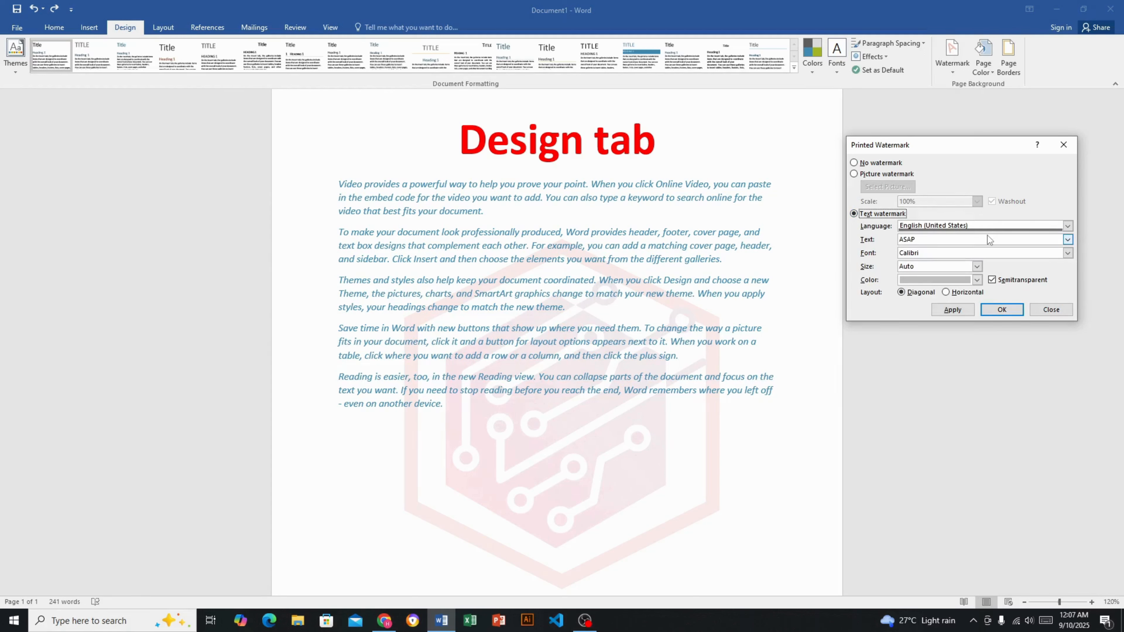
left_click(1043, 309)
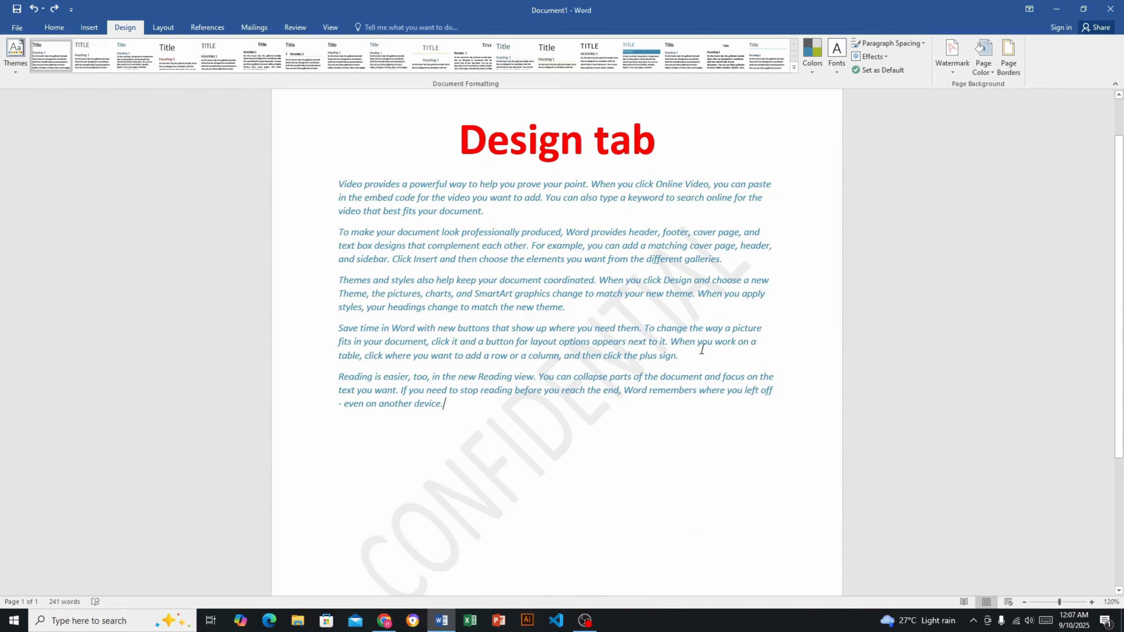
Try a custom text watermark with the language set to Inuktitut (Latin), and undo it.
left_click(954, 71)
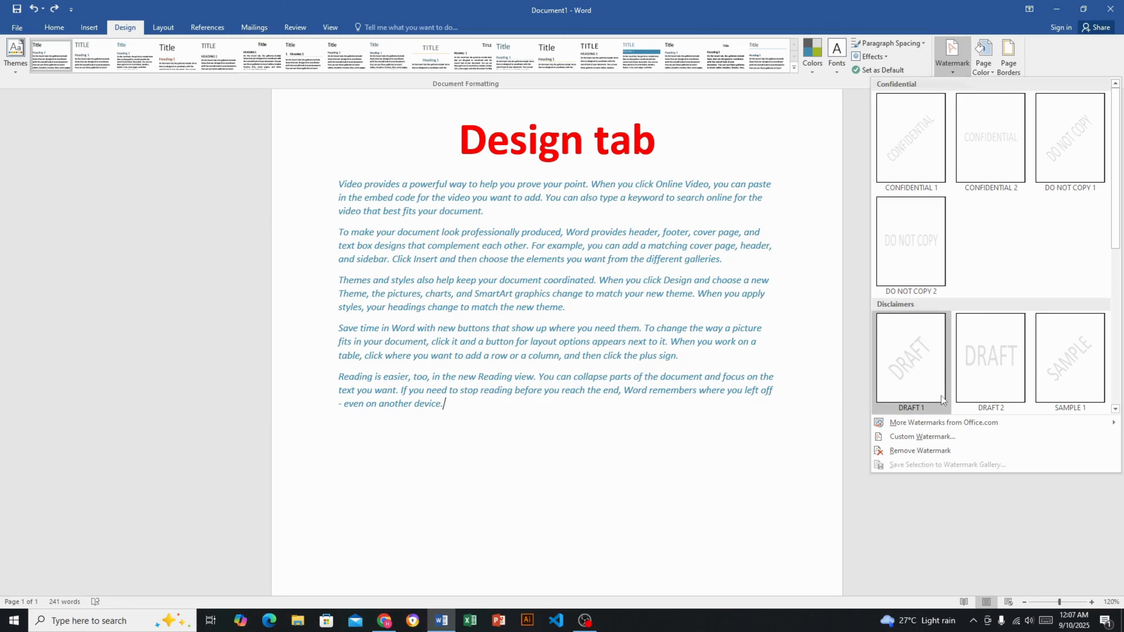
left_click(933, 436)
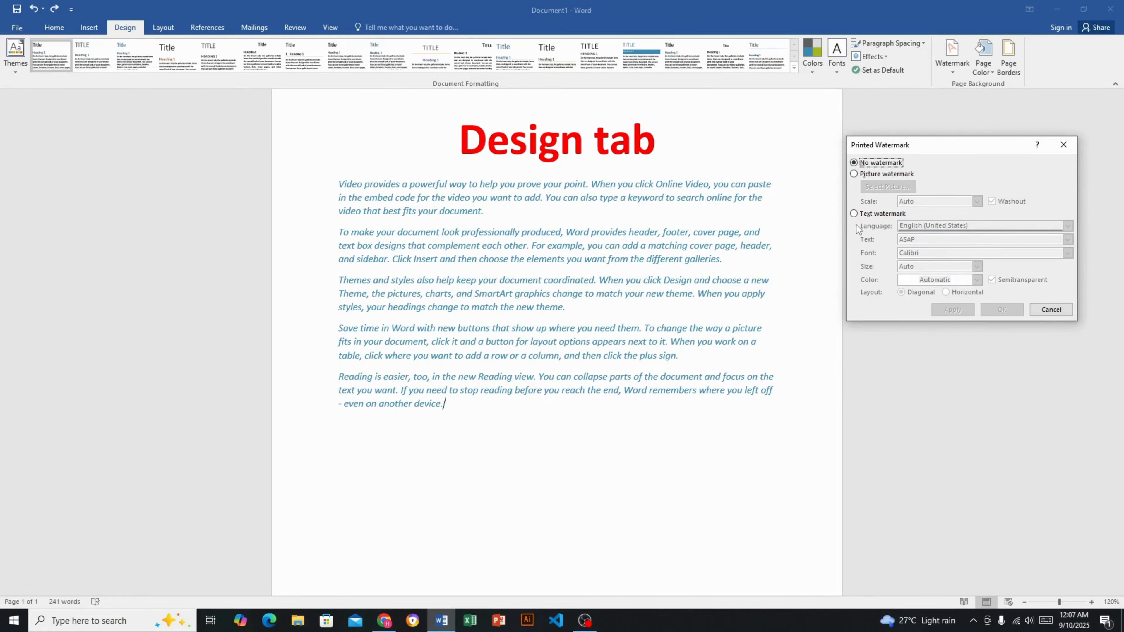
left_click(857, 214)
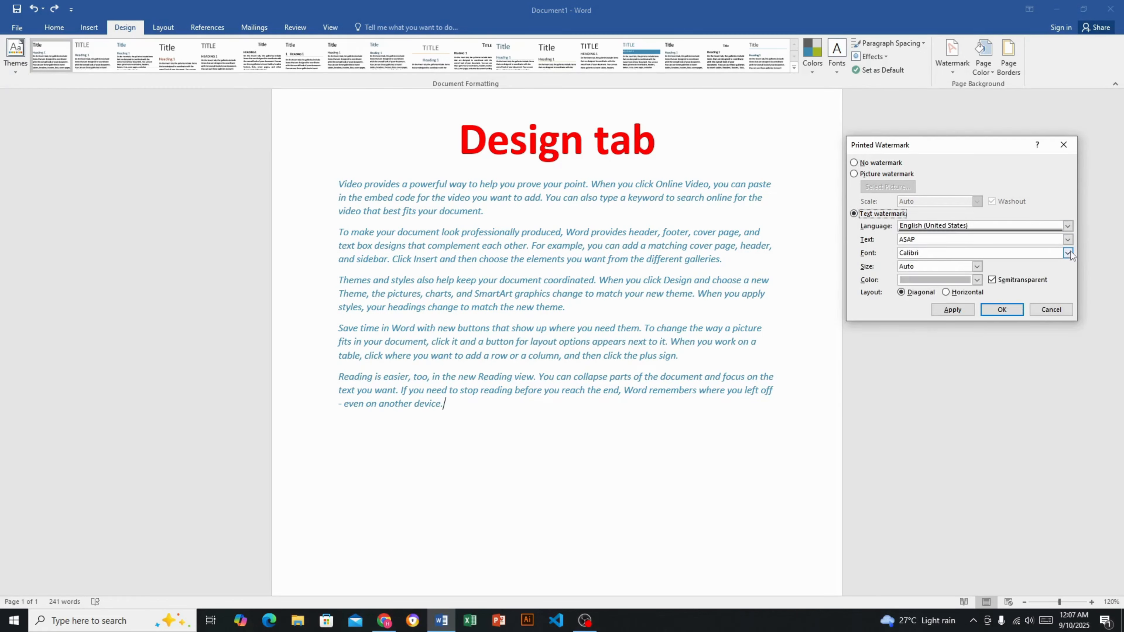
left_click(1068, 226)
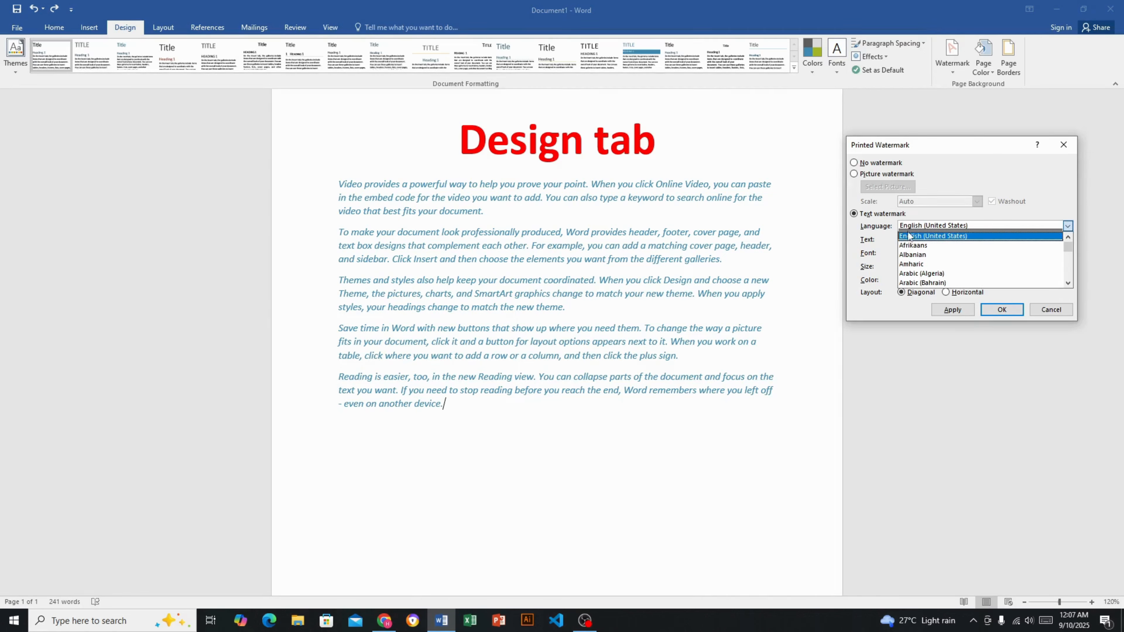
left_click_drag(1067, 246, 1066, 263)
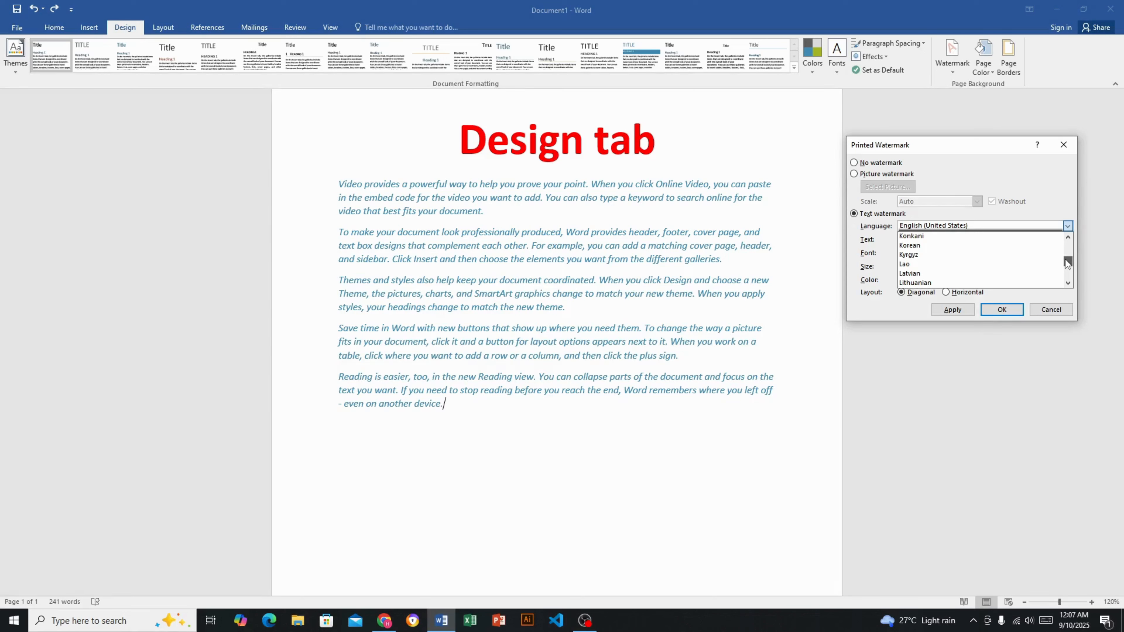
mouse_move(1065, 260)
left_mouse_down()
mouse_move(1067, 270)
mouse_move(1067, 257)
left_mouse_up()
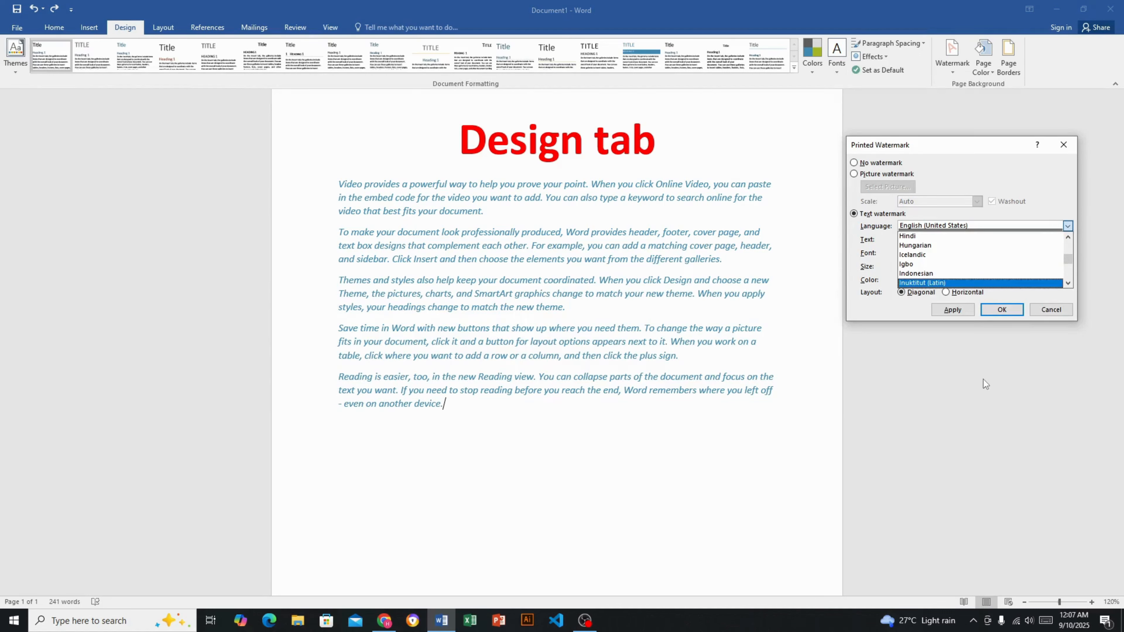
left_click(991, 311)
key("ctrl+z")
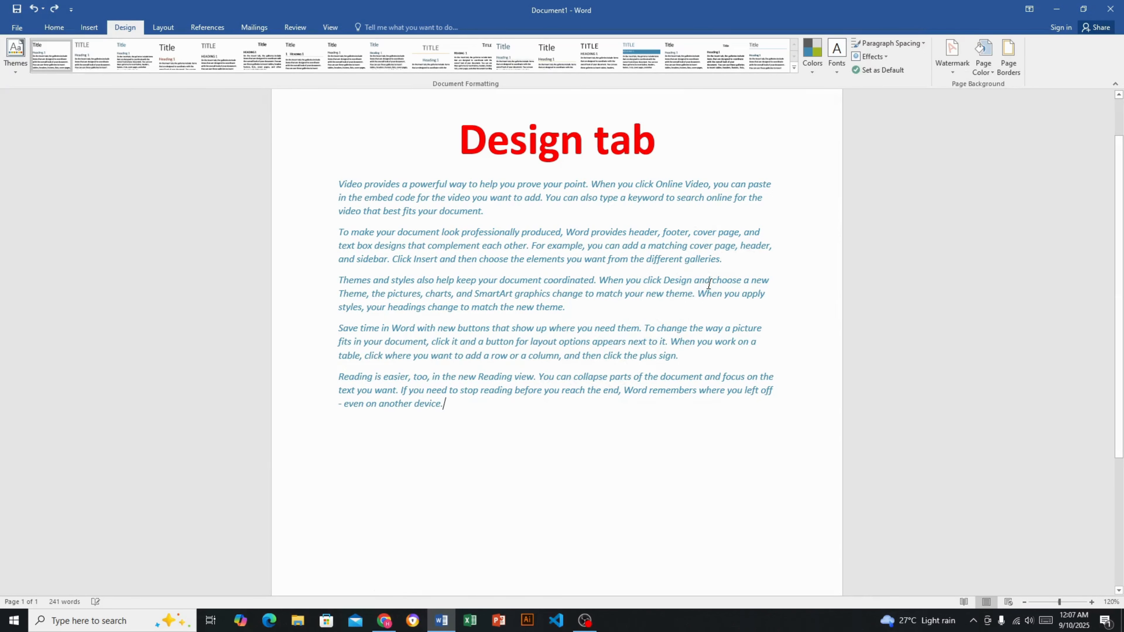
Start a custom text watermark for the document and set its language to English (United States).
left_click(958, 68)
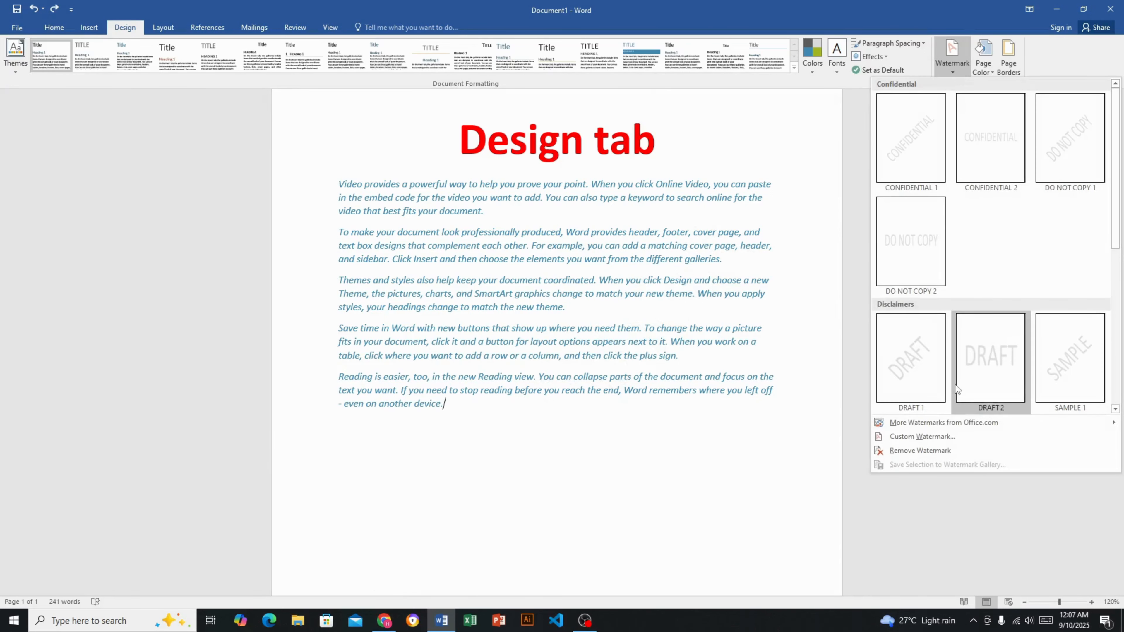
left_click(946, 431)
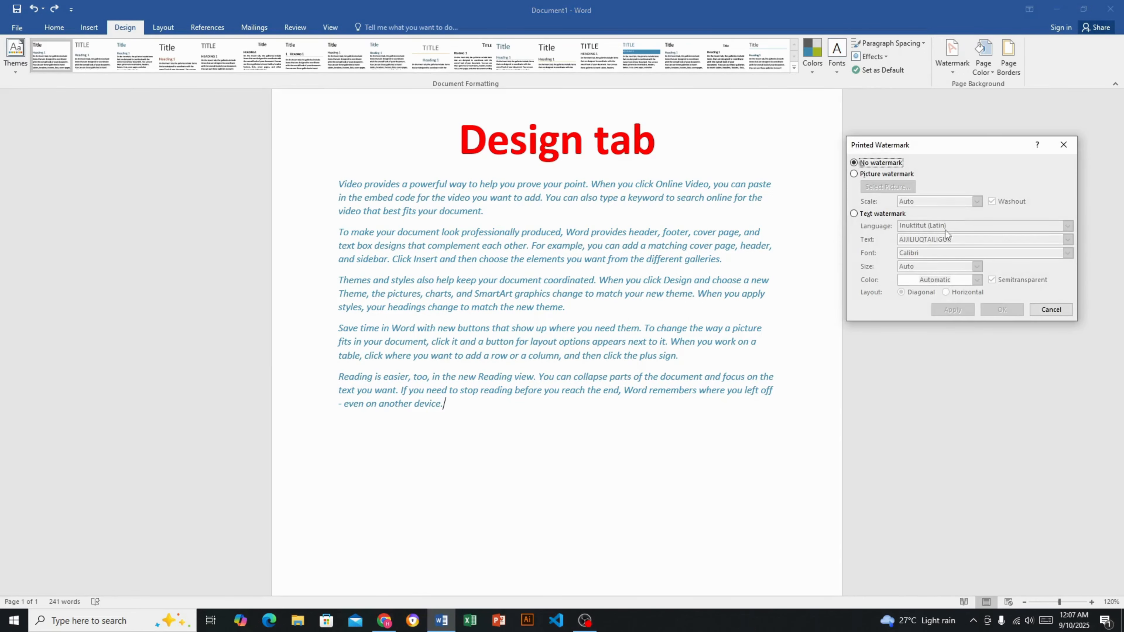
left_click(854, 214)
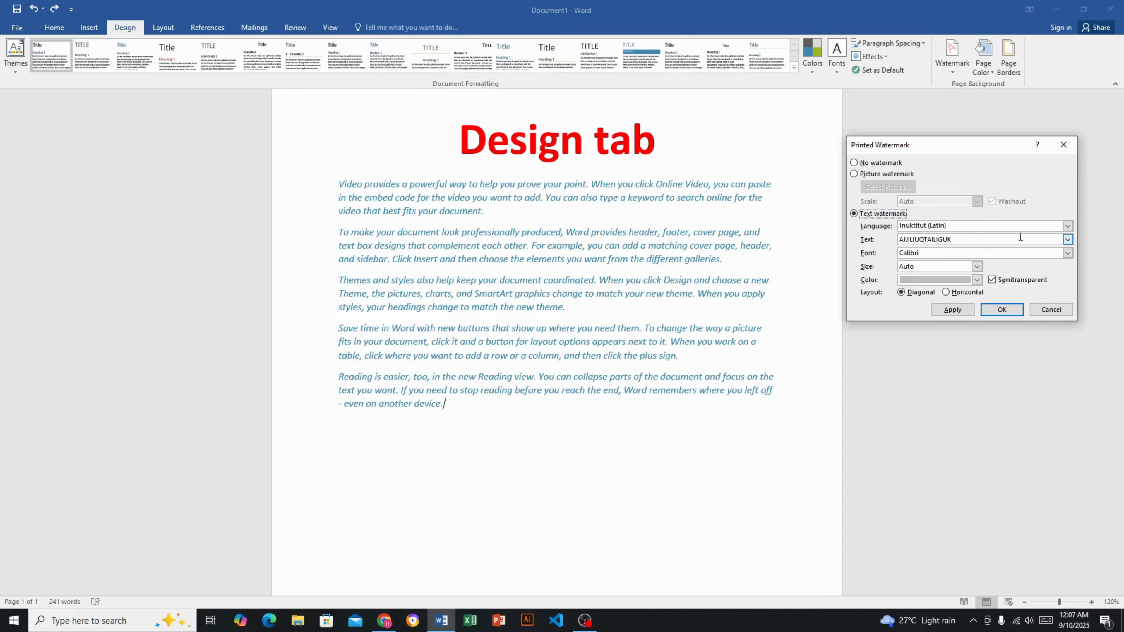
left_click(1068, 226)
scroll(934, 245, "up", 10)
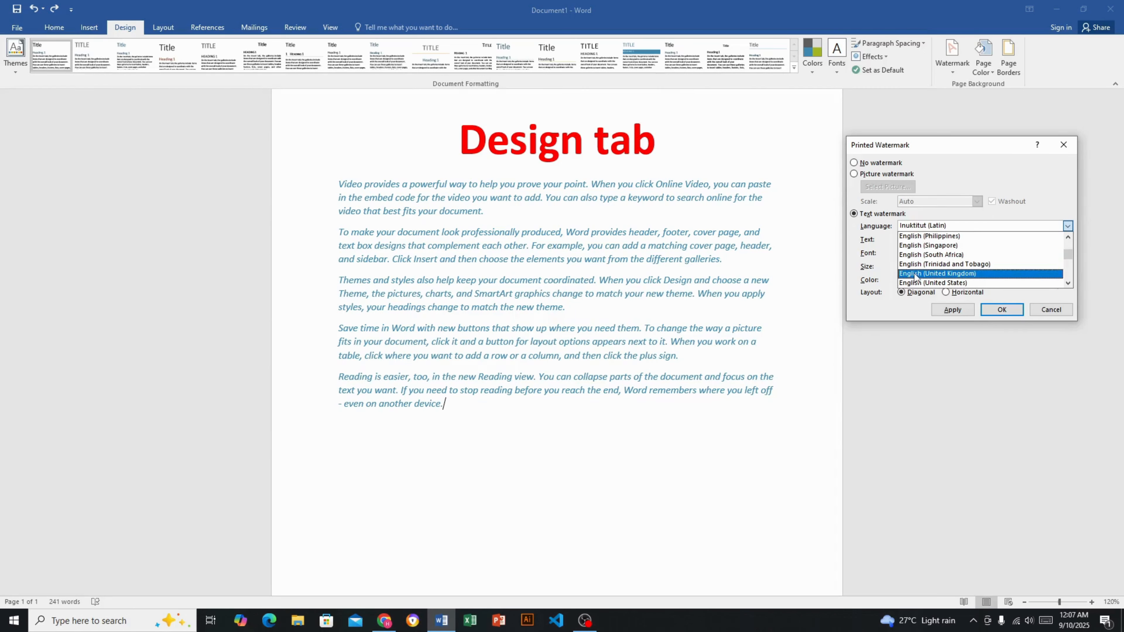
left_click(928, 283)
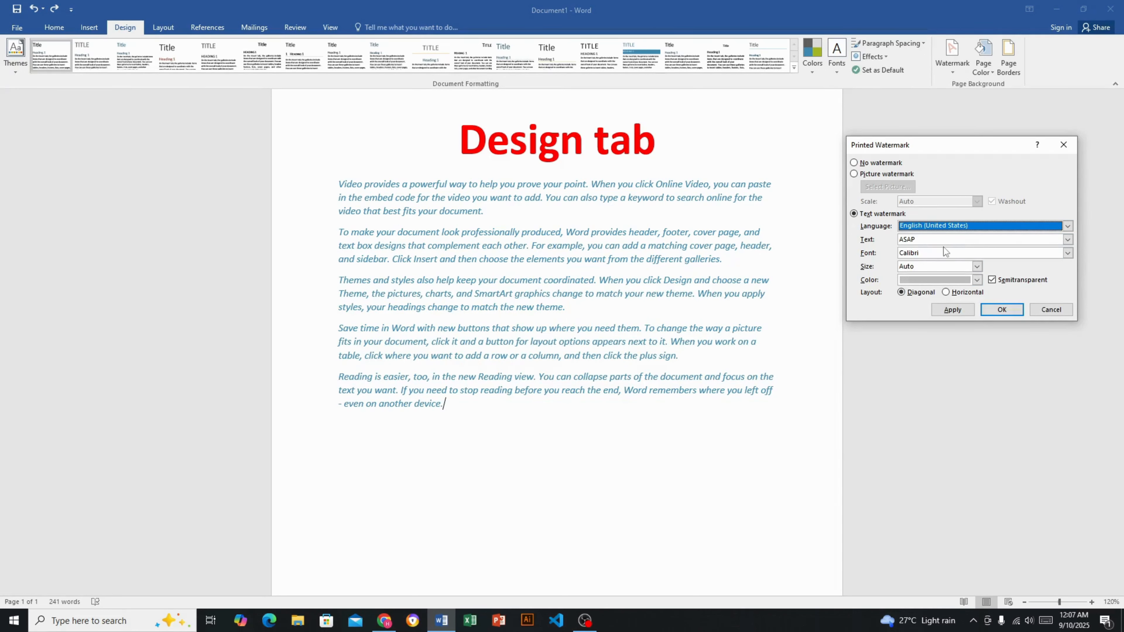
Replace the preset watermark text with "Ms word".
left_click(931, 240)
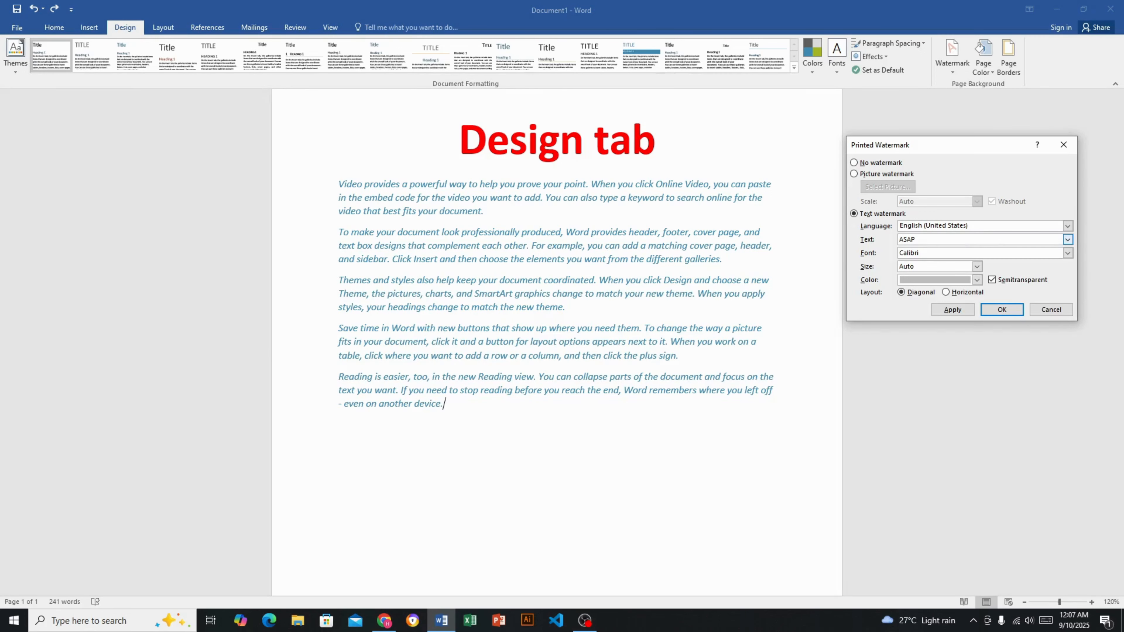
key("BackSpace")
key("BackSpace")
key("BackSpace")
key("BackSpace")
type("M")
type("s wi")
type("or")
Set the font of the "Ms word" watermark to Snap ITC.
left_click(1068, 254)
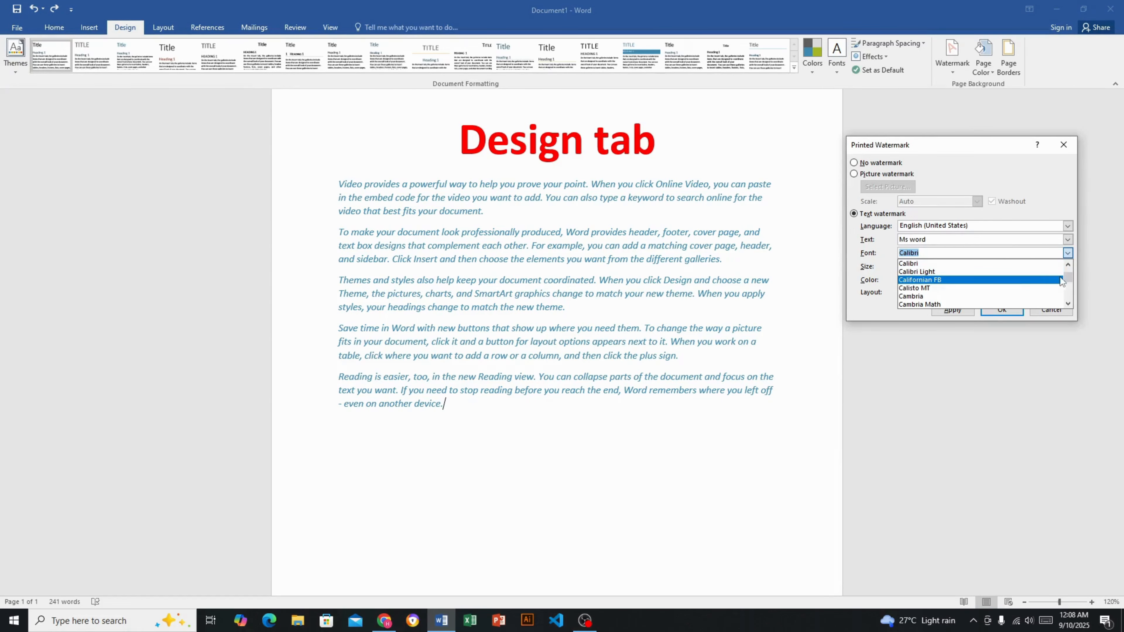
left_click_drag(1068, 277, 1071, 293)
scroll(952, 288, "up", 2)
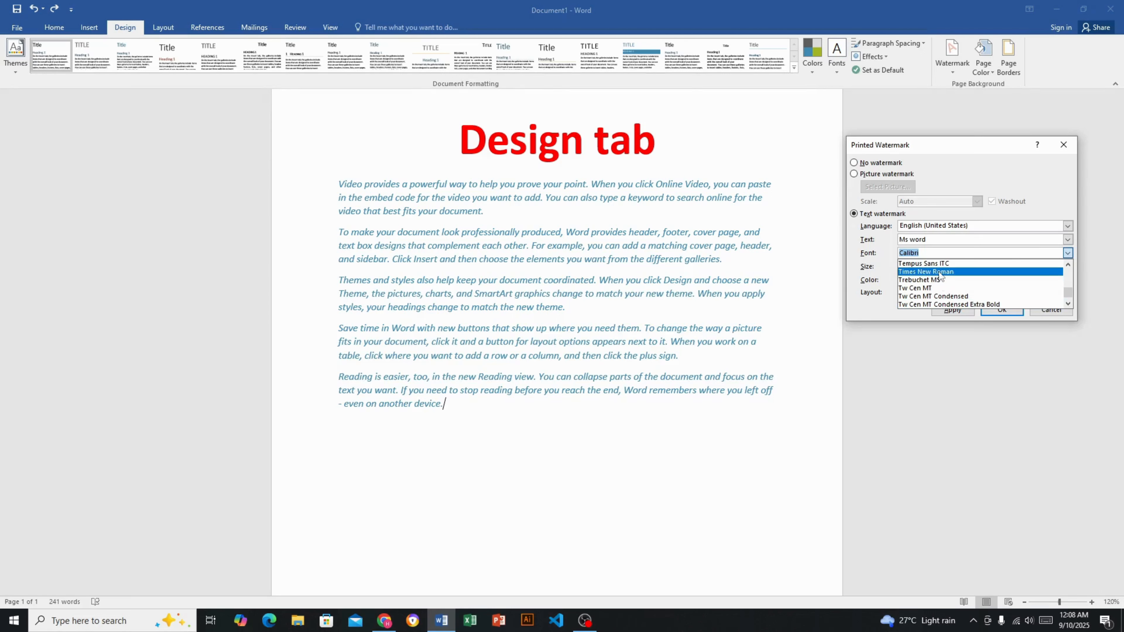
scroll(939, 281, "up", 3)
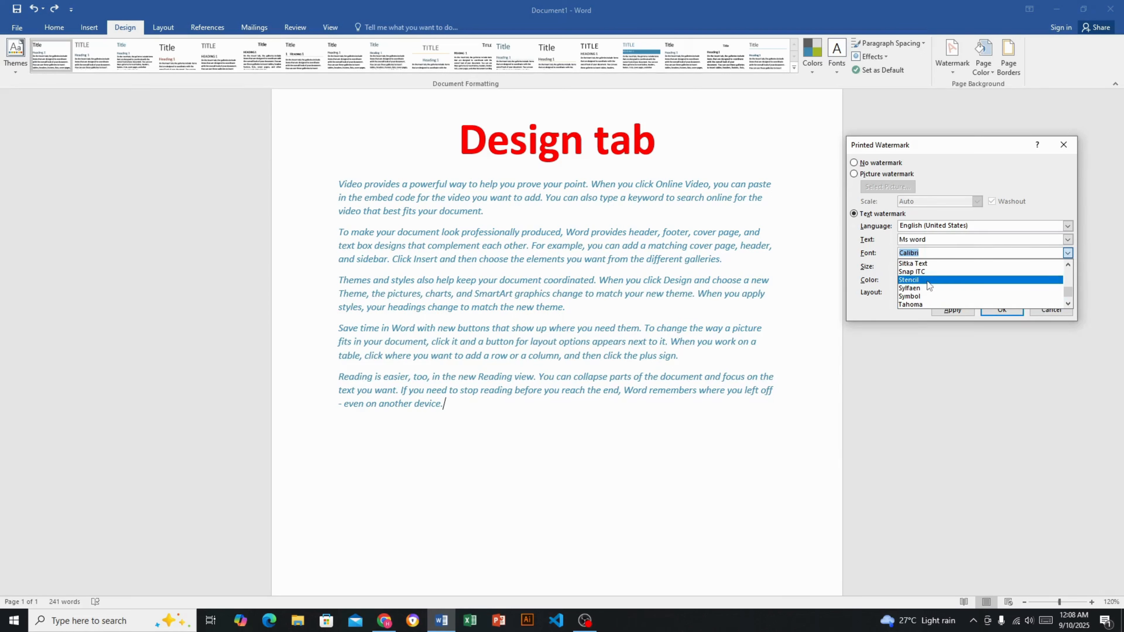
left_click(924, 272)
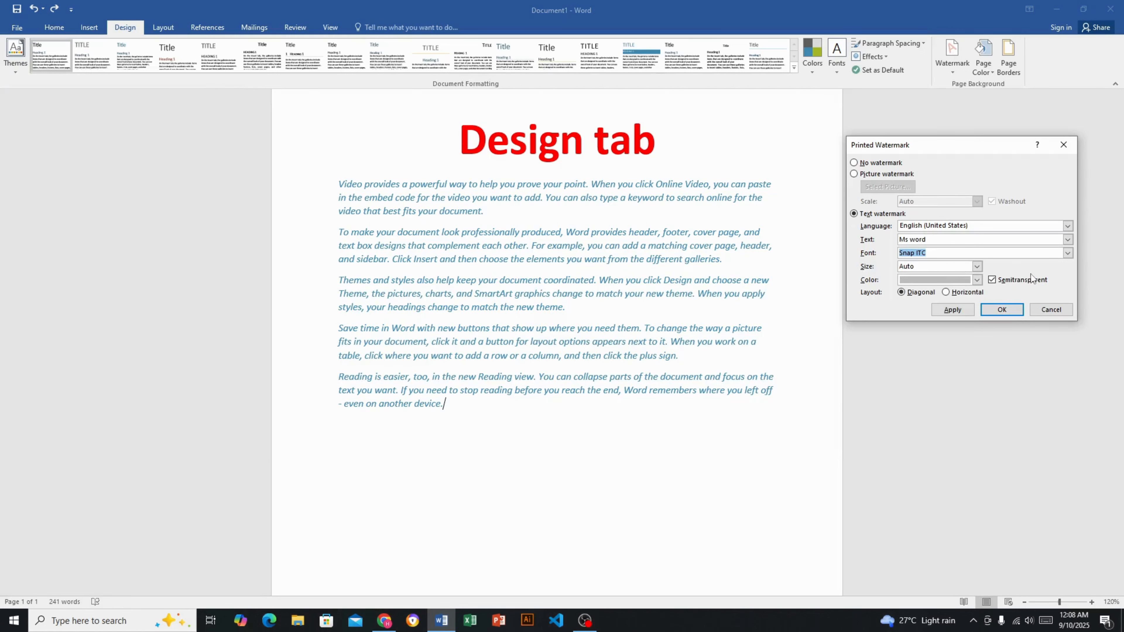
Apply the semitransparent "Ms word" watermark to the page with size Auto and diagonal layout.
left_click(977, 266)
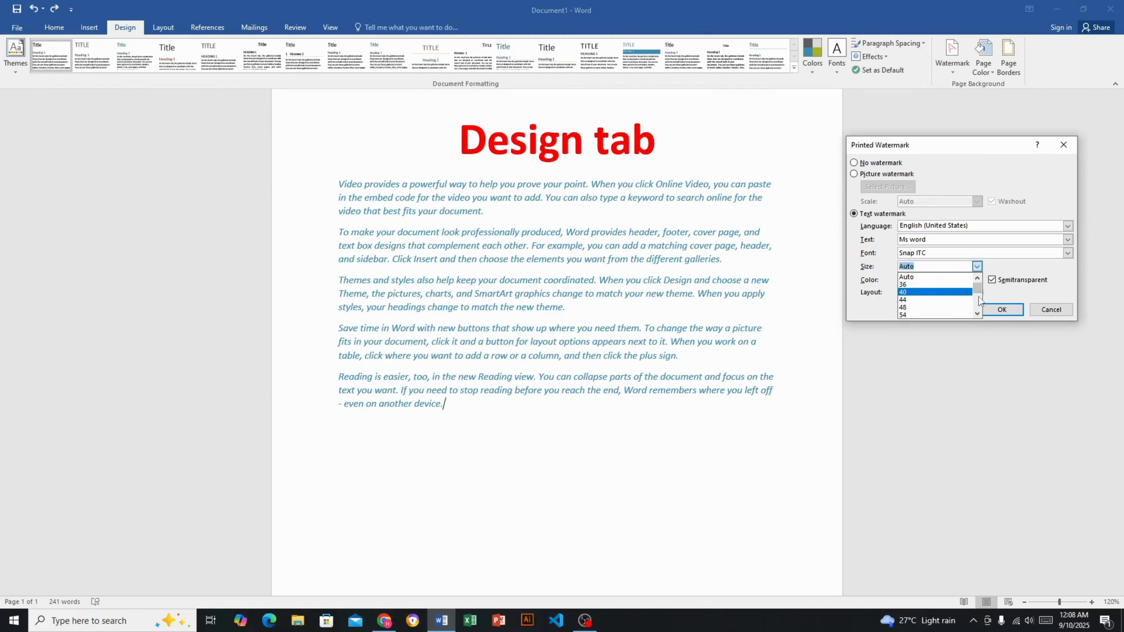
left_click_drag(981, 286, 977, 290)
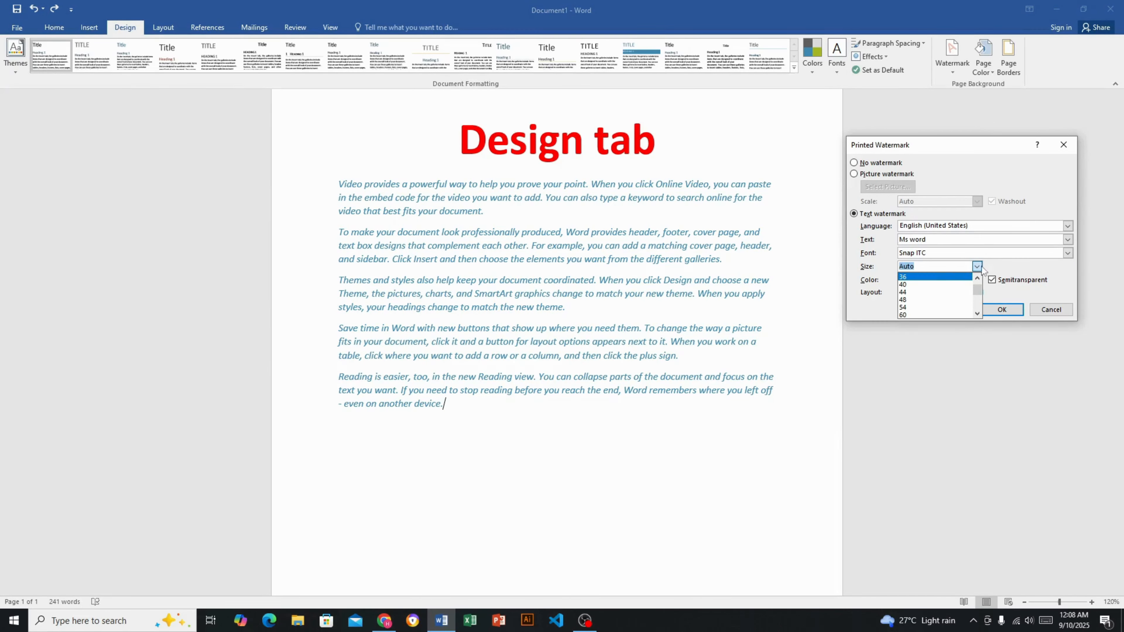
left_click(1056, 267)
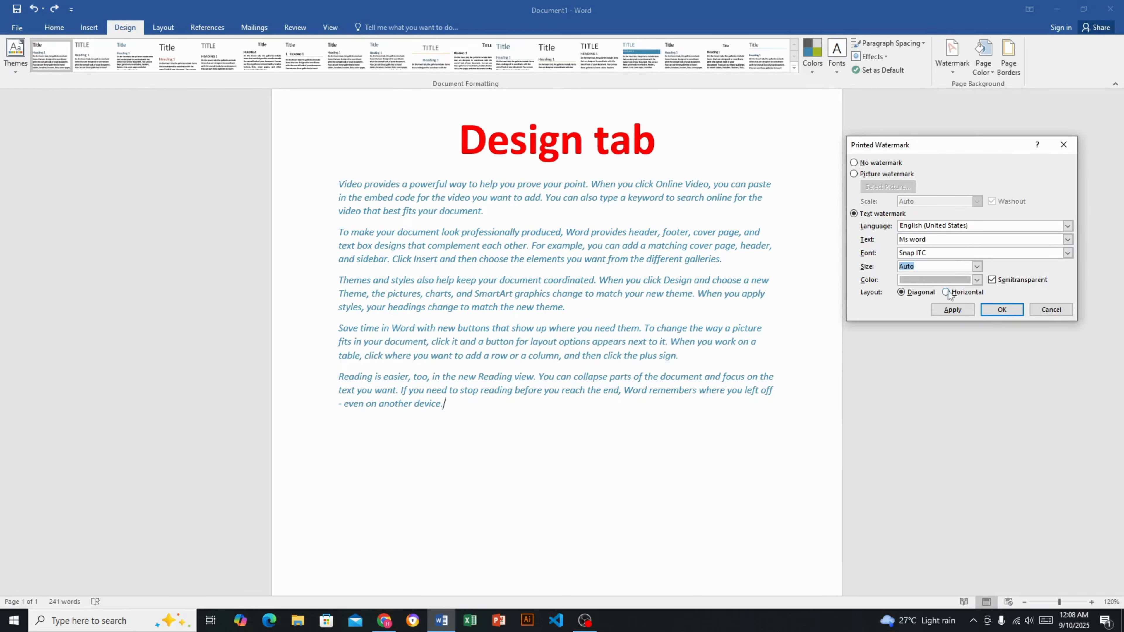
left_click(952, 309)
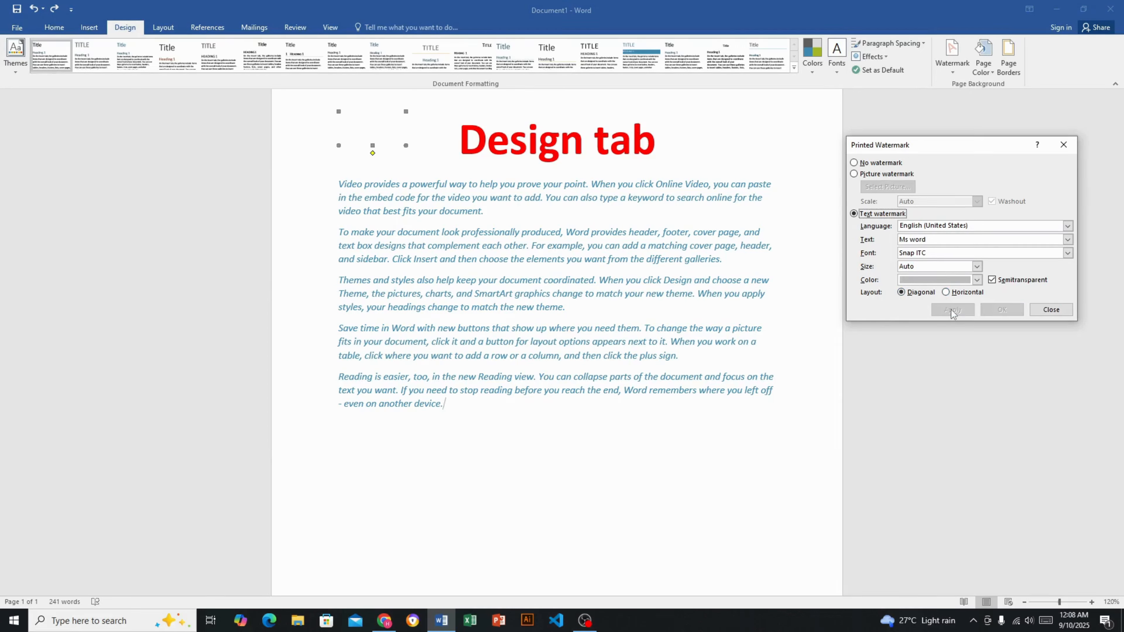
left_click(361, 562)
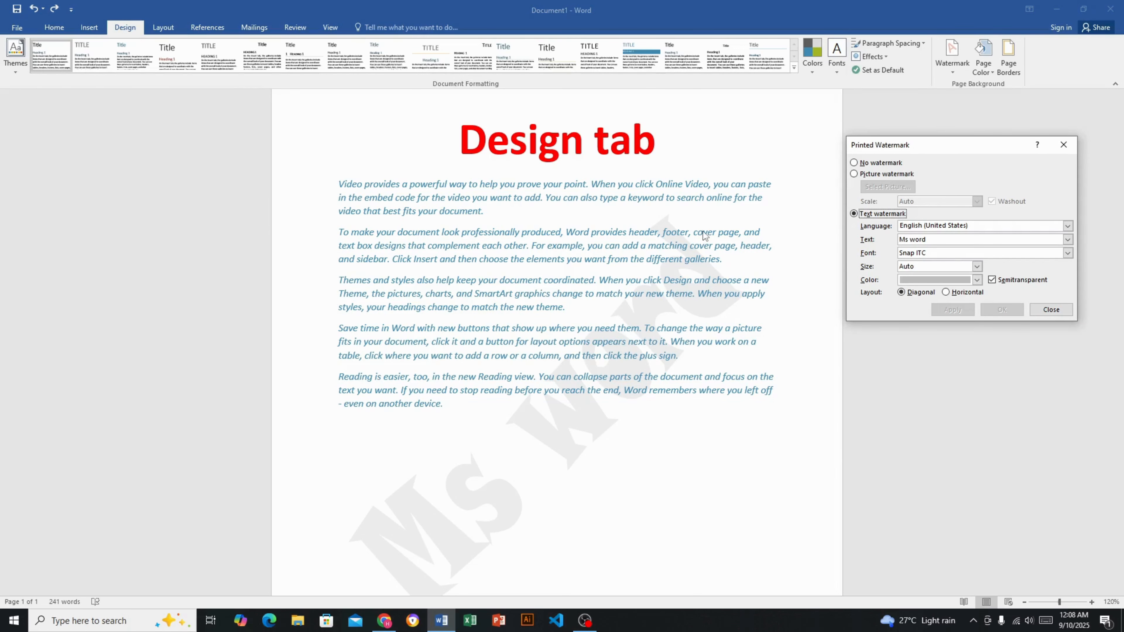
Change the "Ms word" watermark to a horizontal layout, apply it and close the watermark settings.
left_click(959, 293)
left_click(950, 311)
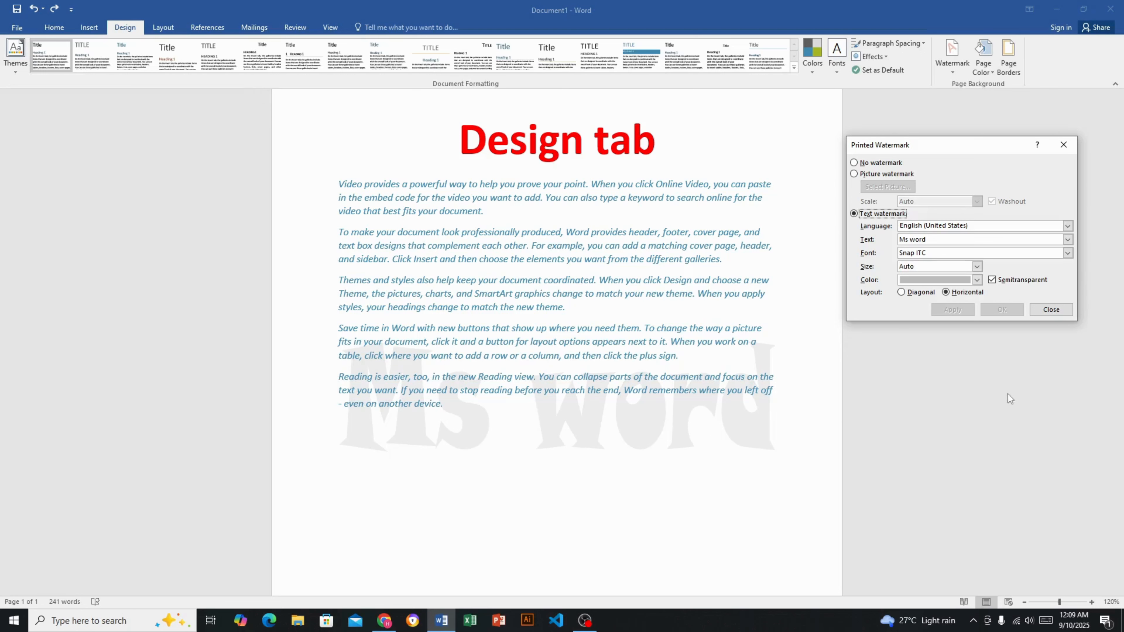
left_click(1063, 145)
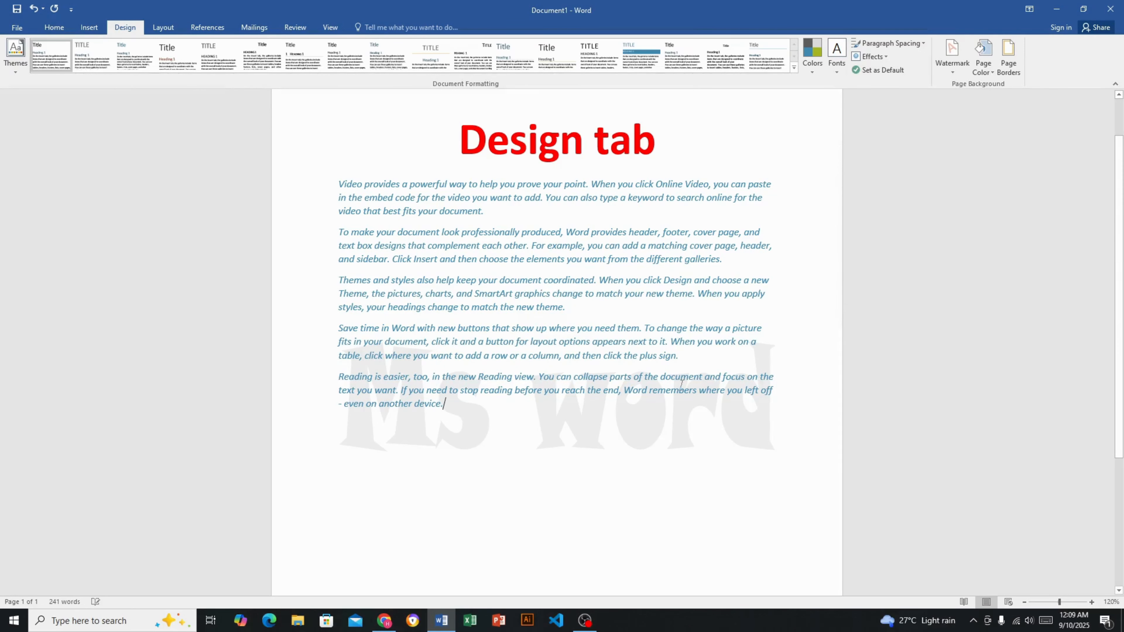
Undo the added line break and the "Ms word" watermark.
key("Return")
key("ctrl+z")
key("ctrl+z")
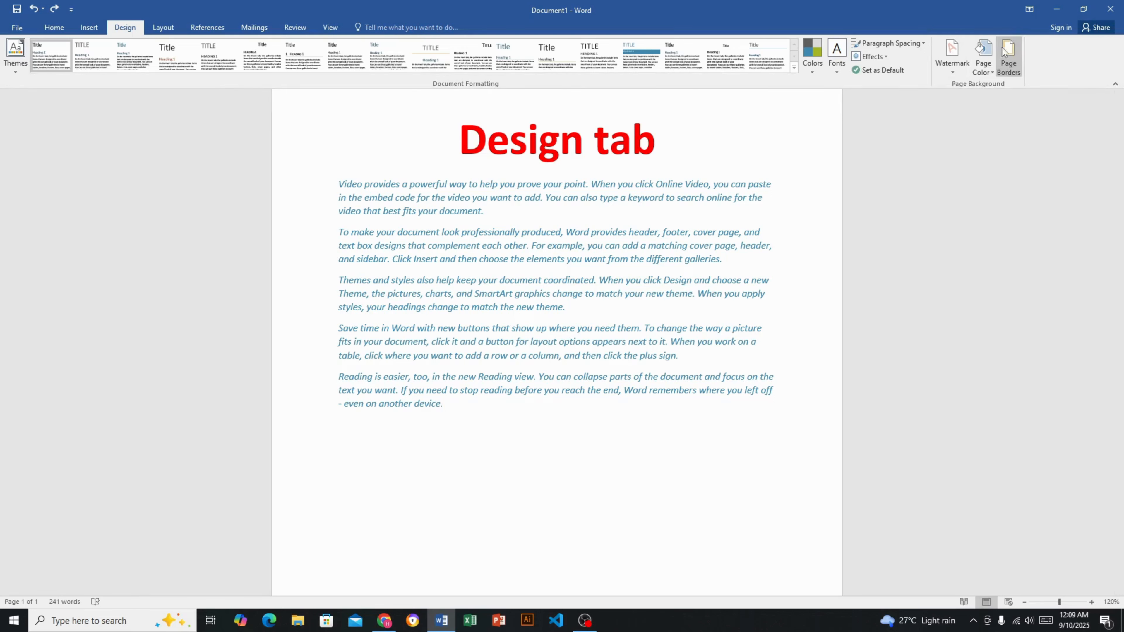
left_click(992, 72)
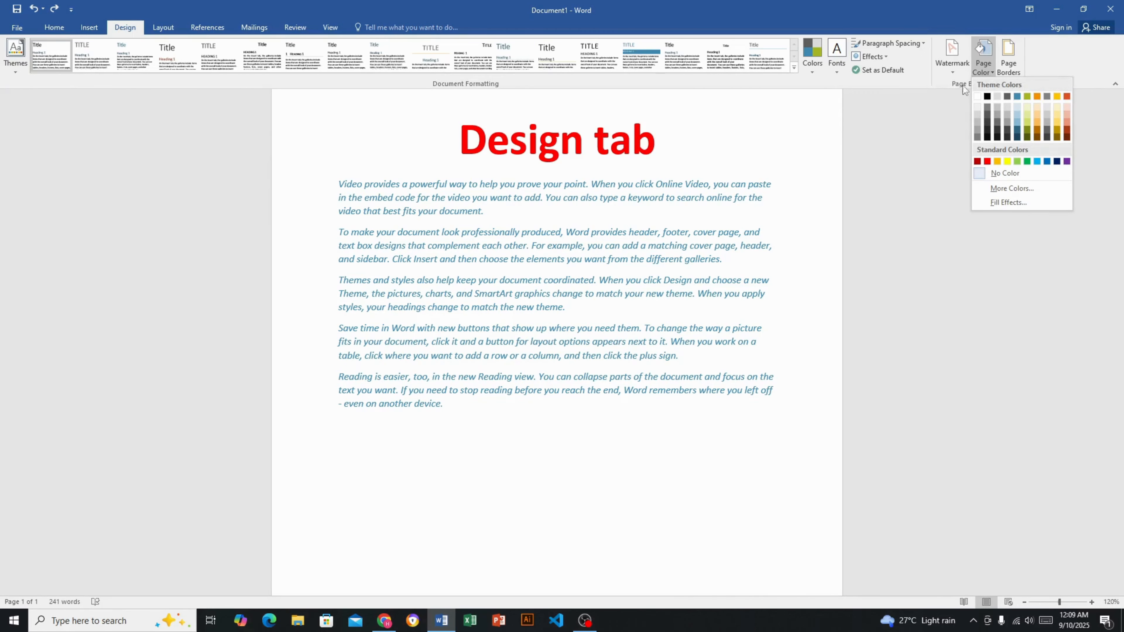
left_click(856, 158)
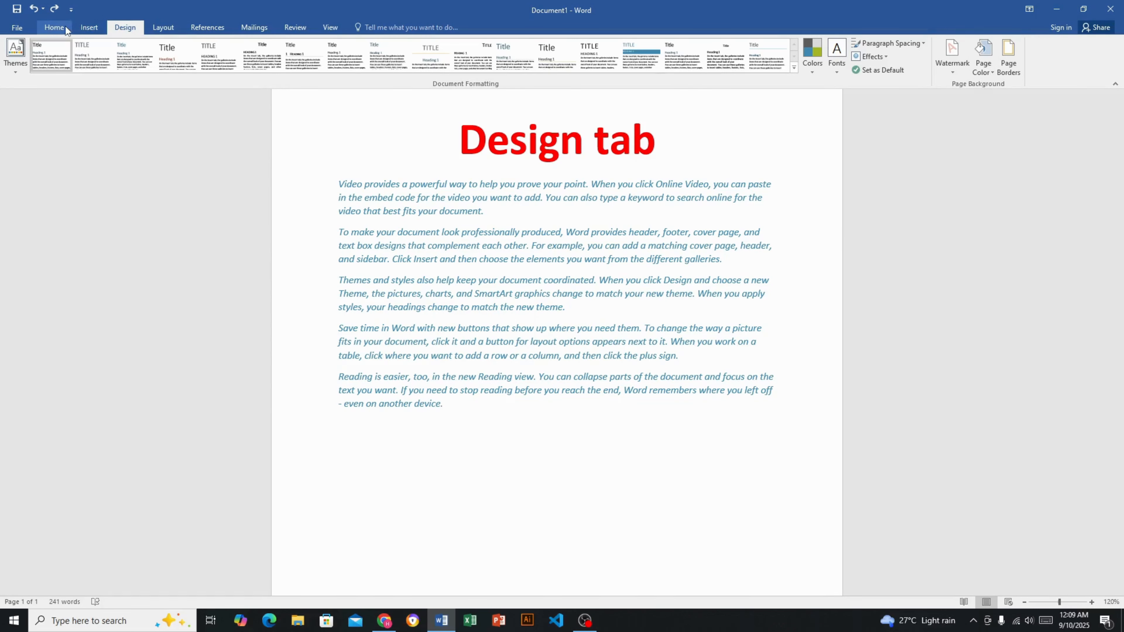
left_click(54, 27)
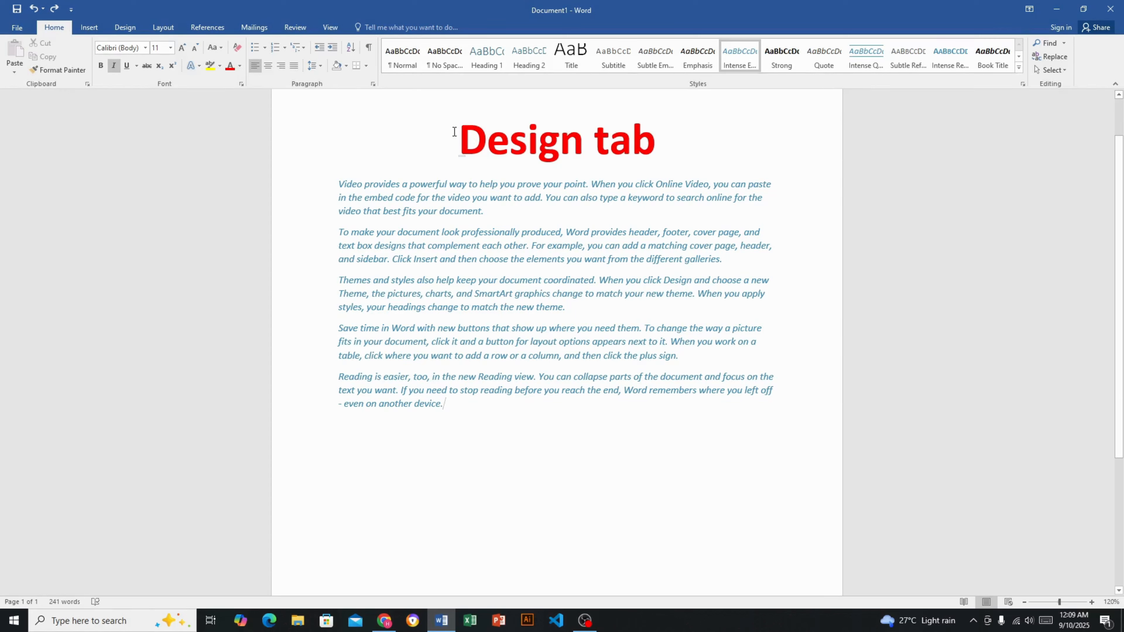
left_click_drag(454, 132, 708, 126)
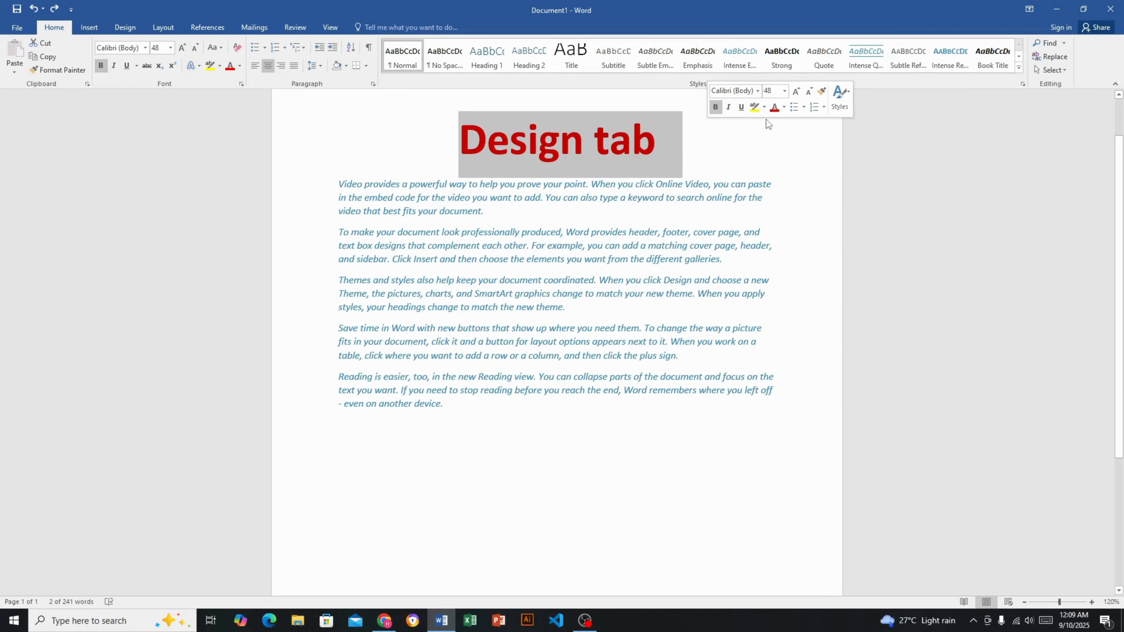
left_click(704, 144)
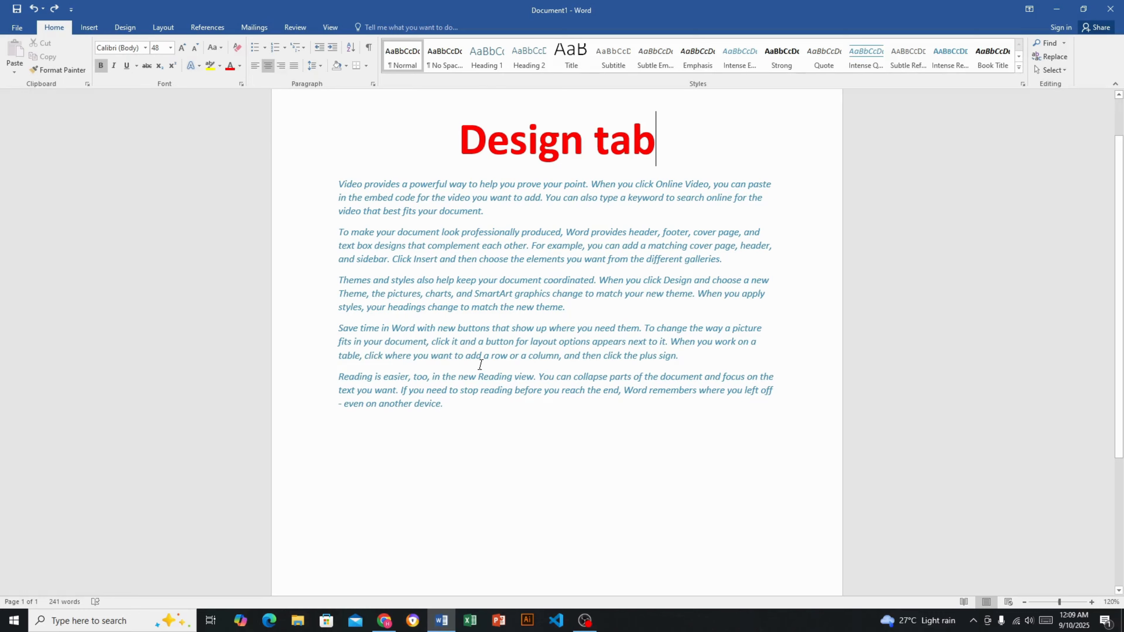
scroll(481, 365, "down", 2)
scroll(481, 364, "down", 1)
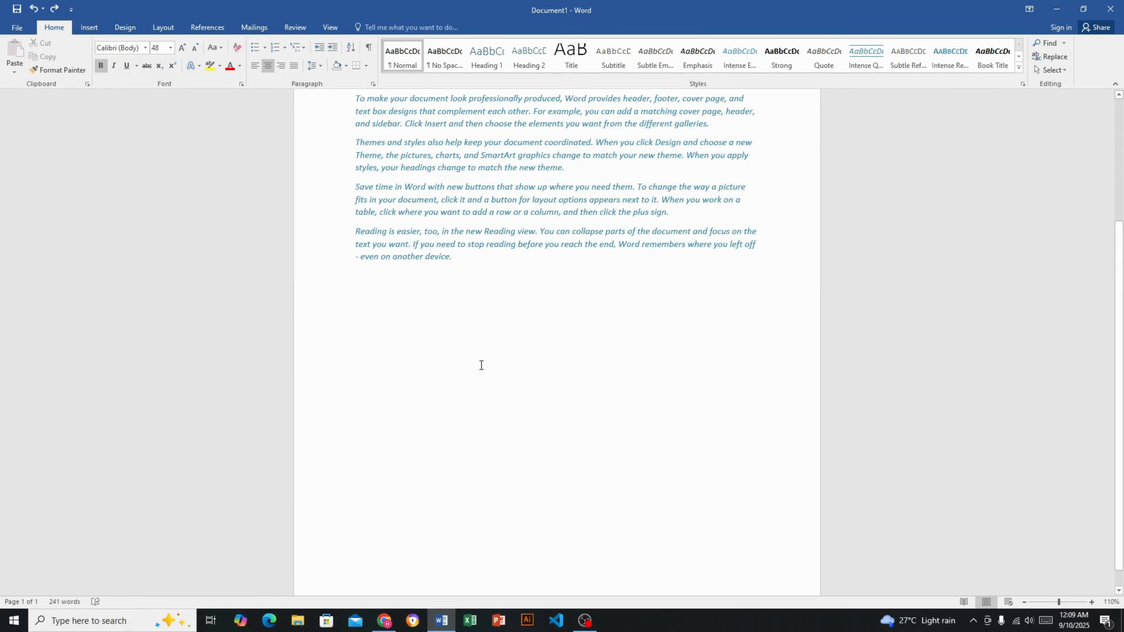
scroll(481, 364, "up", 8)
scroll(481, 365, "down", 14)
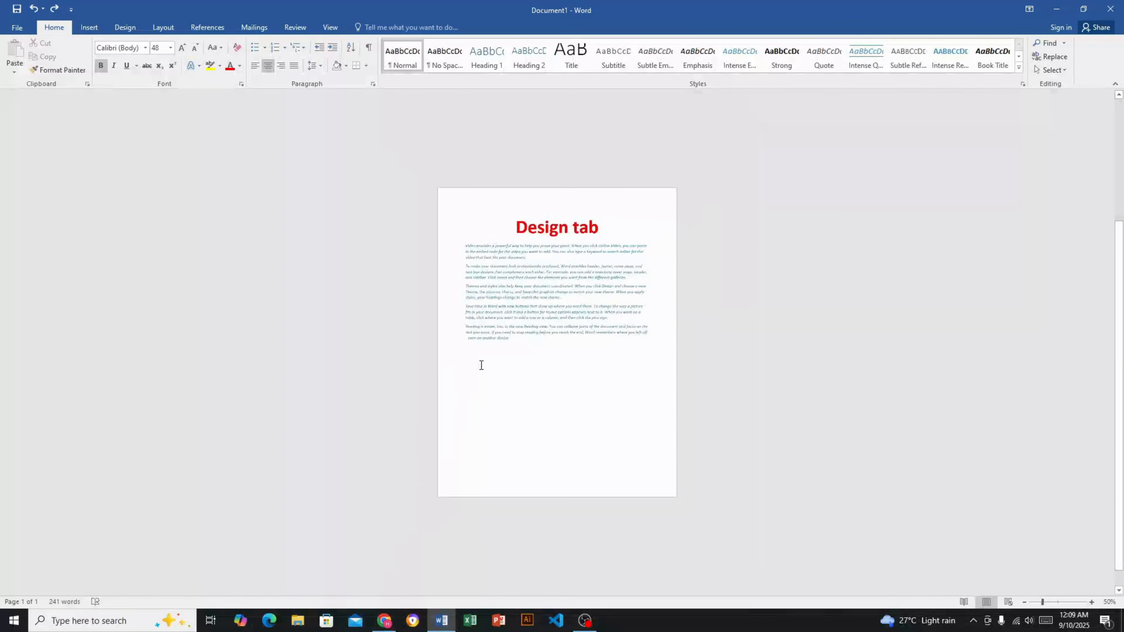
scroll(481, 365, "up", 5)
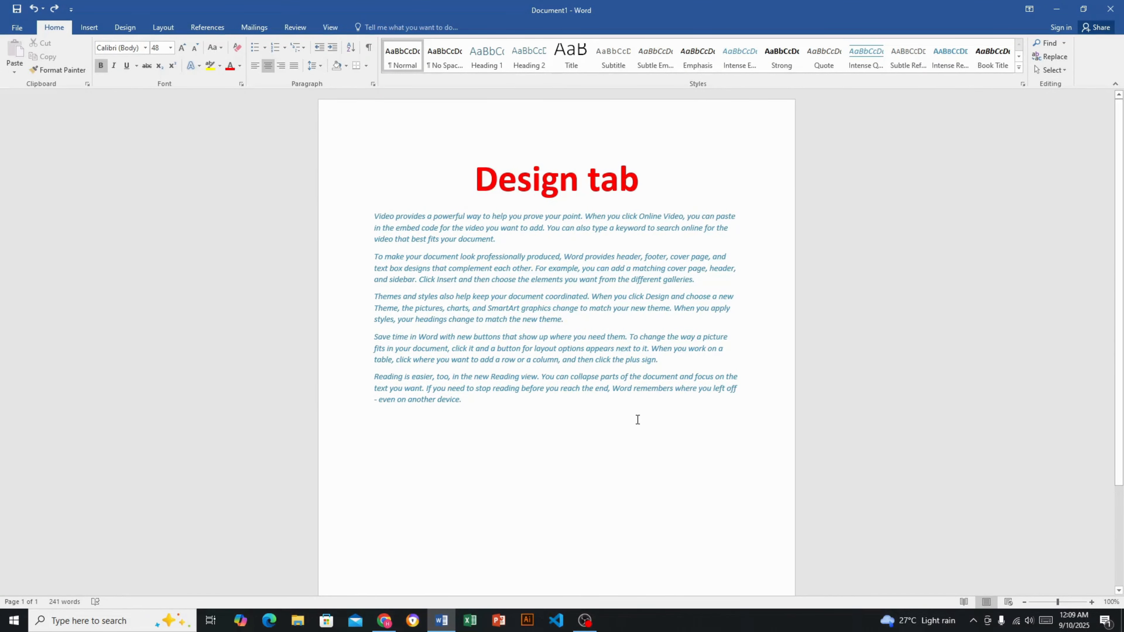
scroll(637, 419, "up", 3)
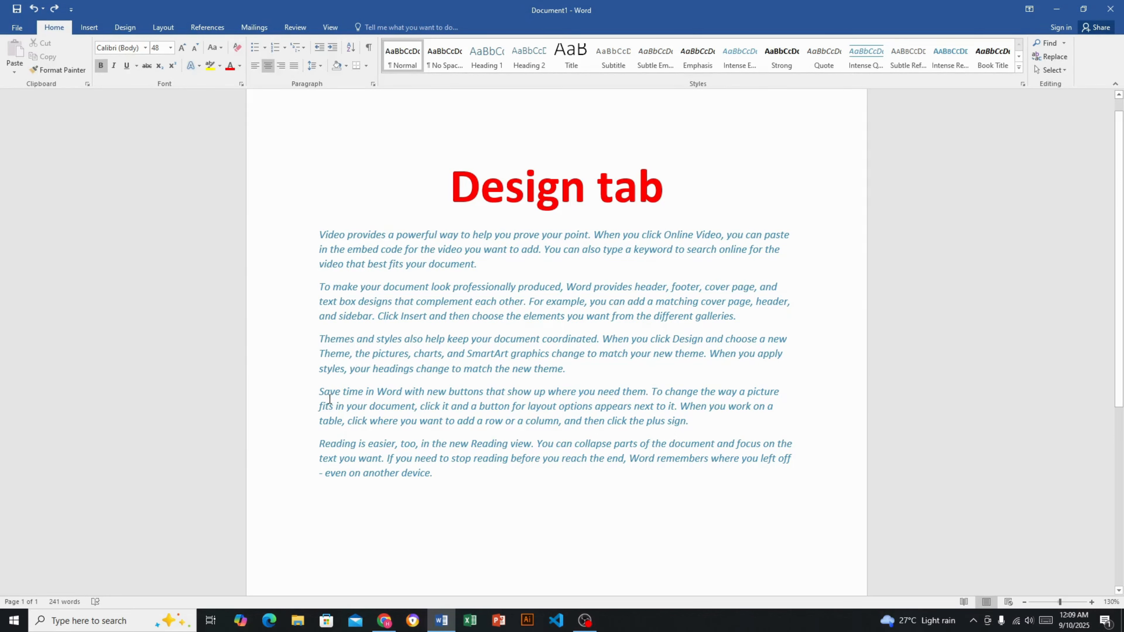
key("ctrl+a")
left_click(326, 119)
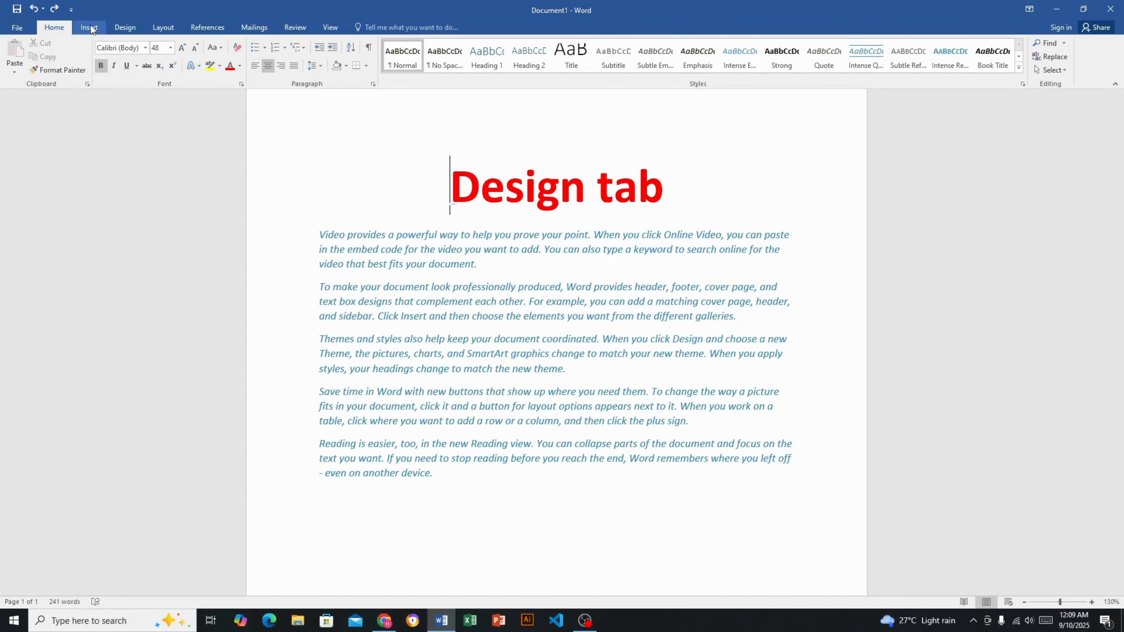
Try a standard purple and a lightened custom crimson as the page color, and cancel the color choice.
left_click(125, 26)
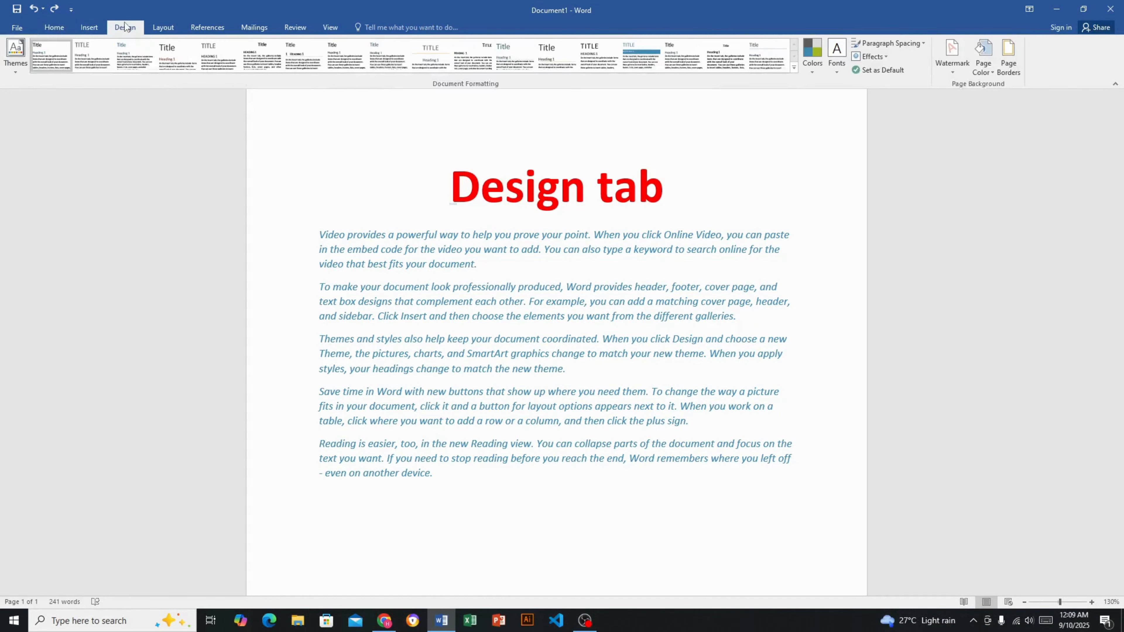
left_click(993, 71)
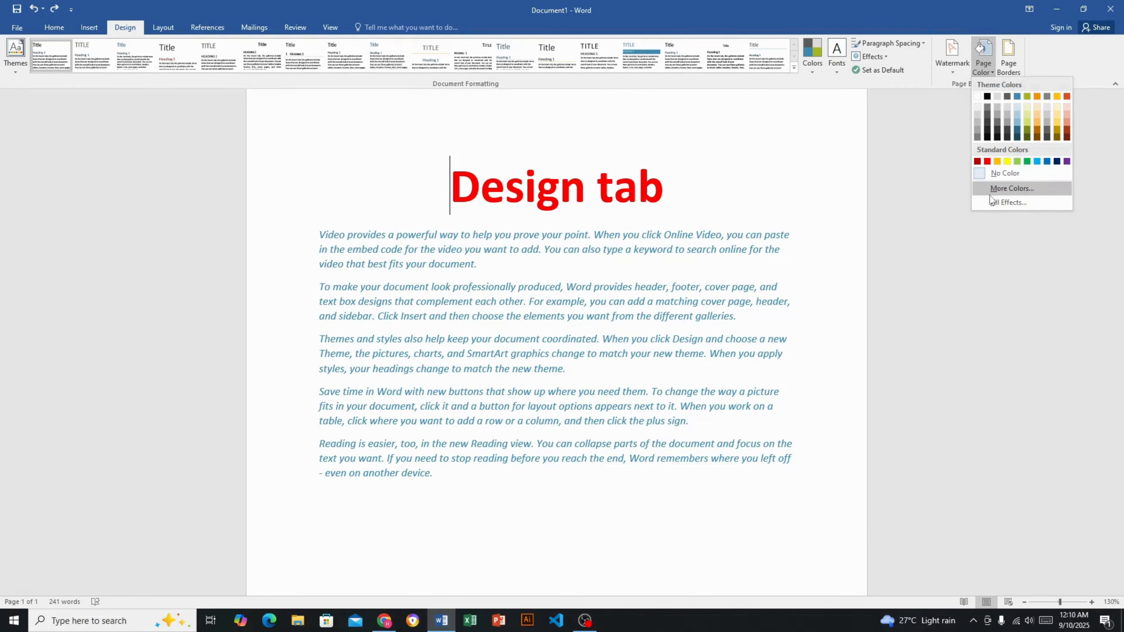
left_click(1024, 190)
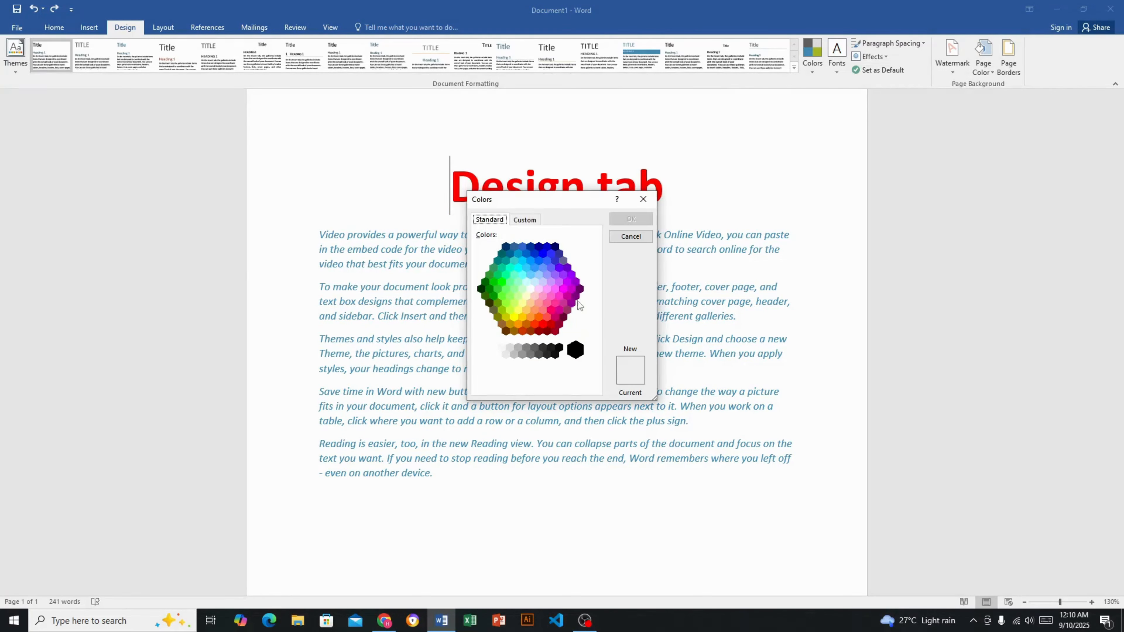
left_click(551, 282)
left_click(572, 290)
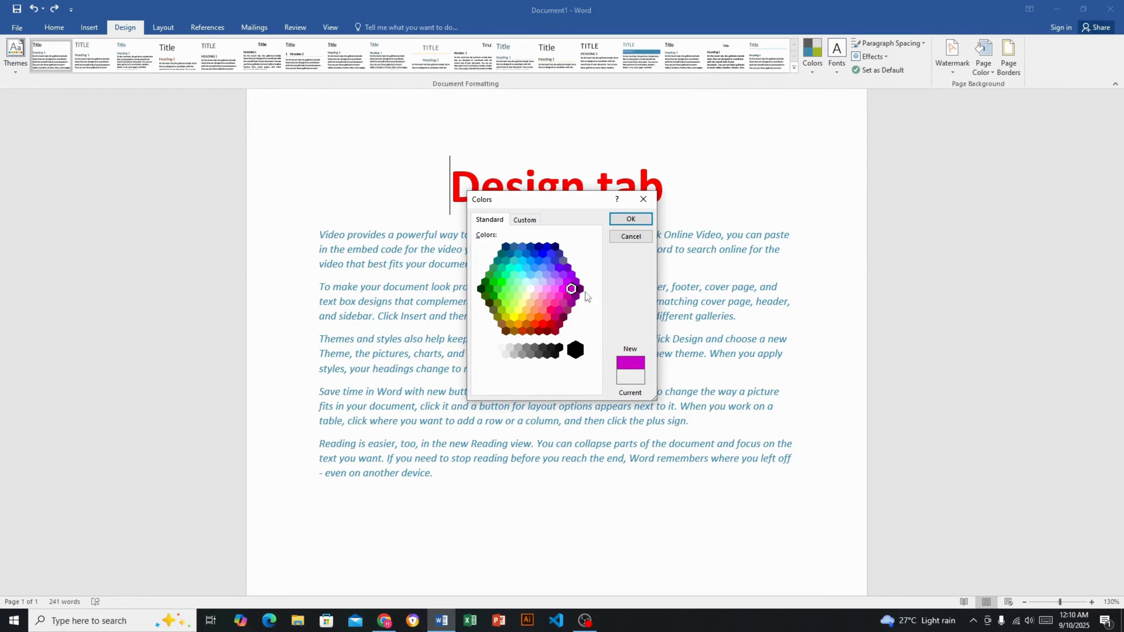
left_click(532, 221)
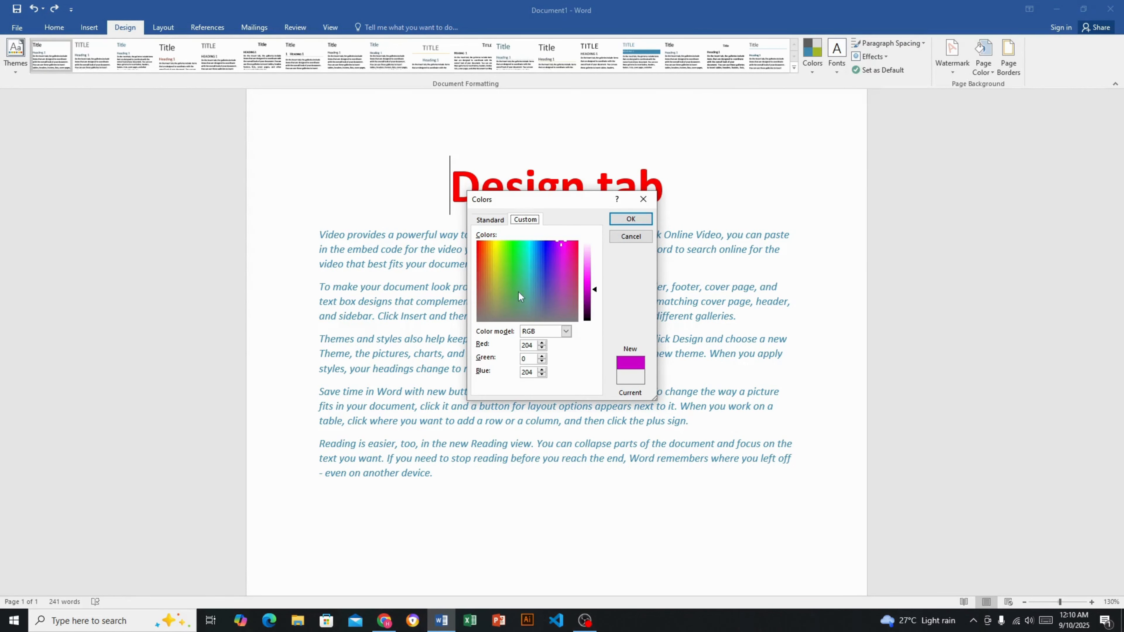
left_click(568, 258)
left_click(567, 289)
left_click(572, 253)
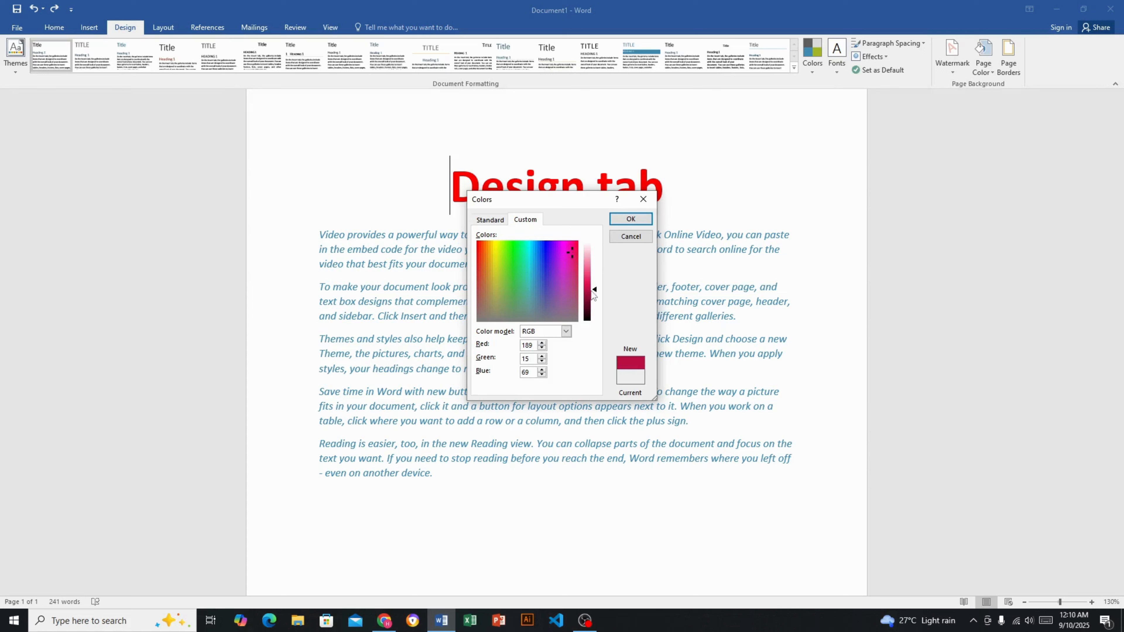
left_click_drag(592, 290, 594, 262)
left_click(638, 238)
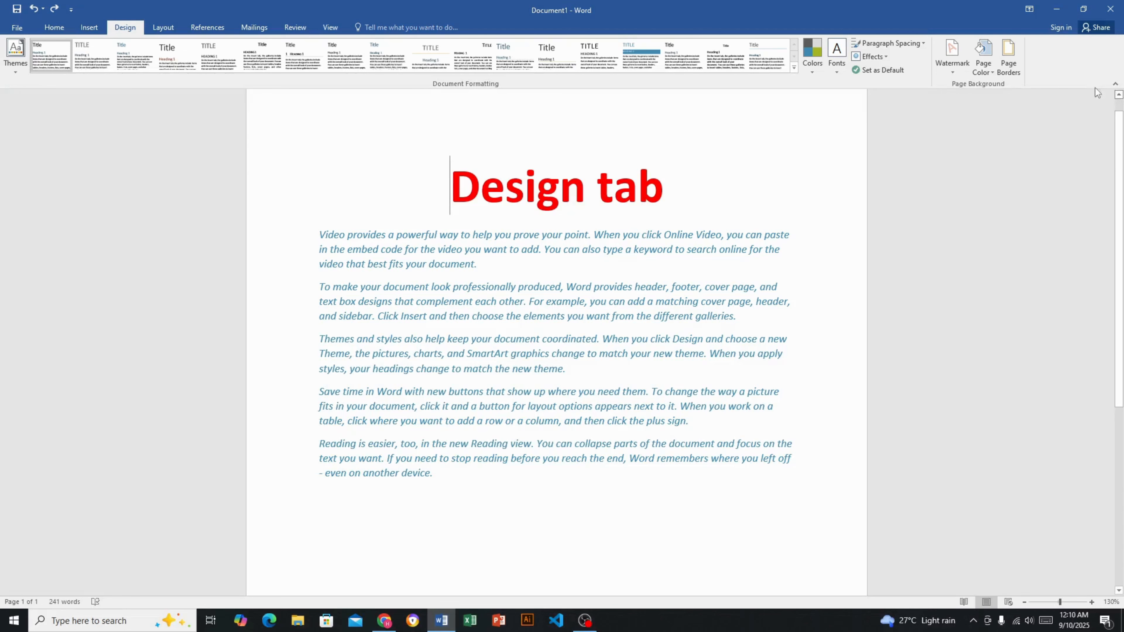
Open the fill effects for the page color, move the dialog off the text and select a one-color gradient.
left_click(988, 71)
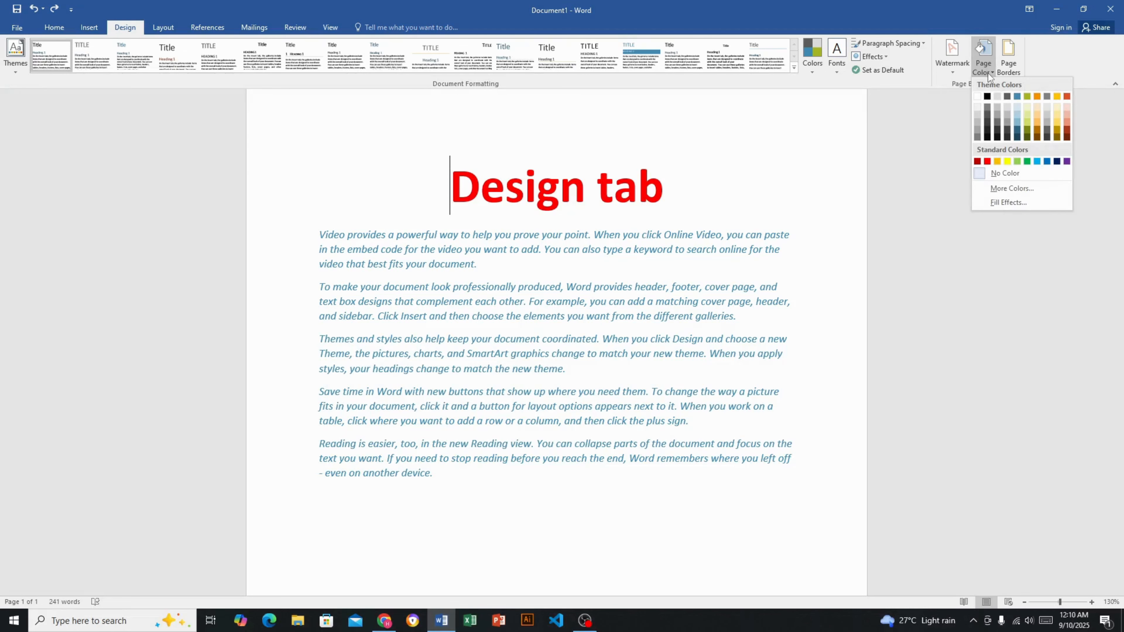
left_click(1005, 204)
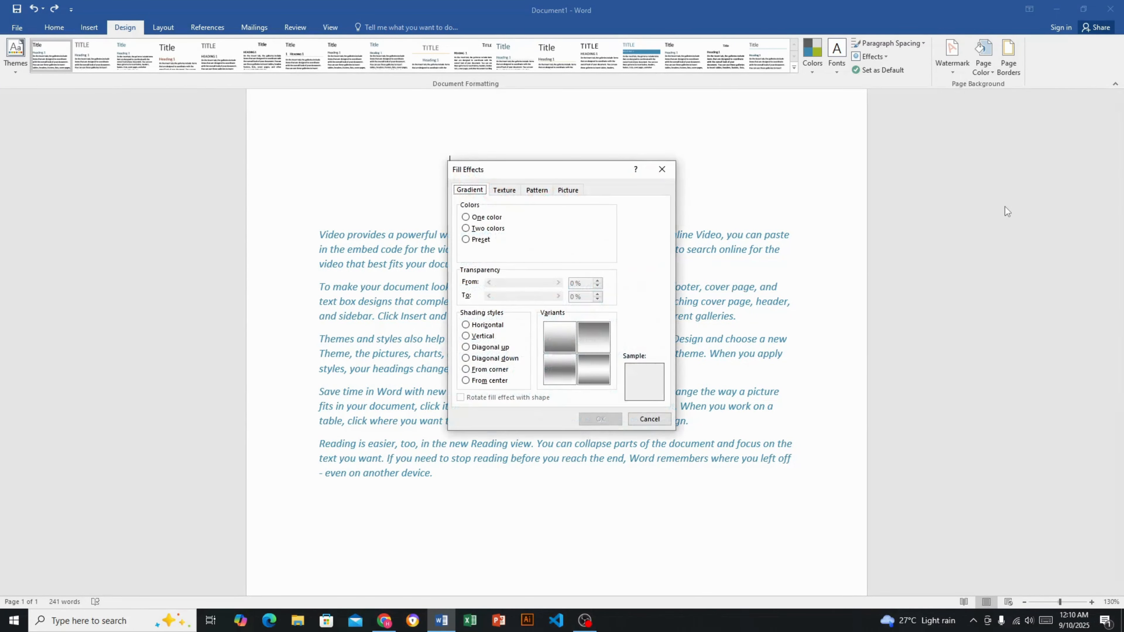
left_click_drag(564, 168, 946, 117)
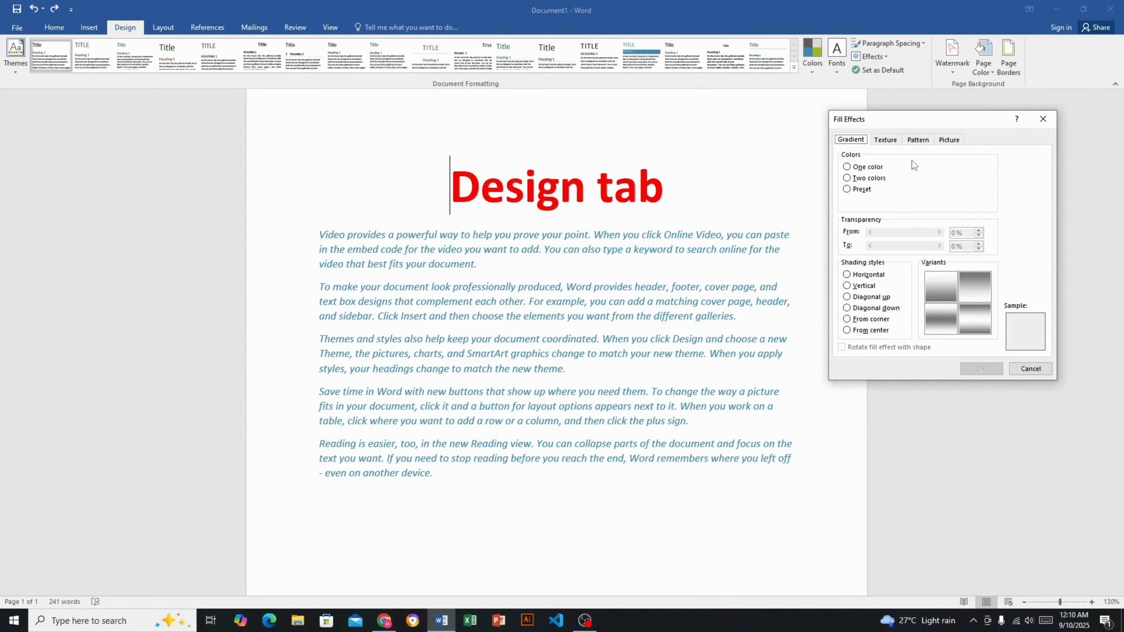
left_click(848, 168)
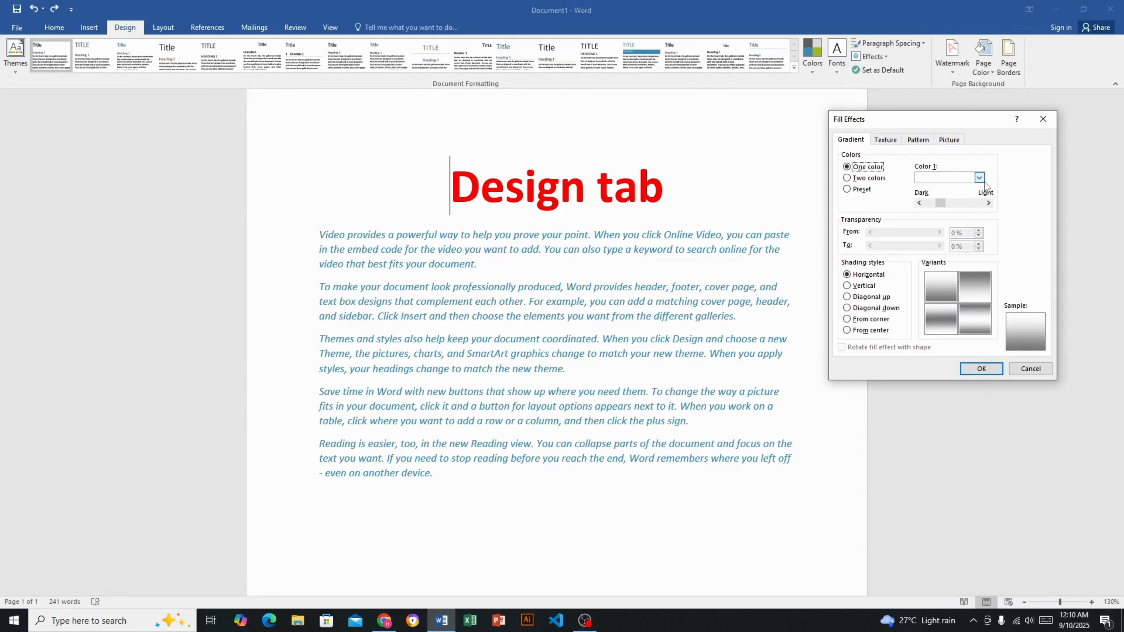
left_click(983, 182)
left_click(983, 155)
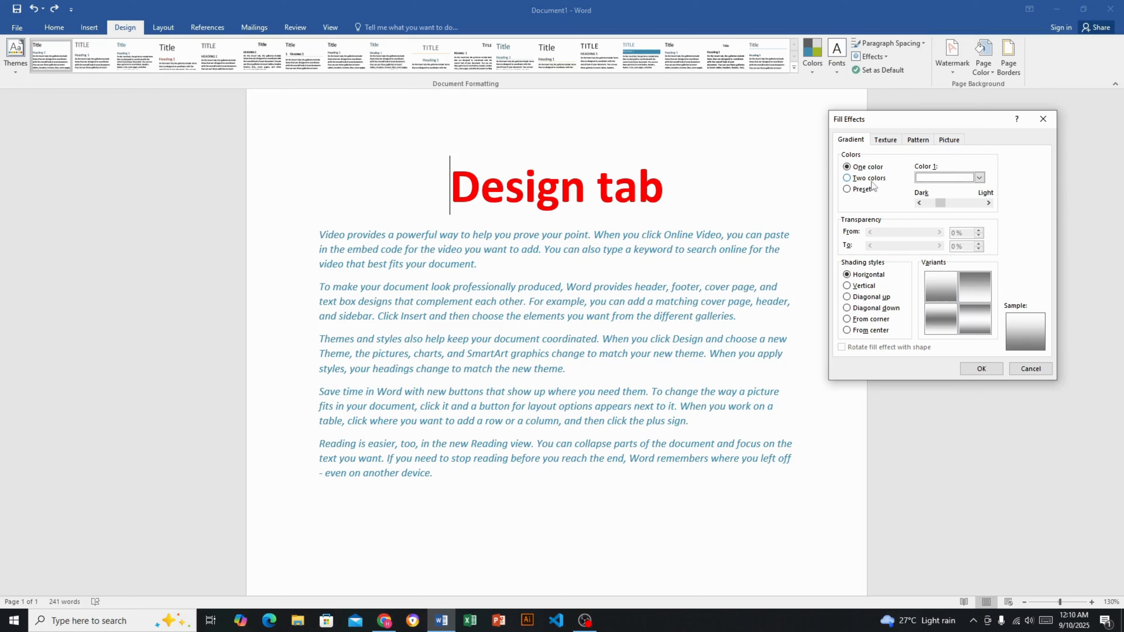
Switch the page gradient to two colors, with red as Color 1 and dark blue as Color 2.
left_click(851, 179)
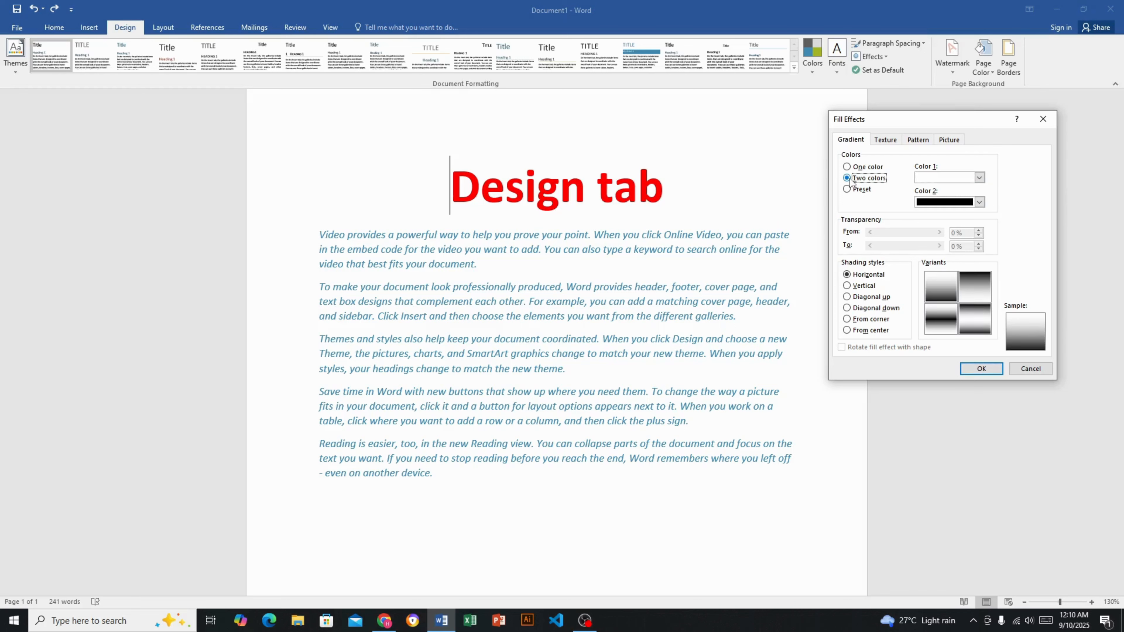
left_click(979, 178)
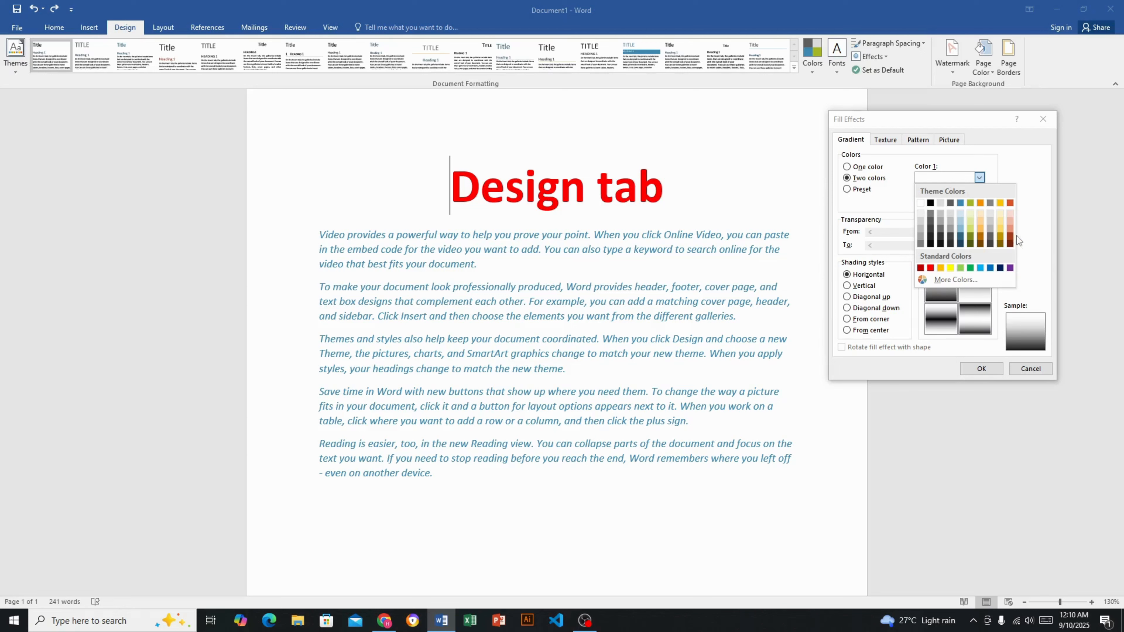
left_click(930, 268)
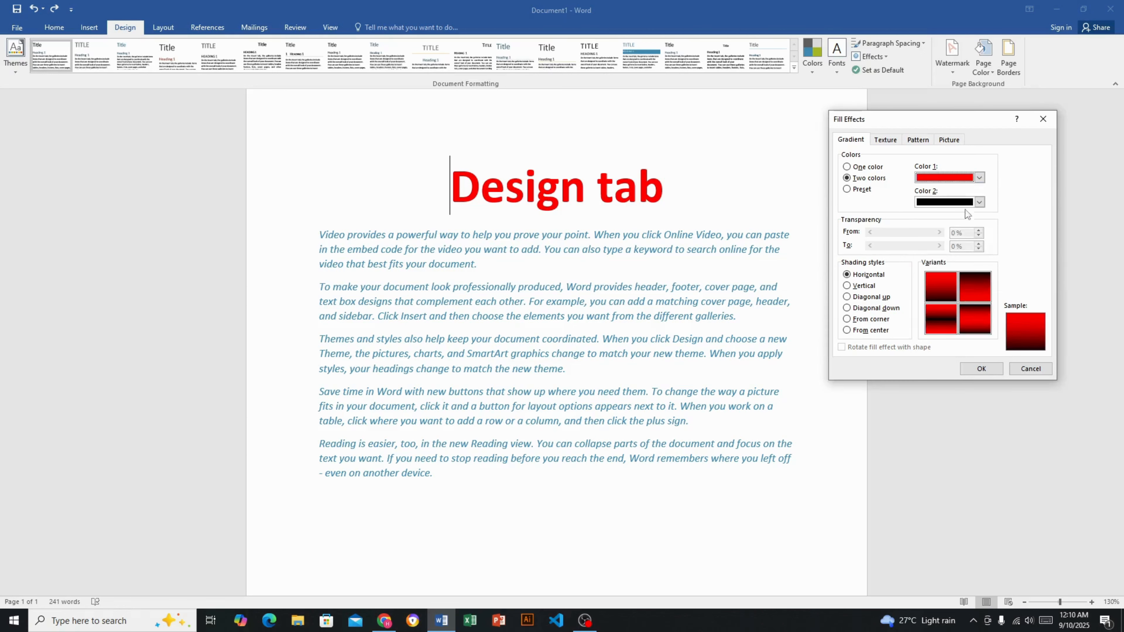
left_click(979, 203)
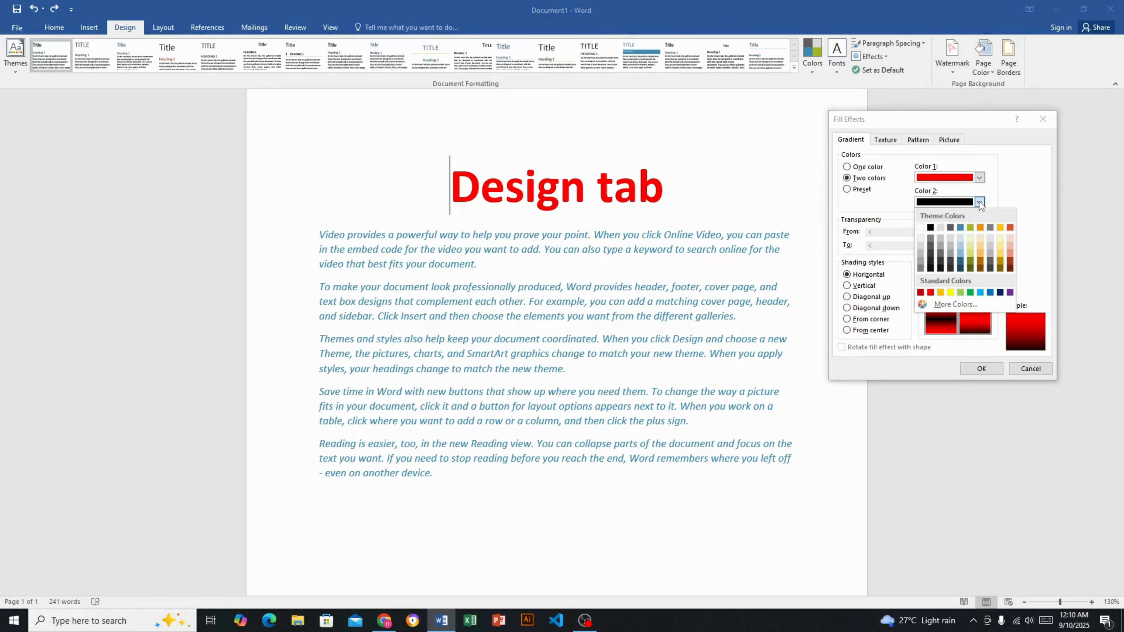
left_click(999, 292)
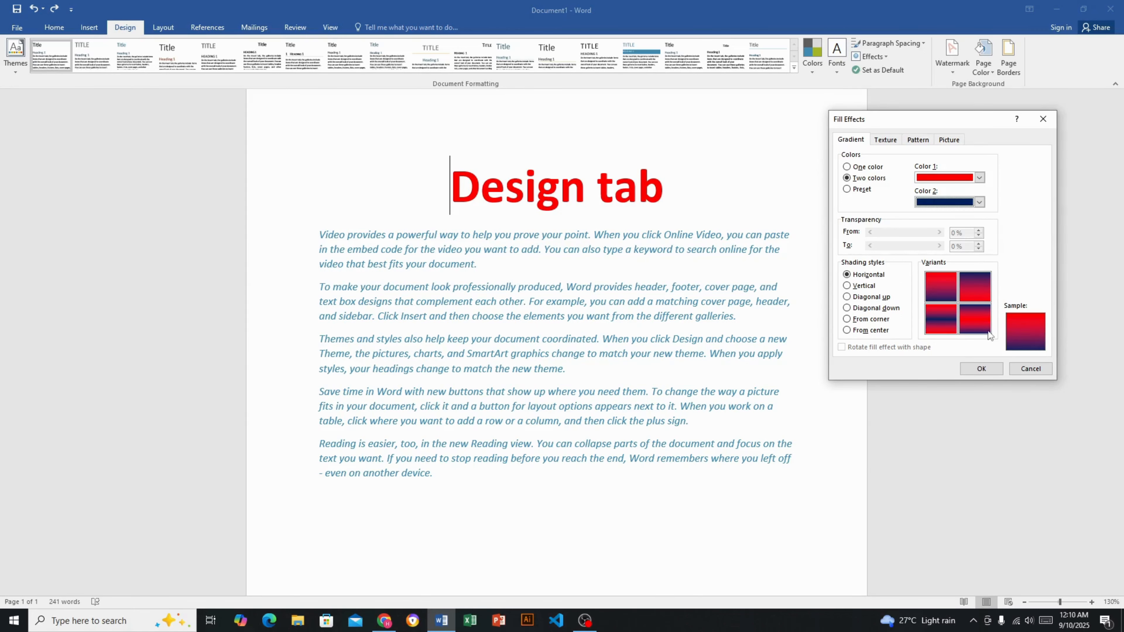
Apply the red and dark blue two-color gradient to the page background and check it across the page.
left_click(981, 369)
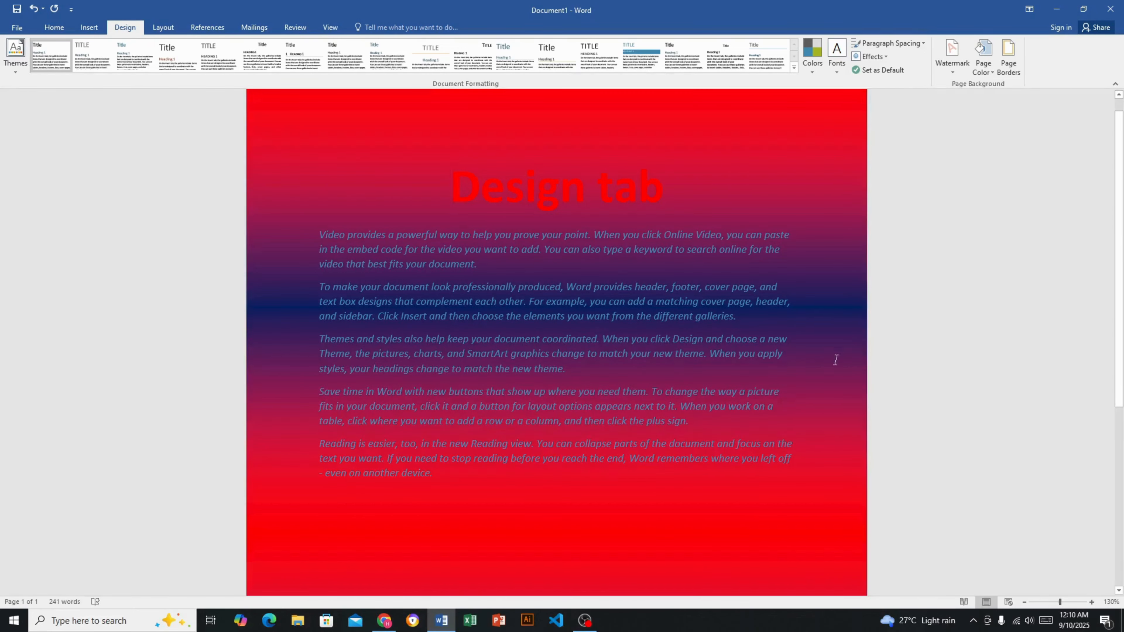
scroll(836, 359, "down", 6, "ctrl")
scroll(706, 443, "up", 3, "ctrl")
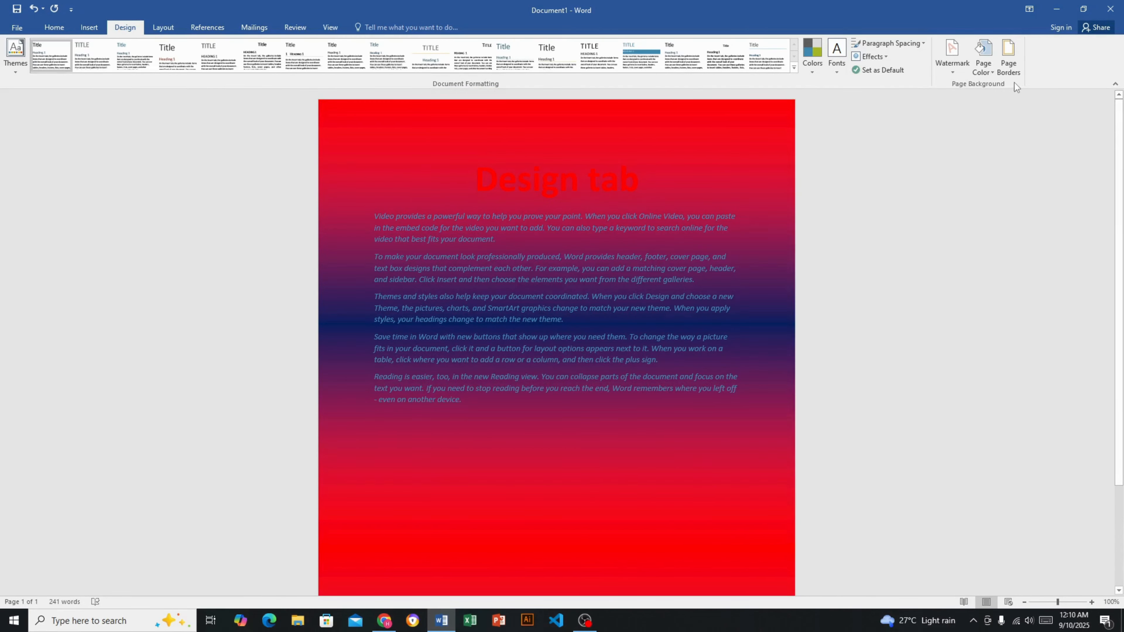
Replace the page background with the Fog preset gradient.
left_click(991, 72)
left_click(990, 206)
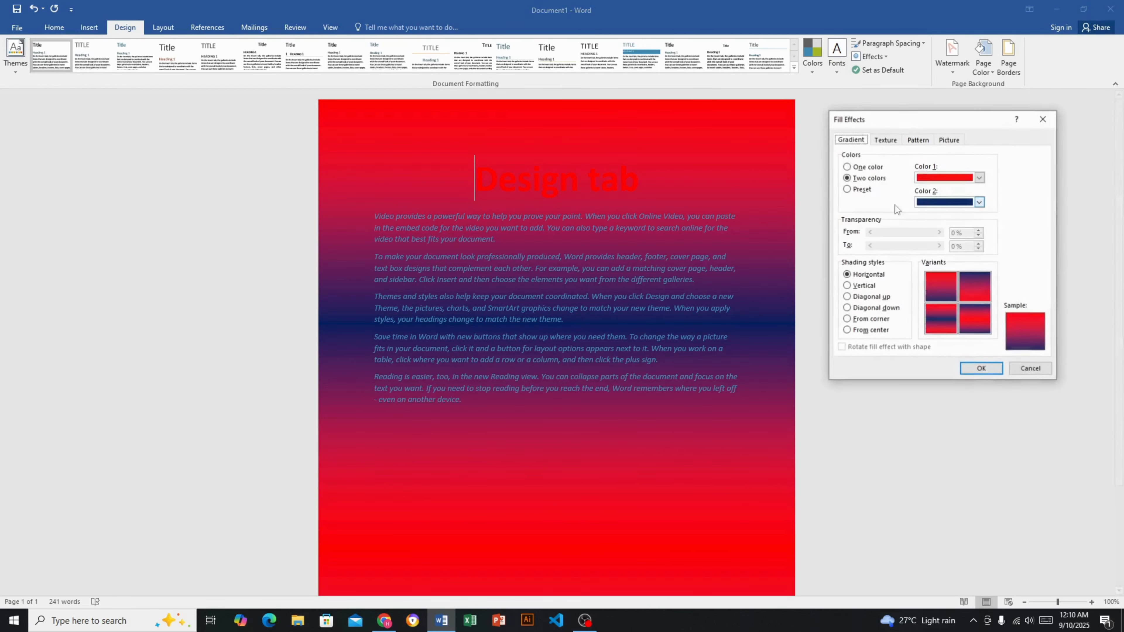
left_click(847, 190)
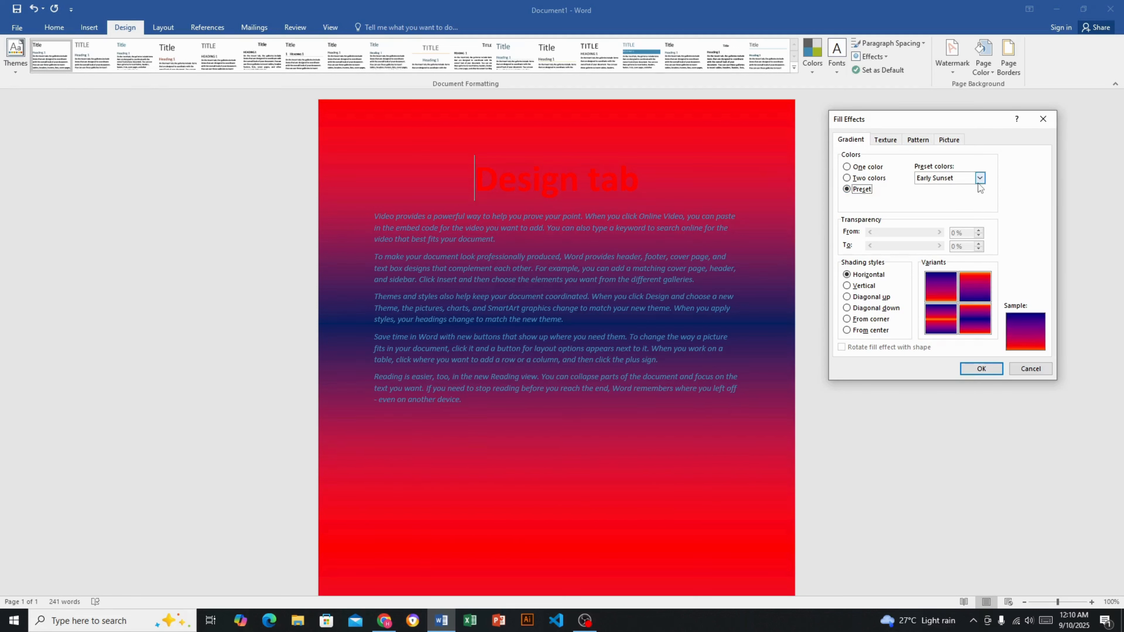
left_click(978, 181)
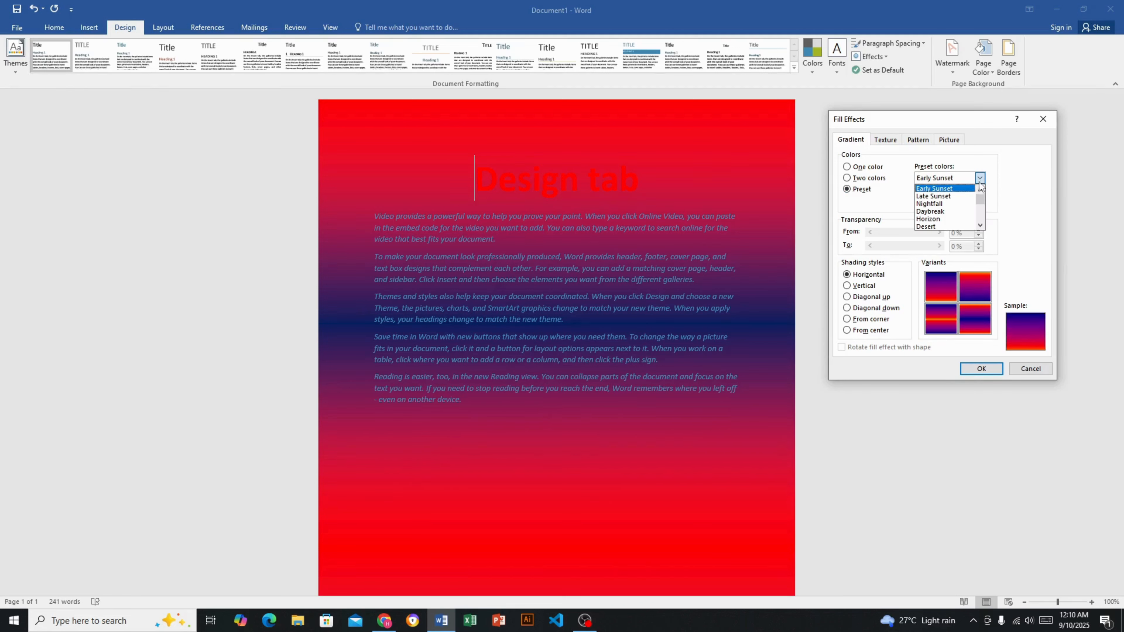
left_click_drag(979, 198, 979, 205)
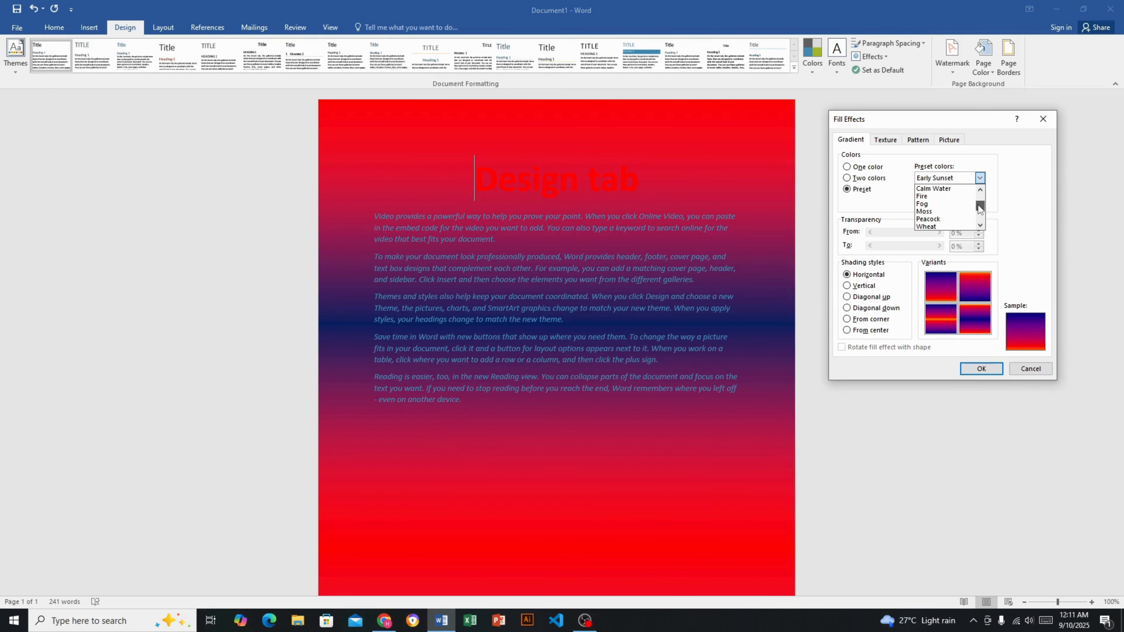
left_click(924, 204)
left_click(981, 369)
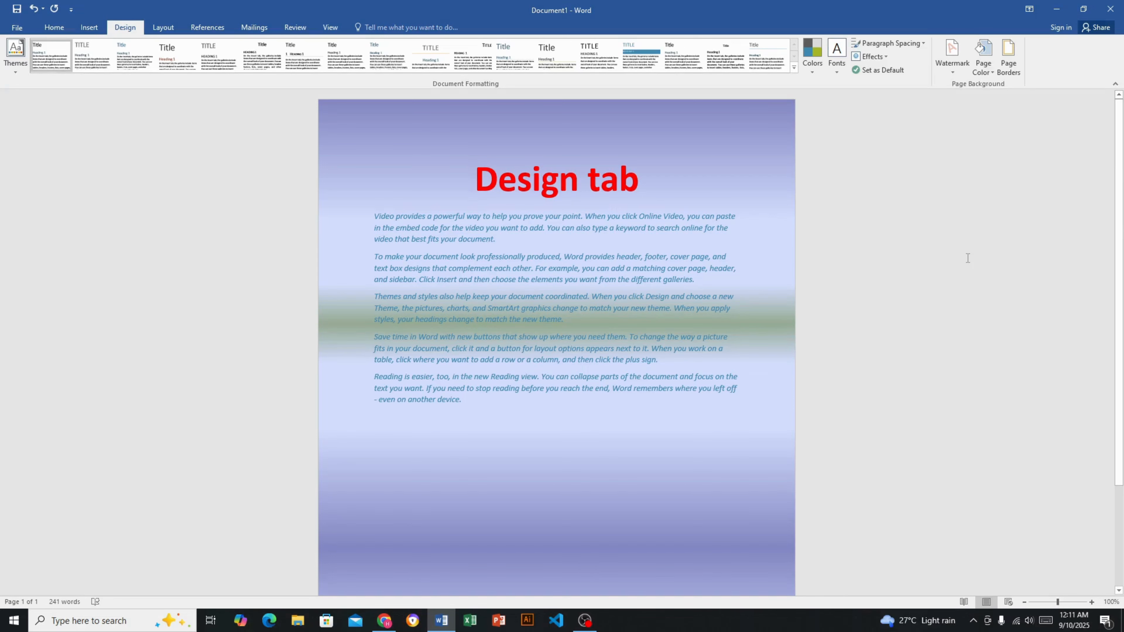
Change the page background's preset gradient to Gold.
left_click(987, 72)
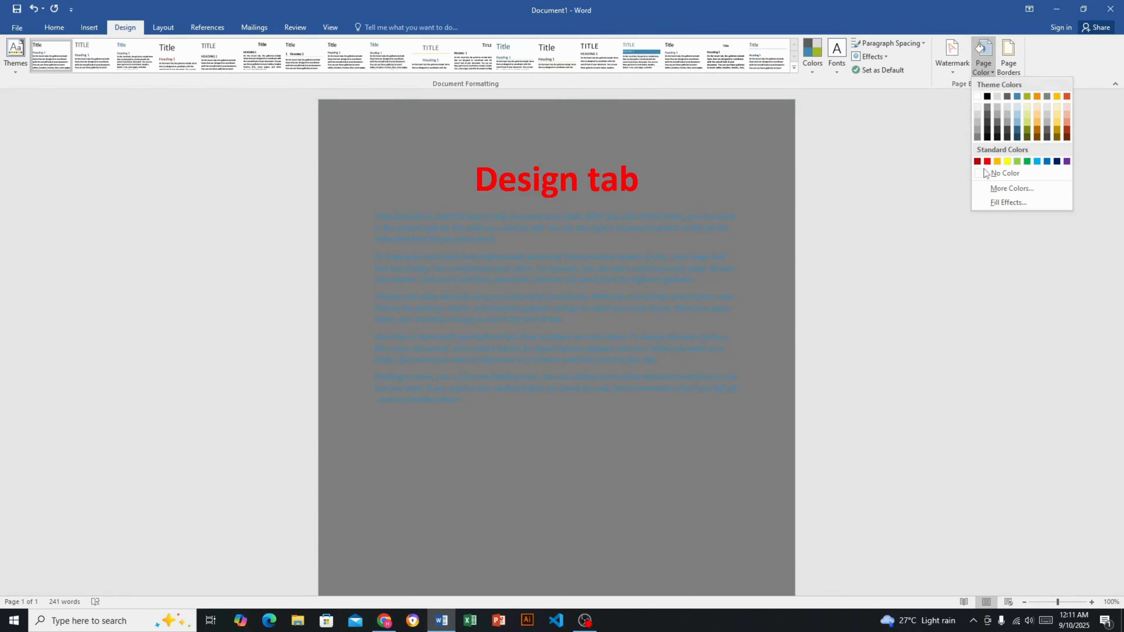
left_click(1006, 202)
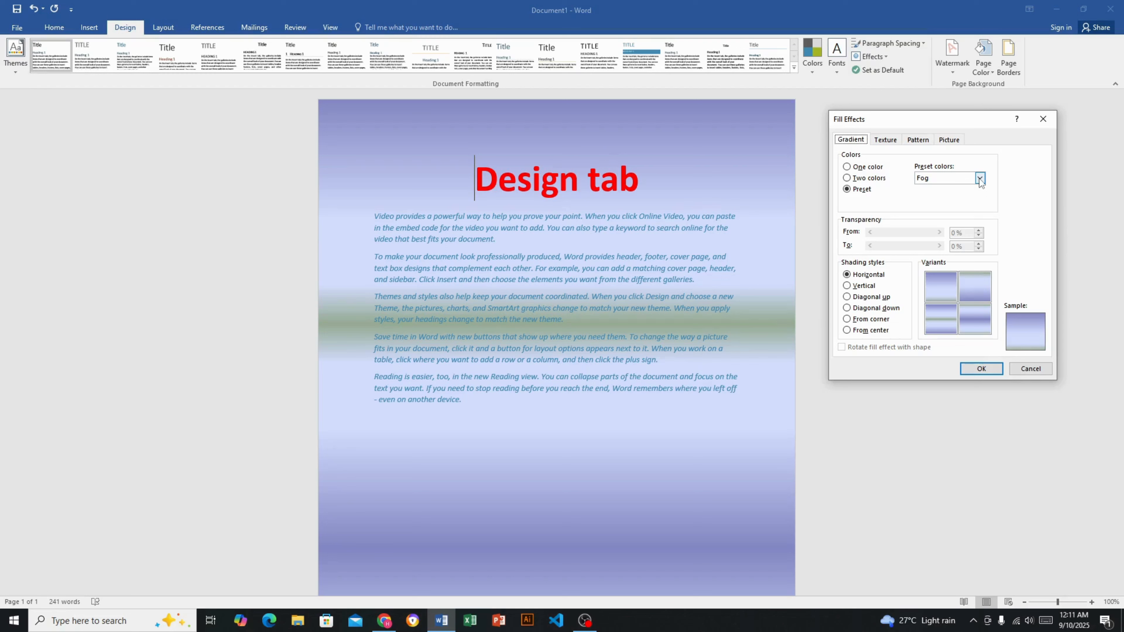
left_click(979, 177)
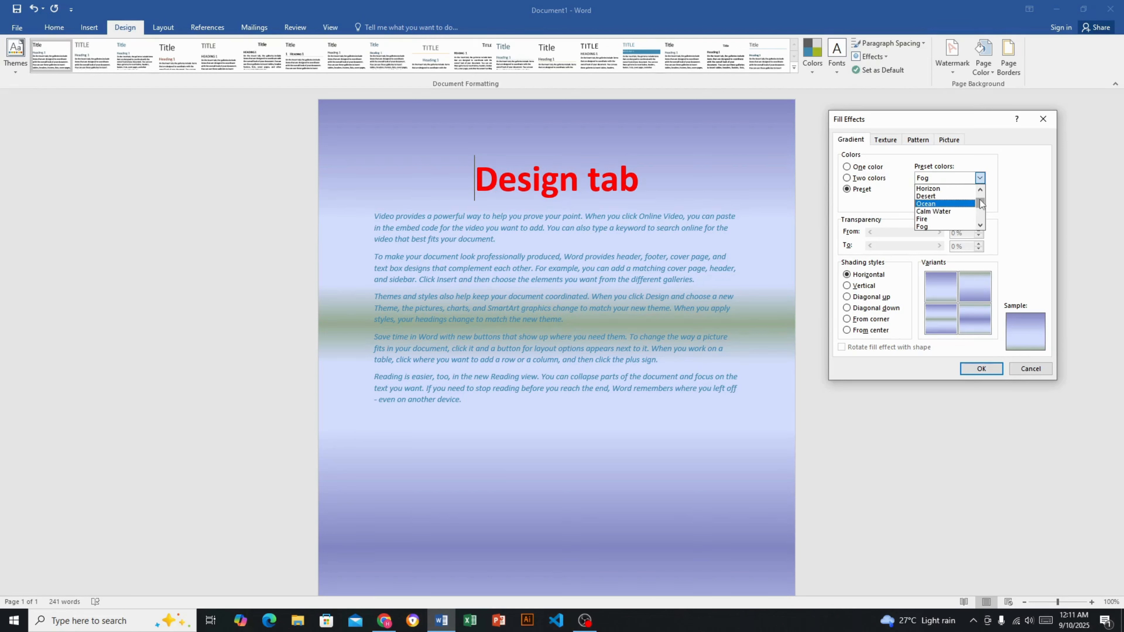
left_click_drag(980, 204, 978, 214)
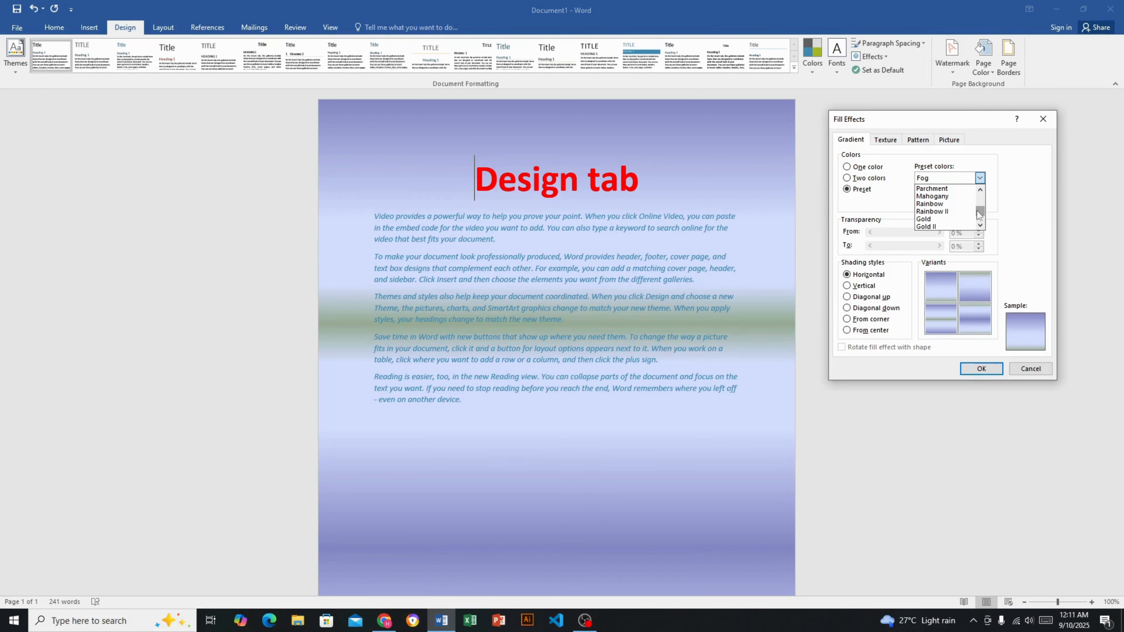
left_click(918, 218)
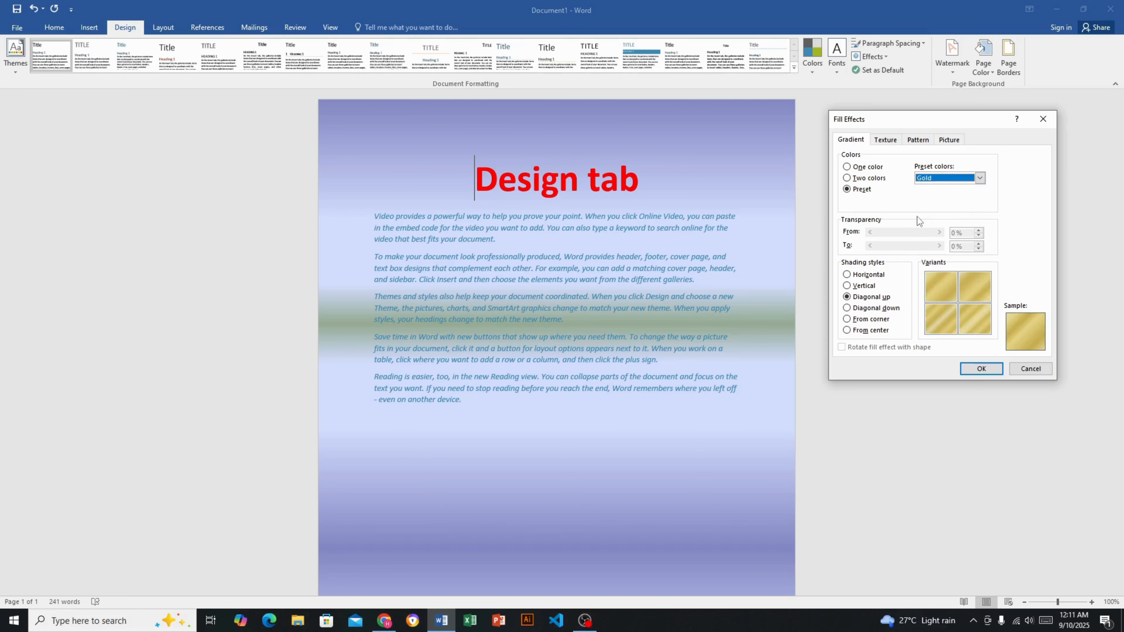
left_click(981, 368)
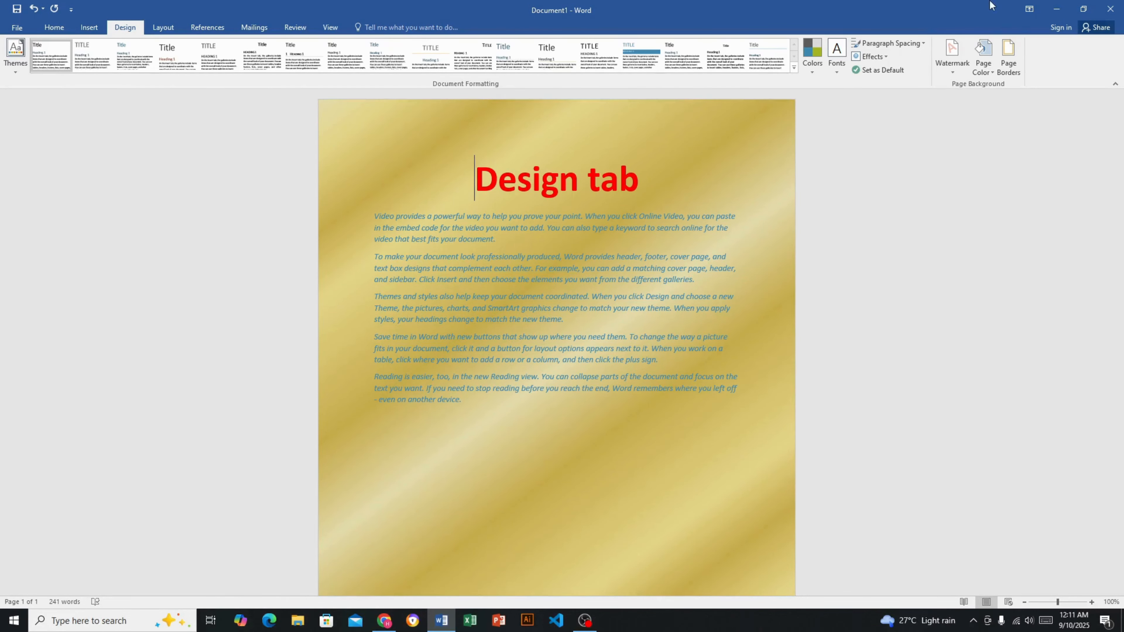
Try several shading styles for the Gold page gradient and apply From center.
left_click(987, 71)
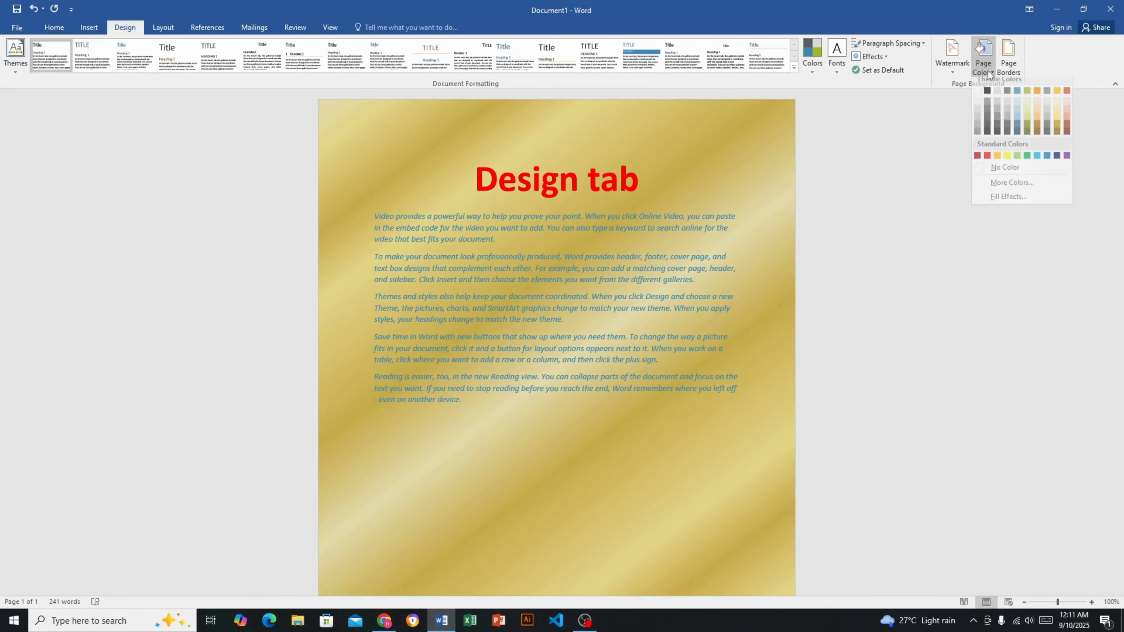
left_click(1007, 196)
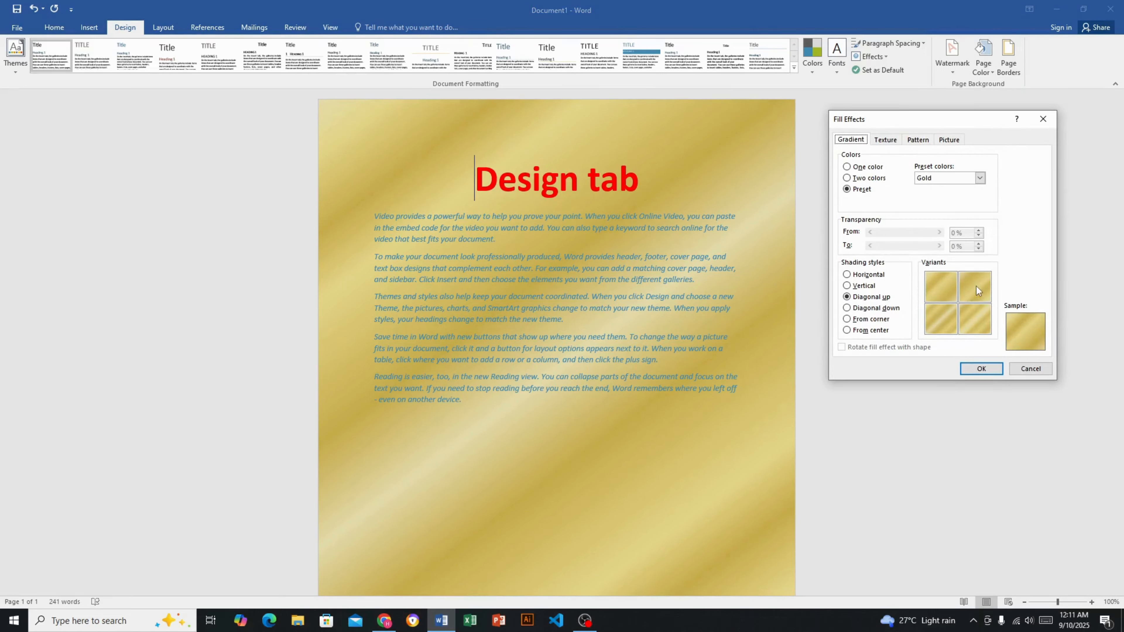
left_click(856, 276)
left_click(847, 287)
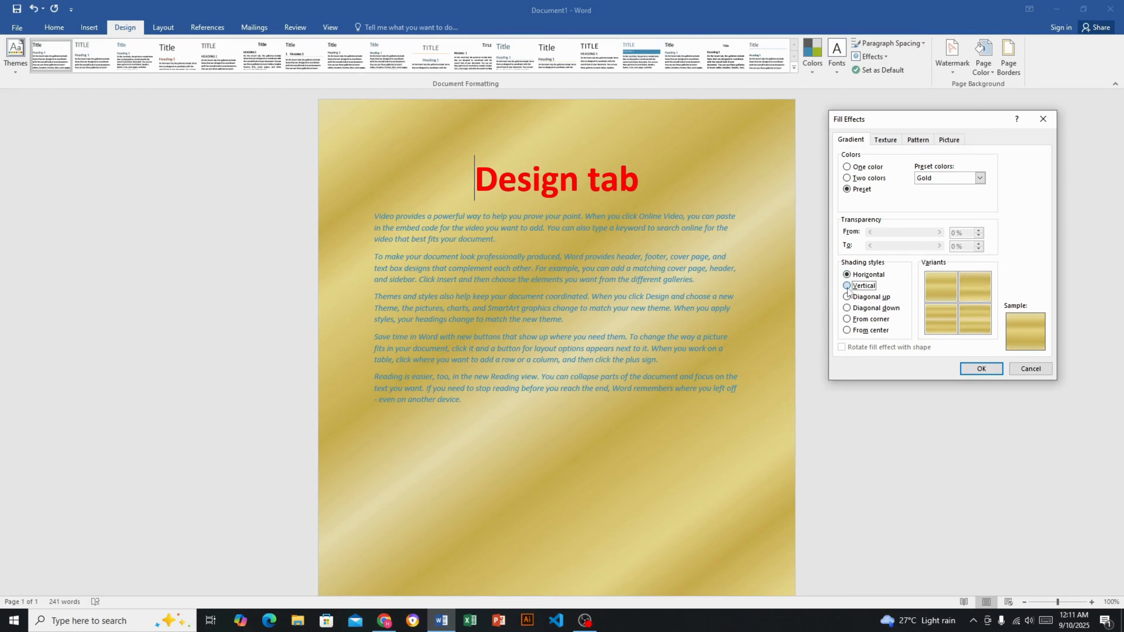
left_click(871, 307)
left_click(868, 308)
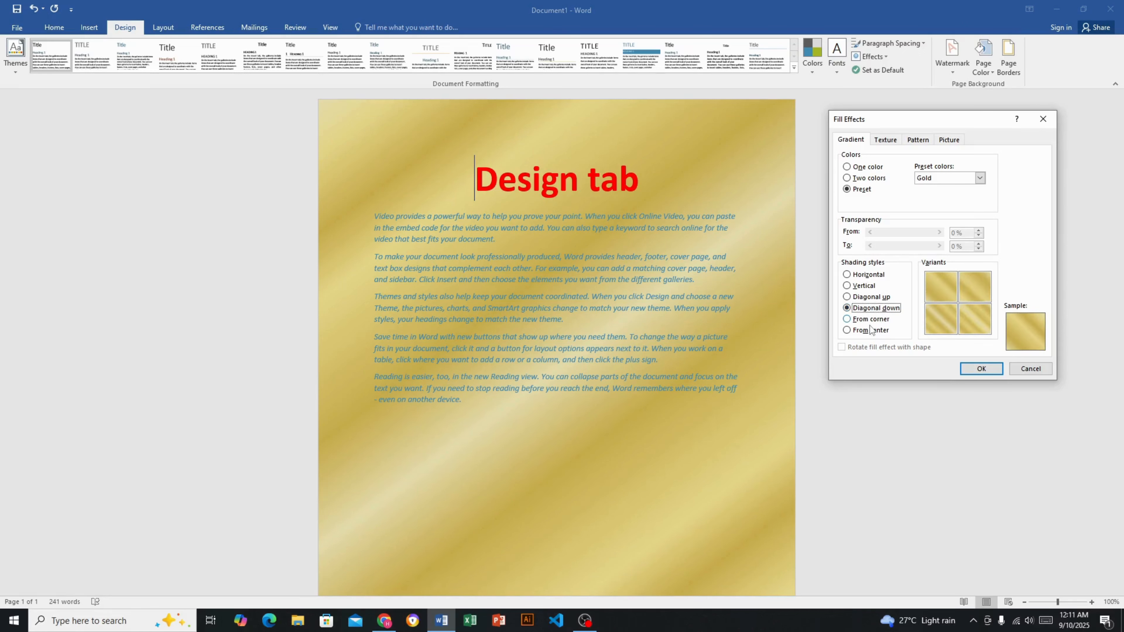
left_click(869, 319)
left_click(867, 335)
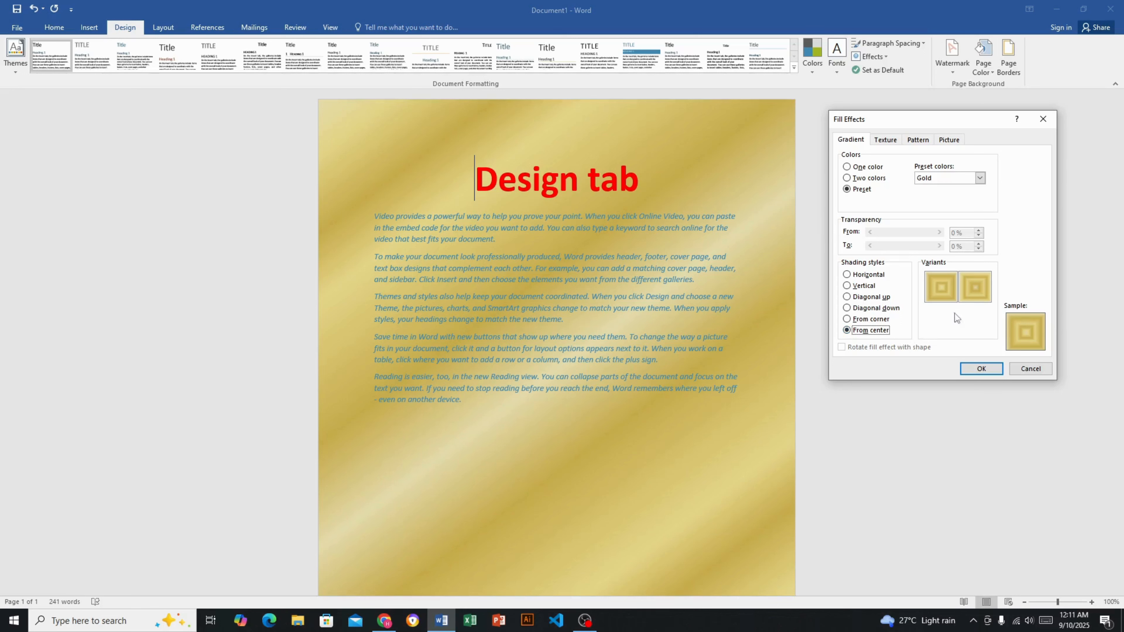
left_click(970, 374)
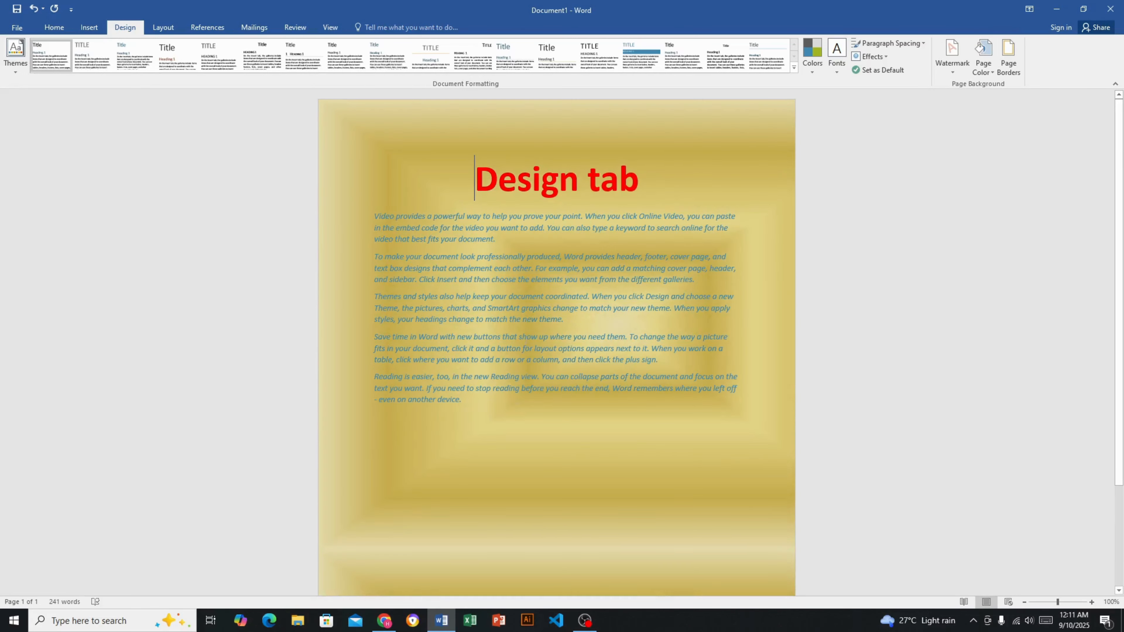
Undo all the gradient fills applied to the page background.
key("ctrl+z")
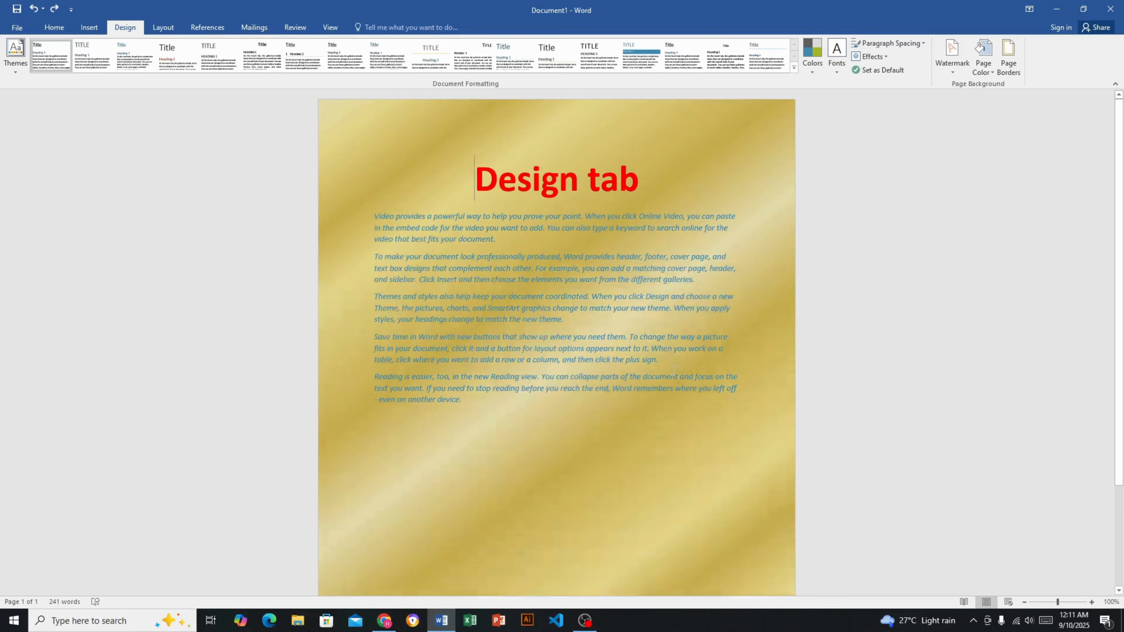
key("ctrl+z")
key("ctrl+z")
key("ctrl+z")
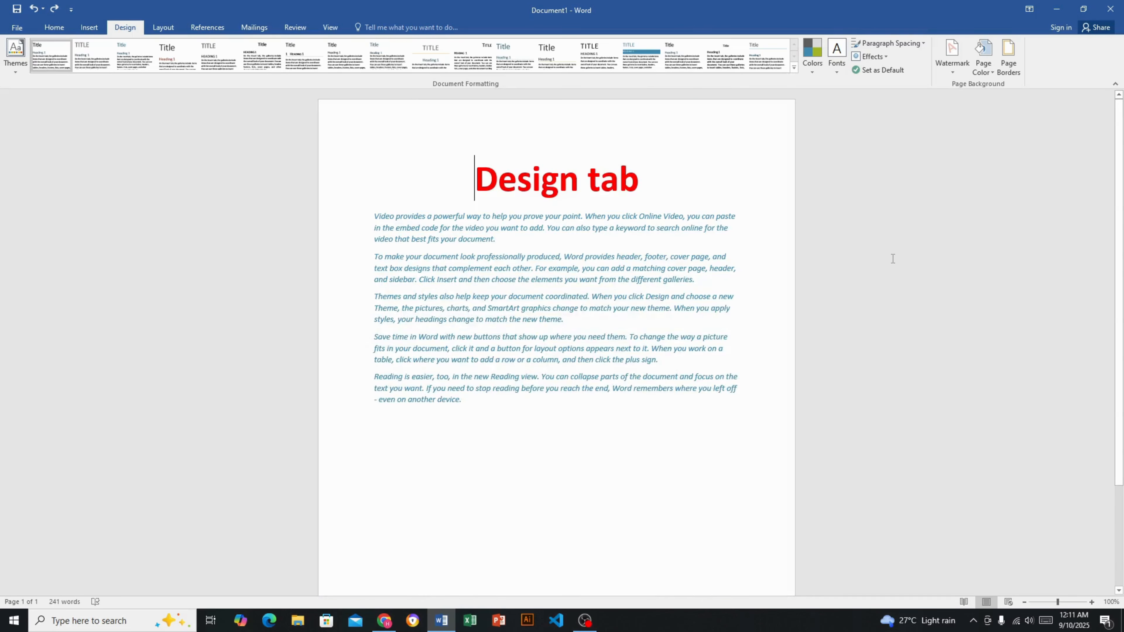
Open the page border settings, move the dialog away from the text and choose the Box setting.
left_click(1019, 74)
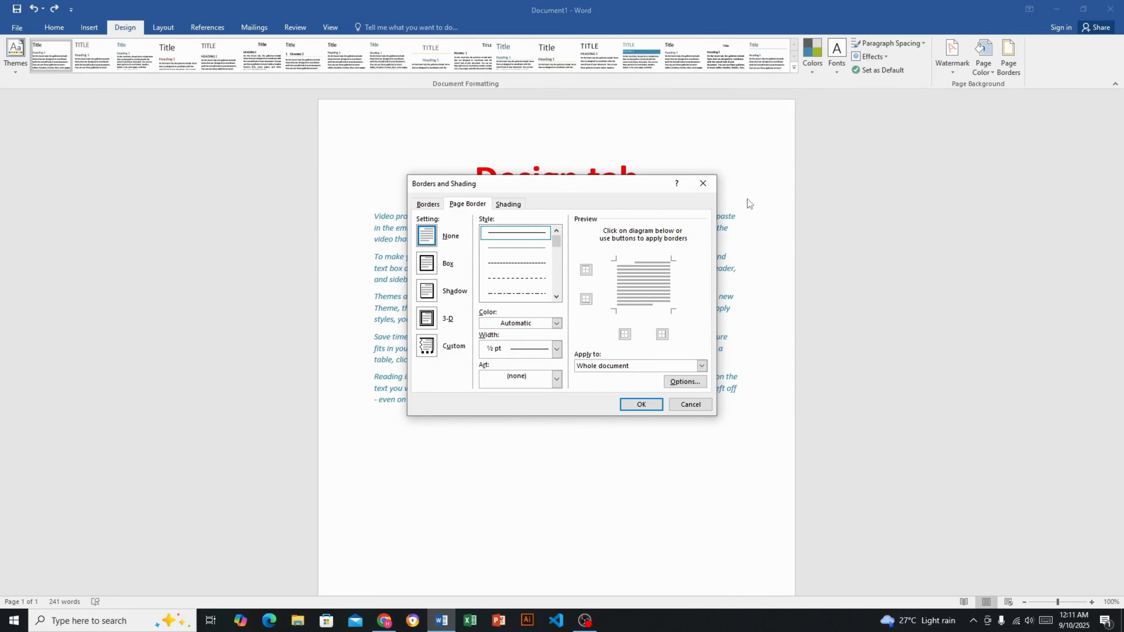
left_click_drag(619, 180, 951, 111)
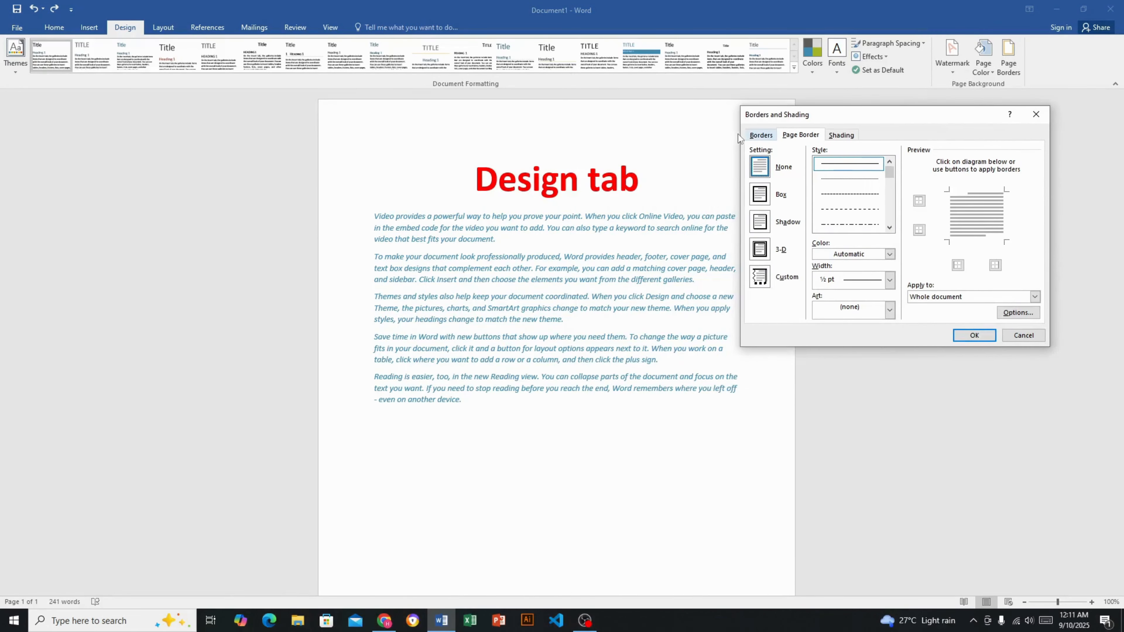
left_click(762, 138)
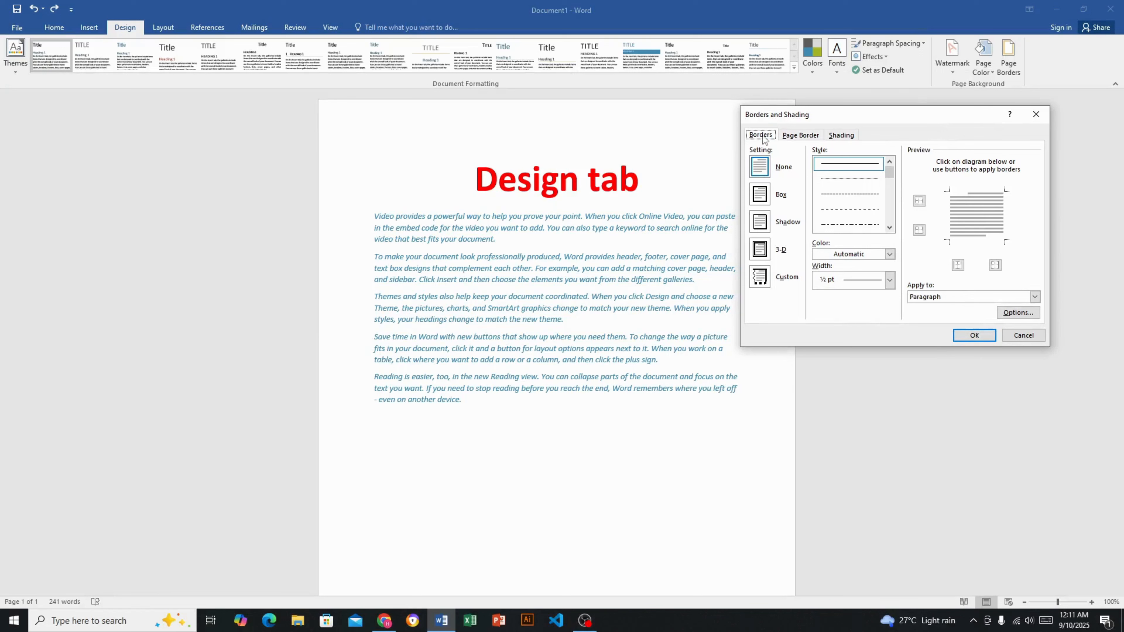
left_click(803, 139)
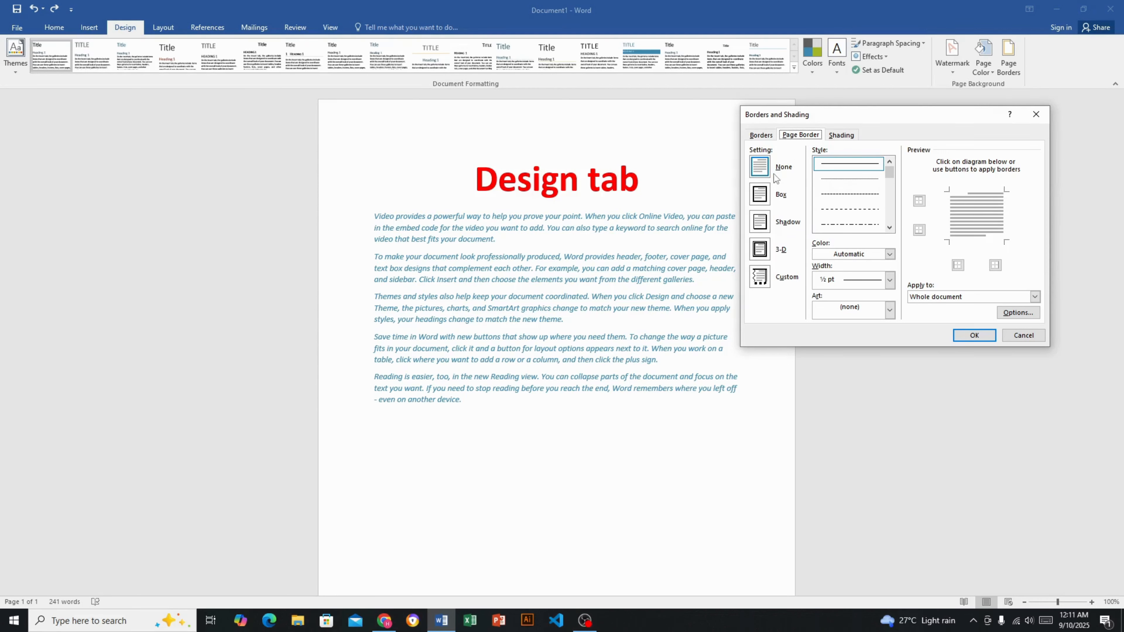
left_click(760, 195)
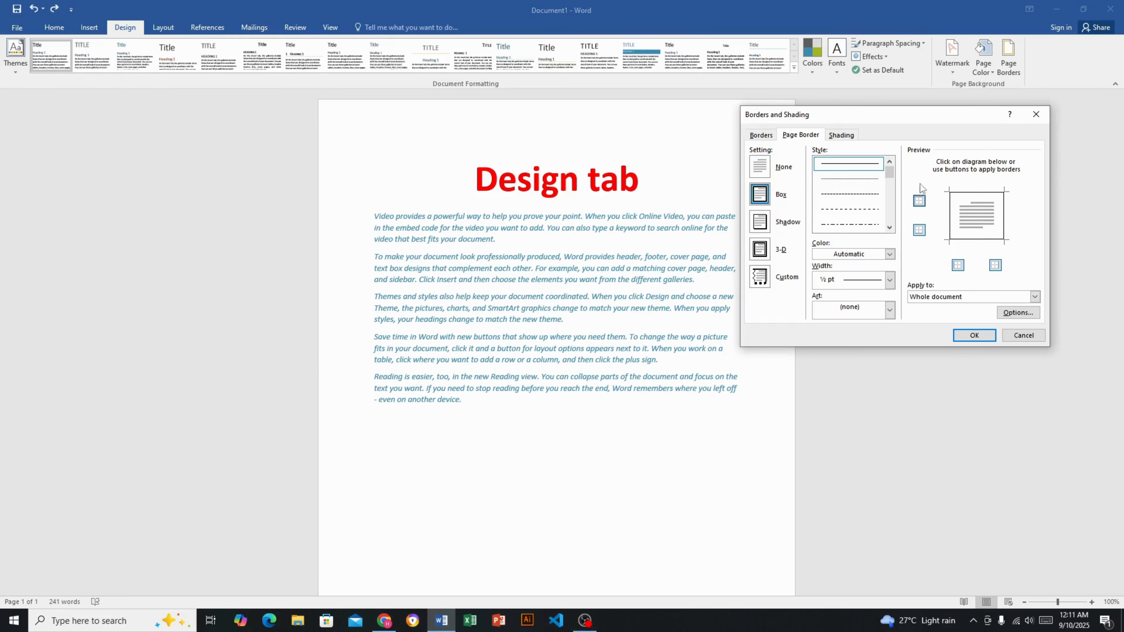
Give the box page border a 3 pt thick-and-thin line style in red.
left_click_drag(891, 171, 886, 186)
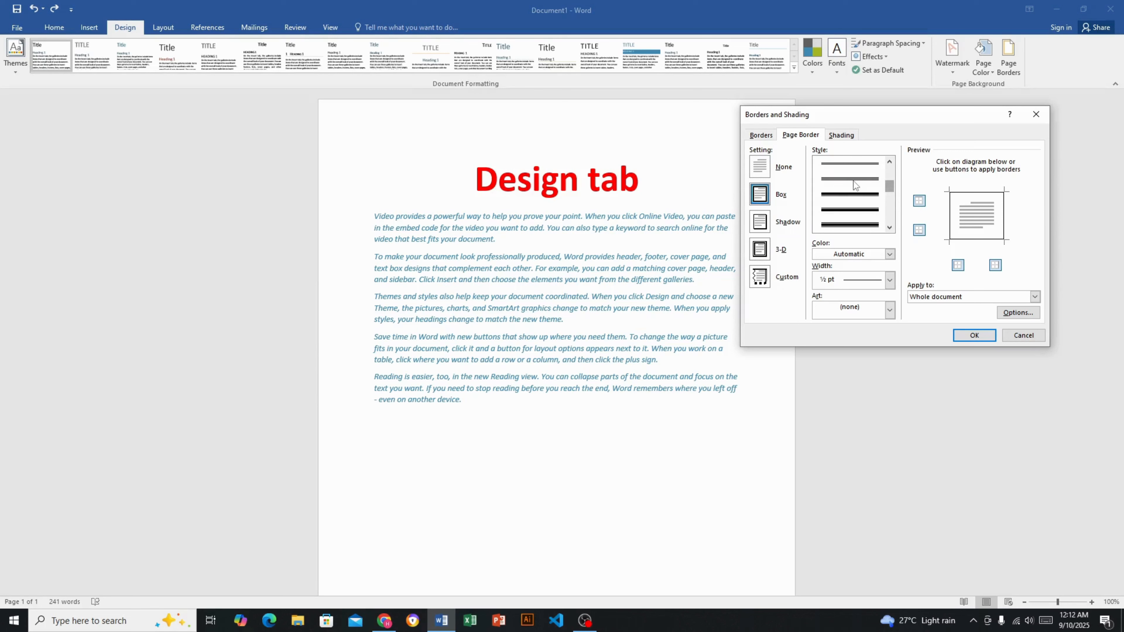
left_click(841, 196)
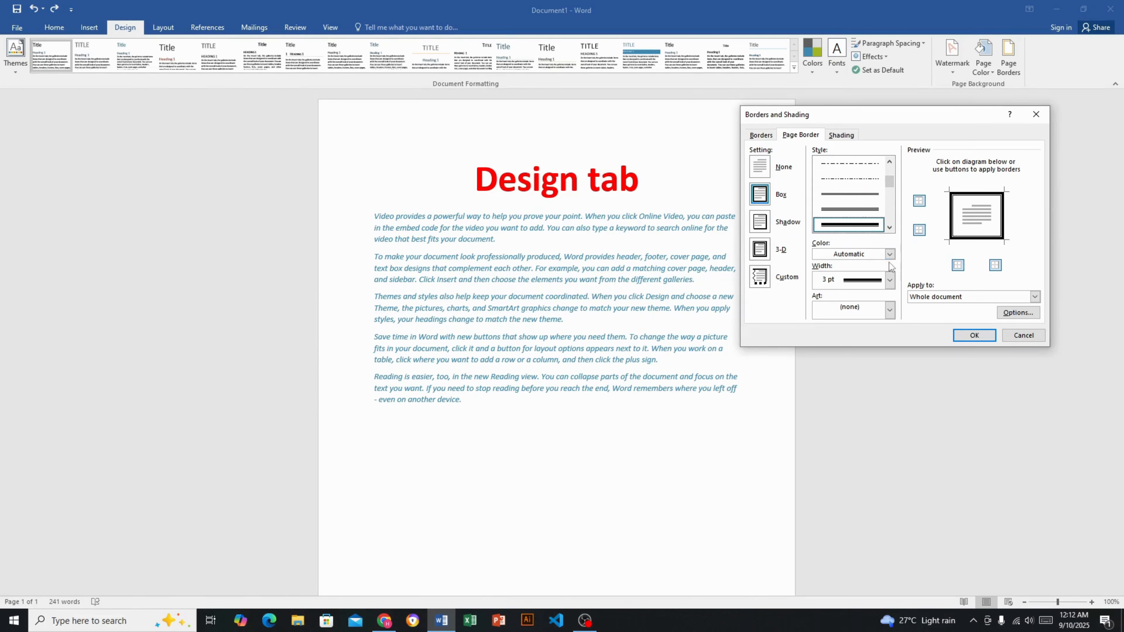
left_click(890, 255)
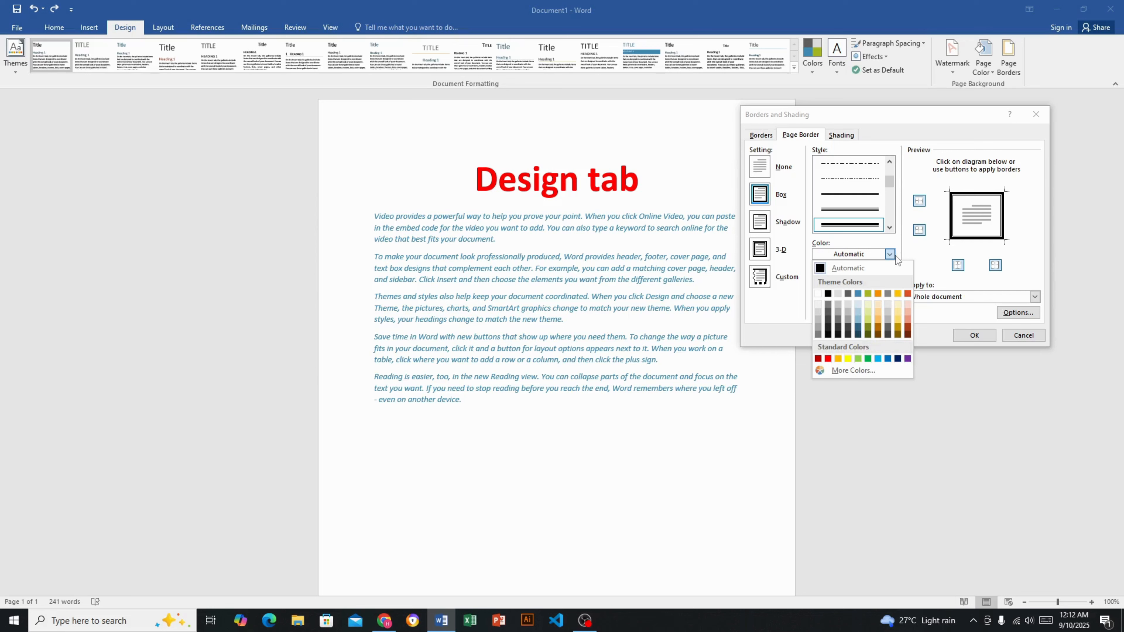
left_click(828, 359)
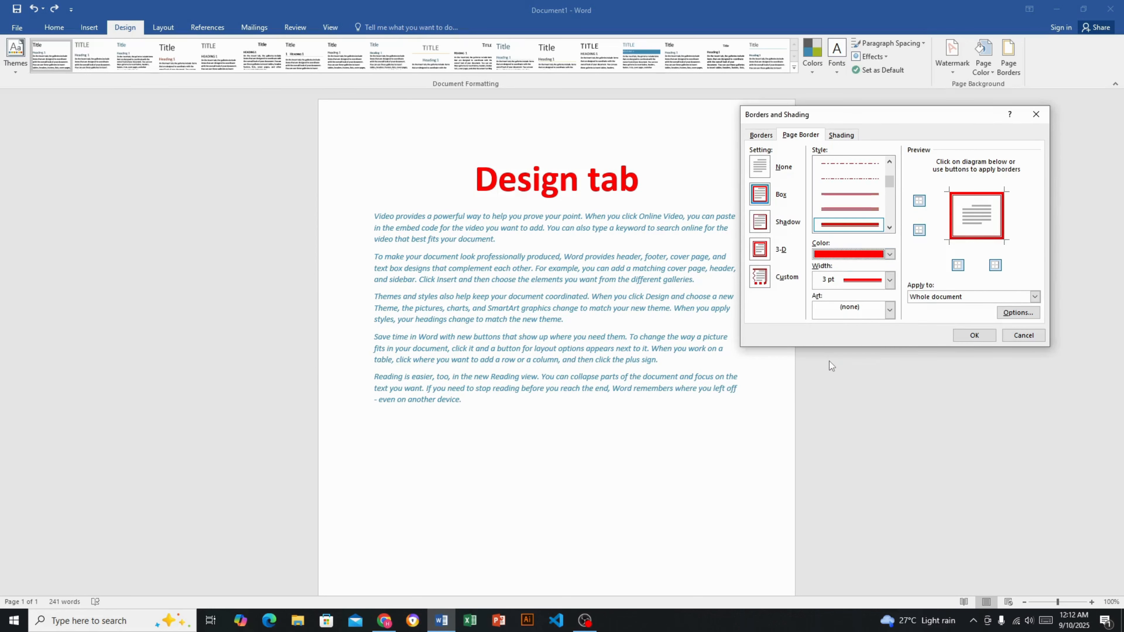
Keep the border width at 3 pt, apply the page border to the whole document and view the full page.
left_click(890, 279)
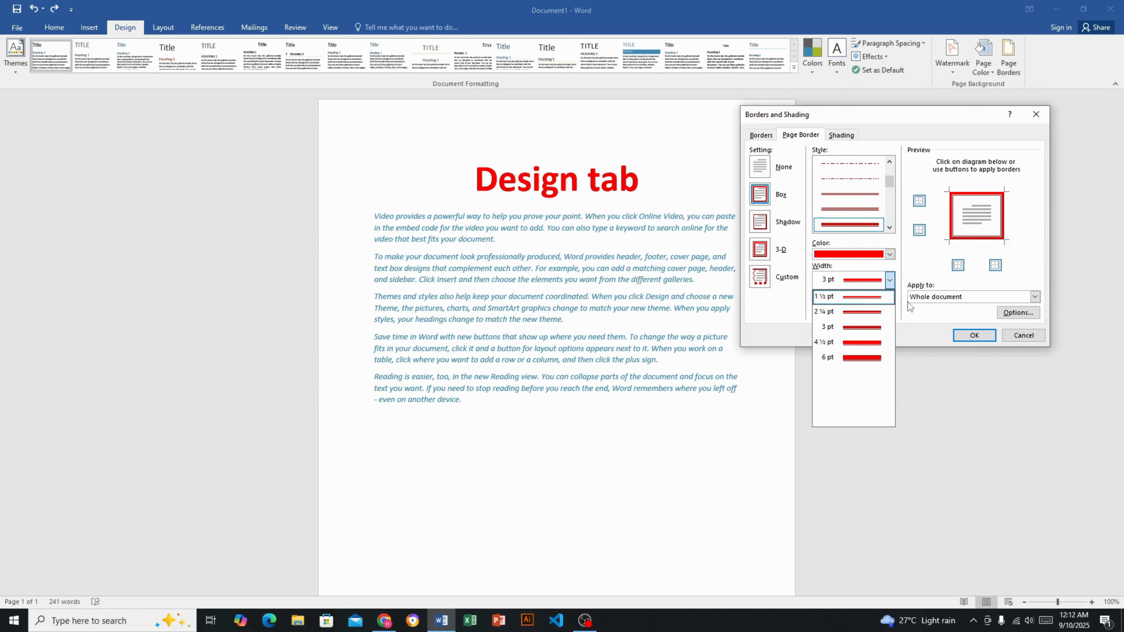
left_click(937, 313)
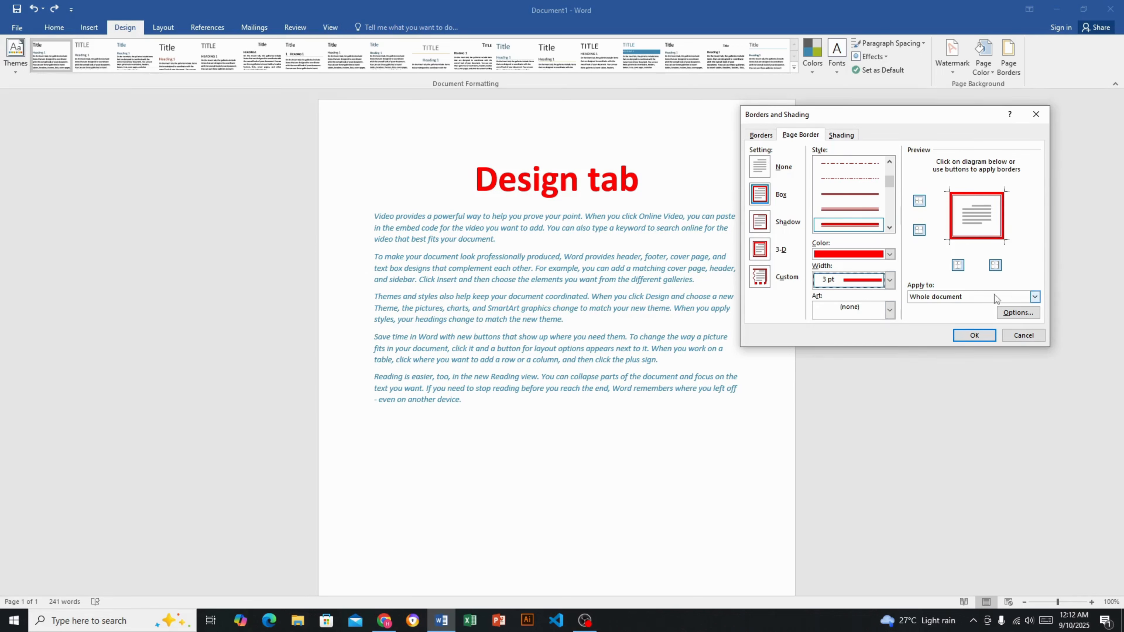
left_click(977, 336)
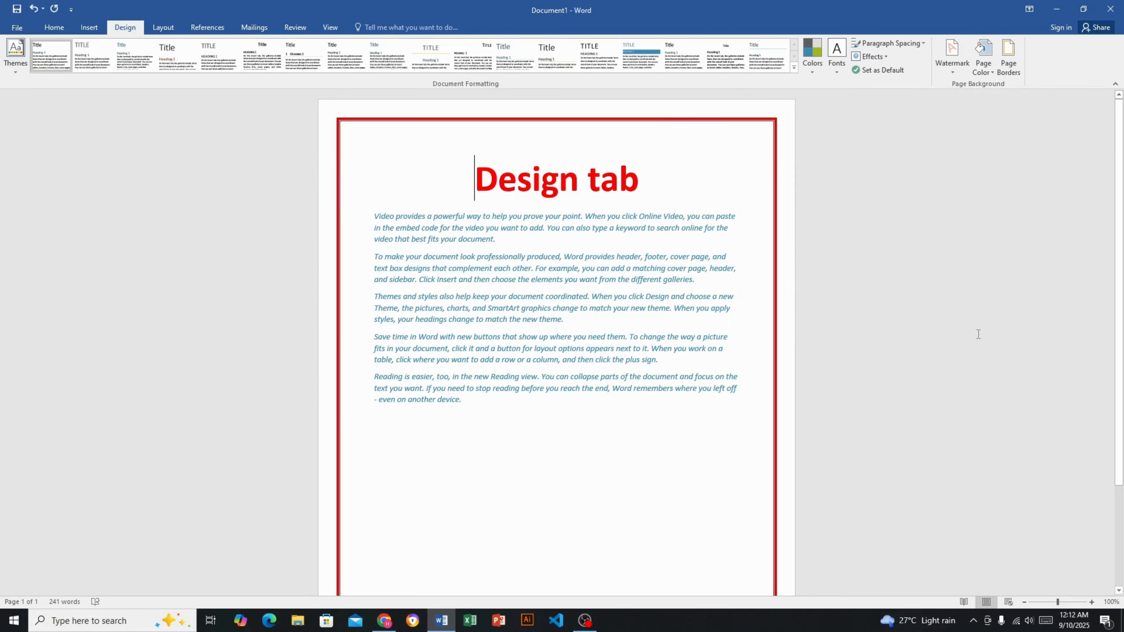
scroll(787, 333, "down", 4)
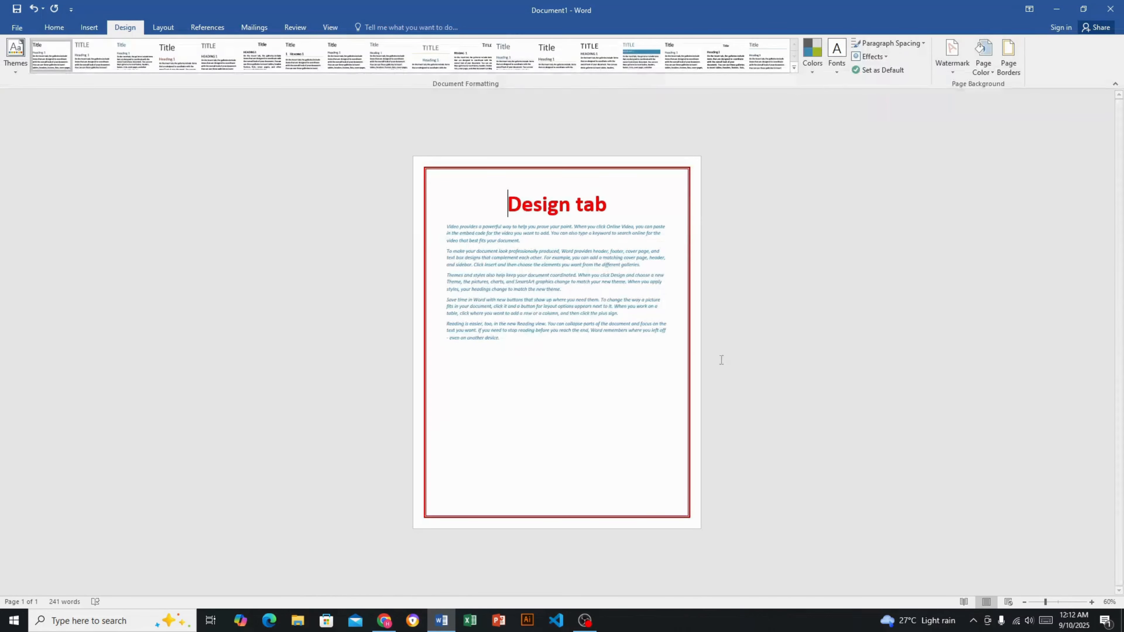
scroll(692, 416, "up", 1)
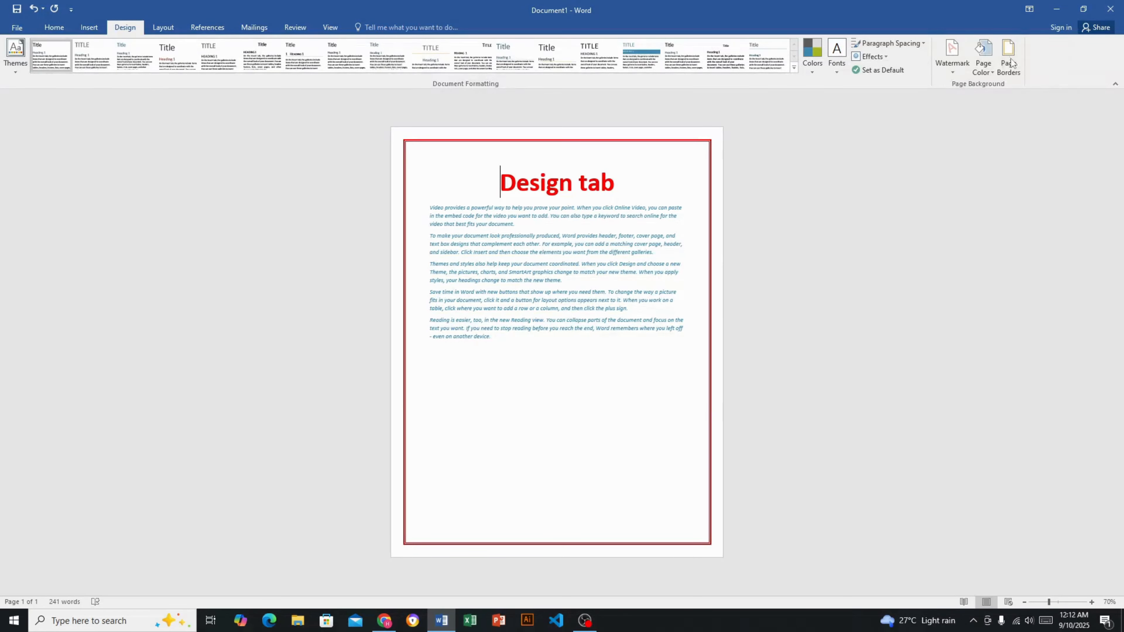
Replace the red page border with the palm tree art border across the whole document.
left_click(1013, 71)
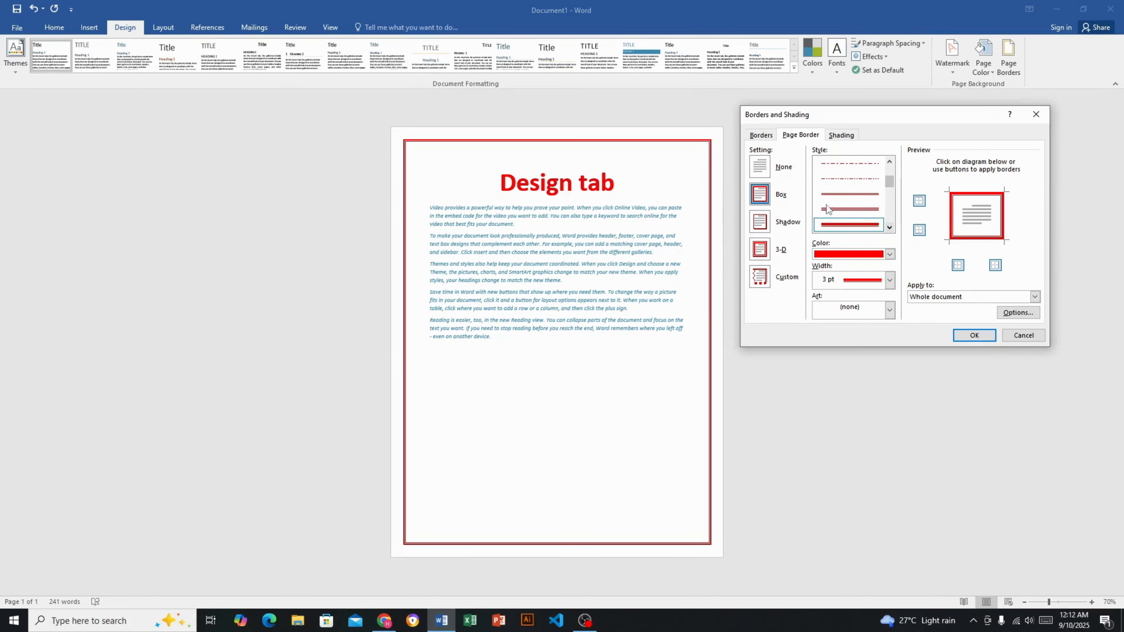
left_click(893, 313)
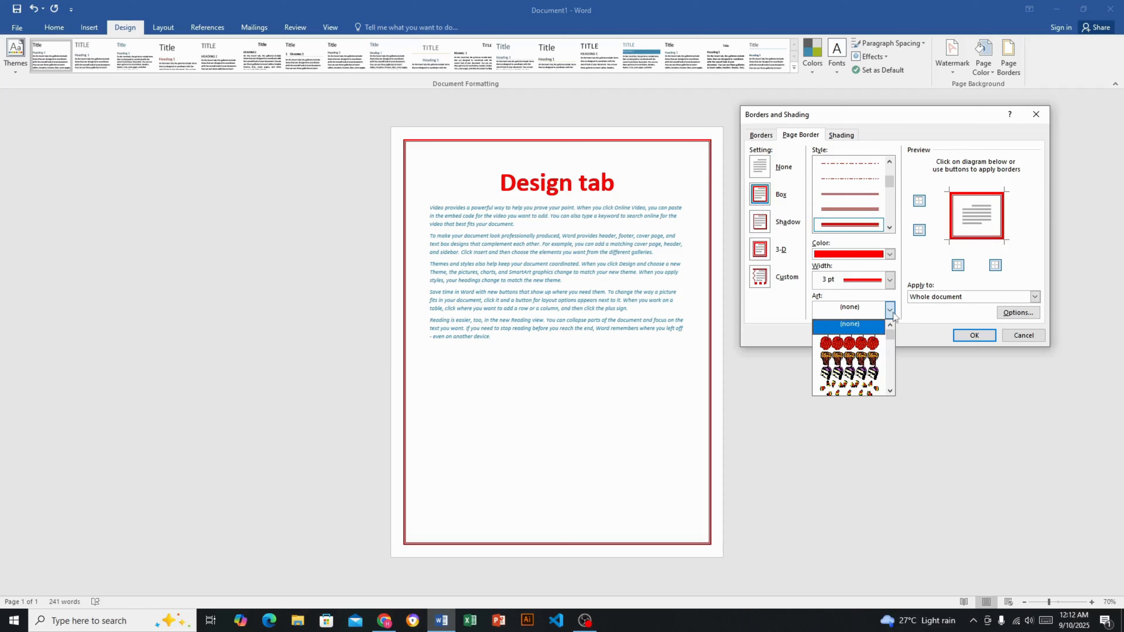
mouse_move(890, 332)
left_mouse_down()
mouse_move(886, 367)
mouse_move(885, 337)
left_mouse_up()
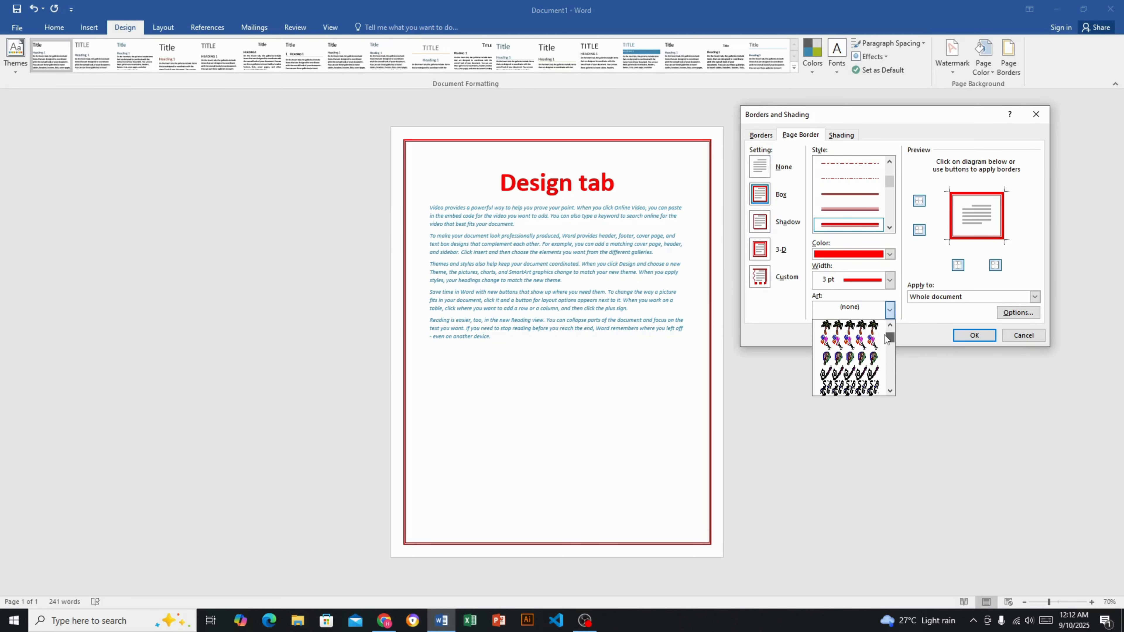
left_click(849, 327)
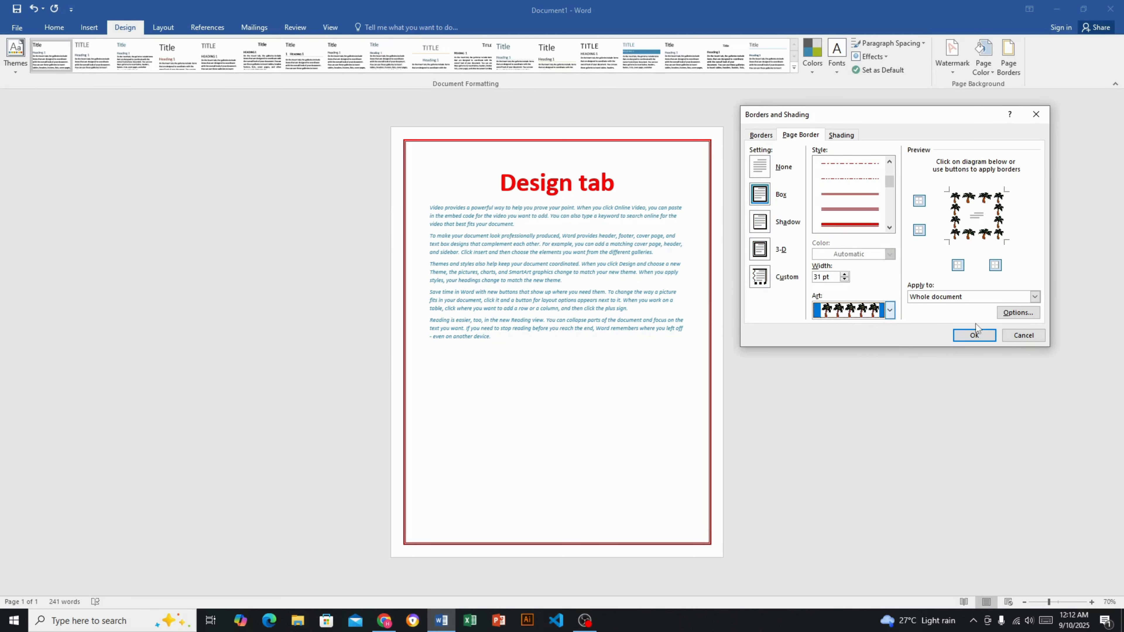
left_click(977, 339)
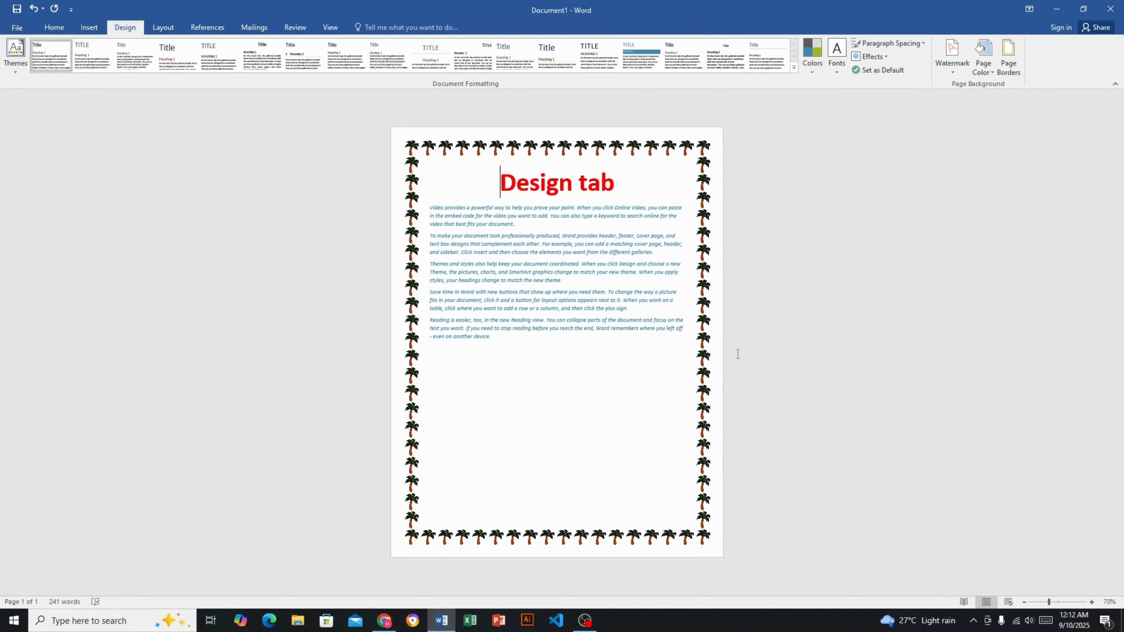
left_click(990, 73)
left_click(1006, 199)
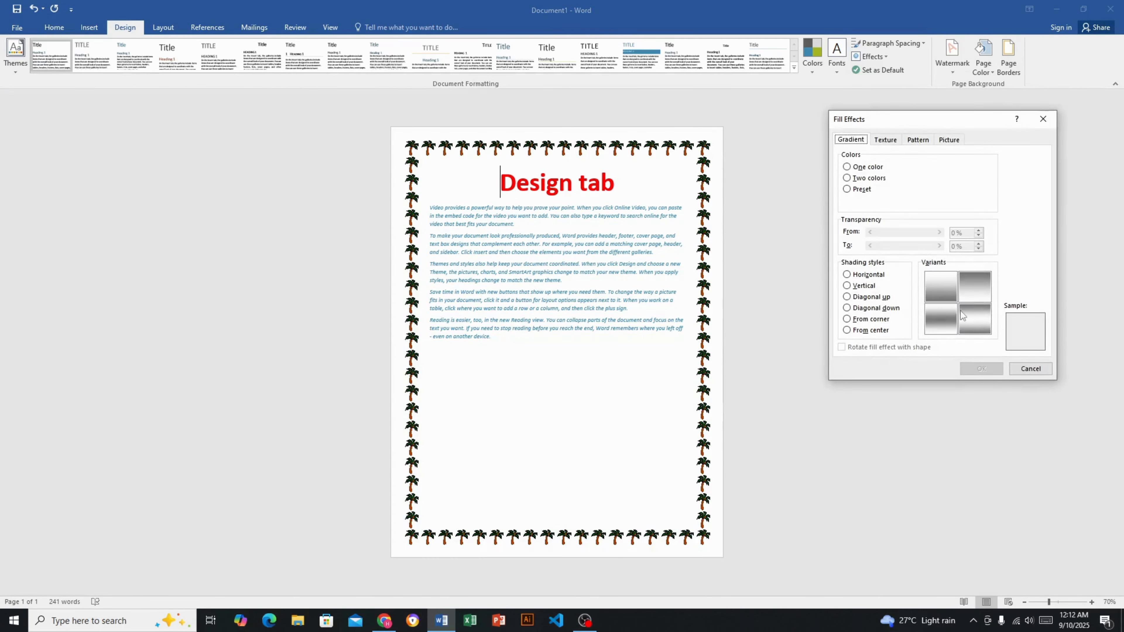
left_click(1049, 120)
left_click(990, 66)
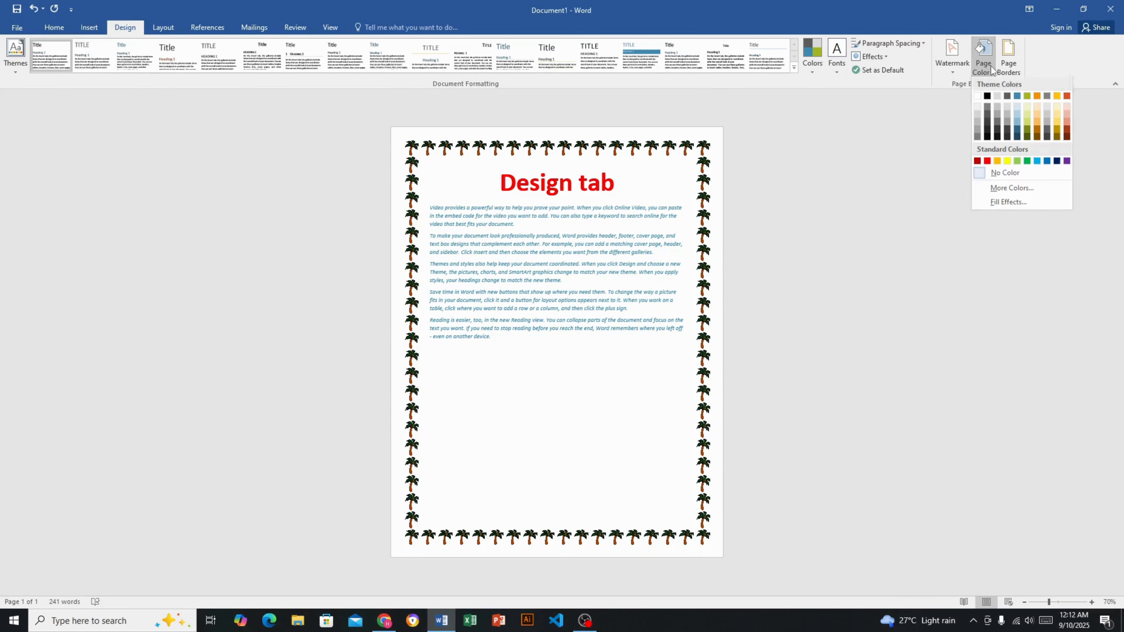
Review which parts of the document the page border can be applied to, and cancel the border settings.
left_click(1009, 58)
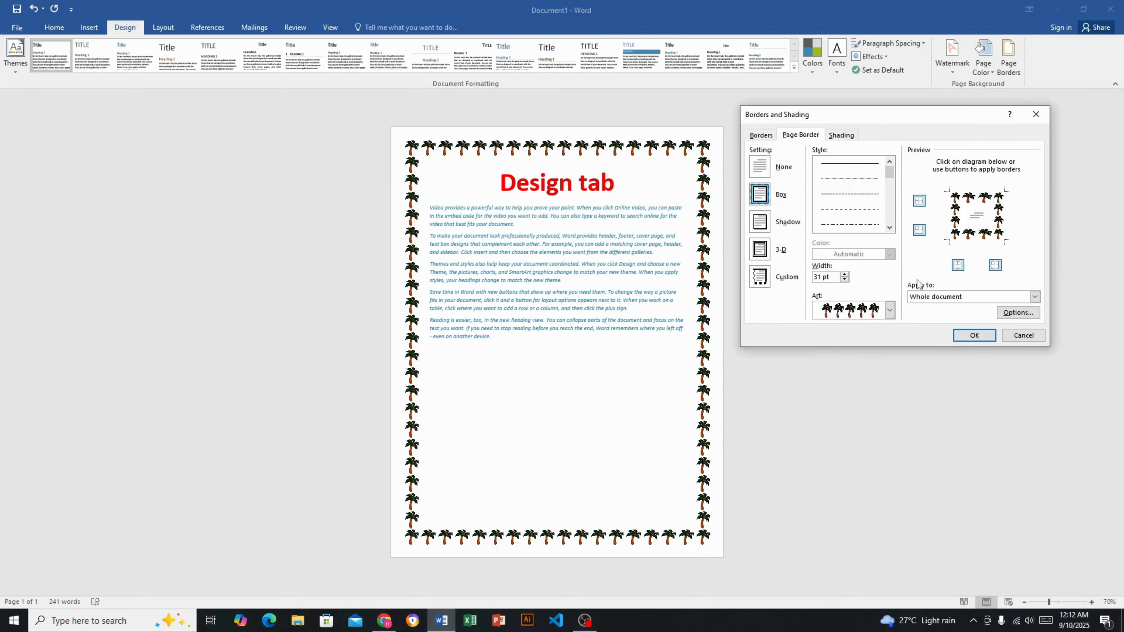
left_click(1035, 296)
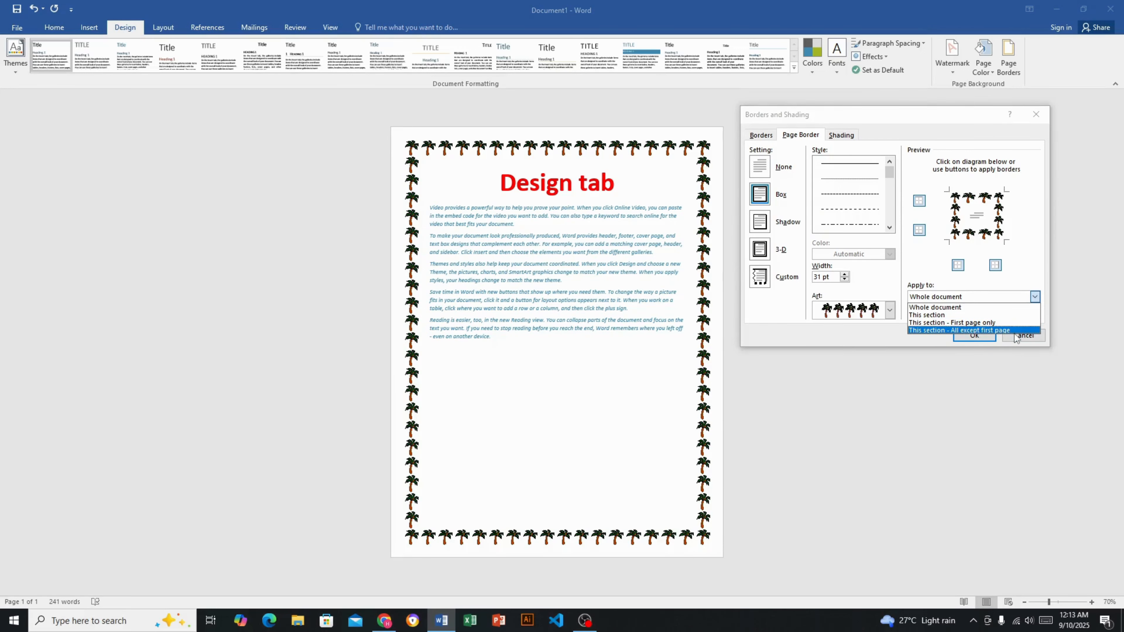
left_click(1024, 337)
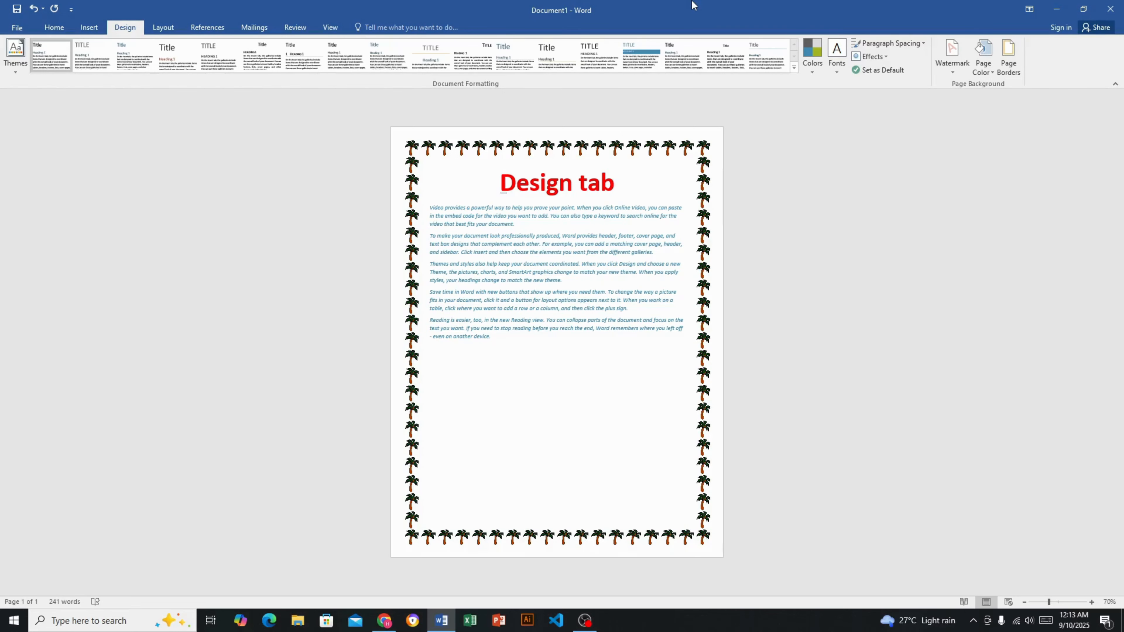
Undo both page borders so the page has no border.
key("ctrl+z")
key("ctrl+z")
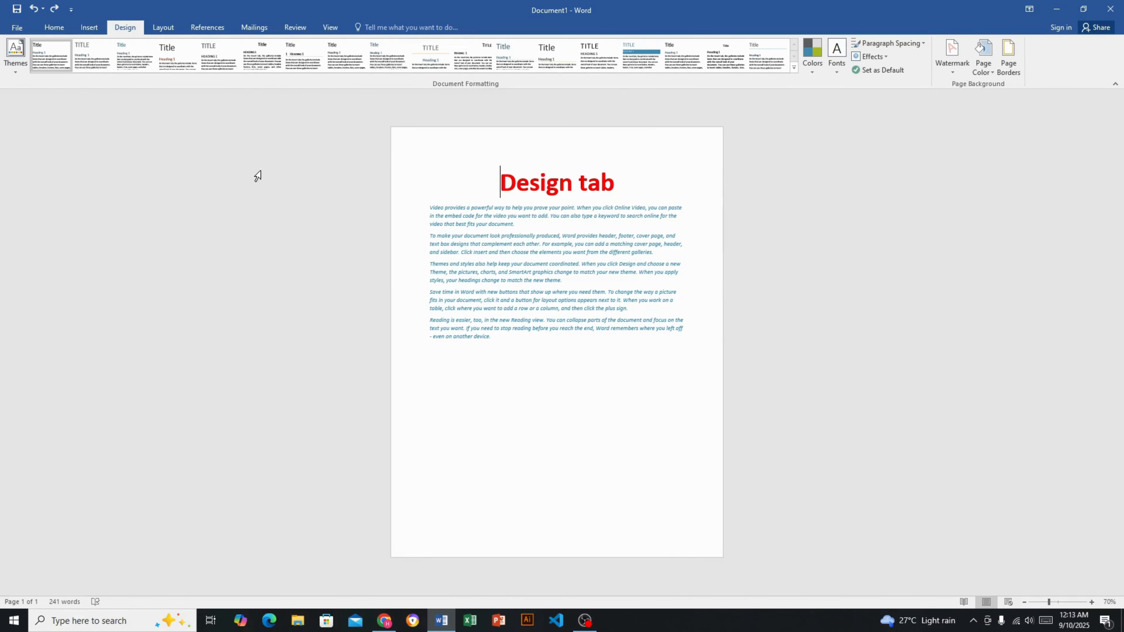
Left-align and delete the "Design tab" title, and delete all the body paragraphs.
left_click(166, 31)
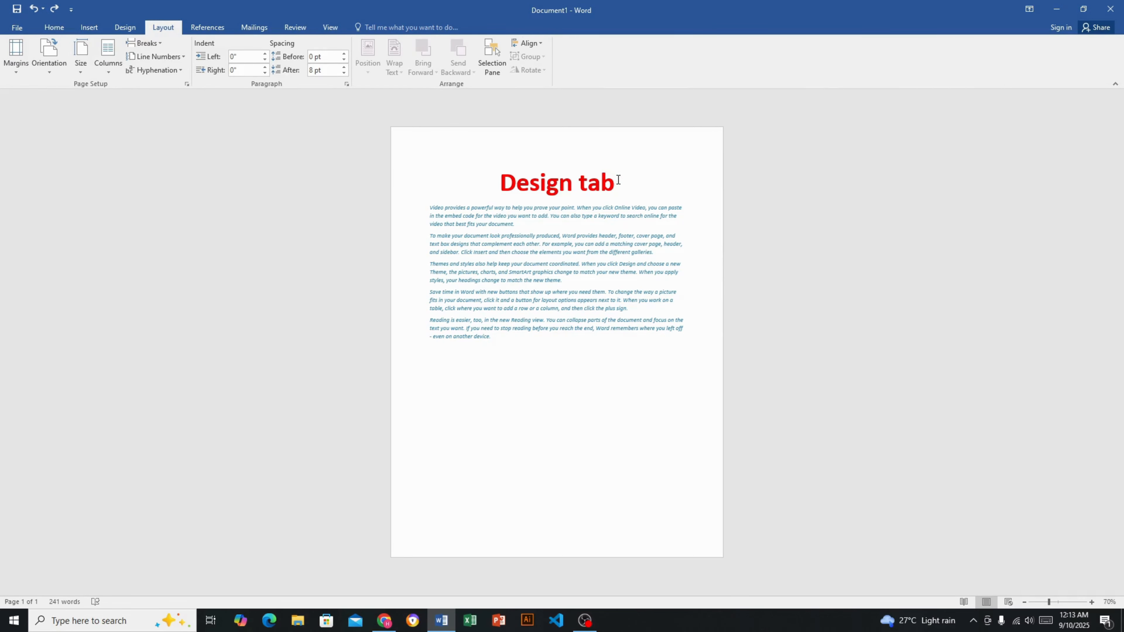
key("ctrl+l")
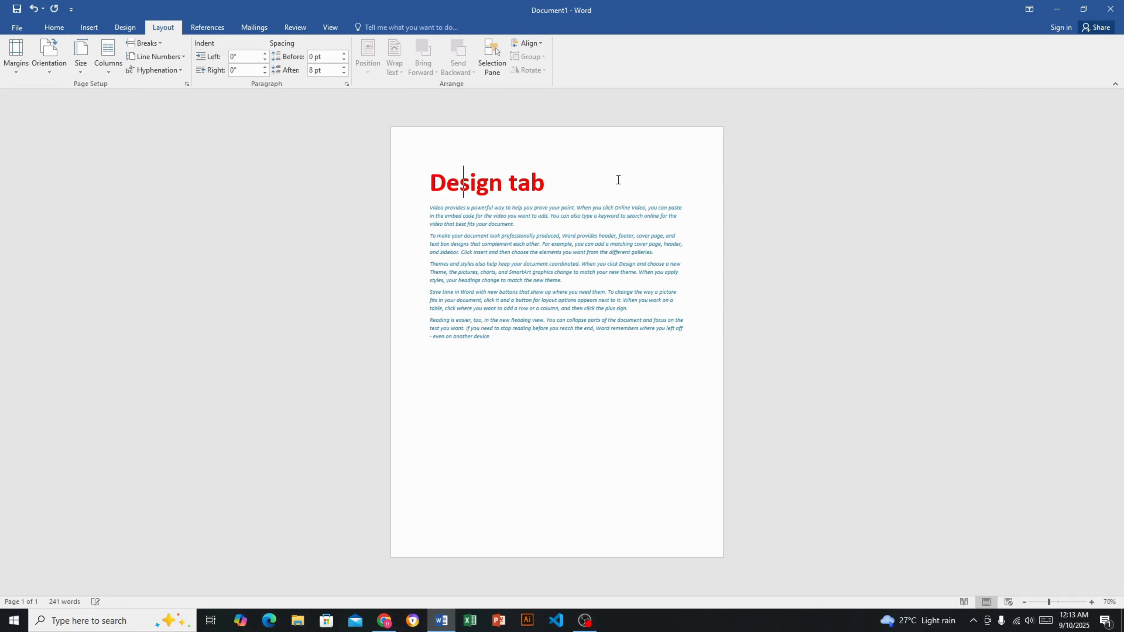
left_click_drag(550, 181, 429, 184)
key("Delete")
left_click_drag(551, 315, 295, 118)
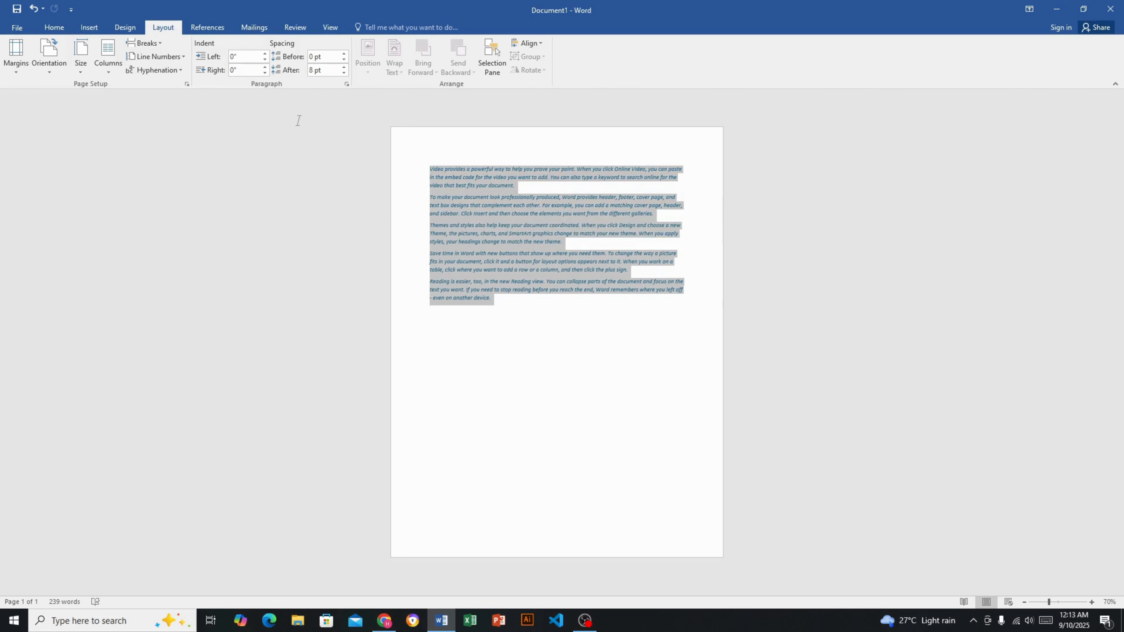
key("Delete")
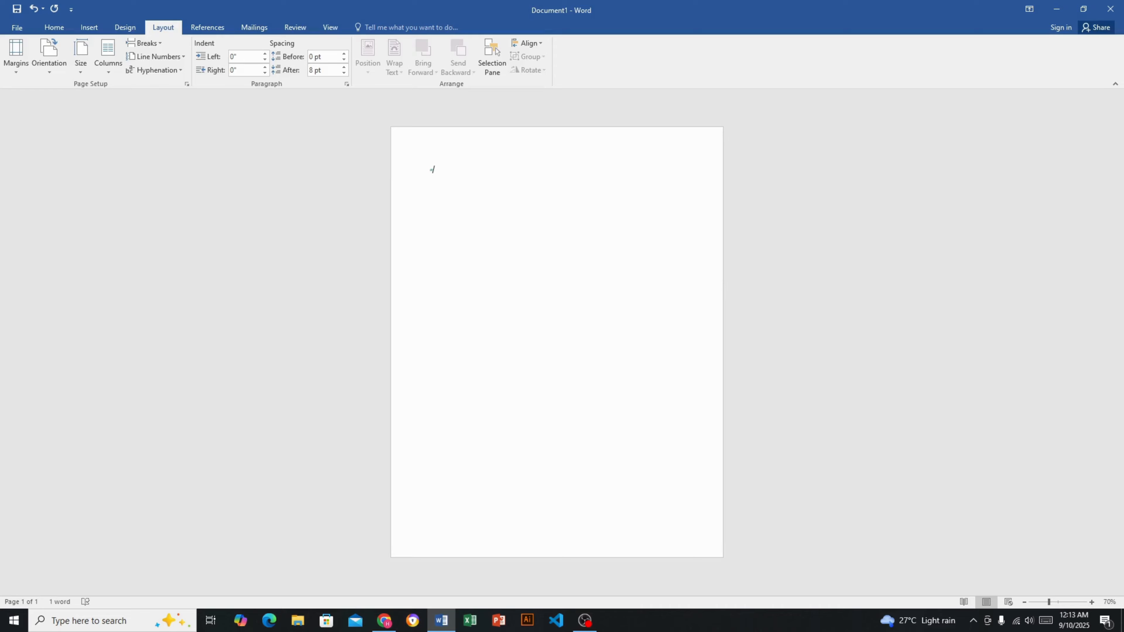
Create a new blank document.
left_click(17, 27)
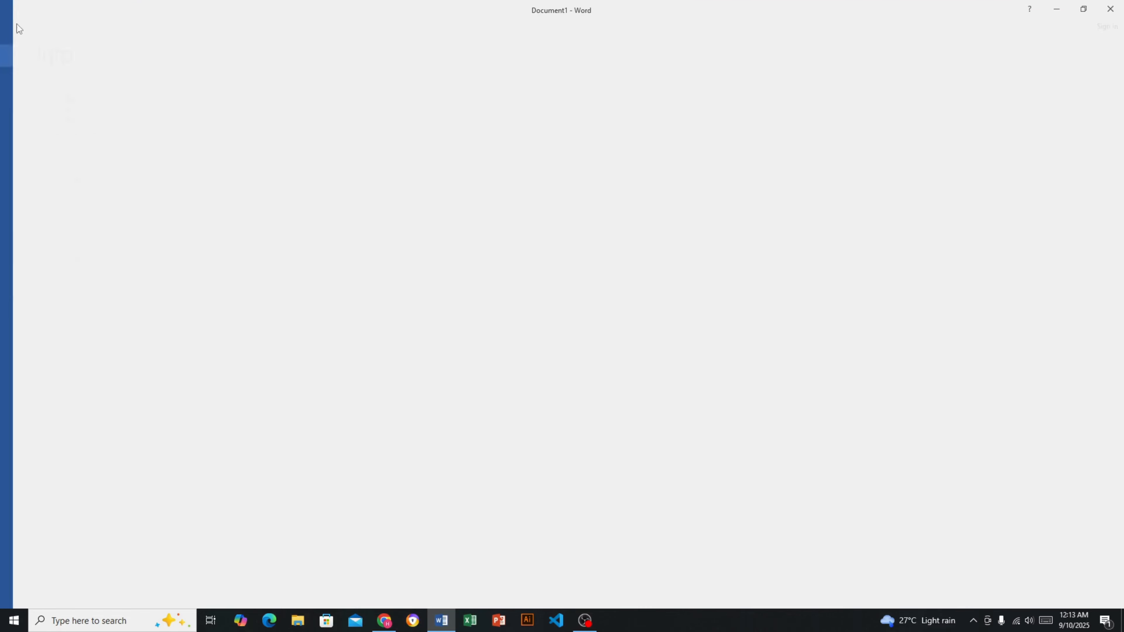
left_click(39, 81)
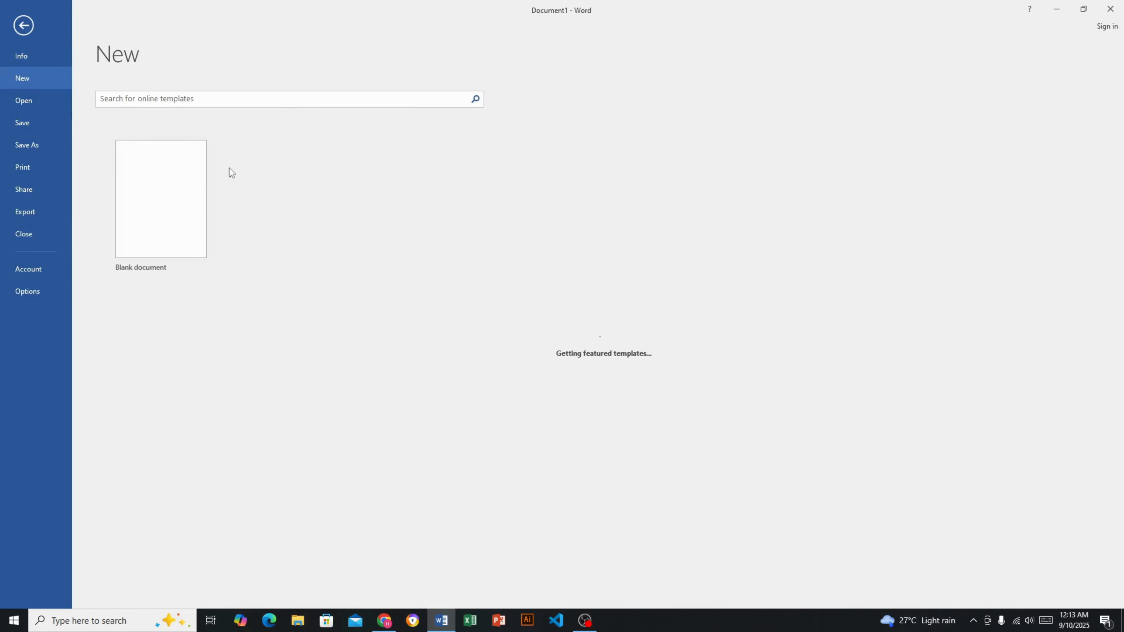
left_click(190, 223)
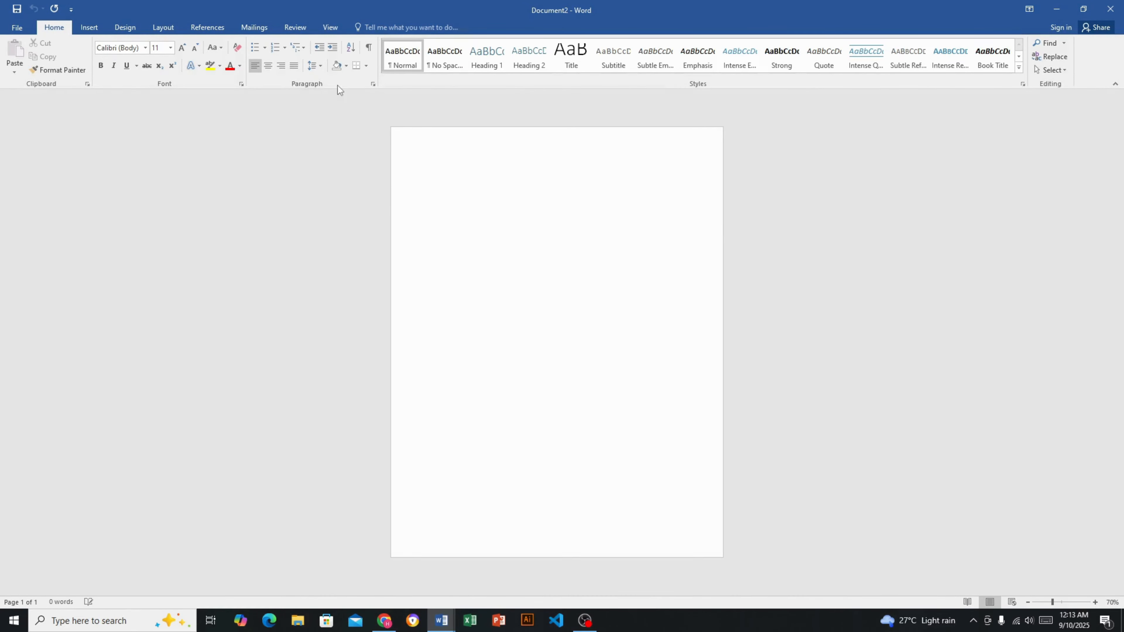
Generate five paragraphs of sample text in the blank document with =rand(5).
type("=rand")
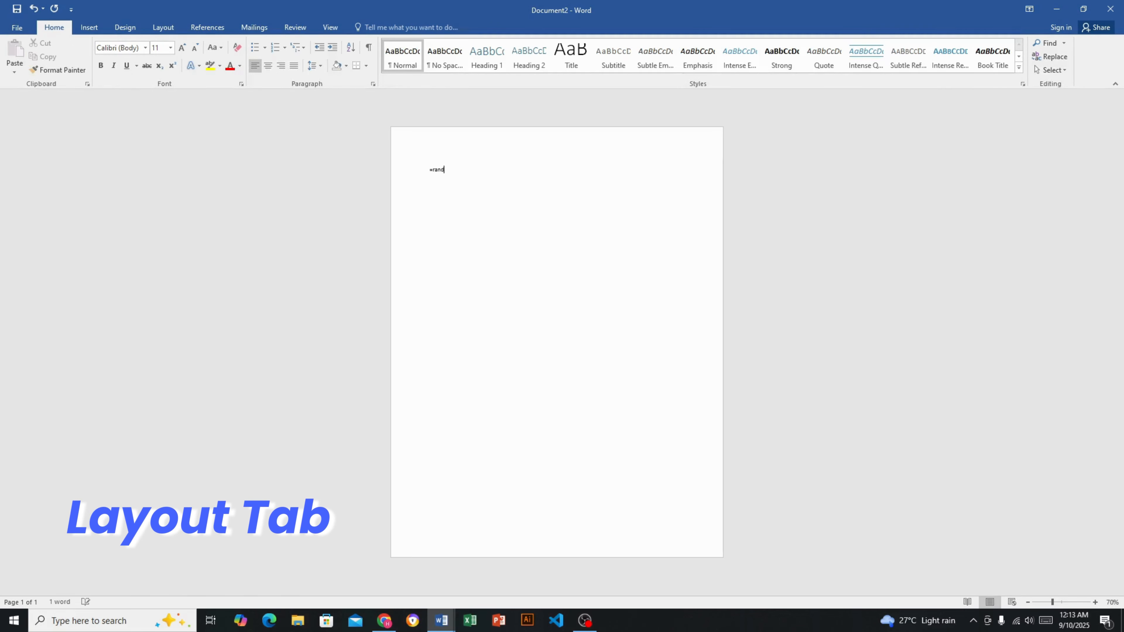
type("(5")
type(")")
key("Return")
Enlarge the font of all five sample paragraphs by three size increments and deselect the text.
left_click_drag(536, 314, 375, 165)
left_click(187, 48)
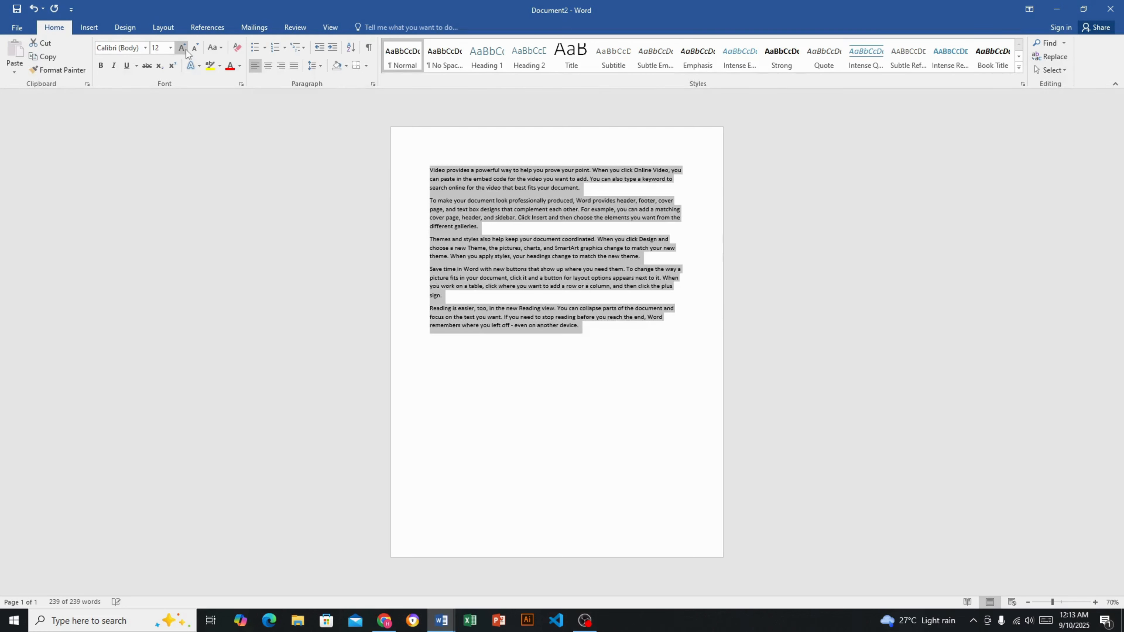
left_click(186, 49)
left_click(186, 49)
left_click(541, 472)
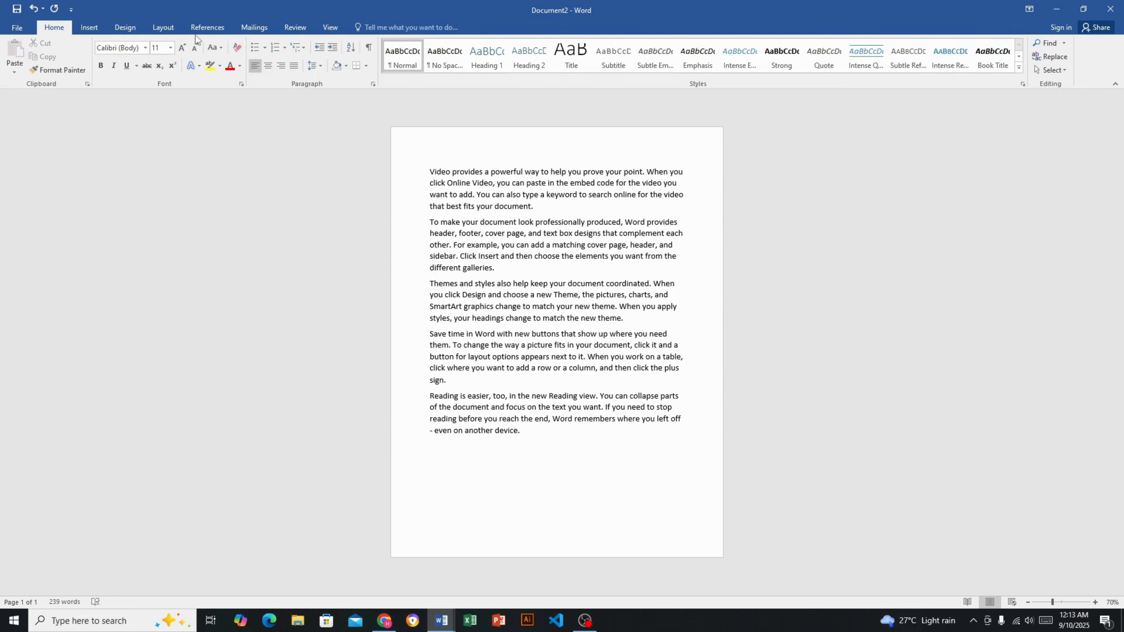
Change the page orientation to Landscape and return it to Portrait.
left_click(162, 29)
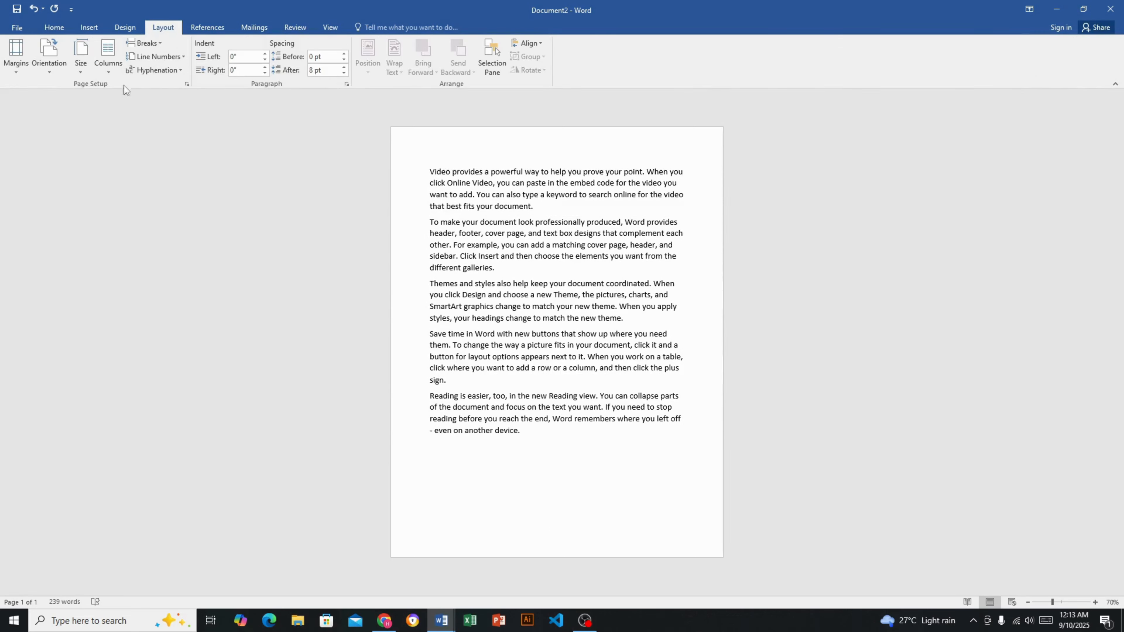
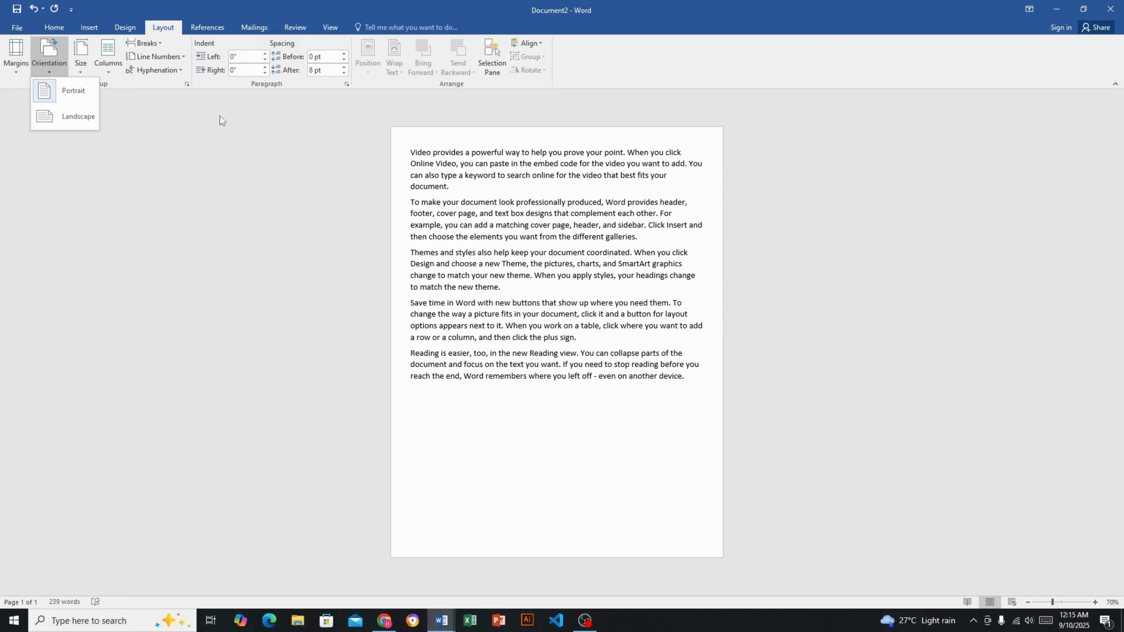
left_click(80, 117)
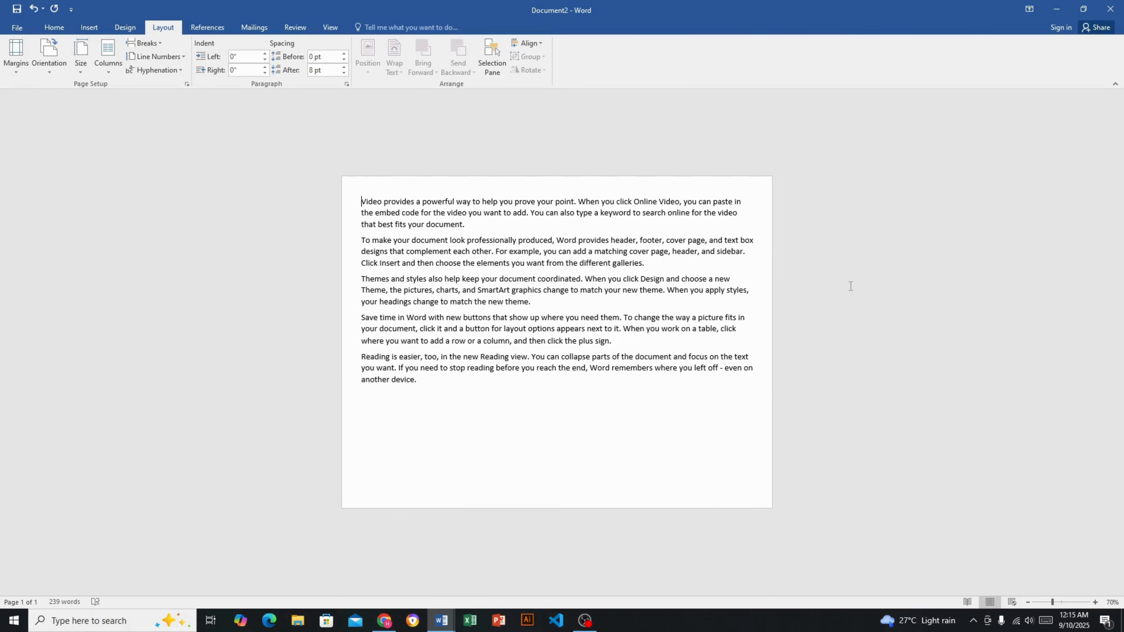
left_click(46, 65)
left_click(62, 91)
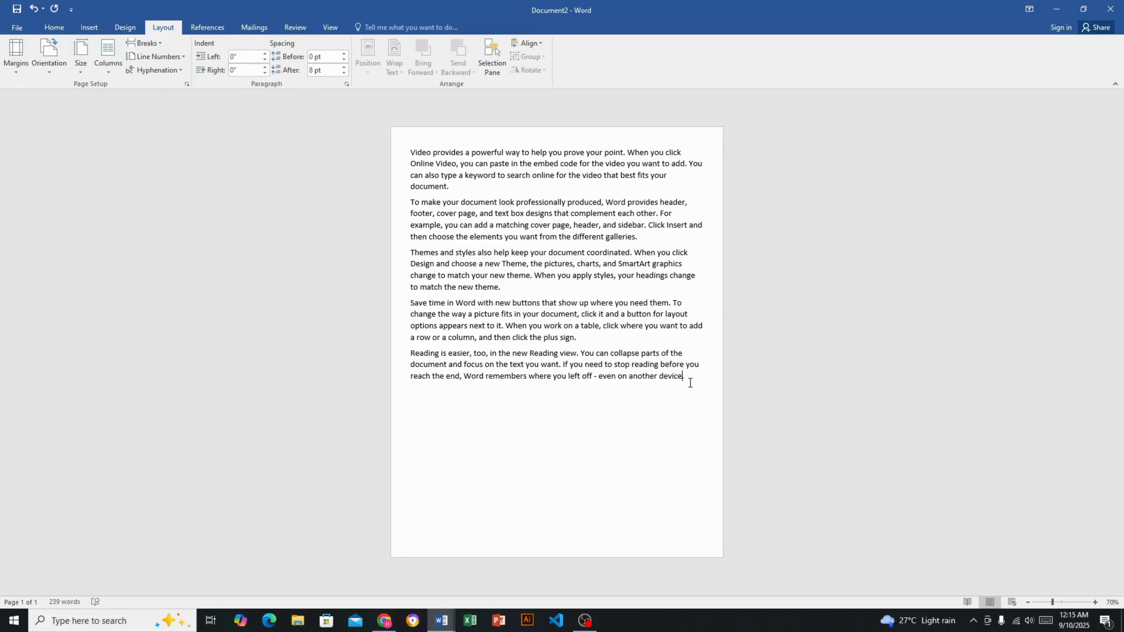
left_click(46, 68)
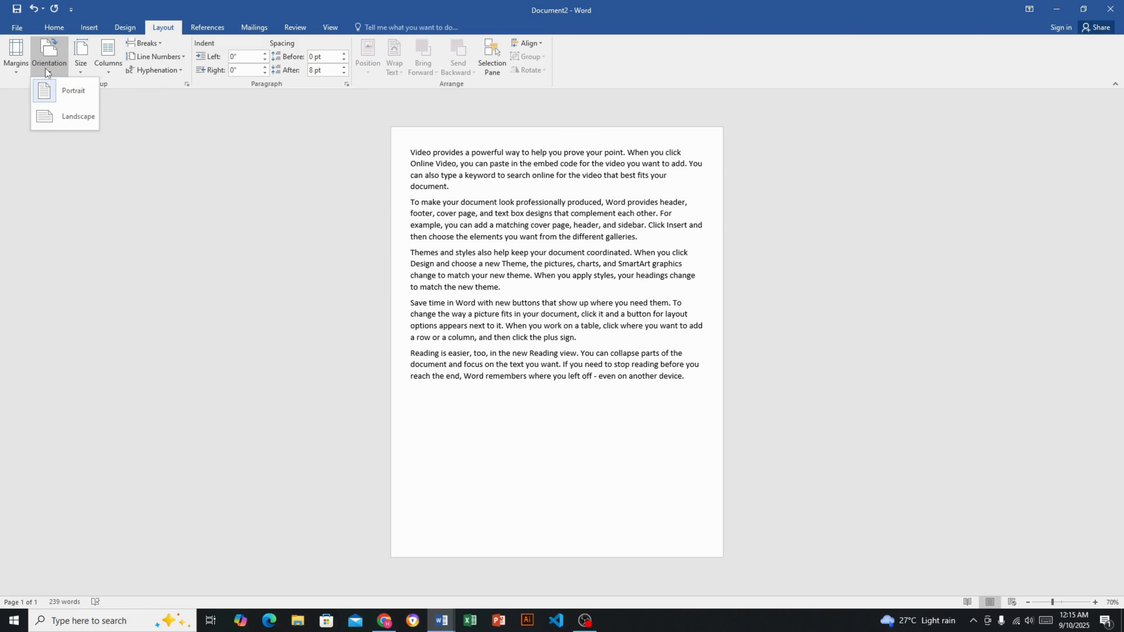
left_click(201, 252)
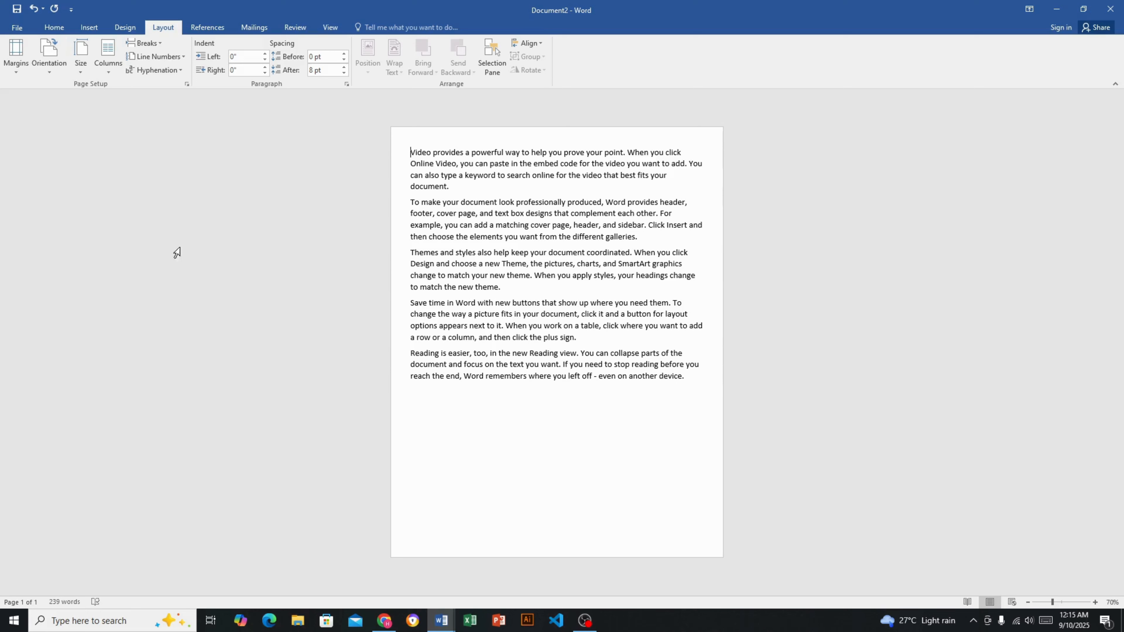
Try the A4 and A3 paper sizes on the document, and return it to Letter (8.5" x 11").
left_click(82, 75)
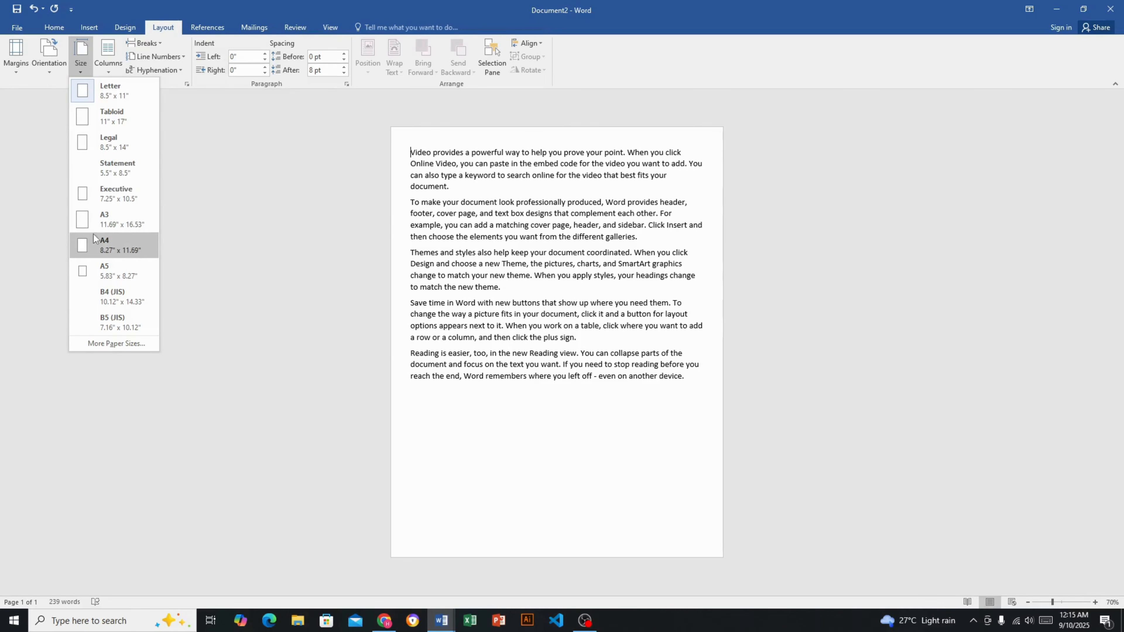
left_click(96, 249)
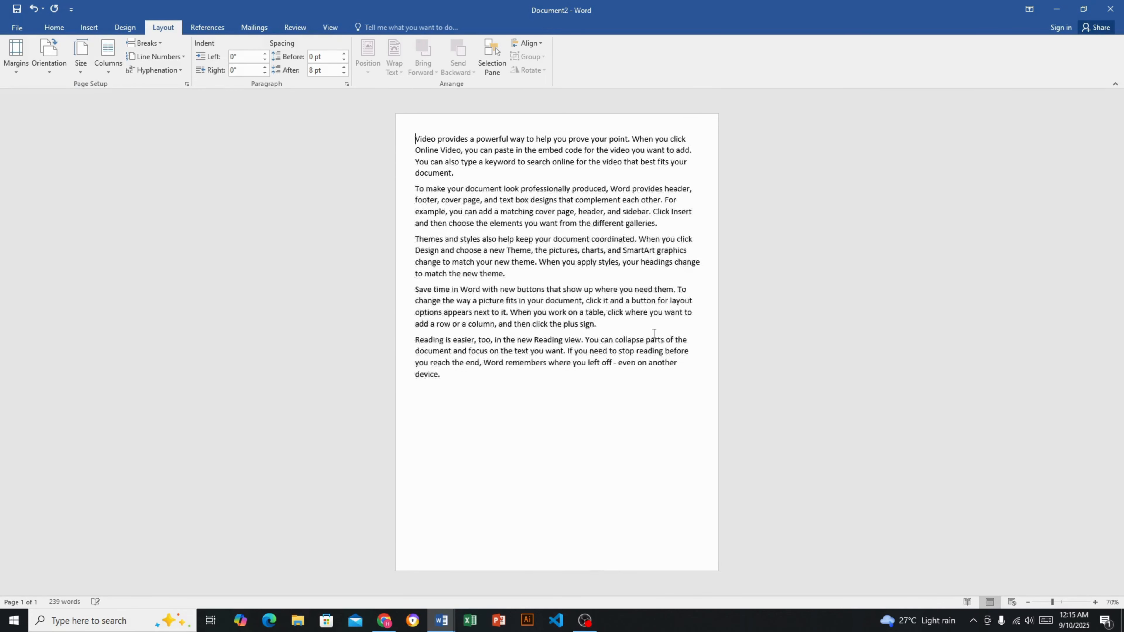
left_click(83, 71)
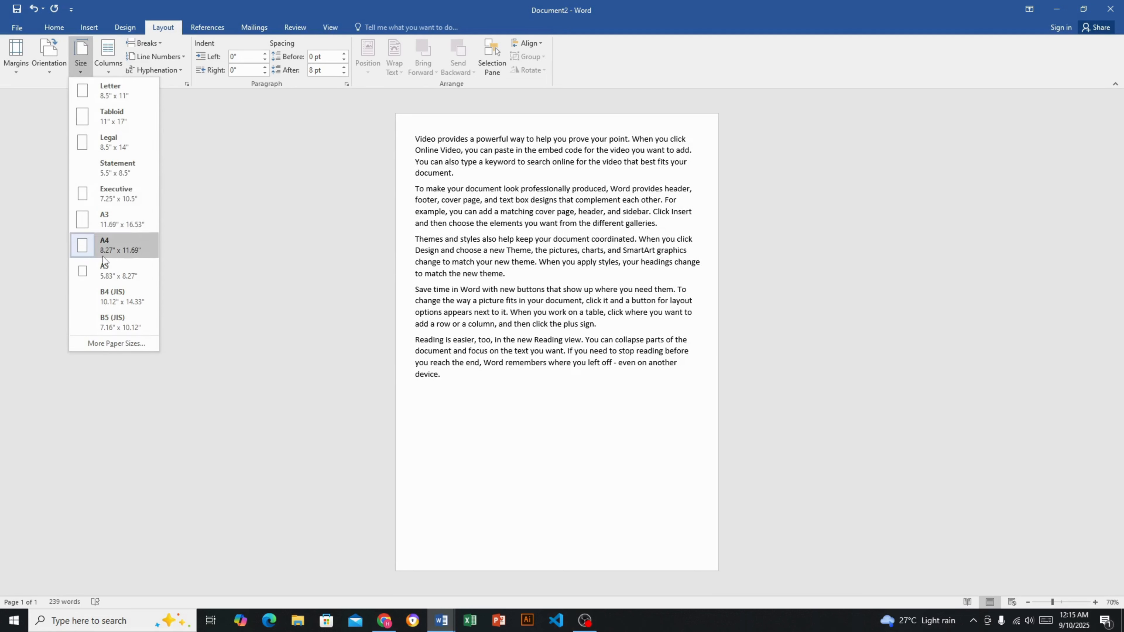
left_click(108, 219)
left_click(79, 67)
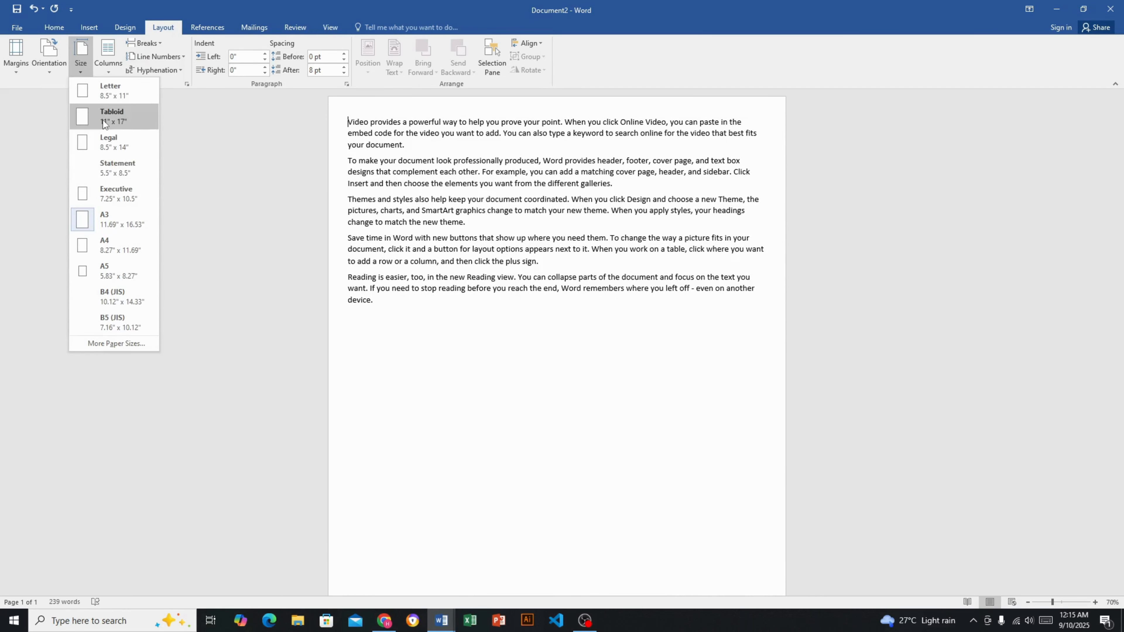
left_click(105, 92)
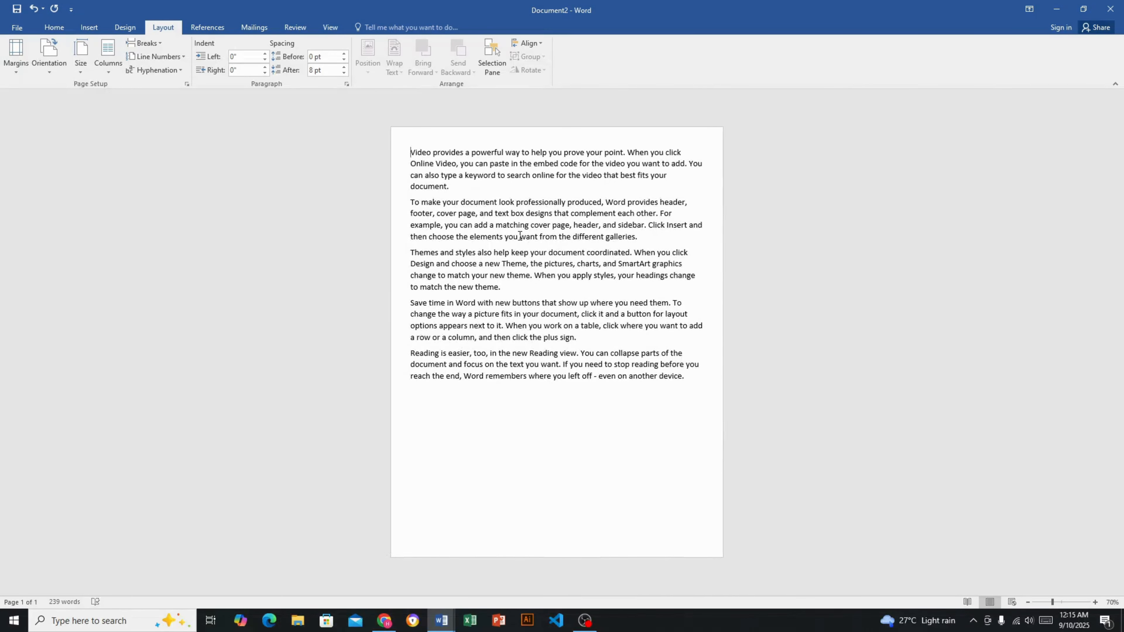
left_click_drag(698, 381, 411, 149)
left_click(217, 149)
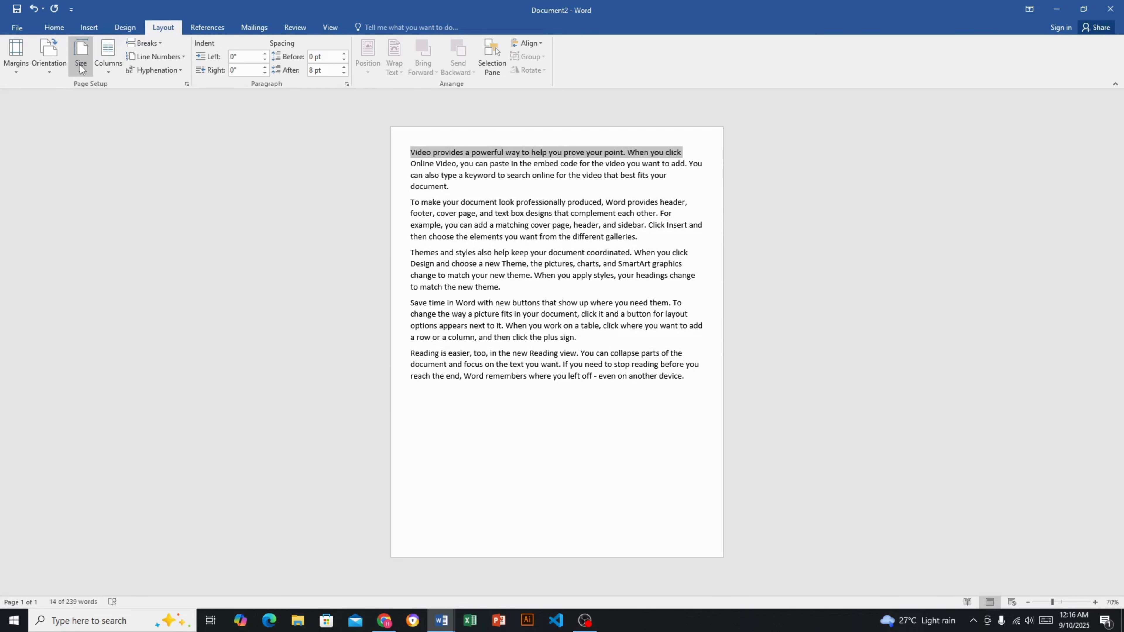
left_click(81, 65)
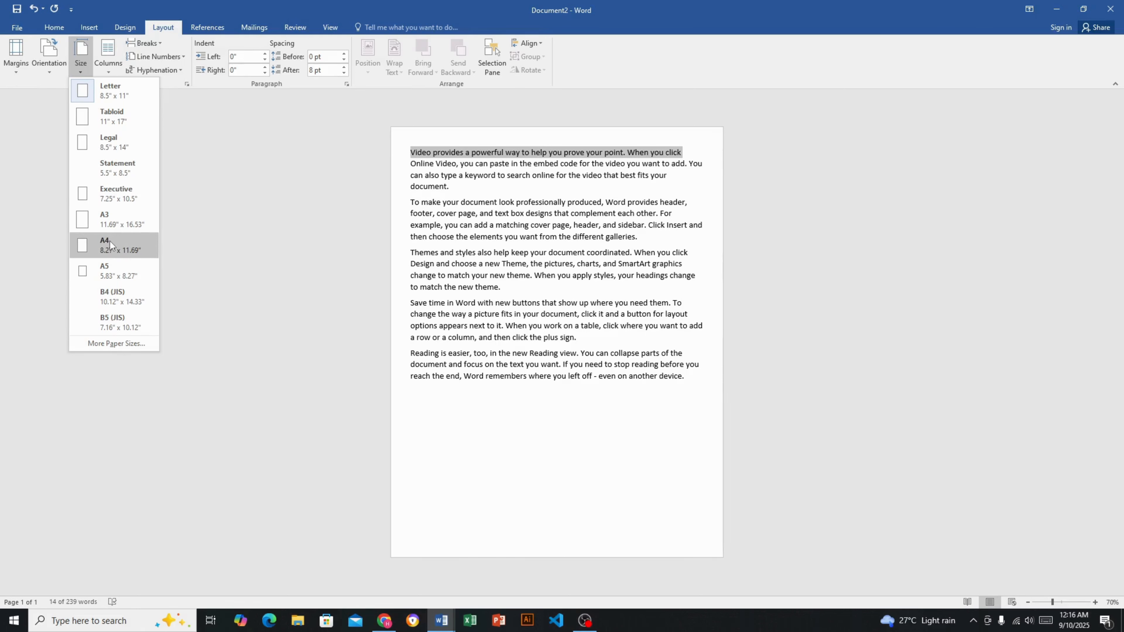
left_click(286, 197)
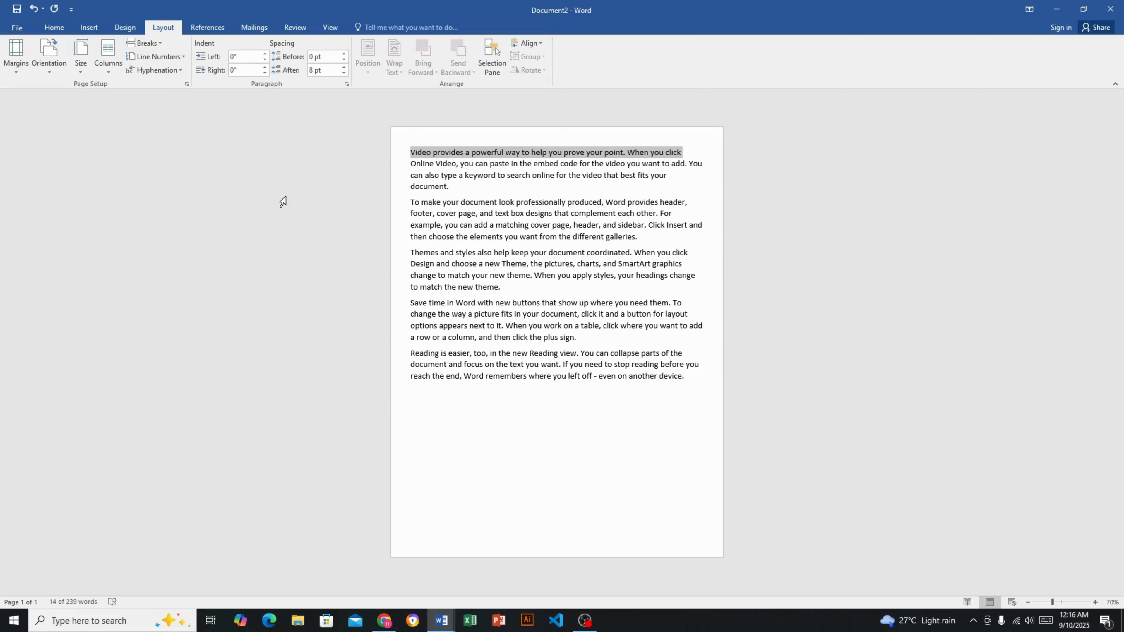
left_click(681, 414)
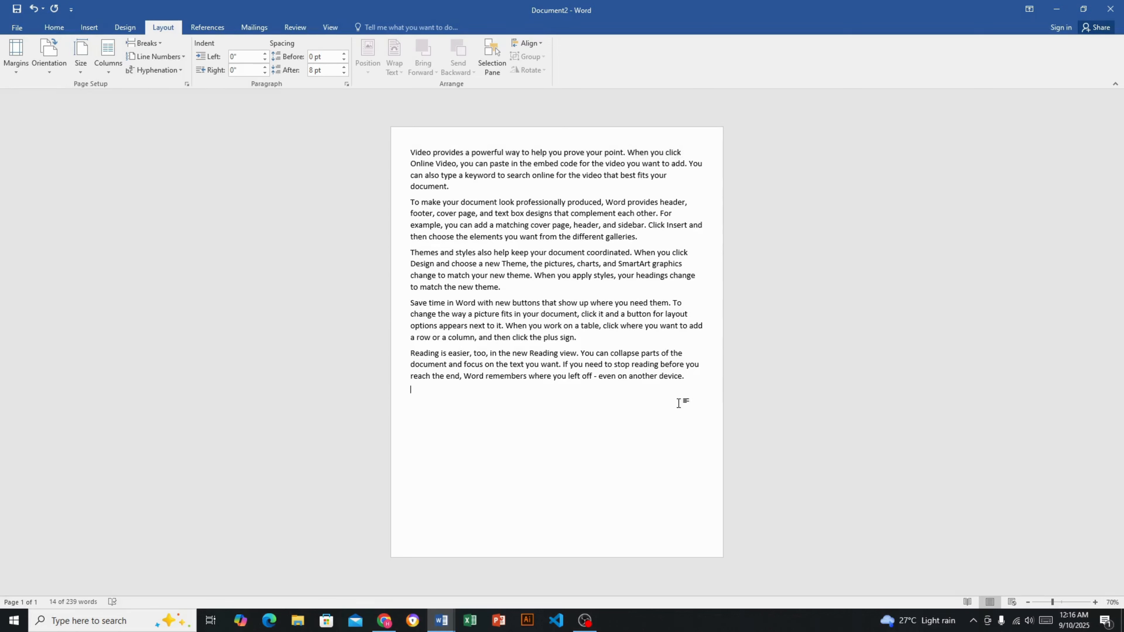
left_click(404, 149)
scroll(610, 285, "up", 8)
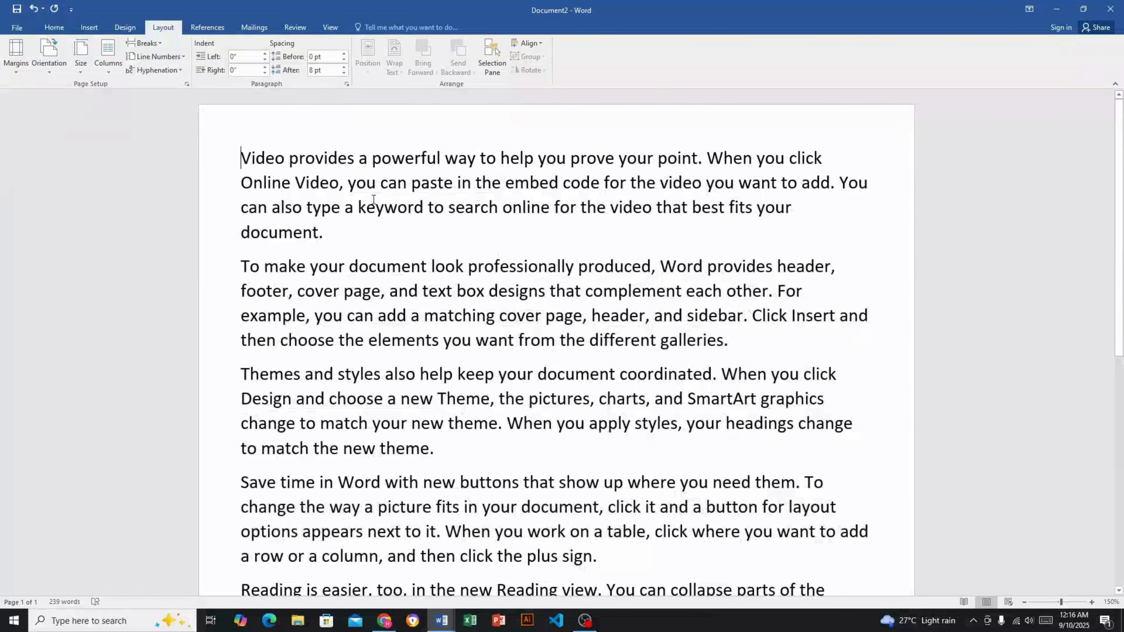
left_click_drag(242, 158, 745, 233)
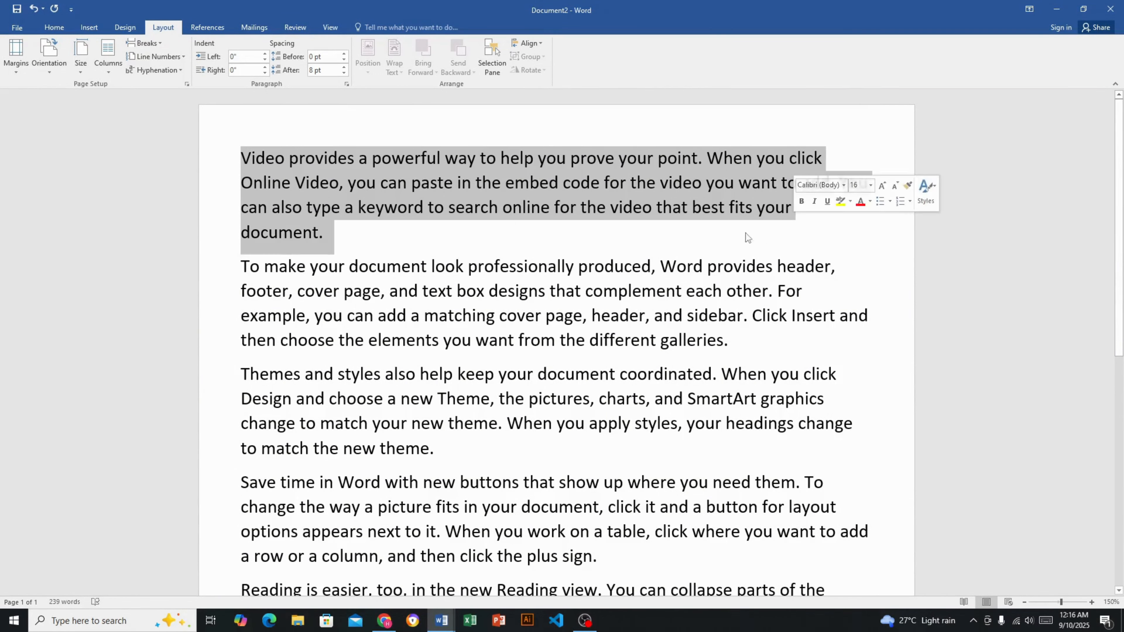
left_click(560, 237)
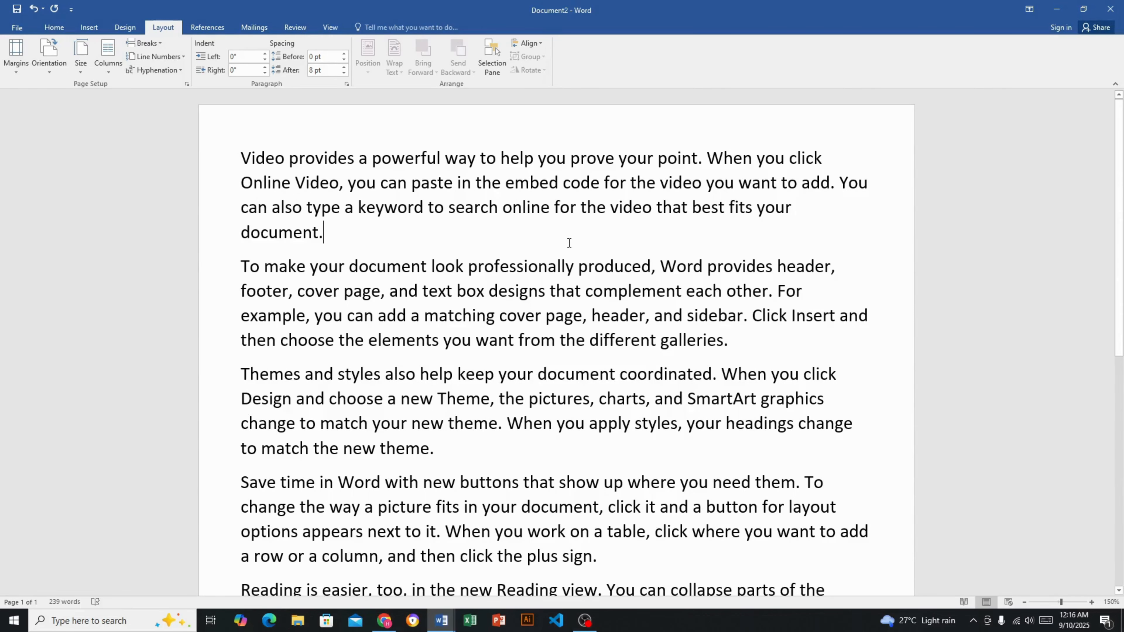
scroll(569, 243, "down", 5, "ctrl")
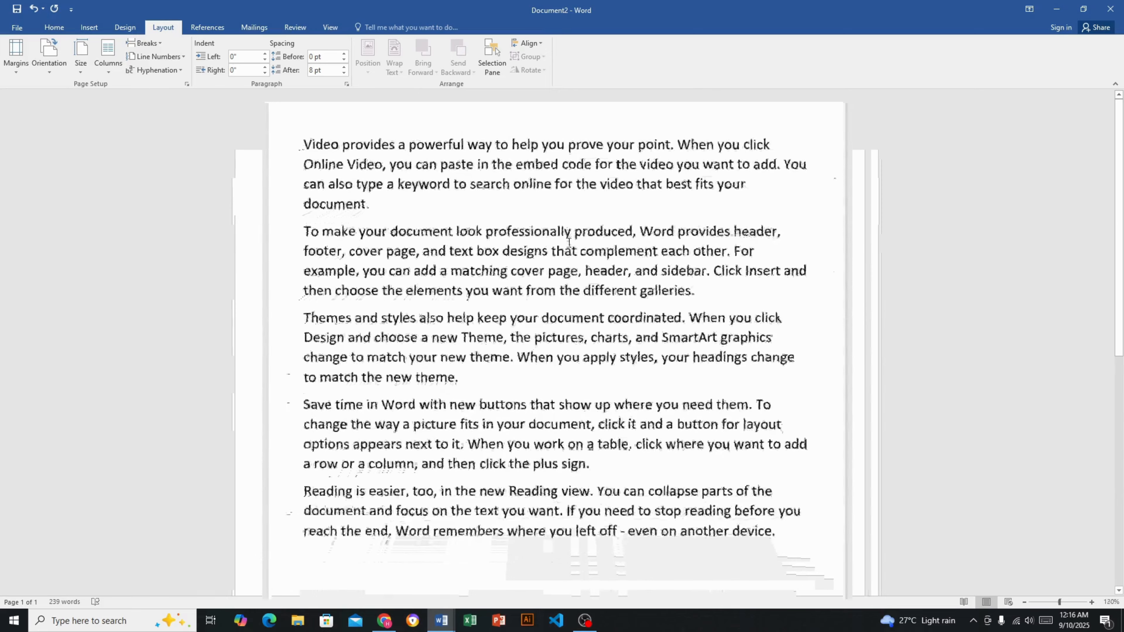
Try the two-column layout on the five sample paragraphs and look over how the text flows across the page.
left_click(102, 72)
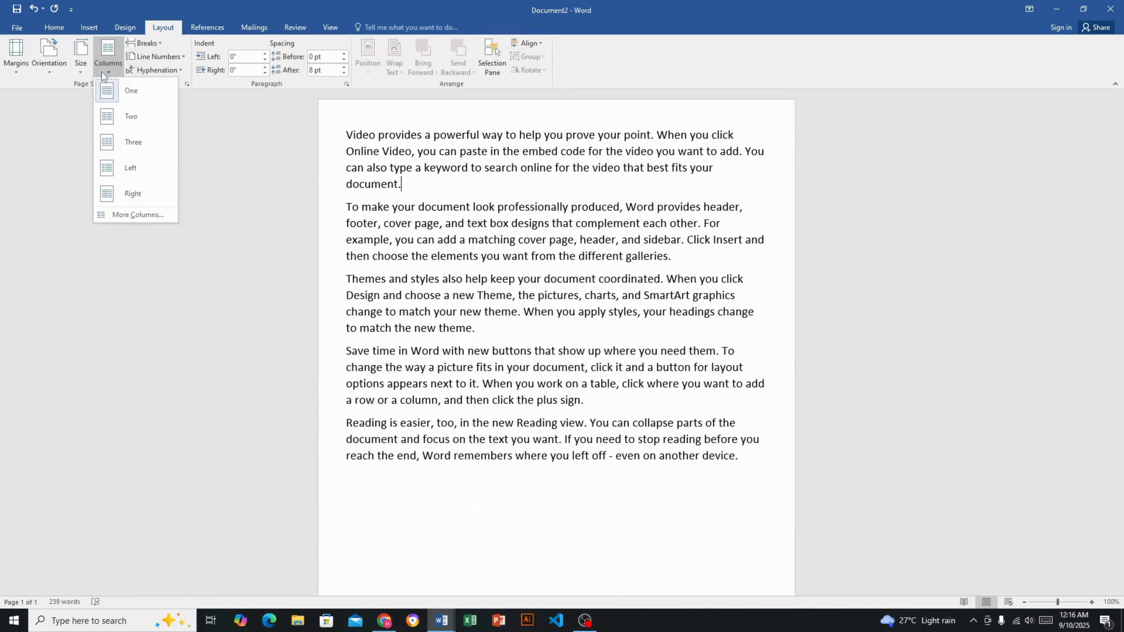
left_click(113, 117)
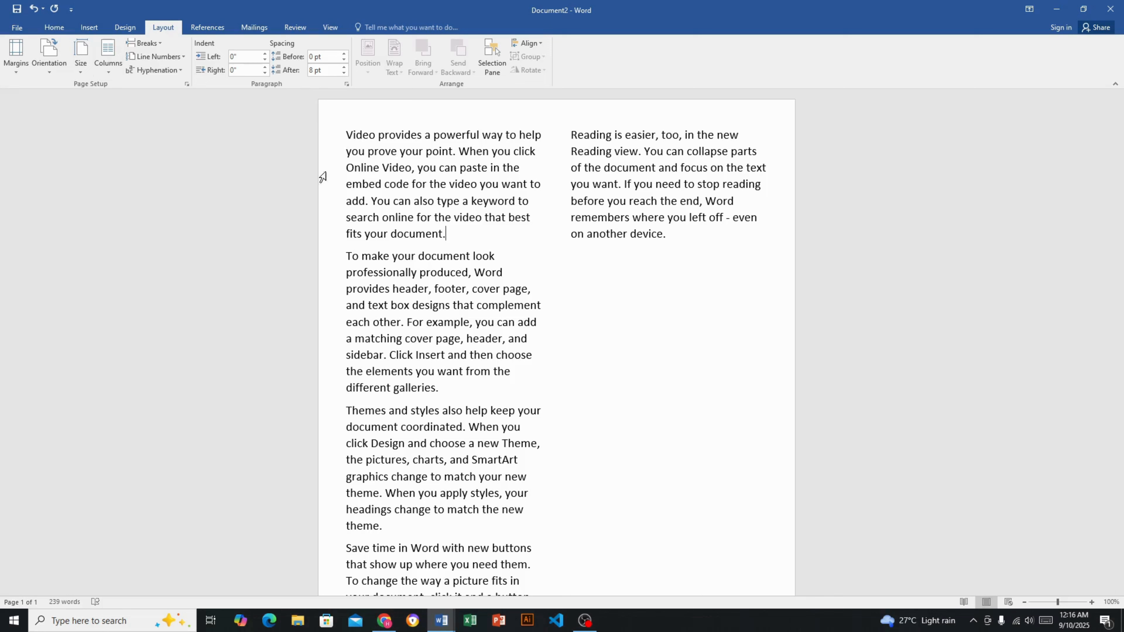
scroll(699, 393, "down", 3)
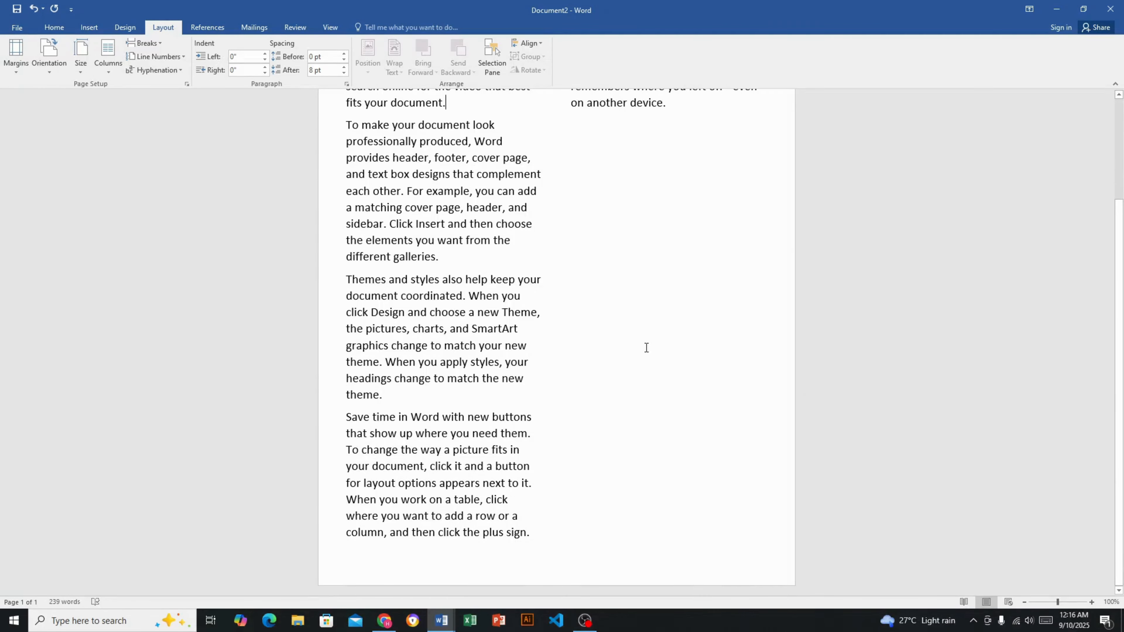
scroll(572, 345, "up", 3)
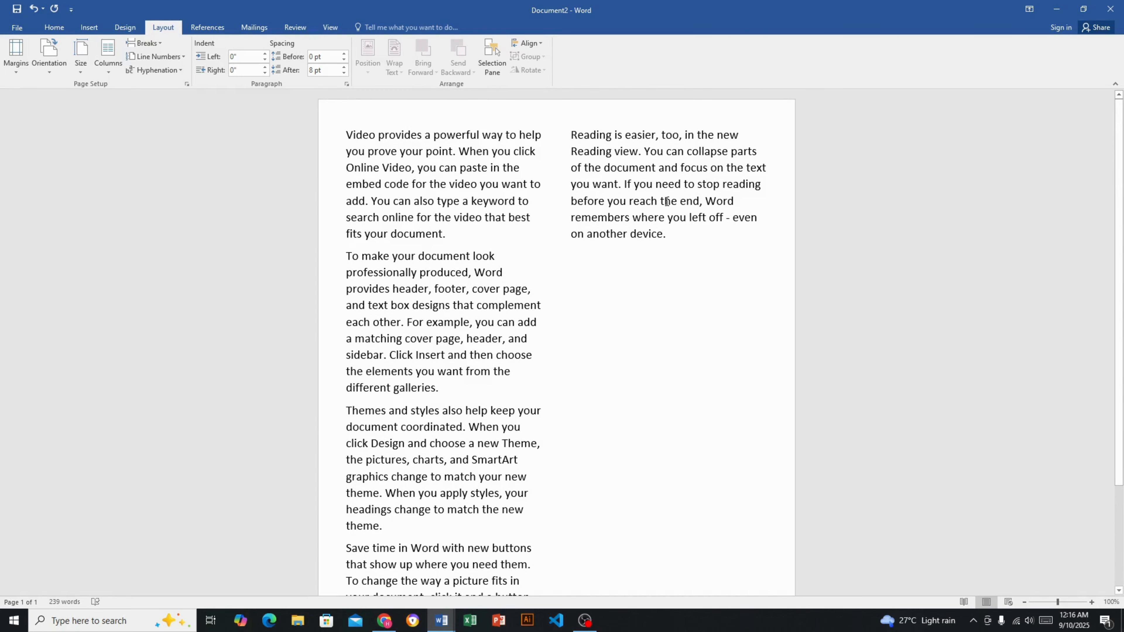
Undo the two-column layout and the page setup changes made before it.
key("ctrl+z")
key("ctrl+z")
key("ctrl+z")
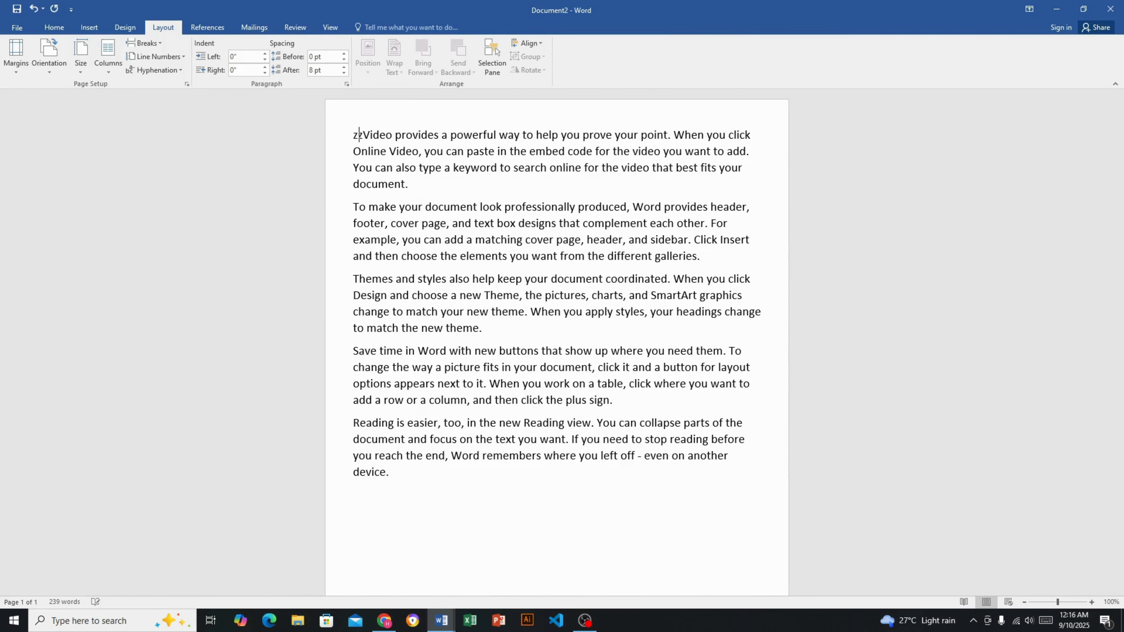
key("ctrl+z")
key("ctrl+z")
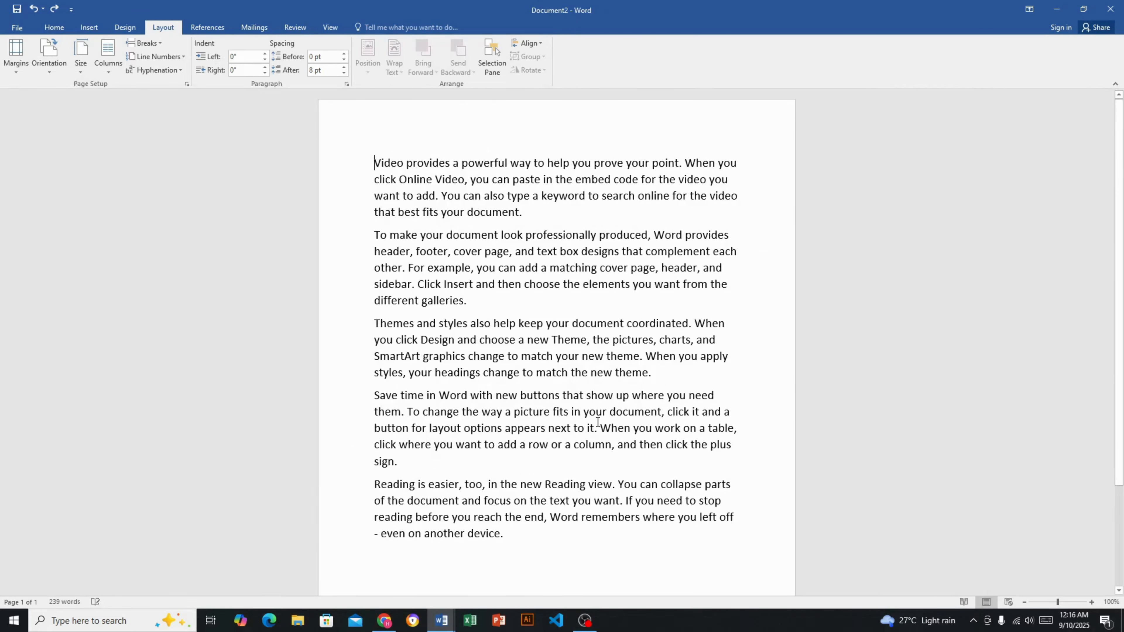
Delete all the existing text and generate nine paragraphs of sample text with =rand(9).
left_click_drag(615, 548, 226, 251)
key("Delete")
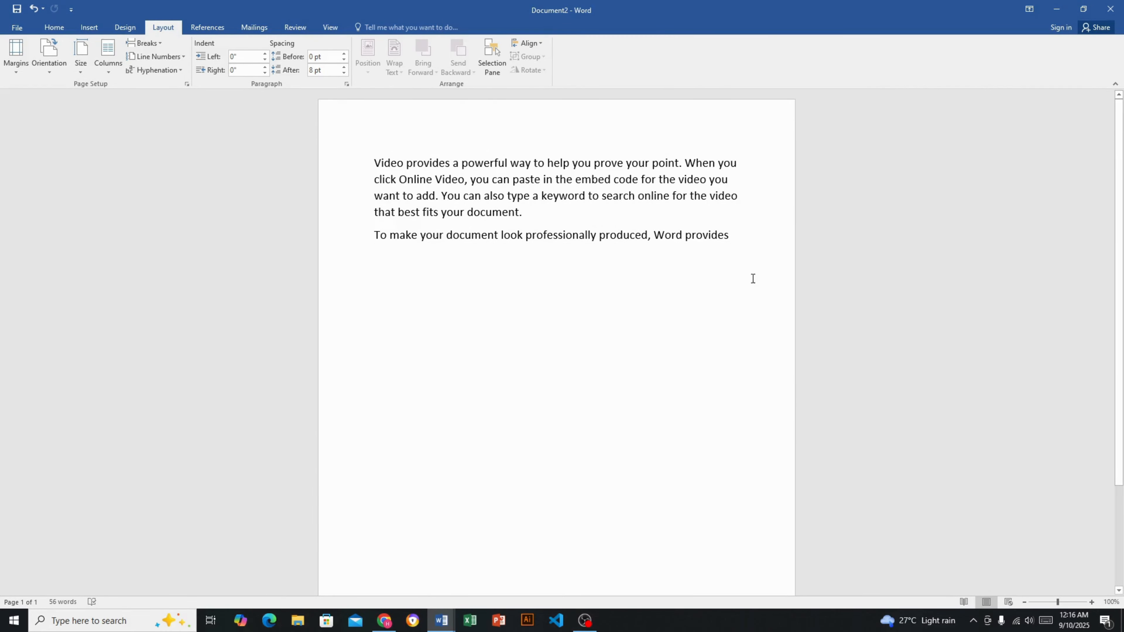
left_click_drag(753, 279, 342, 87)
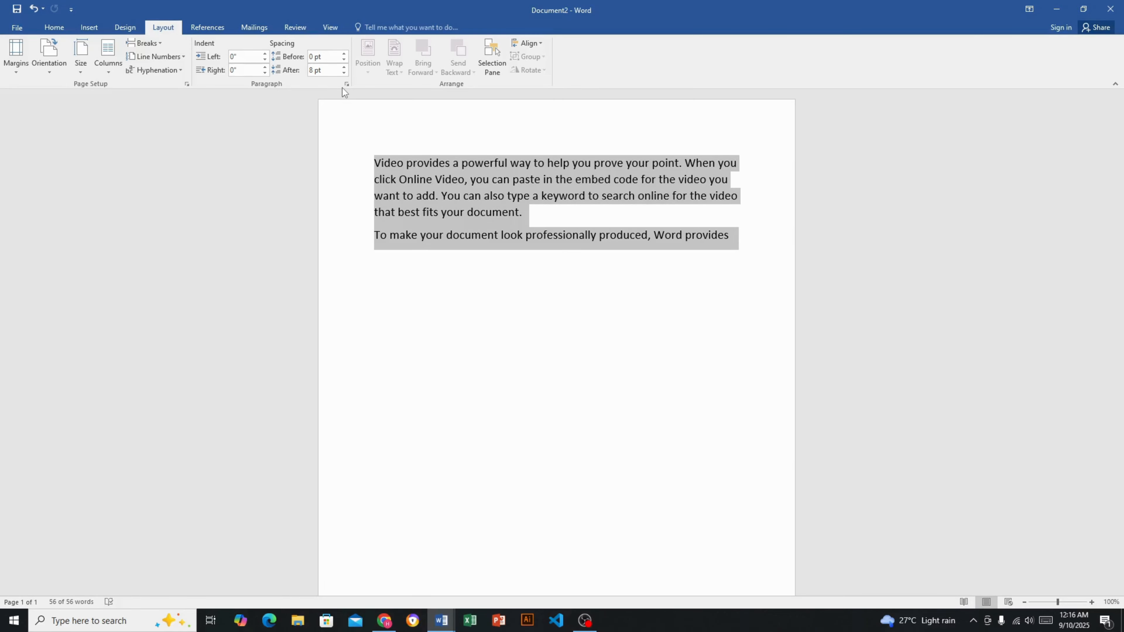
key("Delete")
type("=r")
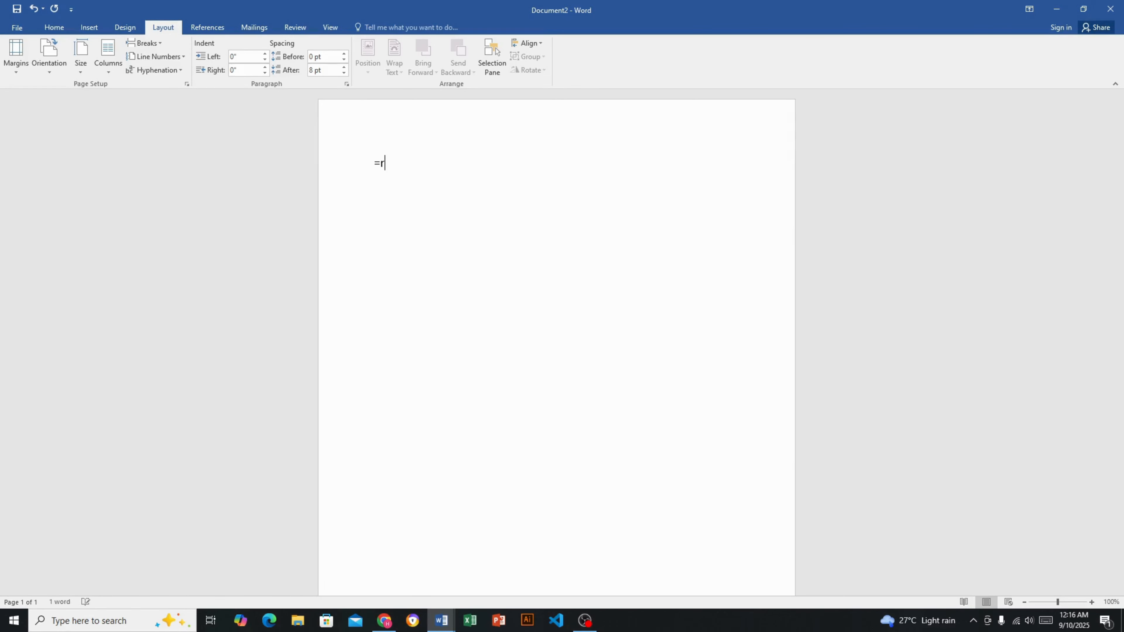
type("and(9)")
key("Return")
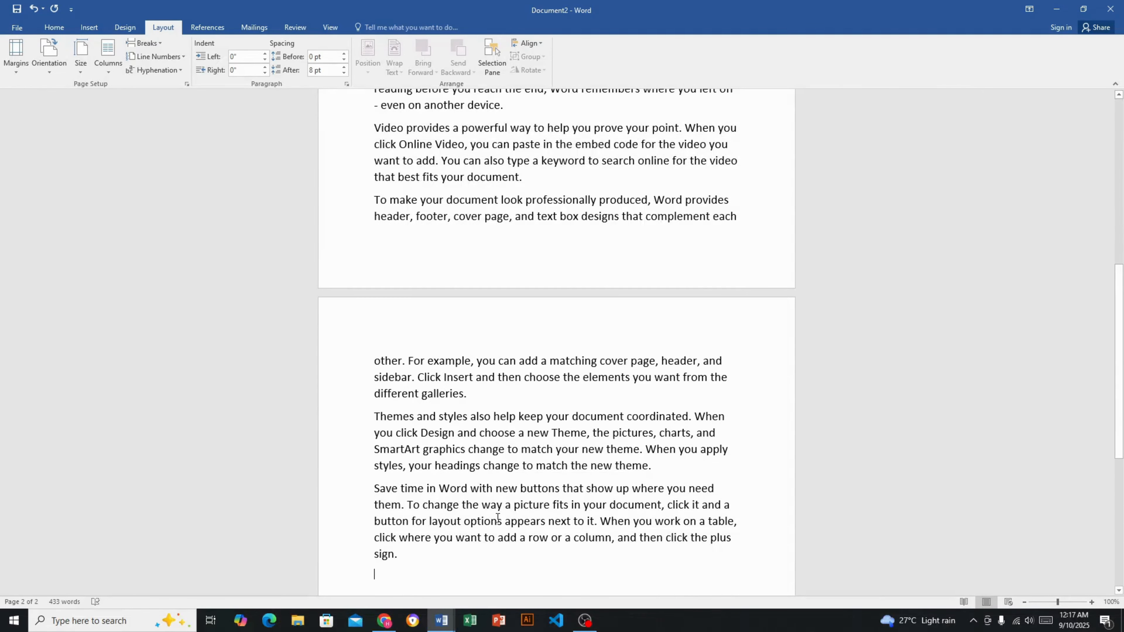
Reduce the font size of the whole document's text to 12 and deselect it.
key("ctrl+a")
left_click(54, 27)
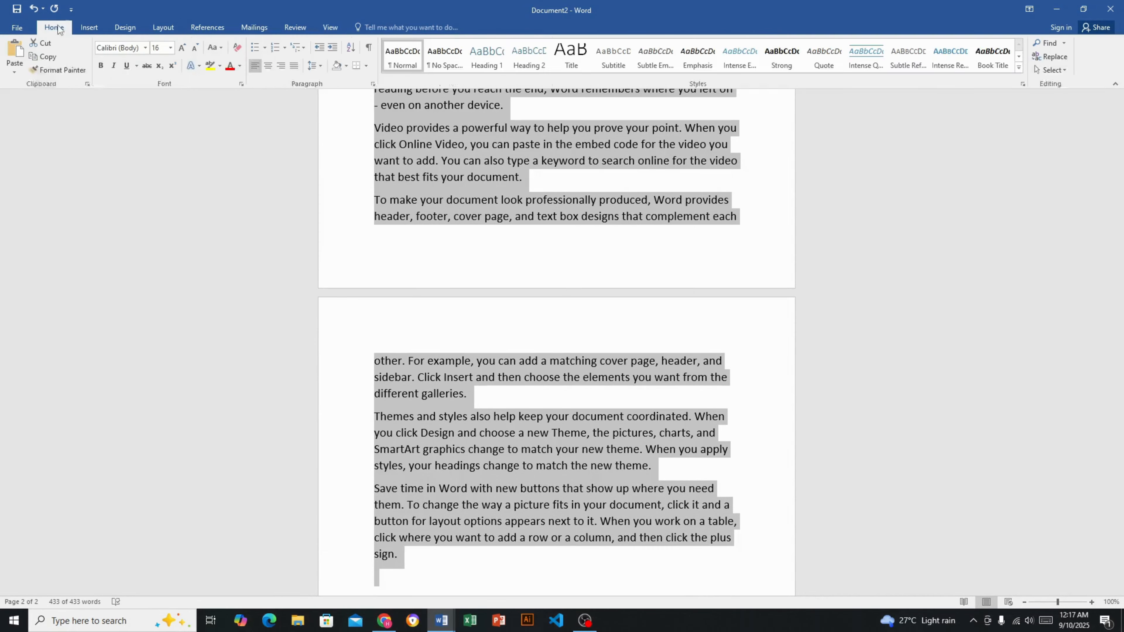
left_click(195, 50)
left_click(195, 51)
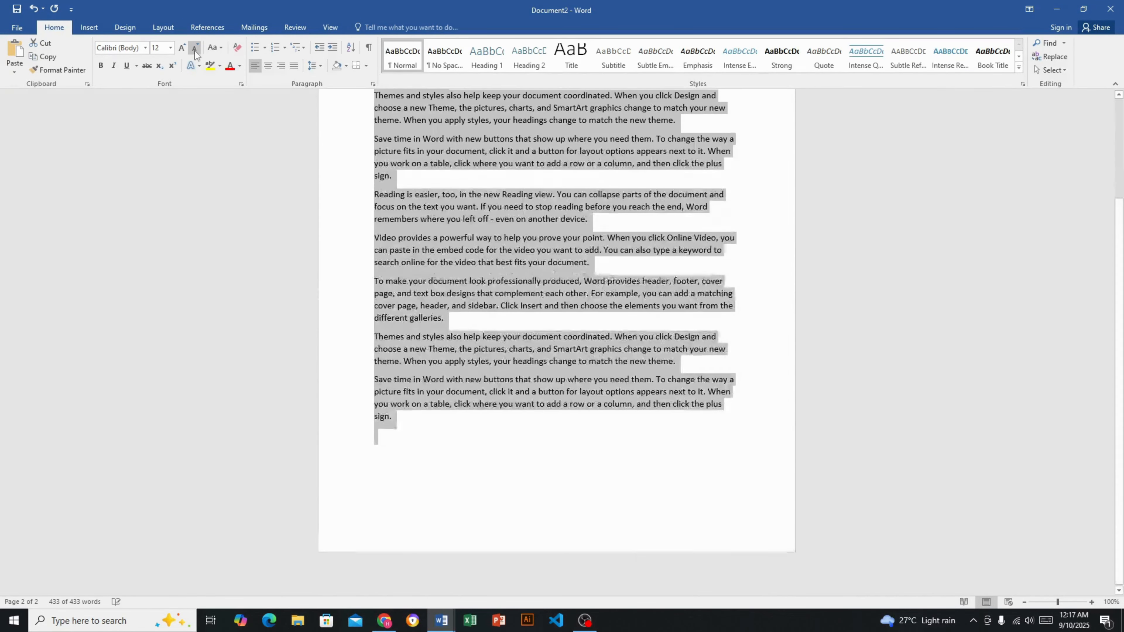
scroll(604, 445, "up", 2)
left_click(466, 578)
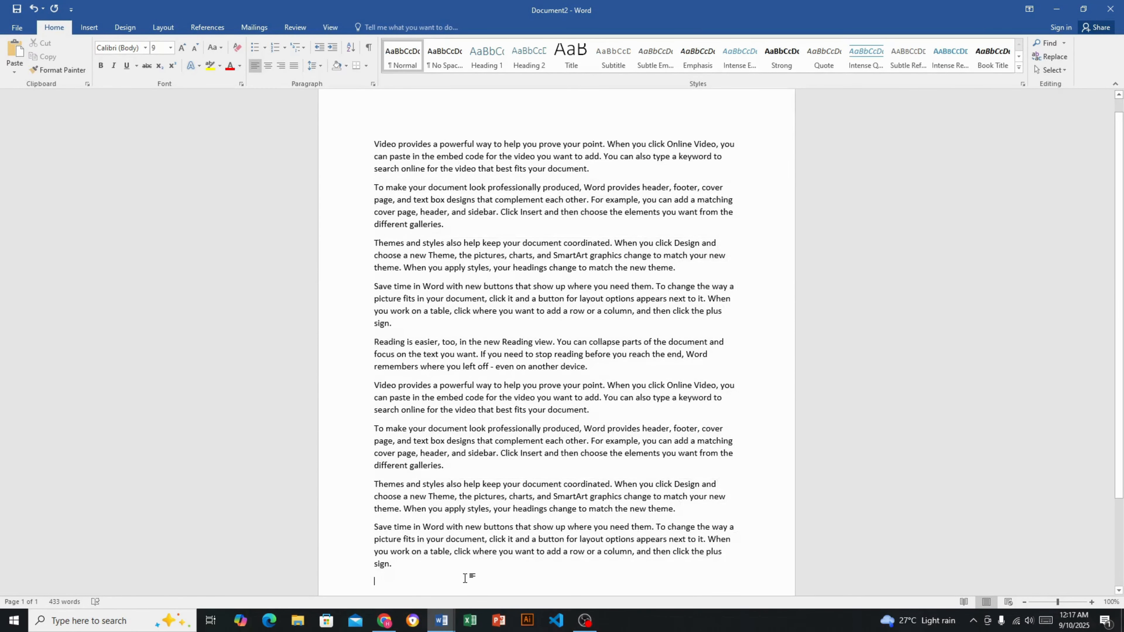
Select all nine paragraphs and arrange them in two columns.
left_click_drag(444, 581, 297, 29)
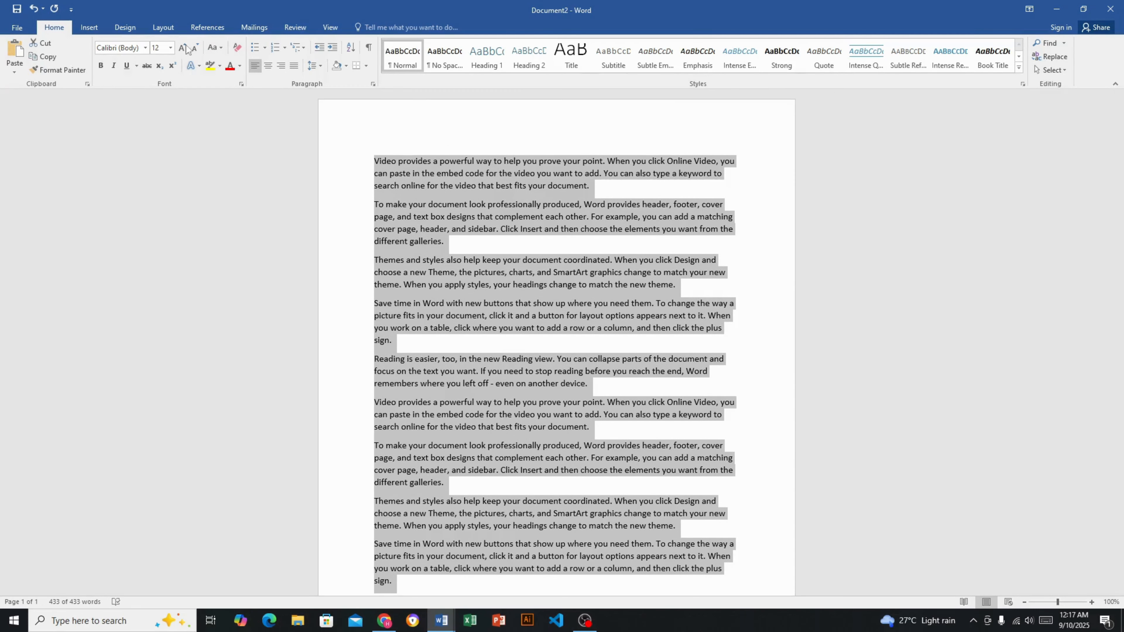
left_click(95, 25)
left_click(164, 27)
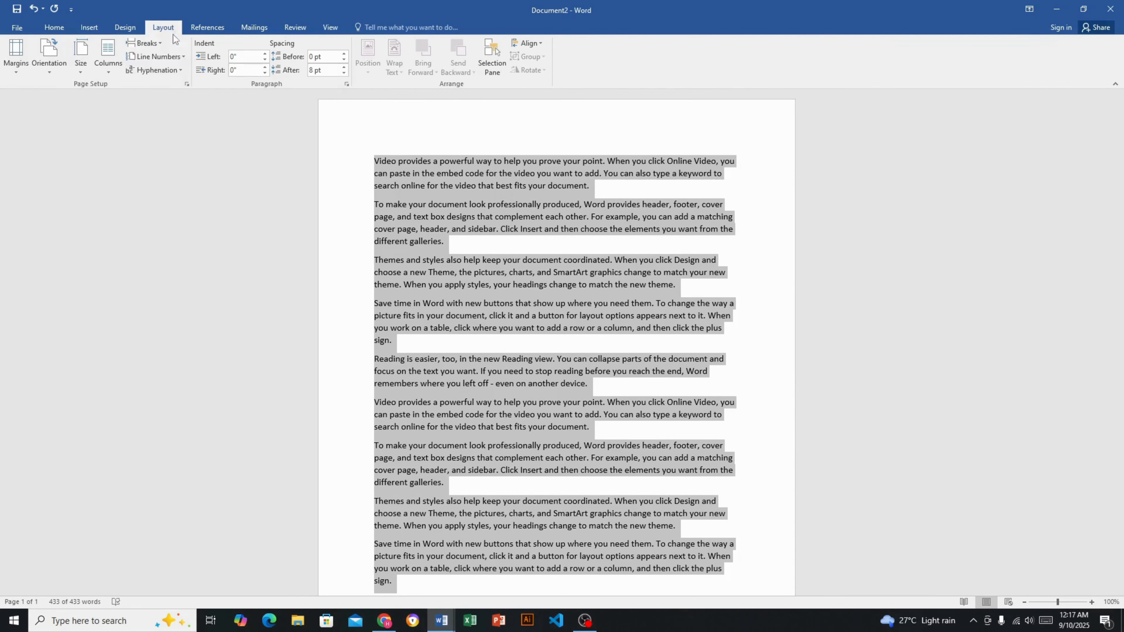
left_click(121, 63)
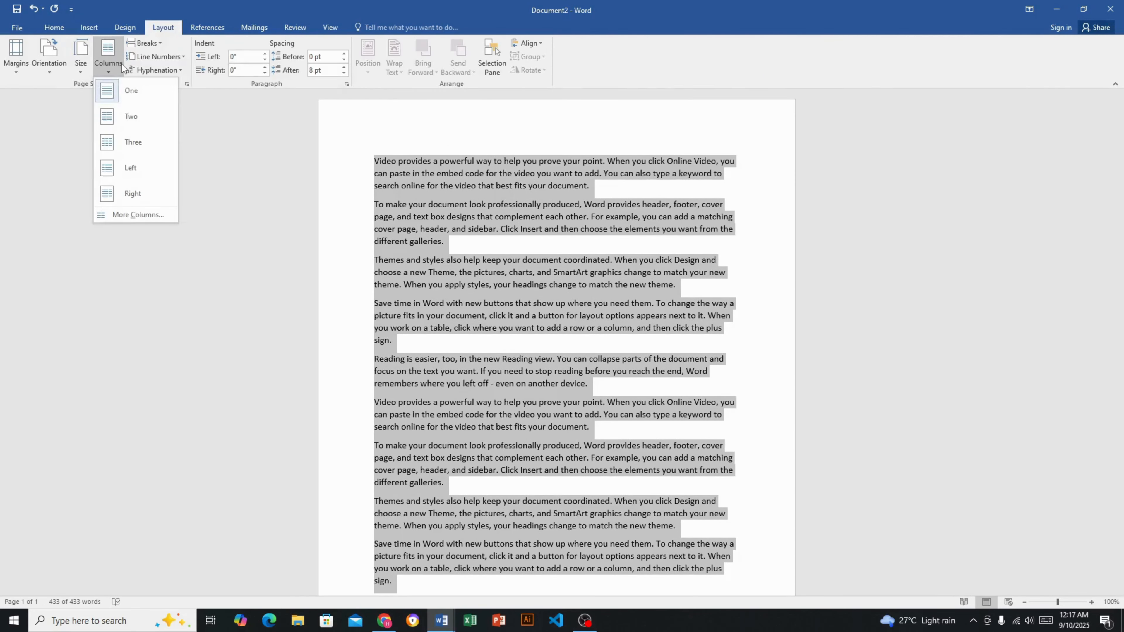
left_click(132, 116)
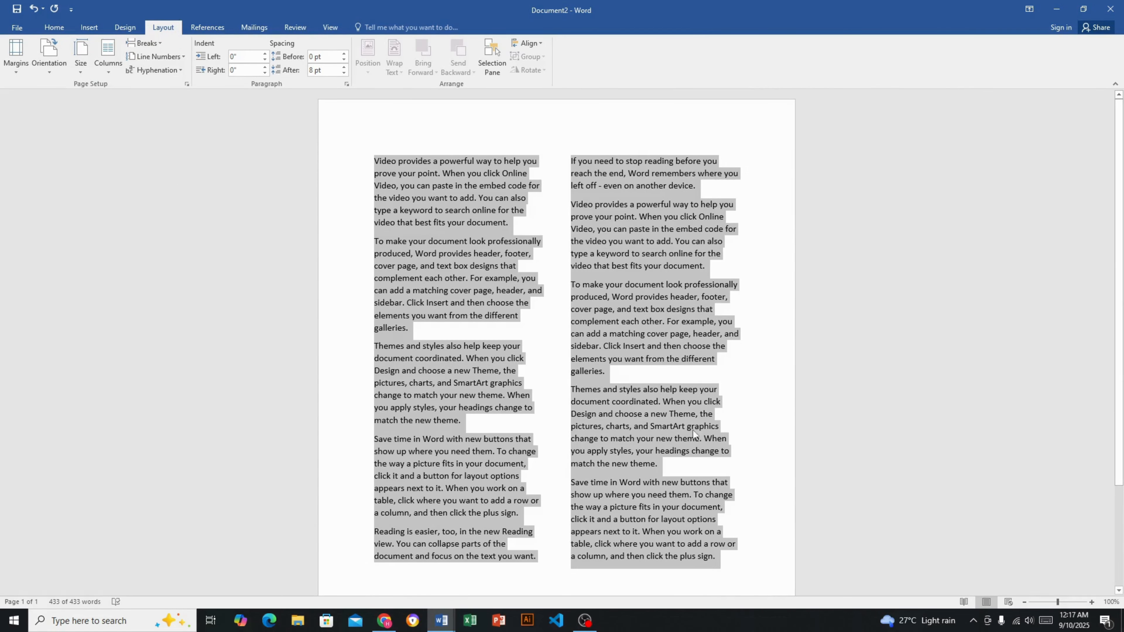
Examine the first line of each column and how the text runs through both columns.
left_click(771, 395)
left_click_drag(539, 161, 331, 161)
left_click(571, 160)
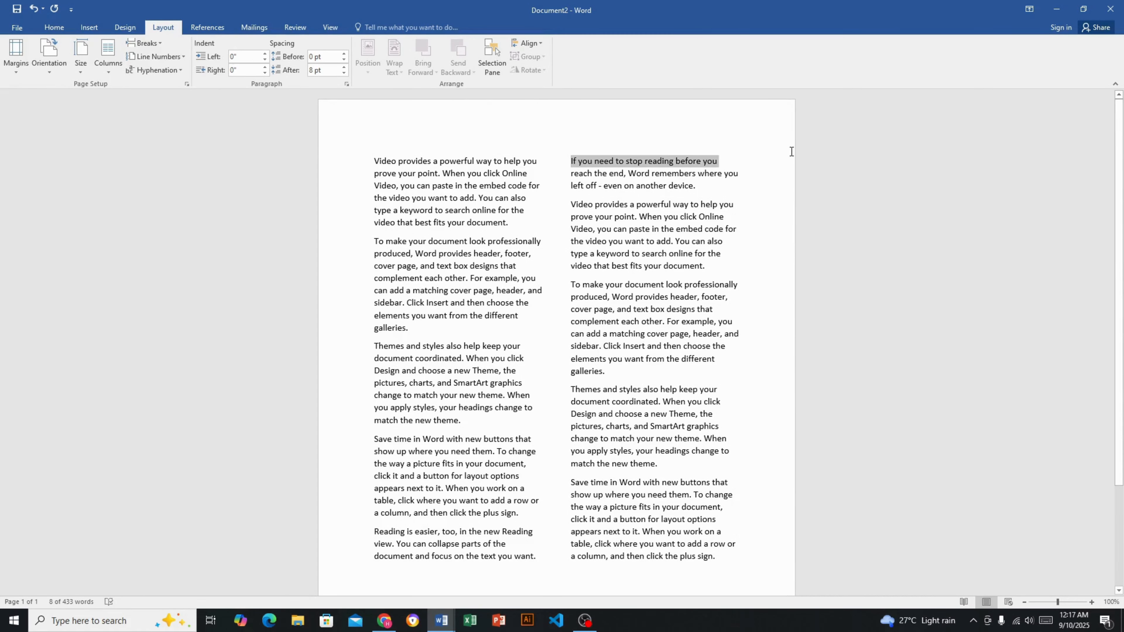
left_click(699, 119)
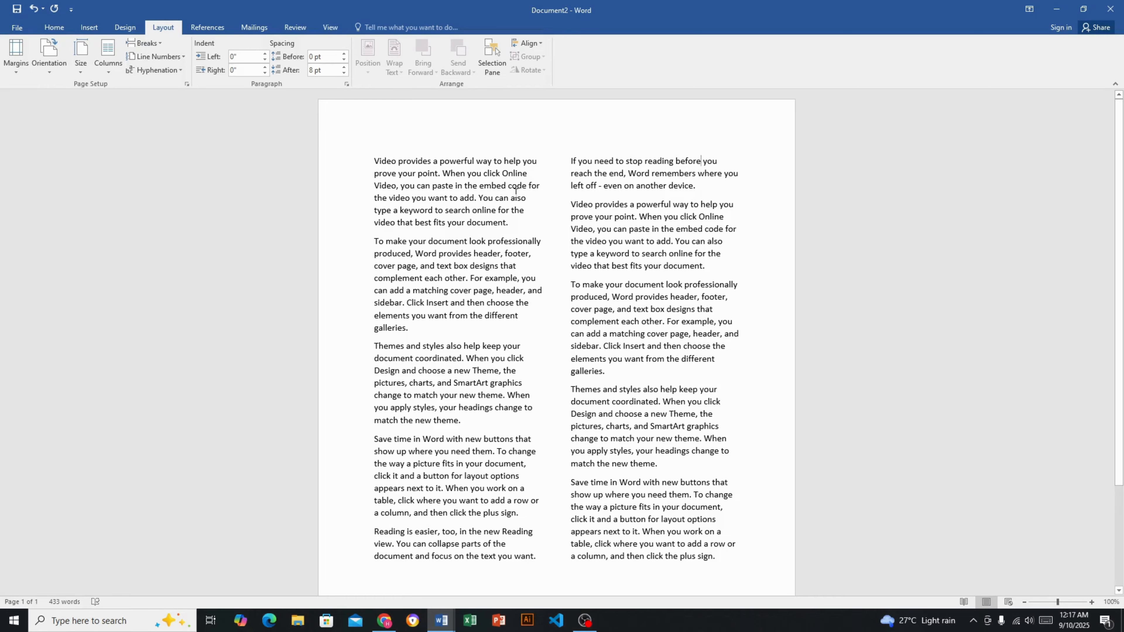
scroll(506, 363, "down", 2)
scroll(507, 364, "up", 2)
scroll(493, 317, "up", 6, "ctrl")
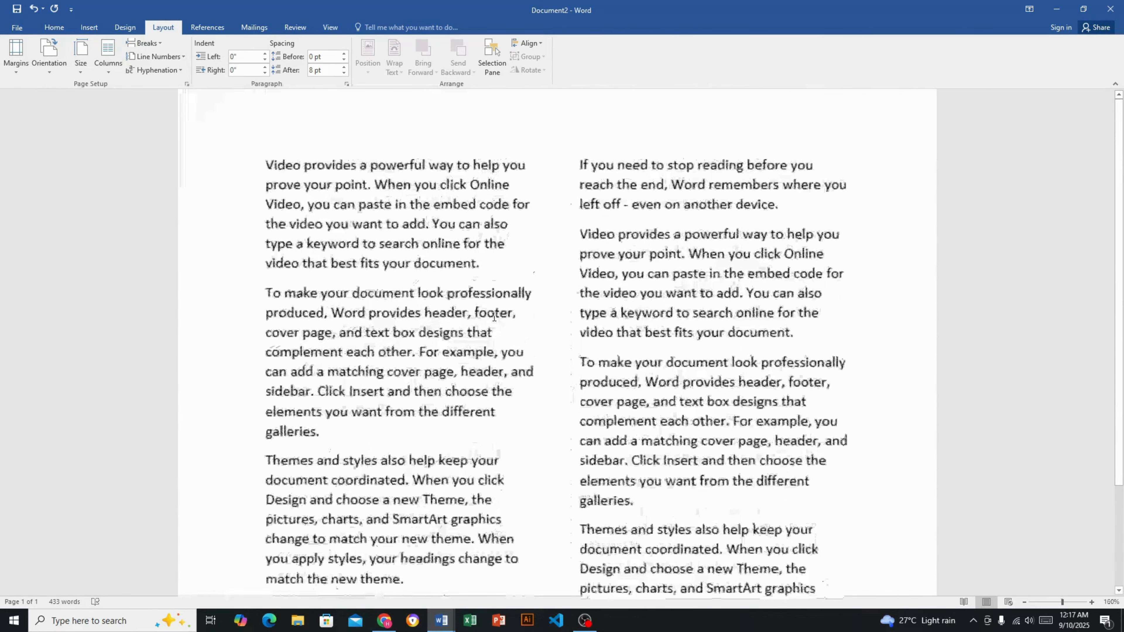
scroll(473, 201, "up", 1)
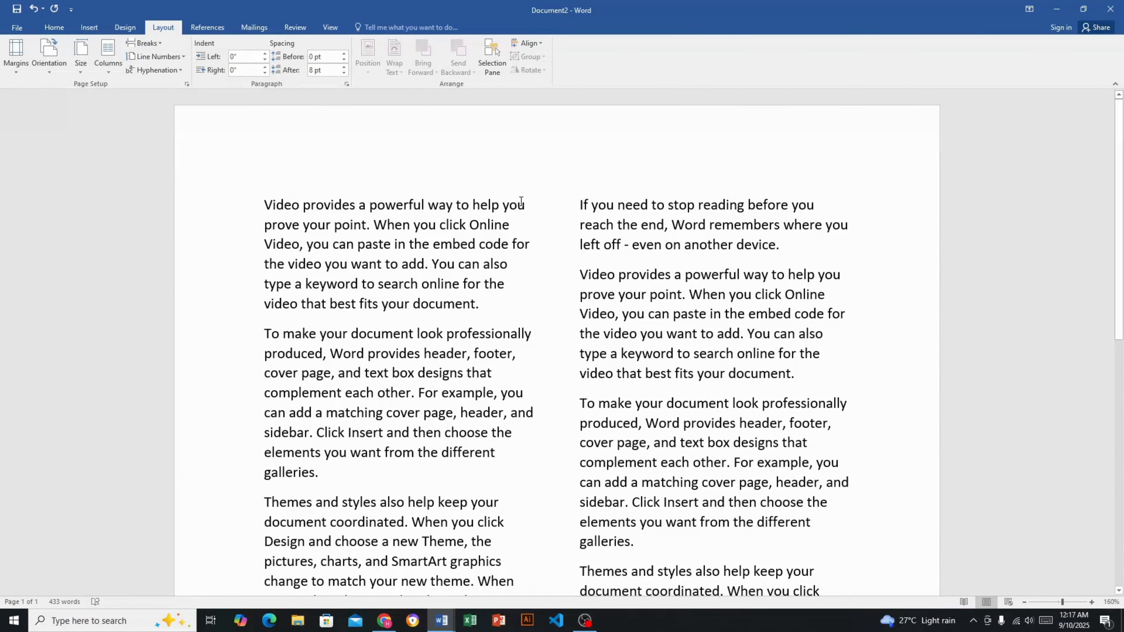
scroll(565, 322, "down", 4, "ctrl")
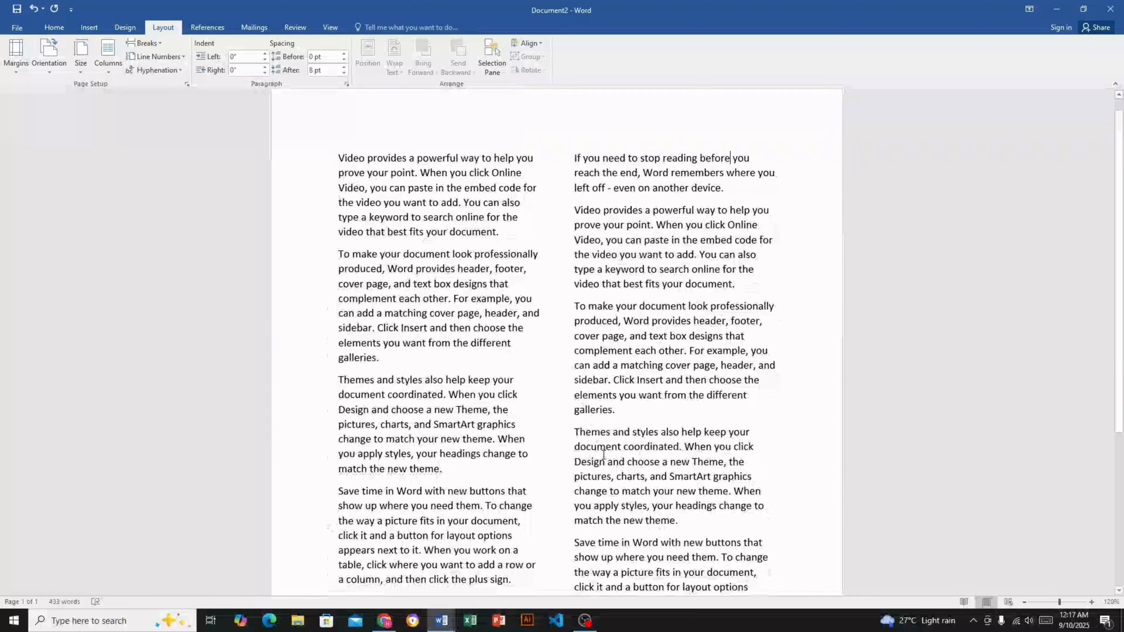
scroll(735, 475, "down", 5)
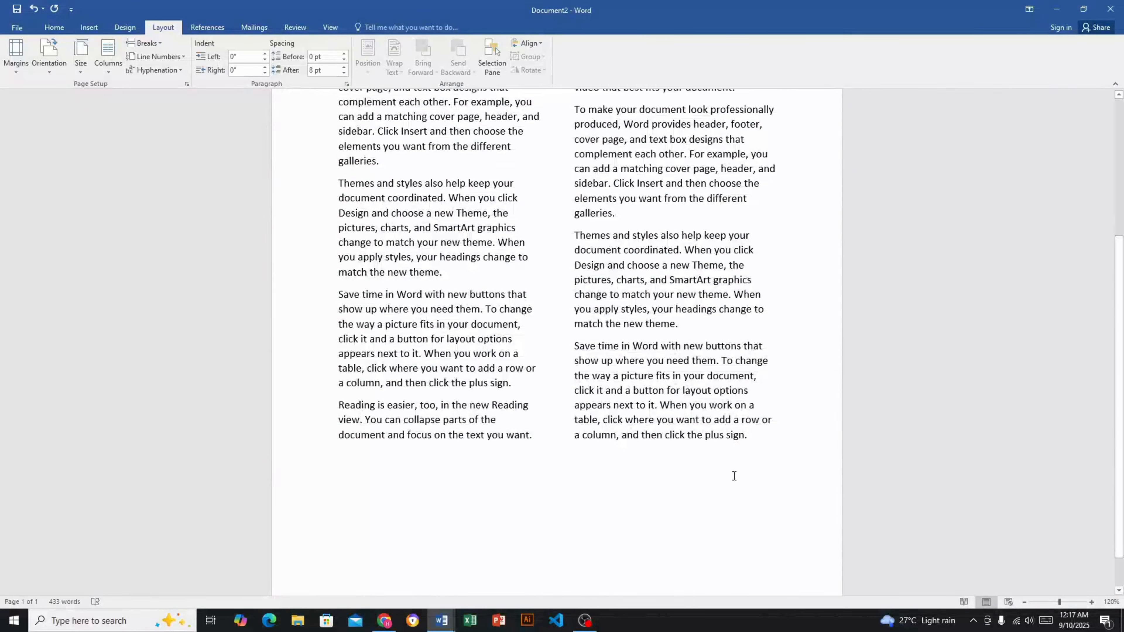
scroll(734, 475, "up", 3)
scroll(733, 477, "down", 2, "ctrl")
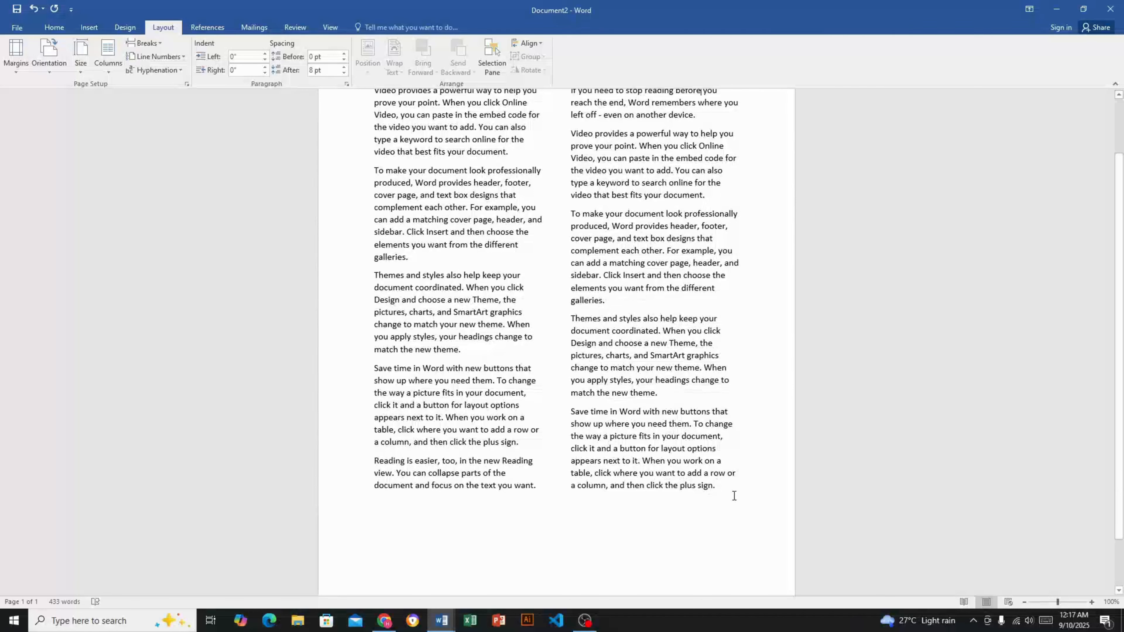
Select the whole text and arrange it in three columns.
key("ctrl+a")
scroll(104, 96, "up", 2)
left_click(108, 57)
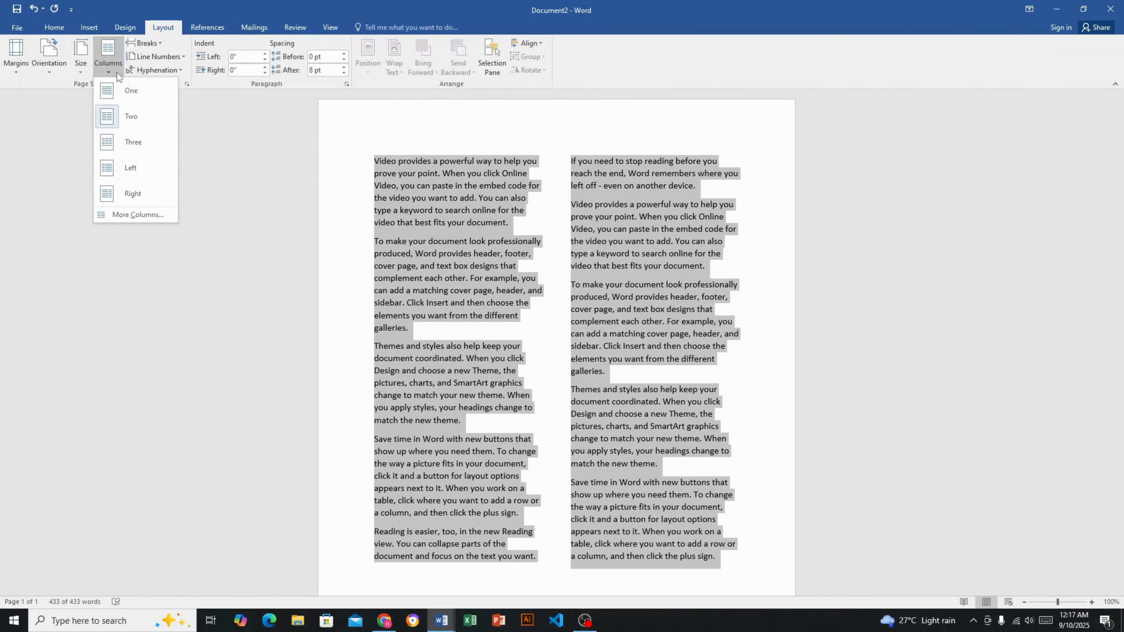
left_click(122, 153)
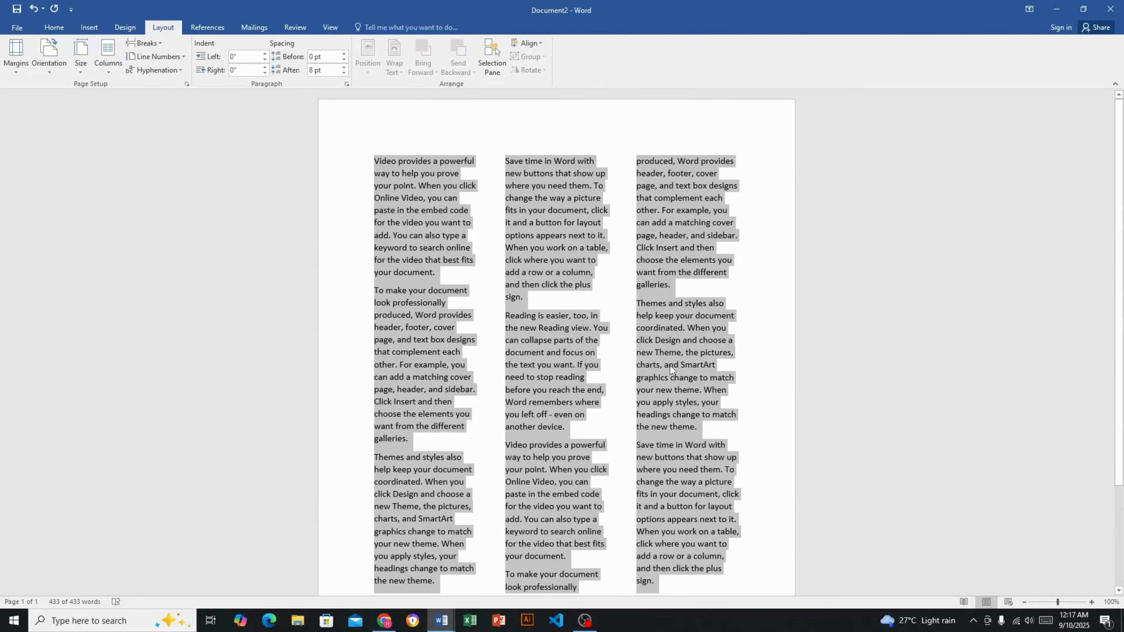
Try the Left column layout on the selected text, and switch it to the Right column layout.
left_click(111, 67)
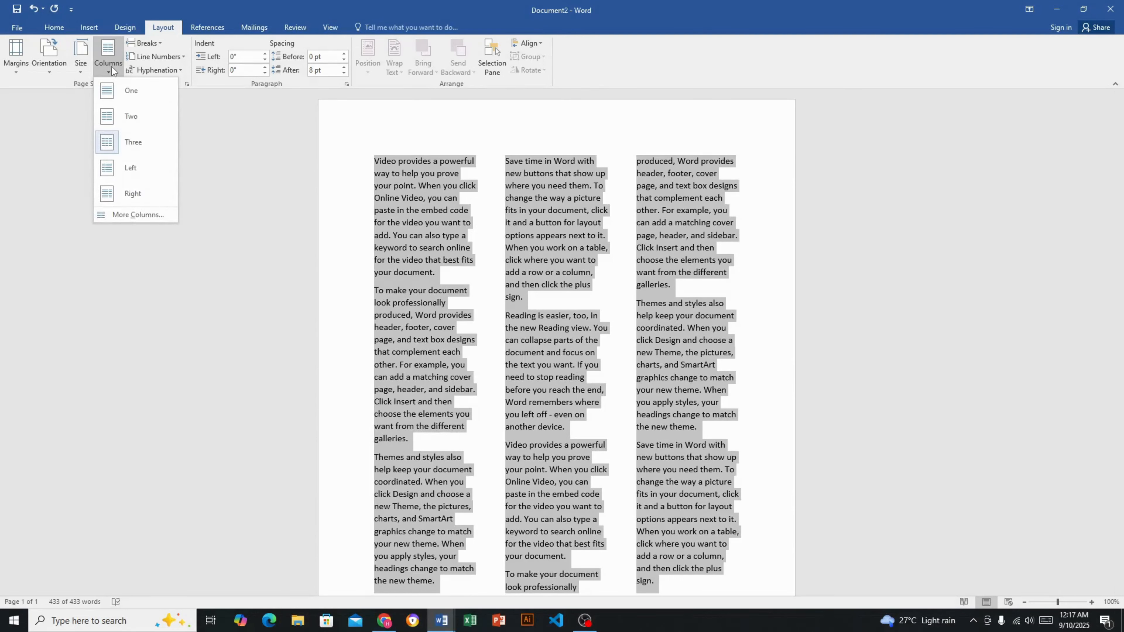
left_click(138, 168)
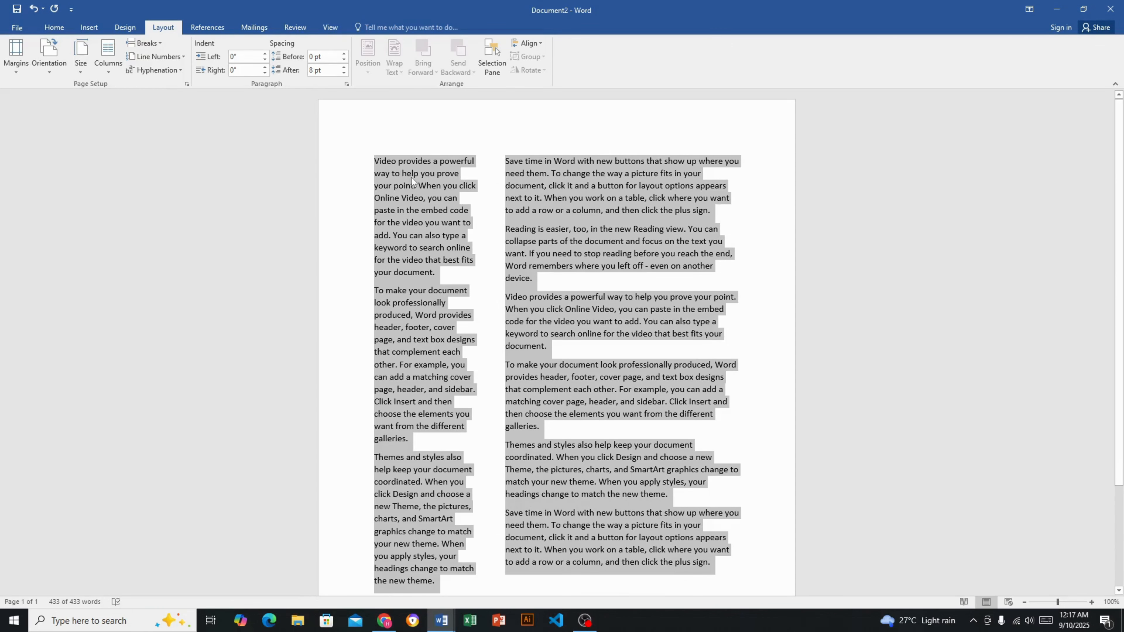
left_click(105, 64)
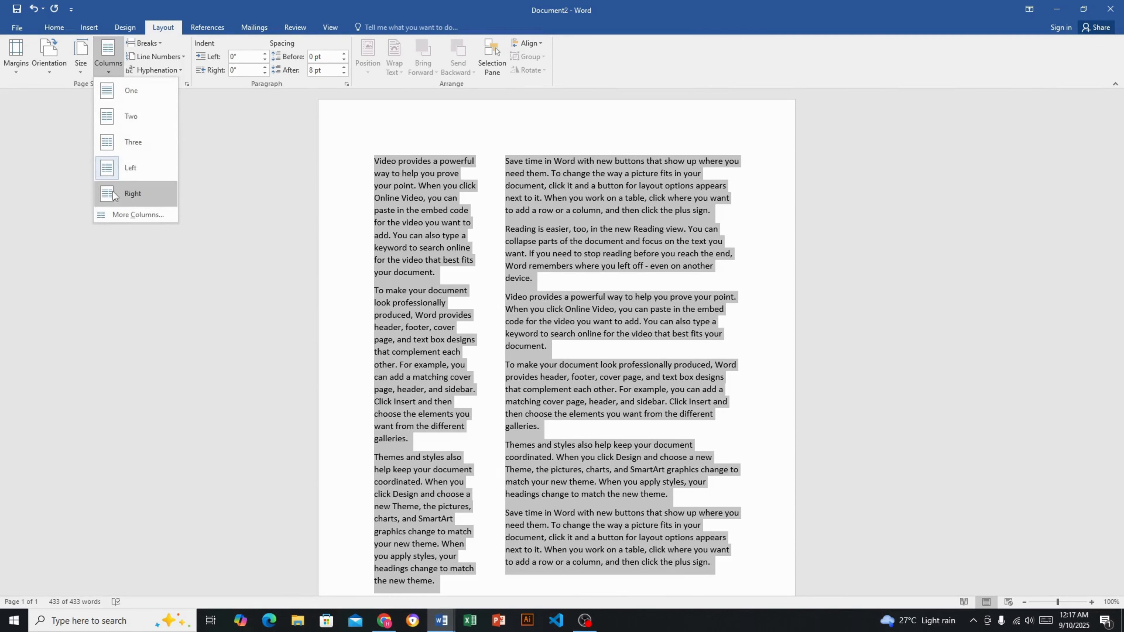
left_click(114, 195)
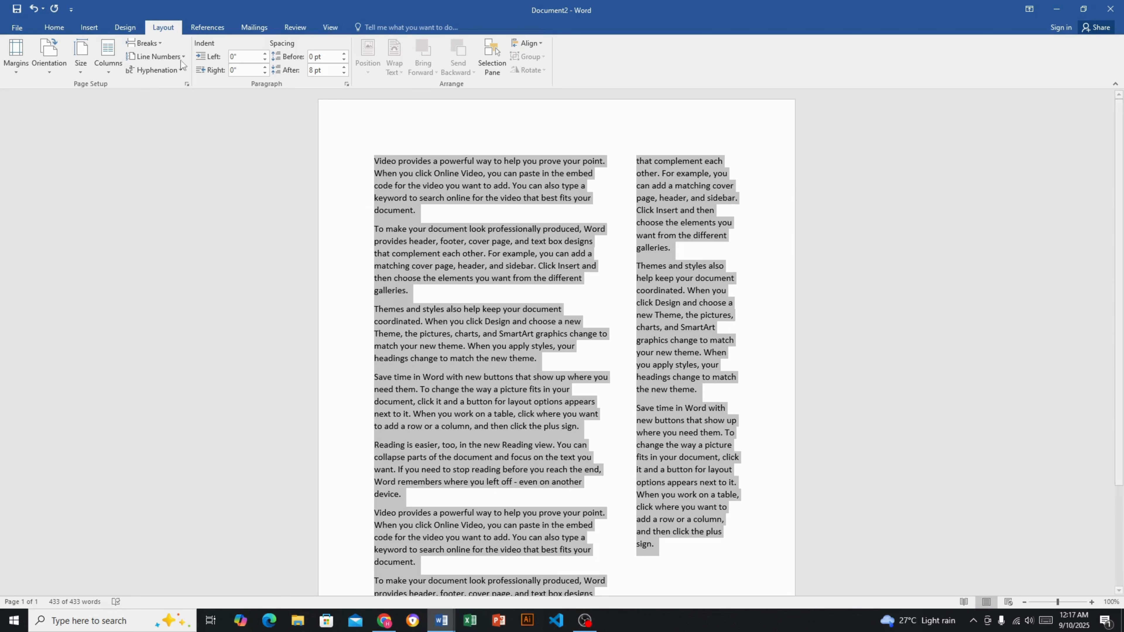
Undo the column layouts on the selected text to return it to a single column, and clear the selection.
key("ctrl+z")
key("ctrl+z")
key("ctrl+z")
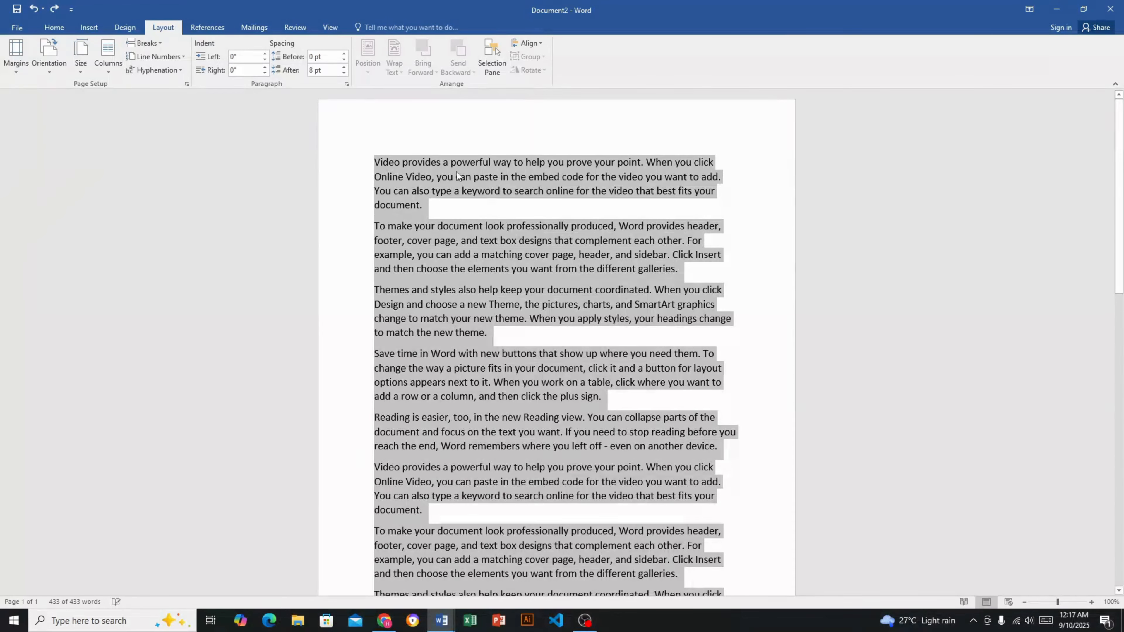
left_click(443, 121)
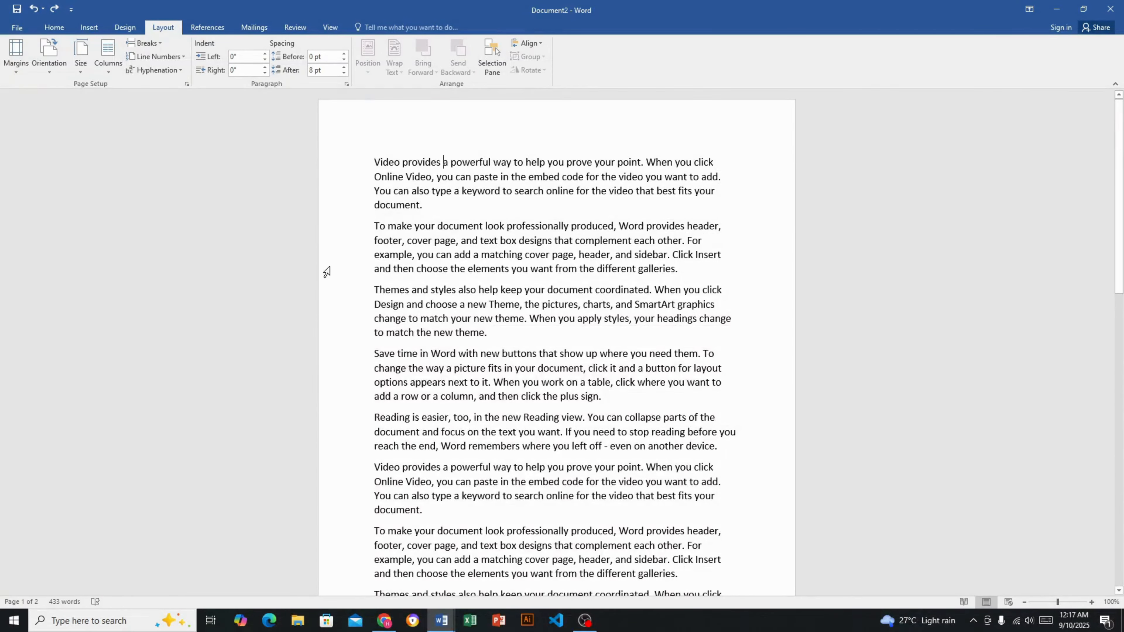
Insert a page break before the third paragraph, "Themes and styles", and review how the text splits across the pages.
left_click(162, 49)
scroll(440, 497, "down", 4)
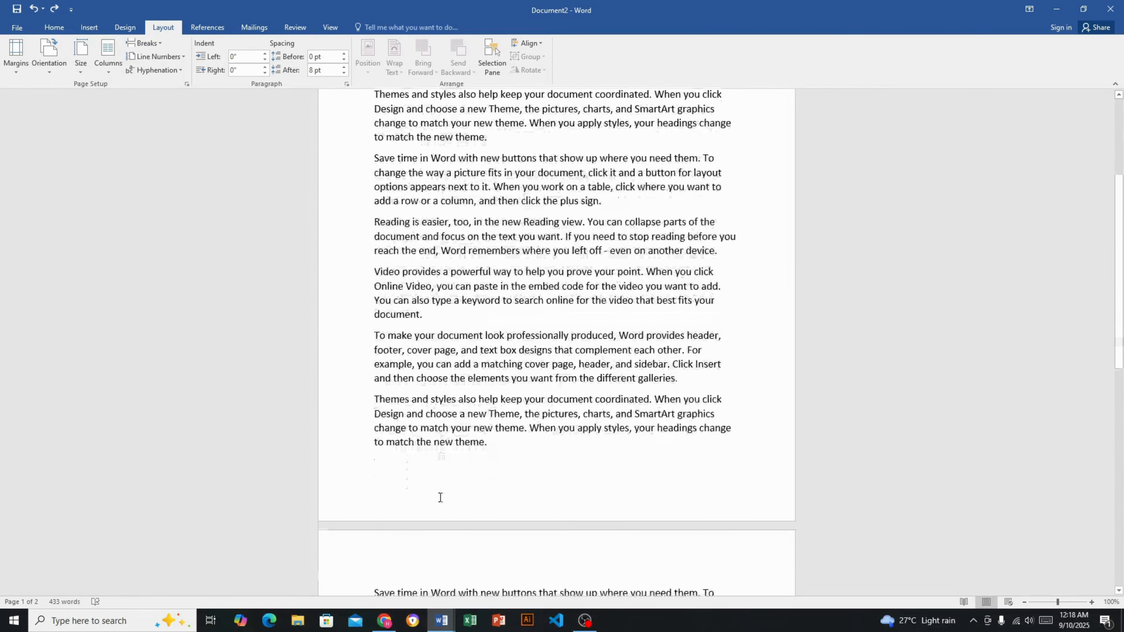
scroll(440, 497, "up", 3)
scroll(440, 495, "down", 9)
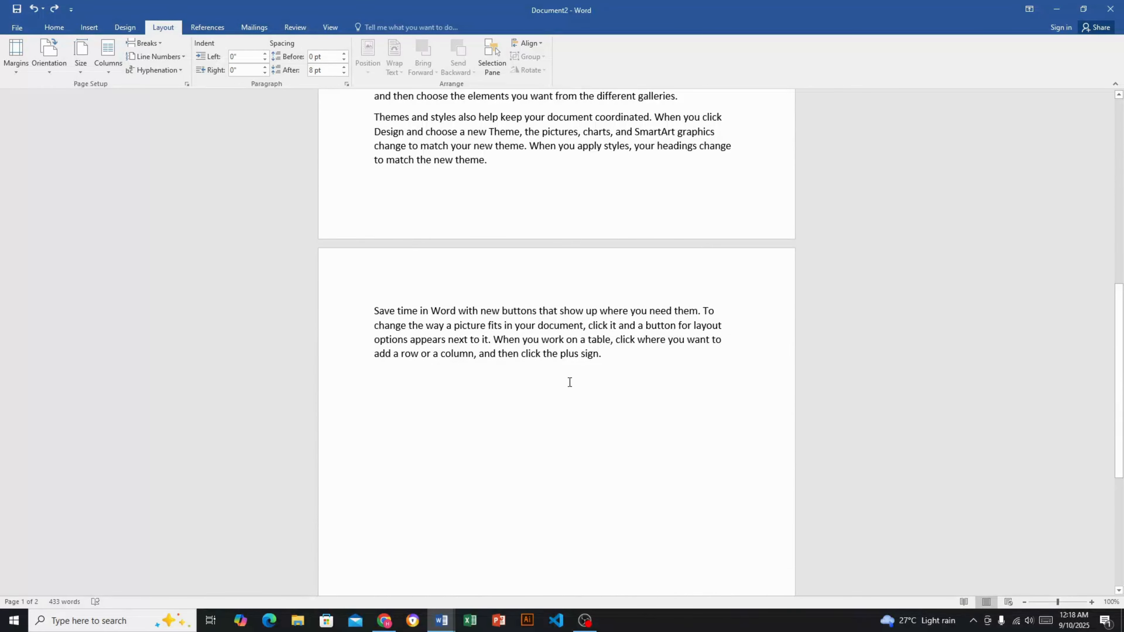
scroll(514, 398, "up", 10)
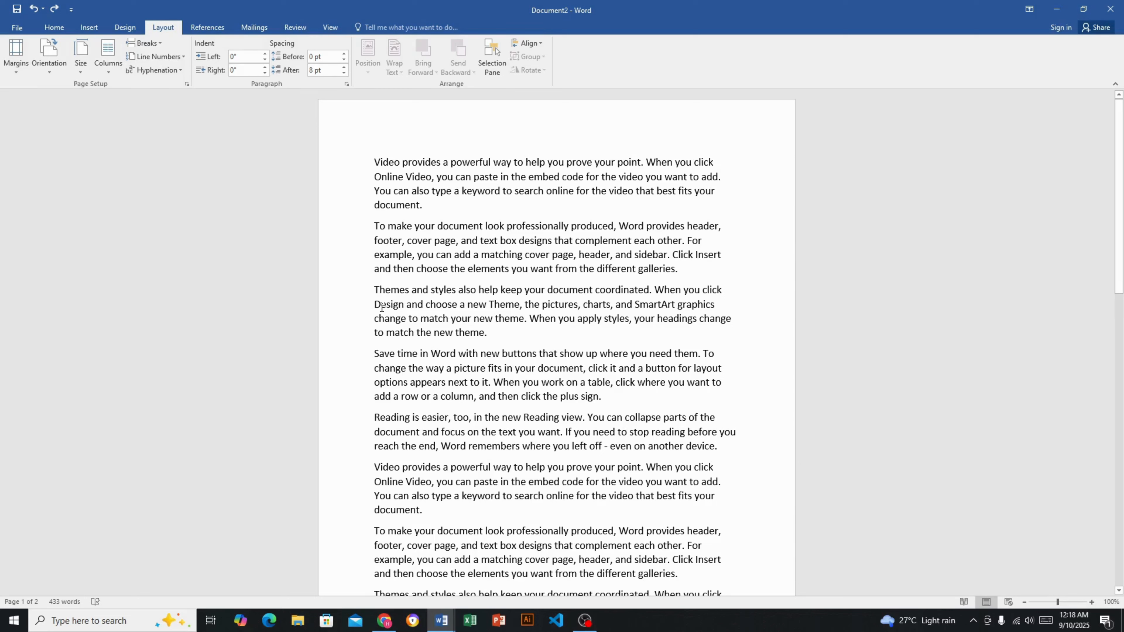
left_click(375, 290)
left_click(154, 44)
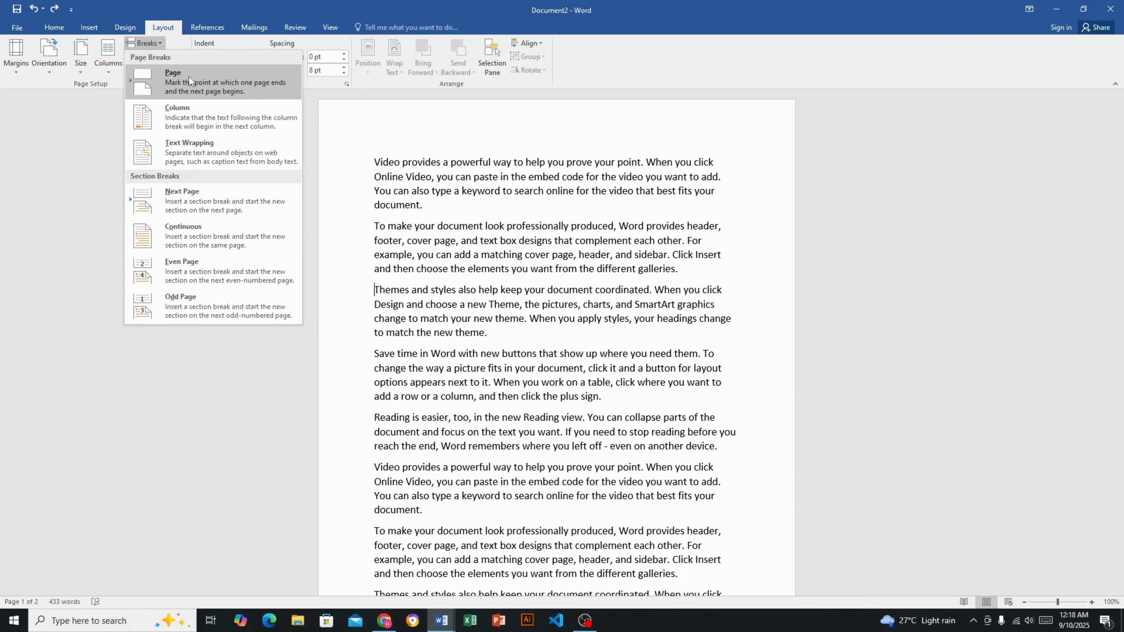
left_click(179, 74)
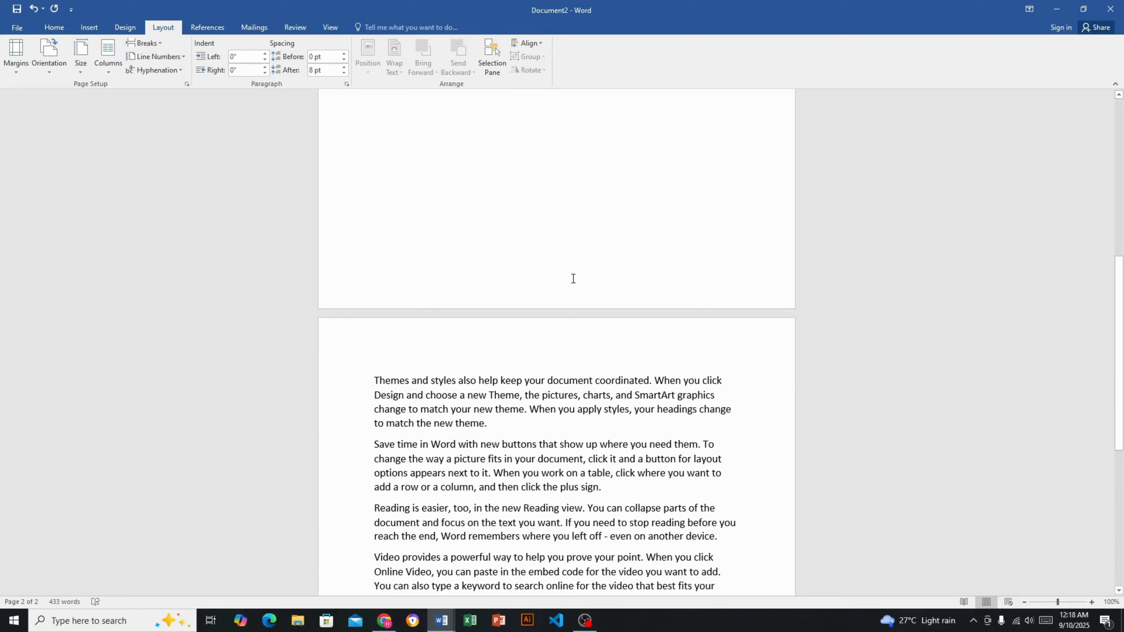
scroll(573, 278, "down", 8)
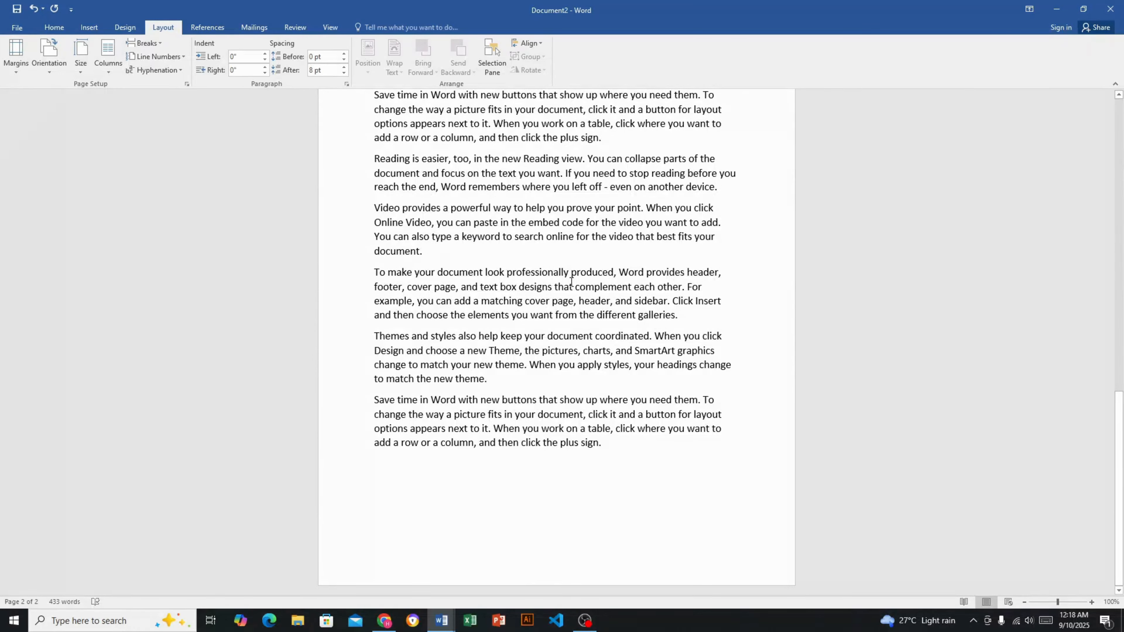
scroll(568, 287, "up", 17)
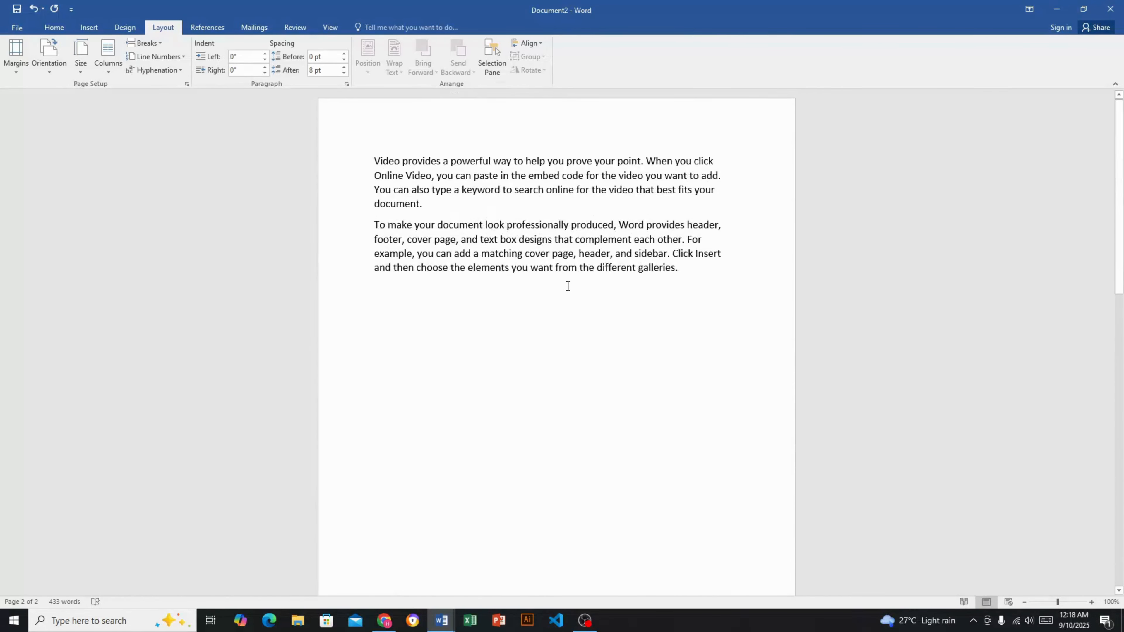
Undo the page break and the earlier edits back to the =rand(9) formula.
key("ctrl+z")
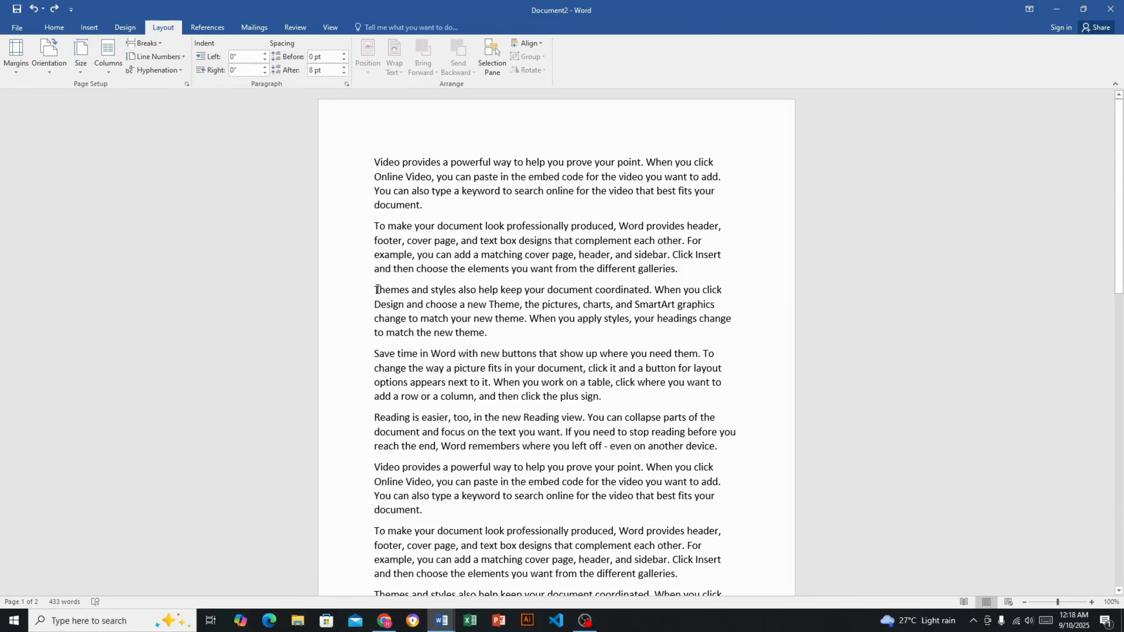
left_click(147, 43)
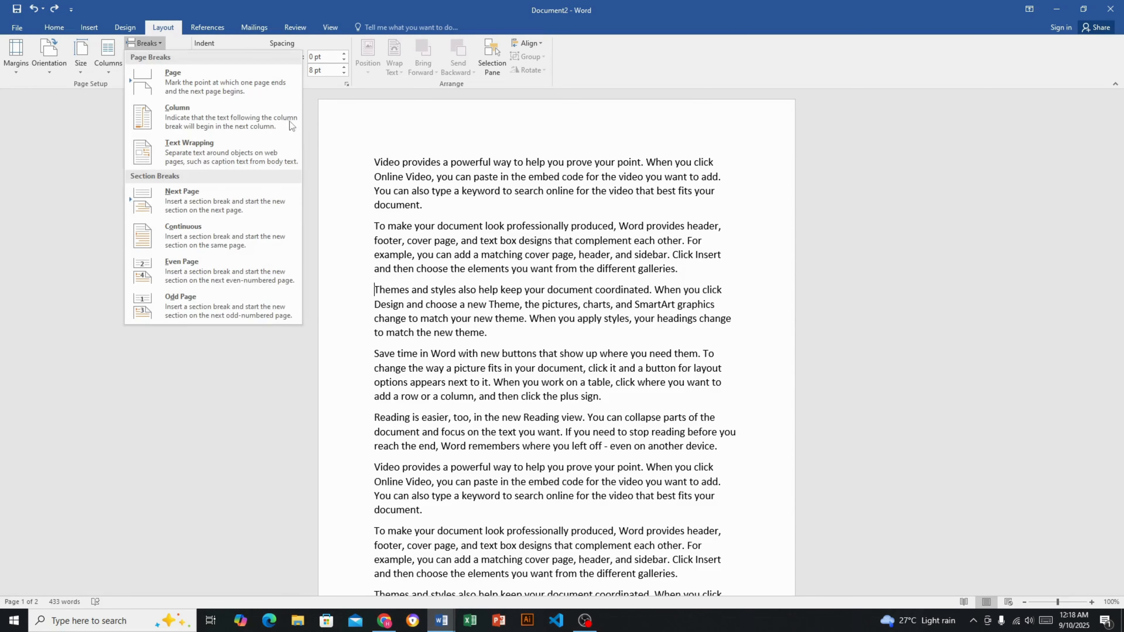
left_click(543, 129)
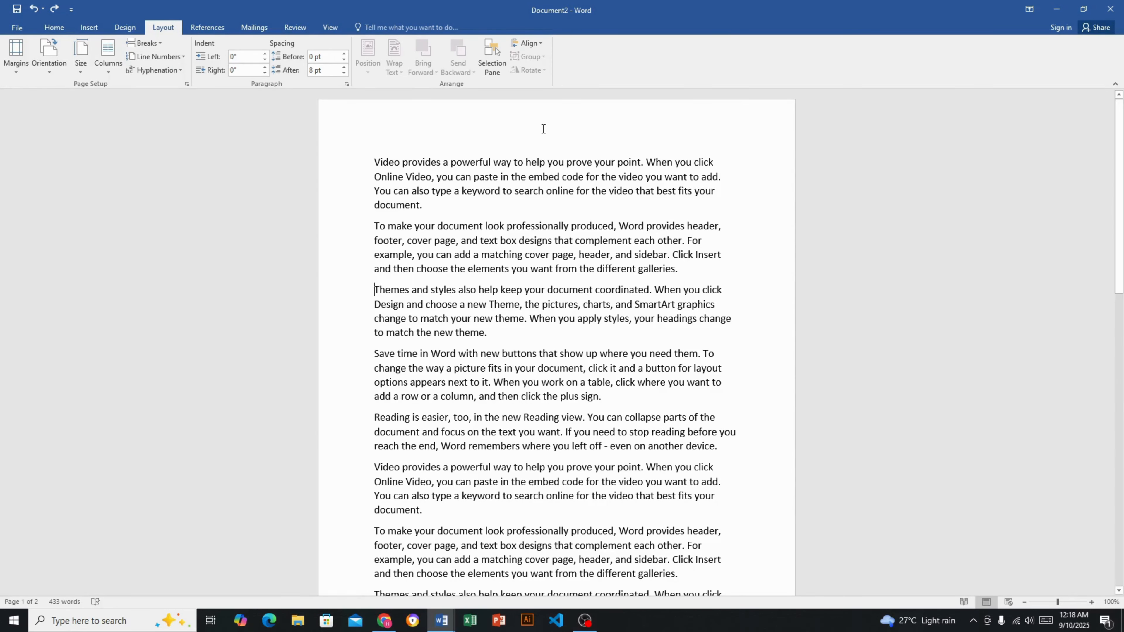
key("ctrl+z")
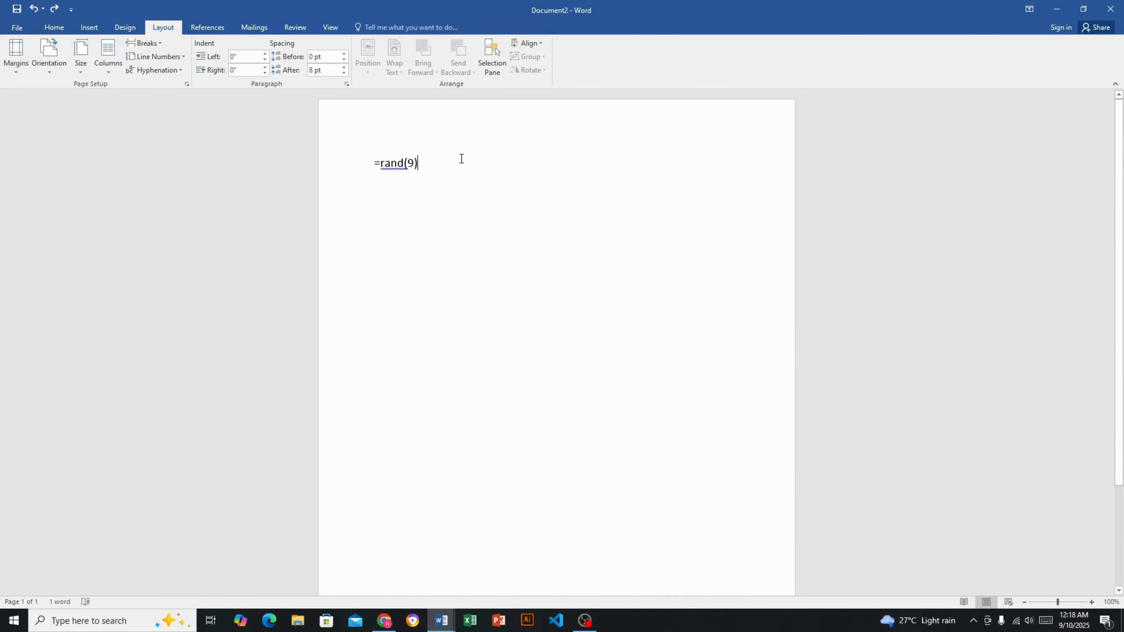
Generate the nine sample paragraphs from =rand(9) and reduce the font size of the whole text to 12.
key("Return")
key("ctrl+a")
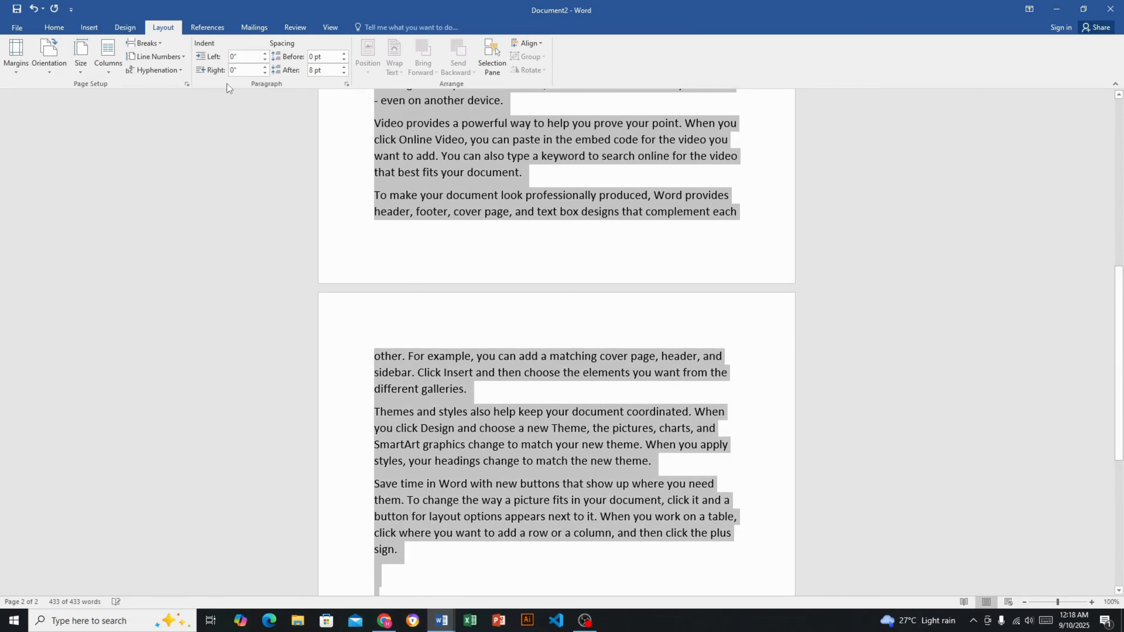
left_click(53, 25)
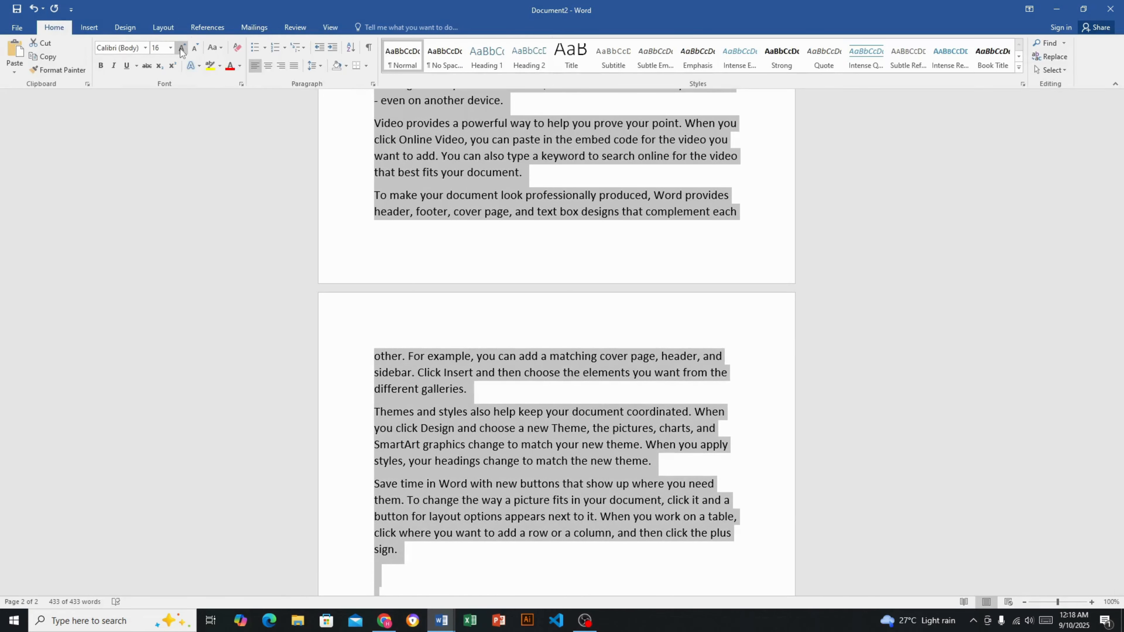
left_click(196, 48)
left_click(196, 49)
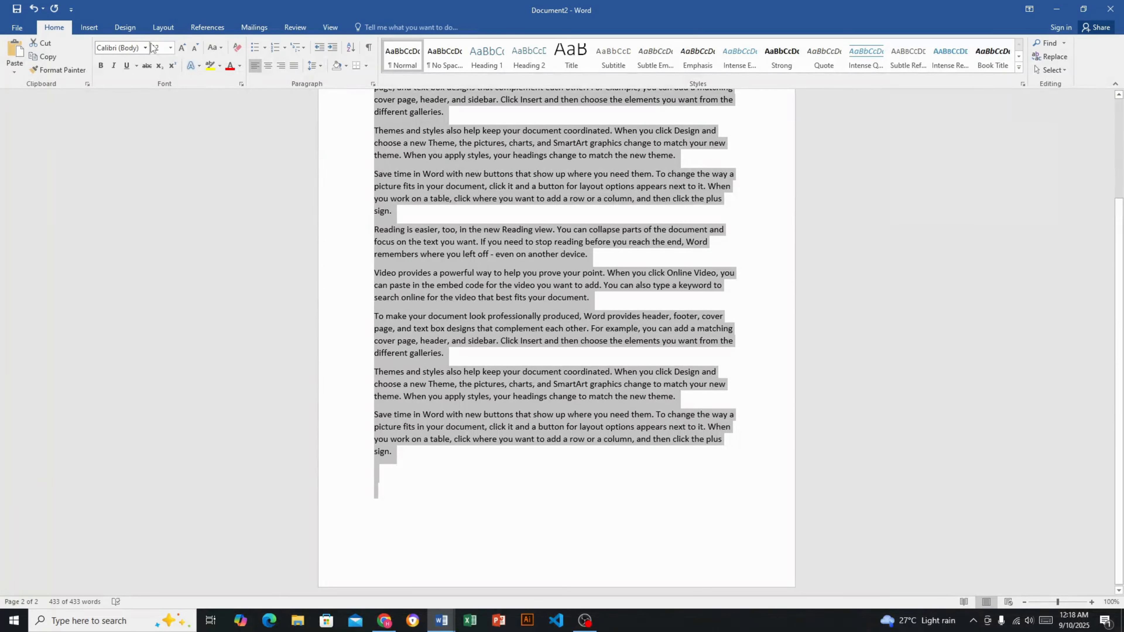
Arrange the selected sample text in two columns.
left_click(164, 29)
left_click(111, 66)
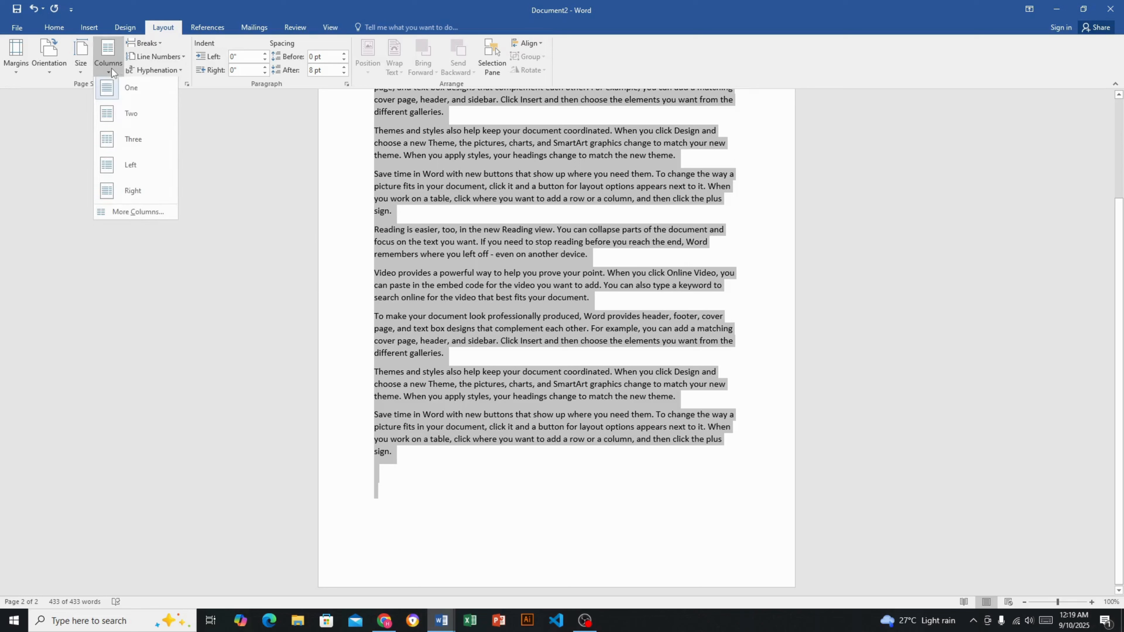
left_click(128, 121)
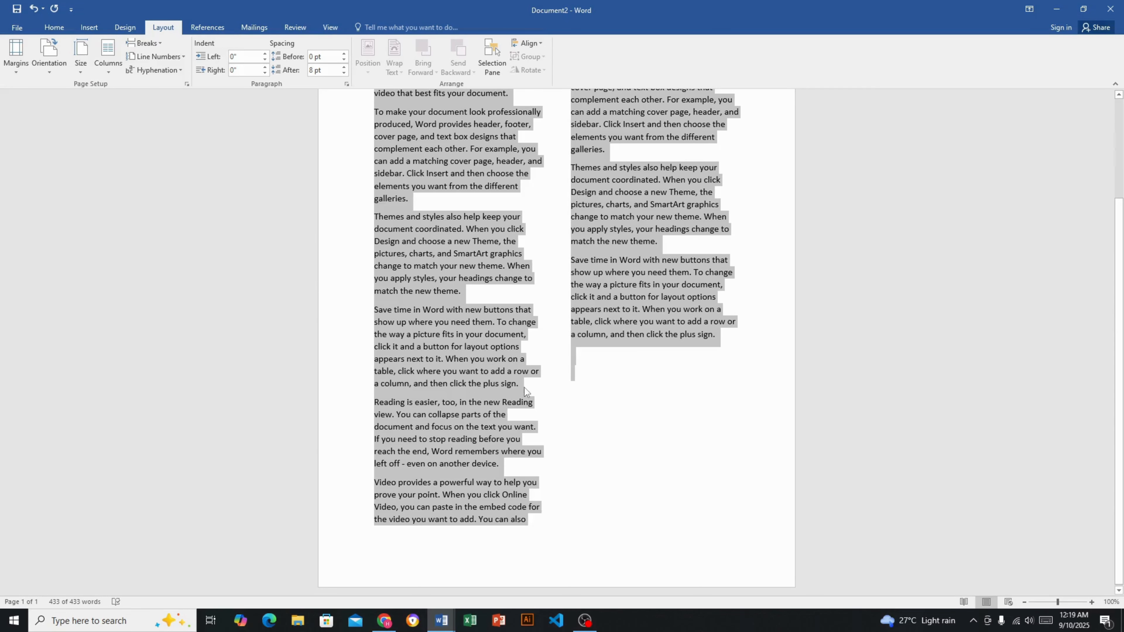
Insert a column break before the second paragraph, "To make your document", and review the text flow on both pages.
left_click(542, 292)
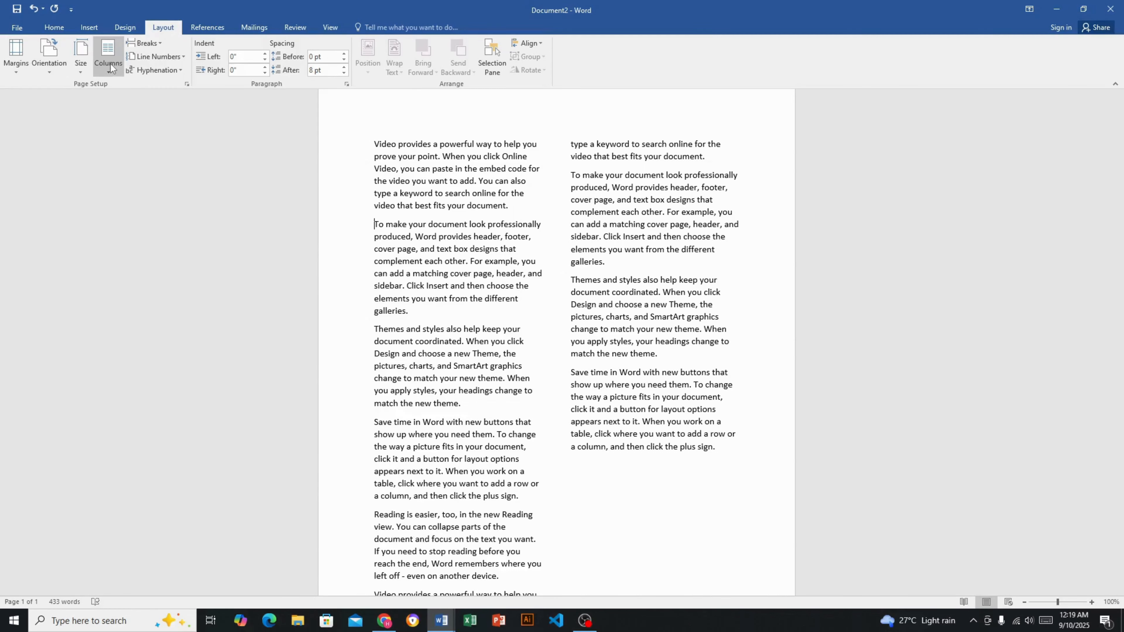
left_click(152, 44)
left_click(196, 112)
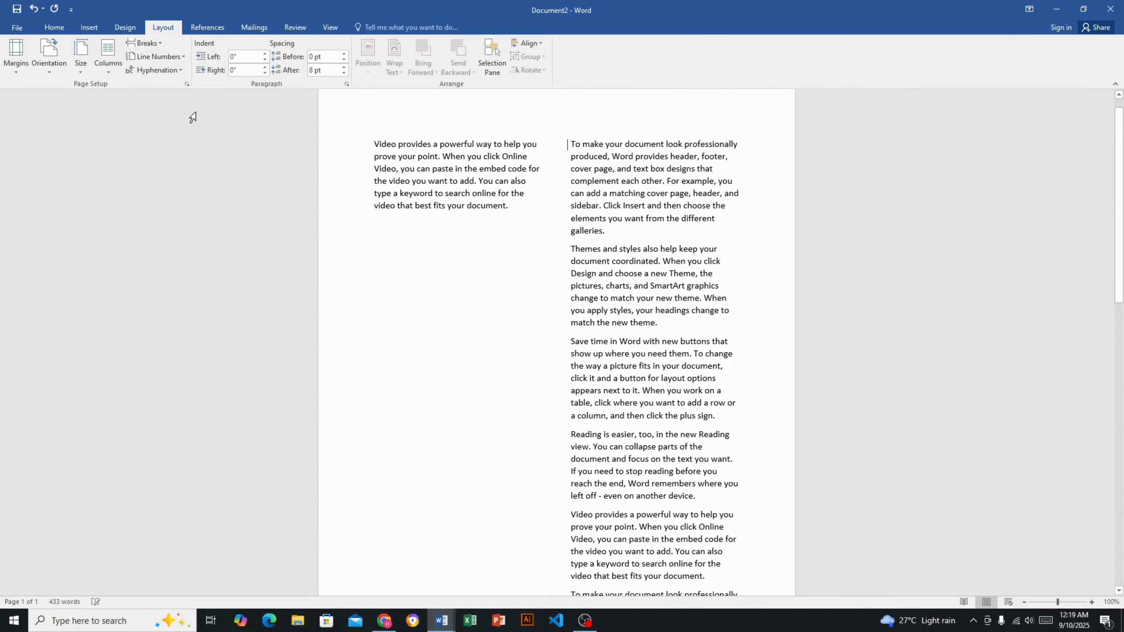
scroll(549, 274, "down", 19)
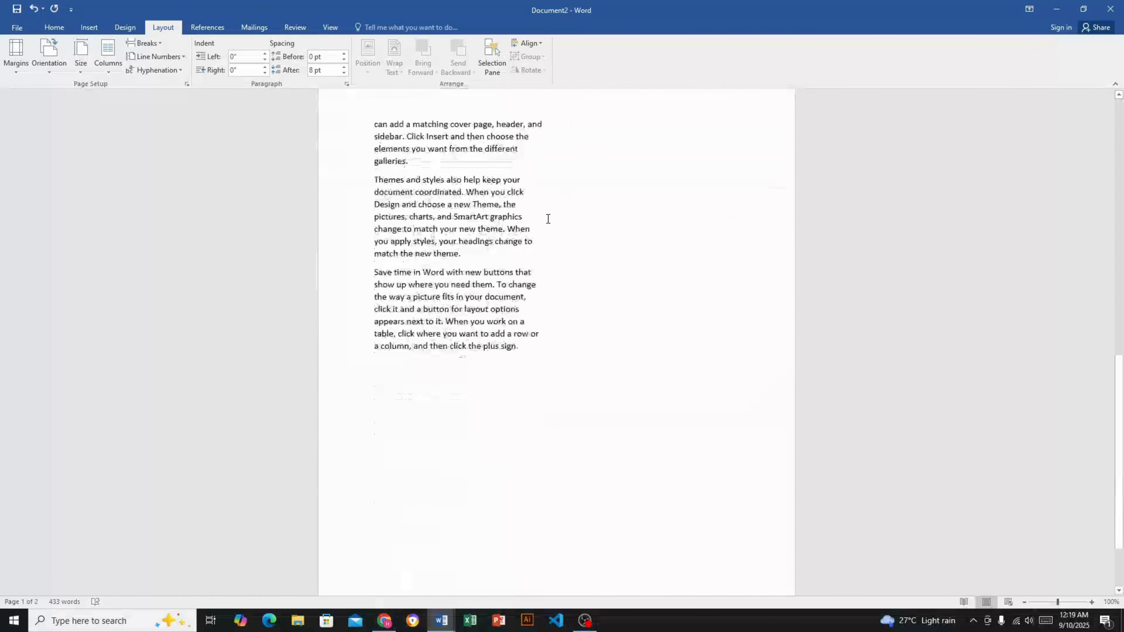
scroll(542, 287, "up", 4)
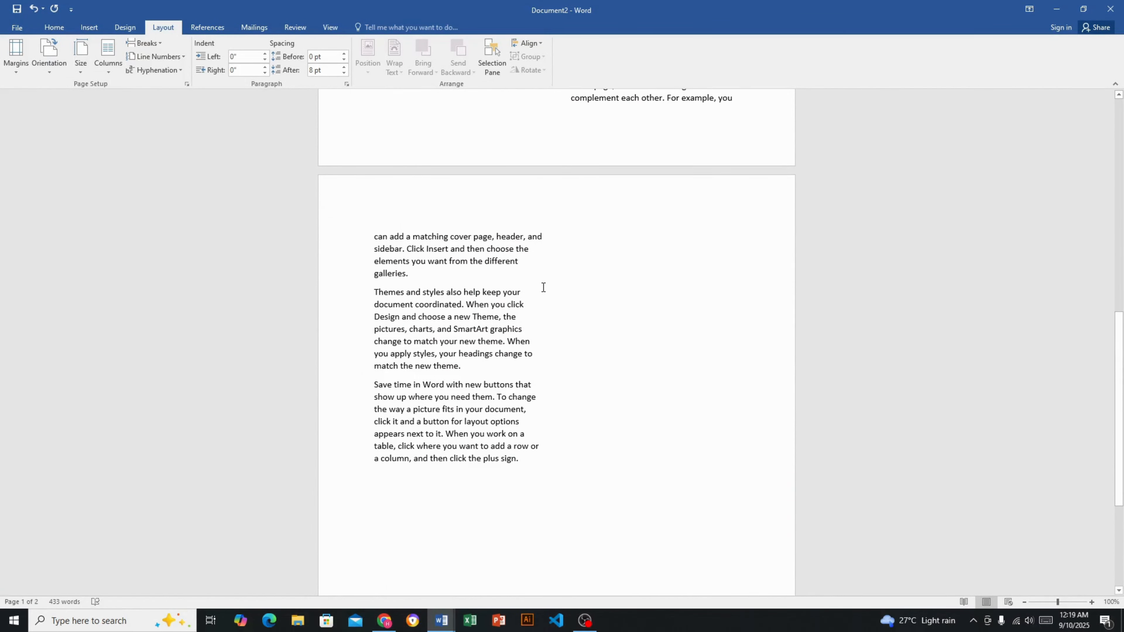
Undo the column break and the two-column layout, and clear the text selection.
key("ctrl+z")
scroll(544, 289, "up", 5)
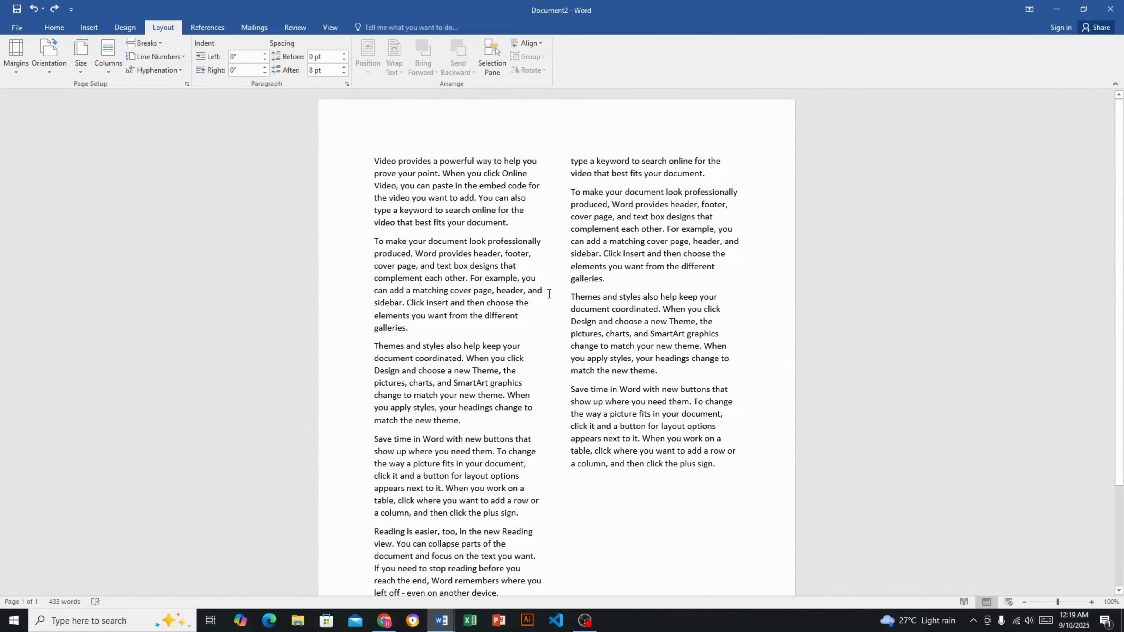
key("ctrl+z")
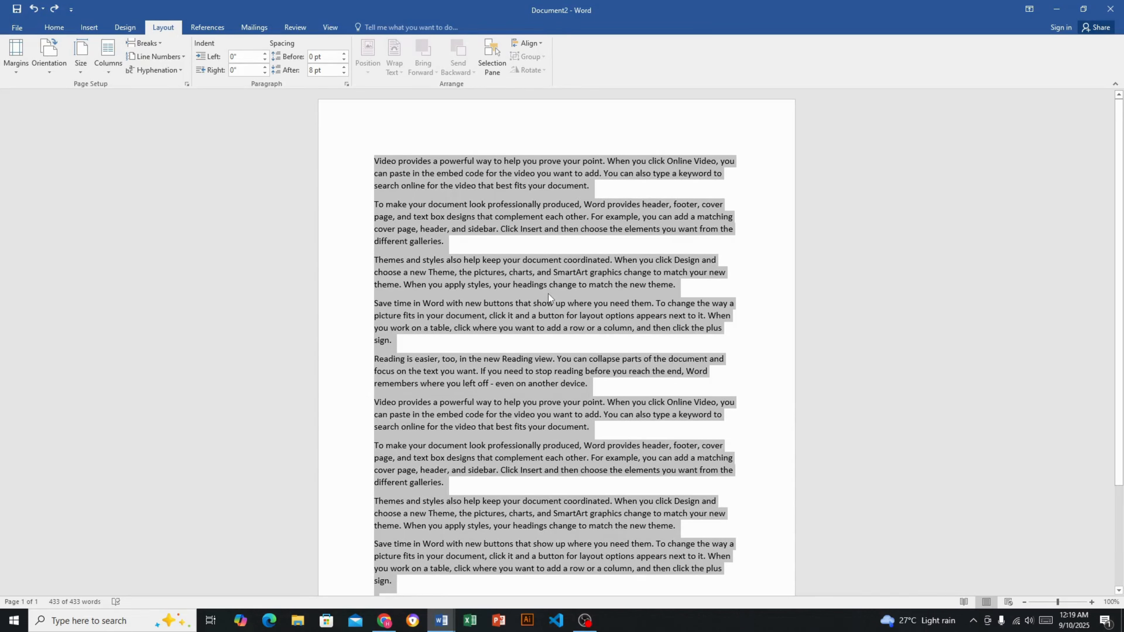
left_click(464, 142)
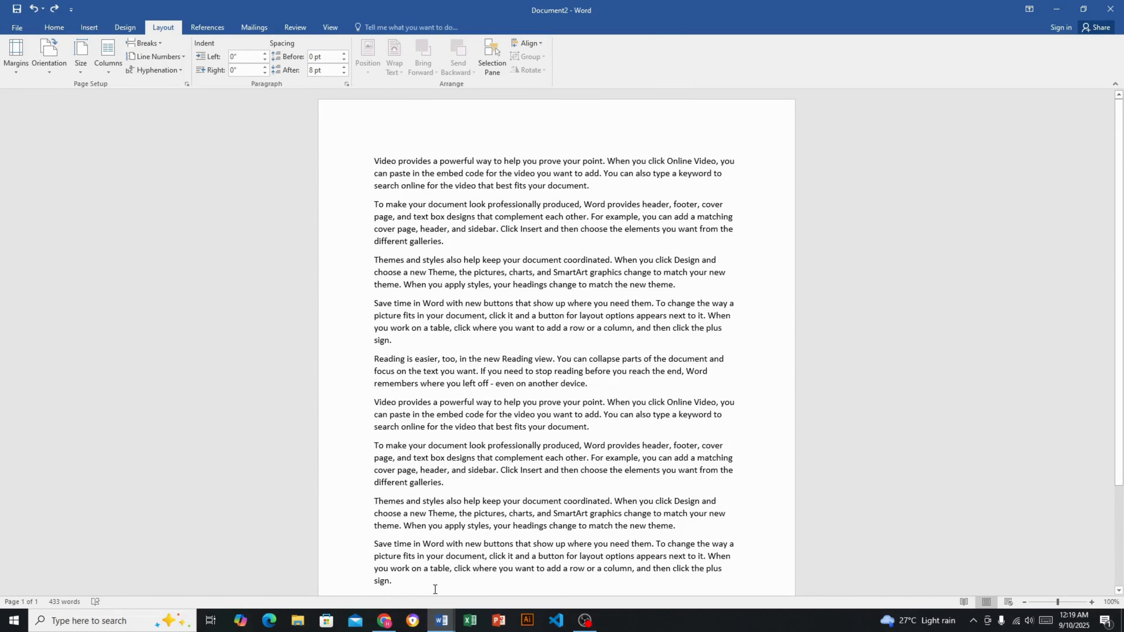
Select all nine paragraphs and turn on continuous line numbering.
left_click_drag(435, 589, 557, 147)
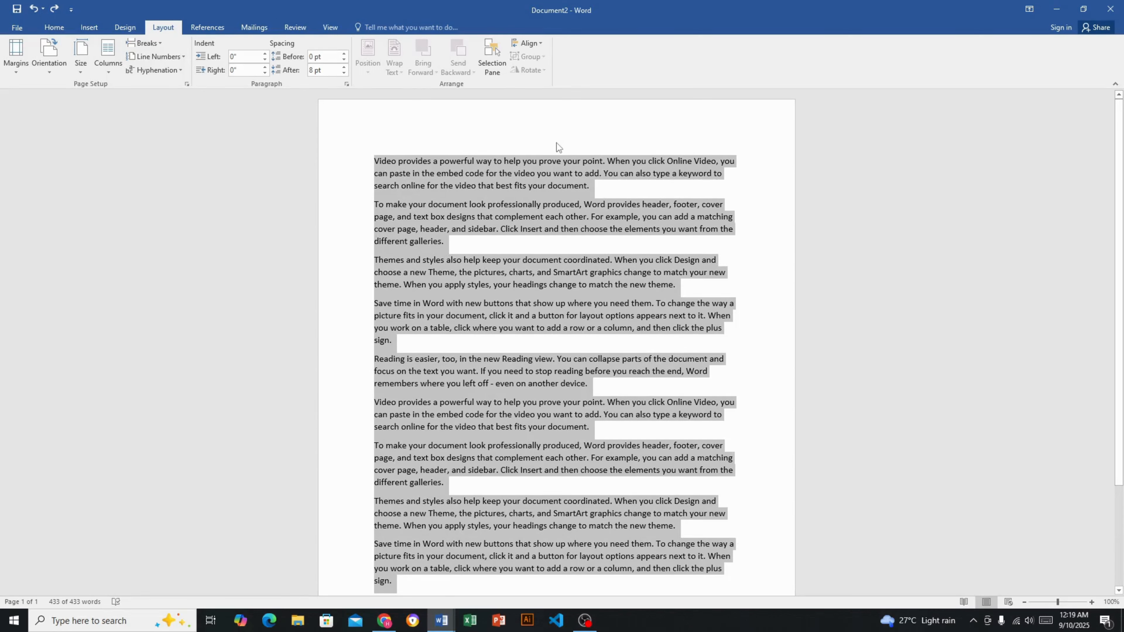
left_click(519, 122)
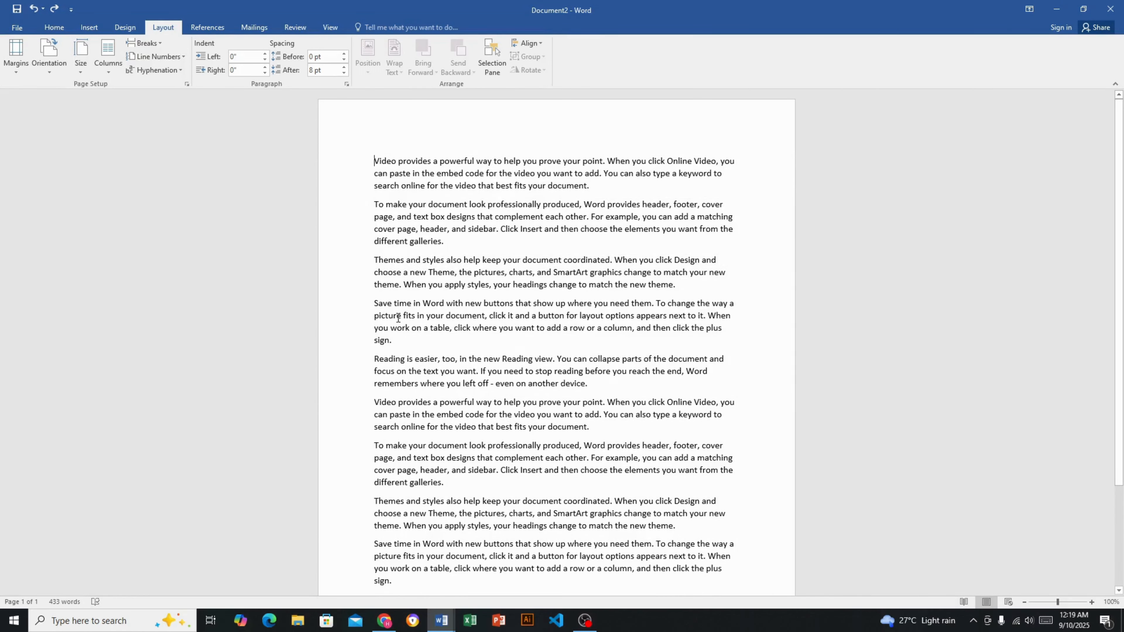
left_click_drag(374, 161, 439, 587)
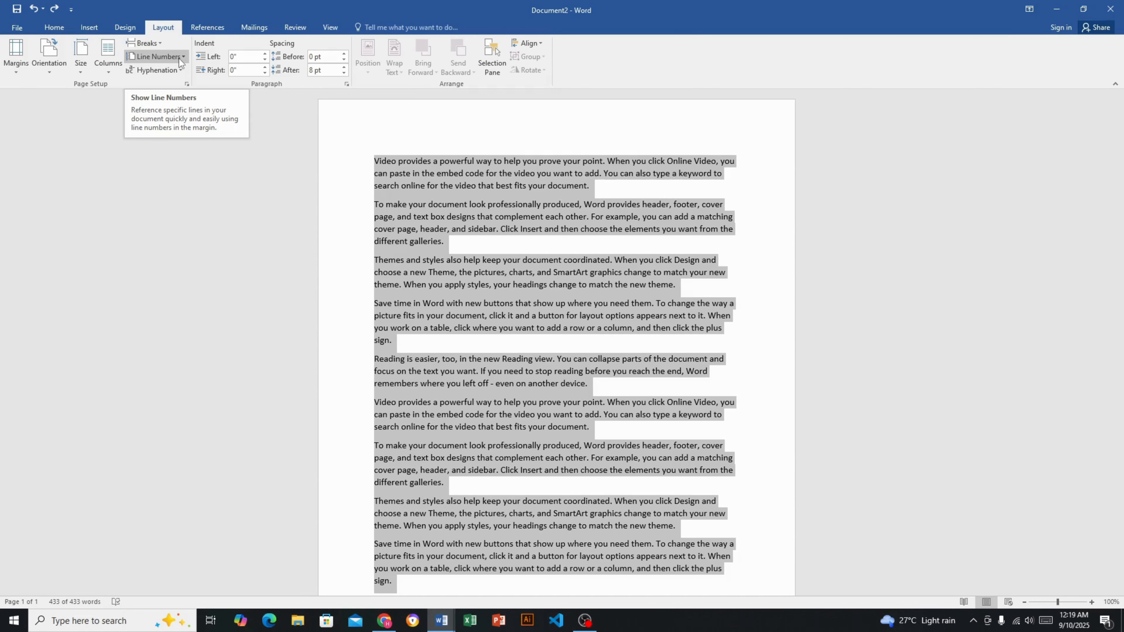
left_click(180, 57)
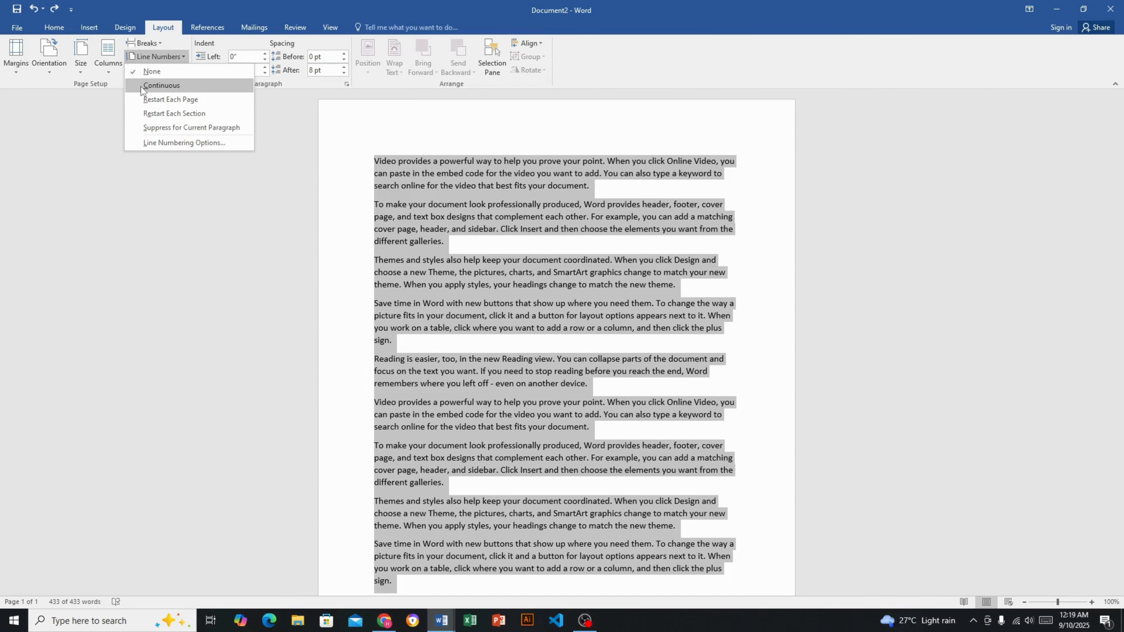
left_click(168, 86)
scroll(437, 266, "down", 3)
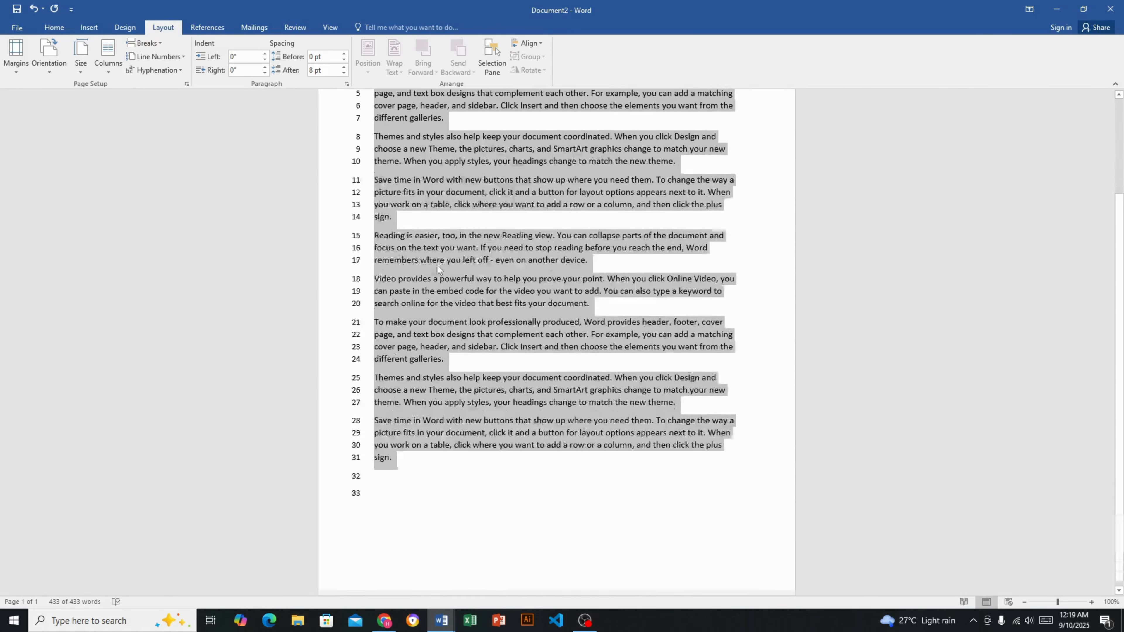
Add the short filler lines "ki", "klsjd", "ndjk" and one more at the end of the document to extend the line numbering.
left_click(385, 481)
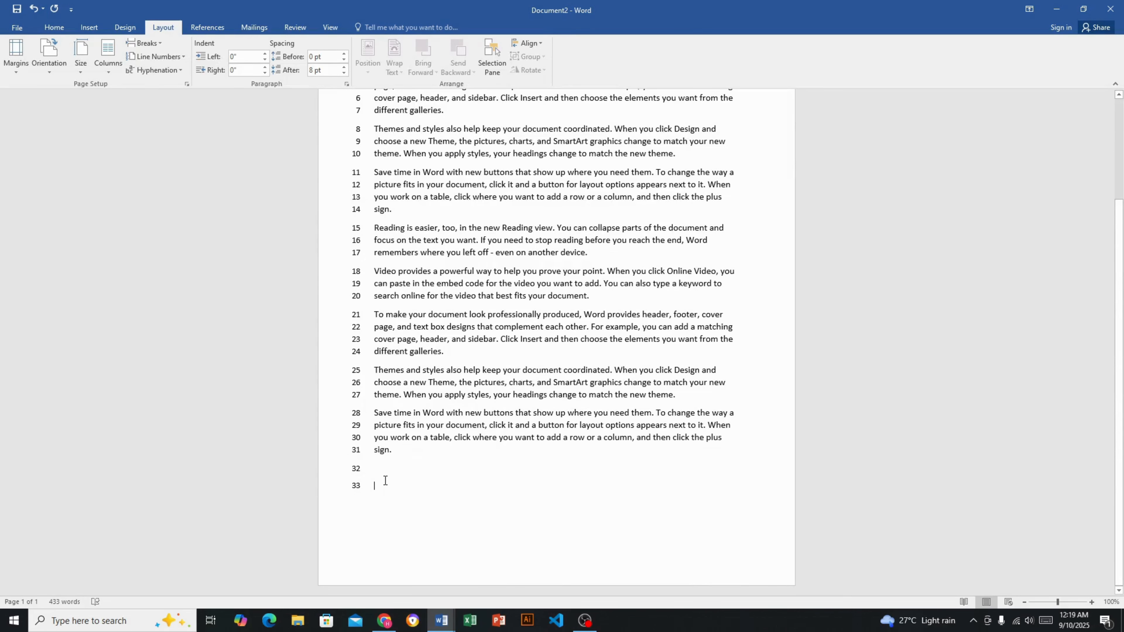
type("ki")
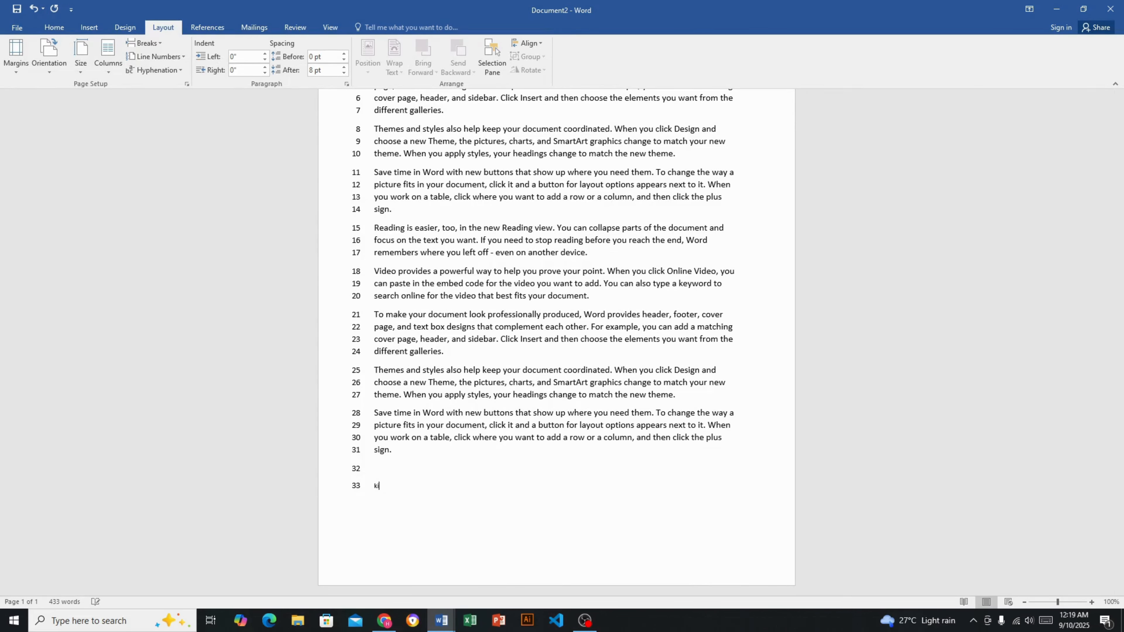
type("klsjd")
key("Return")
type("ndjk")
key("Return")
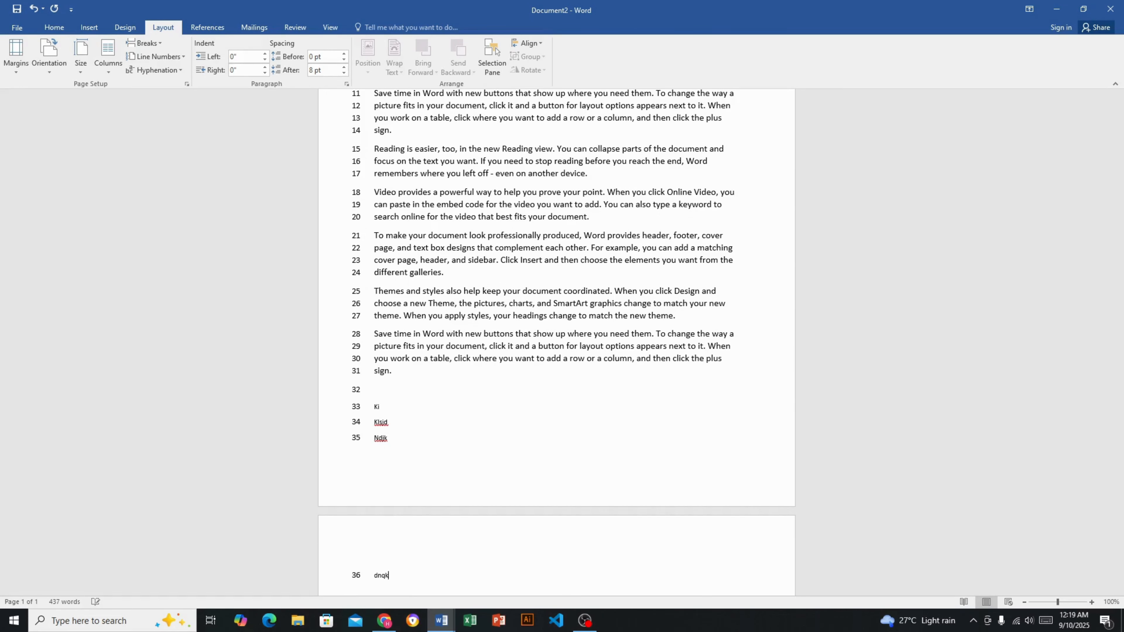
Delete the short filler lines from the end of the document.
key("ctrl+a")
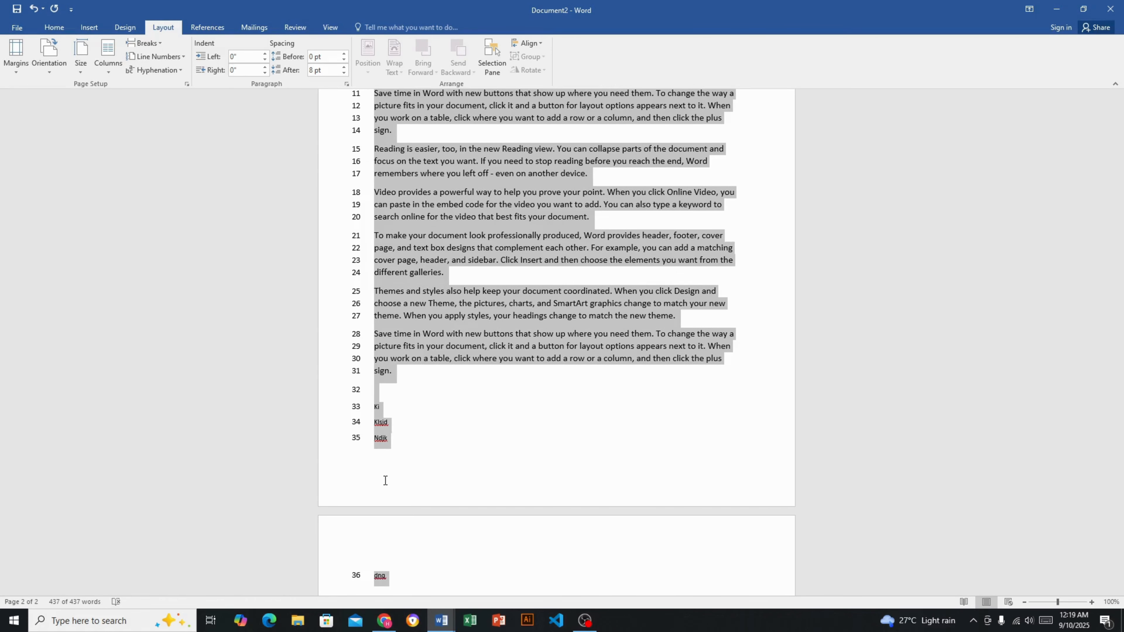
left_click_drag(433, 583, 321, 482)
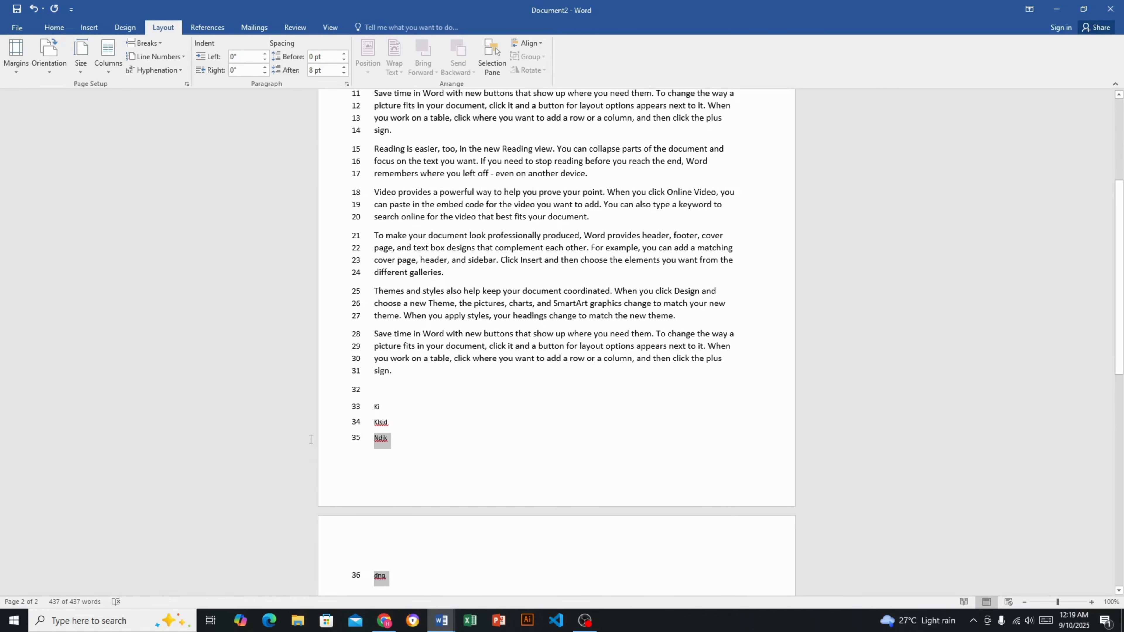
left_click_drag(311, 439, 305, 431)
key("Delete")
left_click_drag(412, 487, 376, 467)
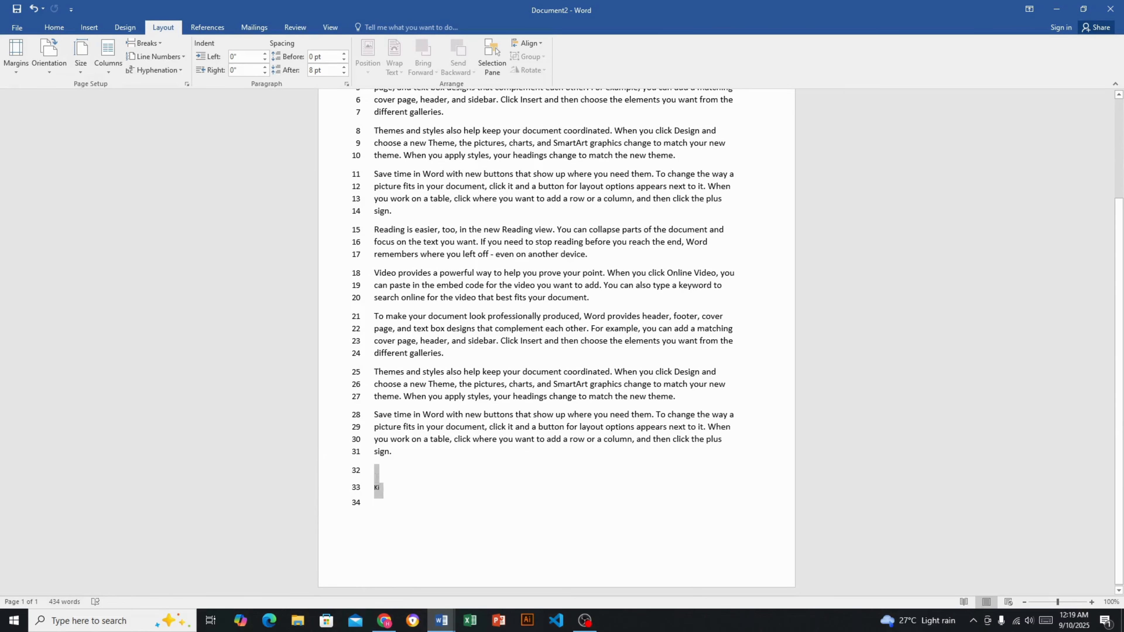
key("Delete")
Set the document's line numbering to restart on each page.
left_click(151, 40)
left_click(306, 156)
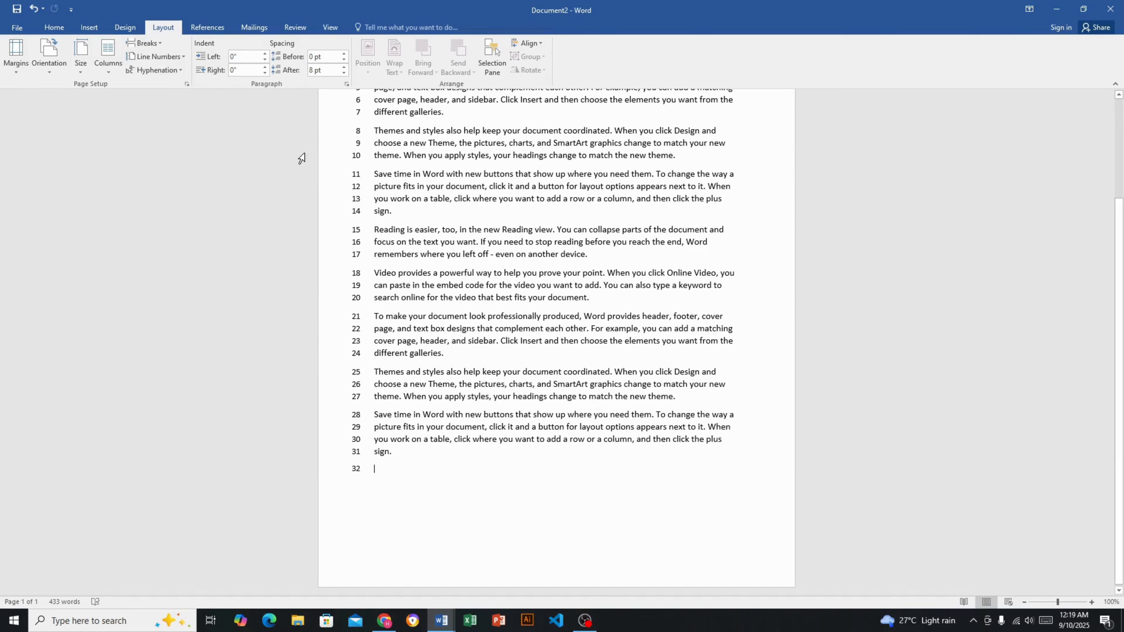
left_click(166, 58)
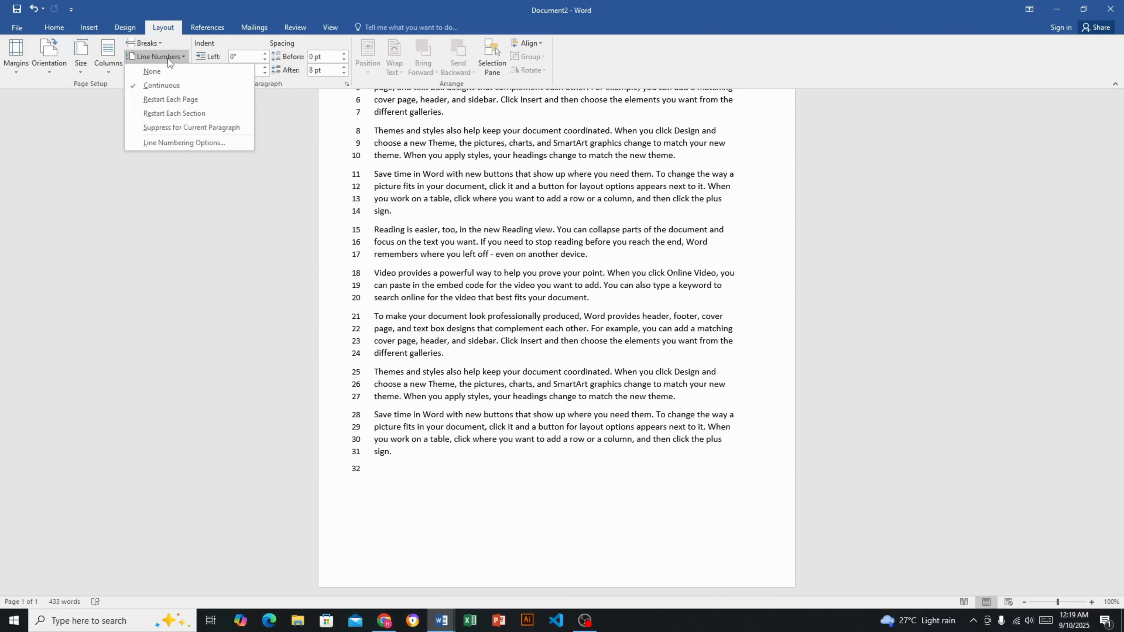
left_click(174, 104)
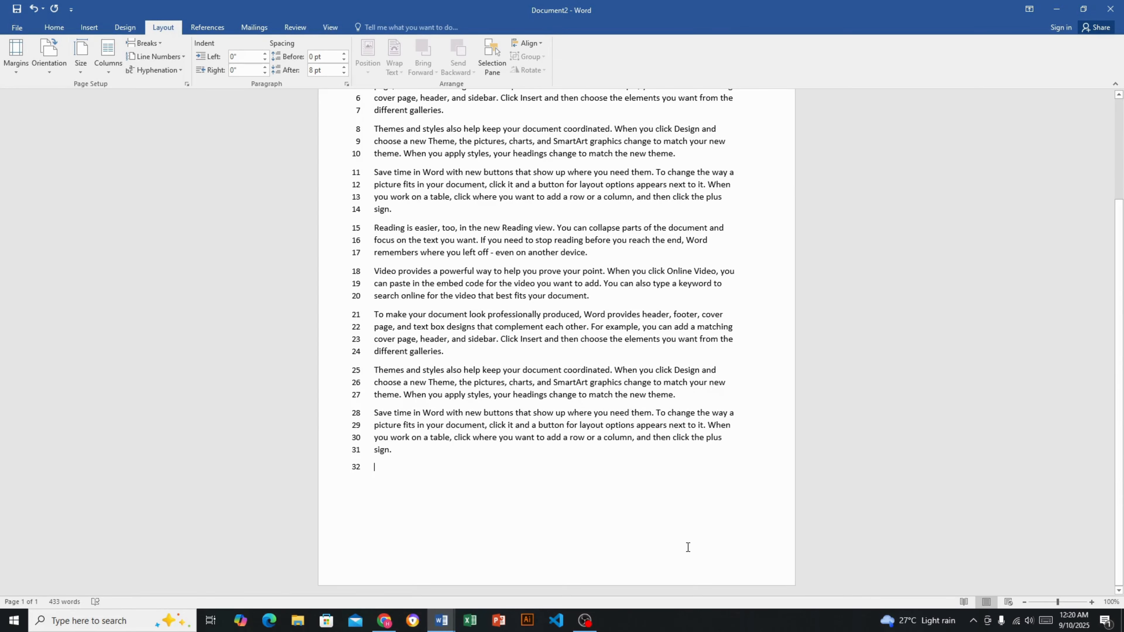
Turn on automatic hyphenation for the document.
scroll(688, 547, "up", 5, "ctrl")
scroll(642, 521, "up", 5)
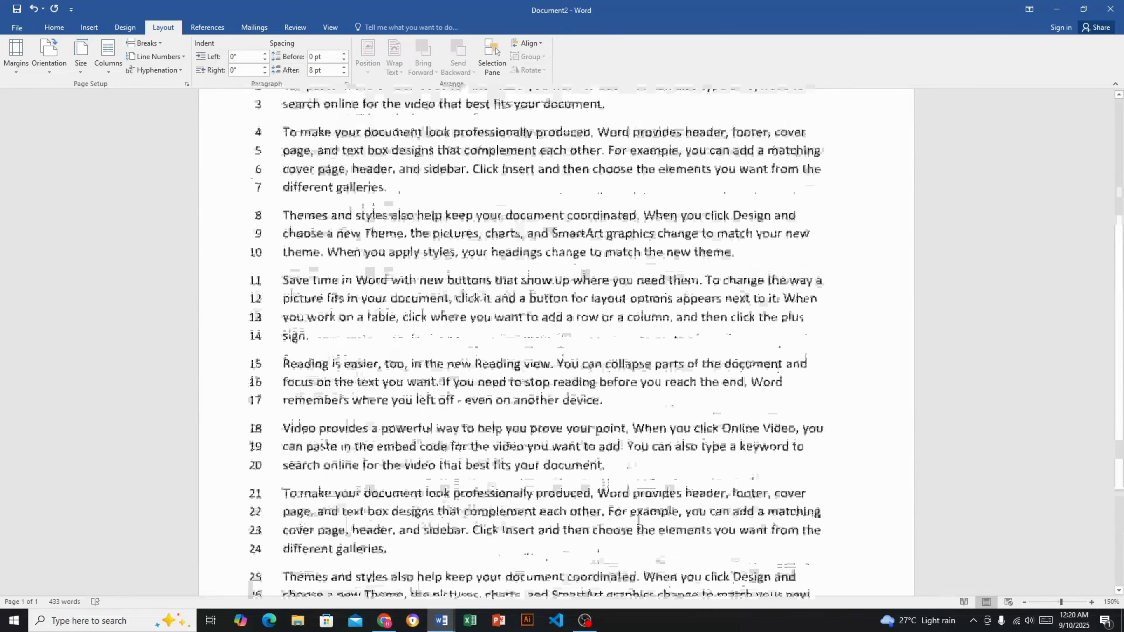
scroll(639, 521, "down", 3, "ctrl")
left_click(161, 71)
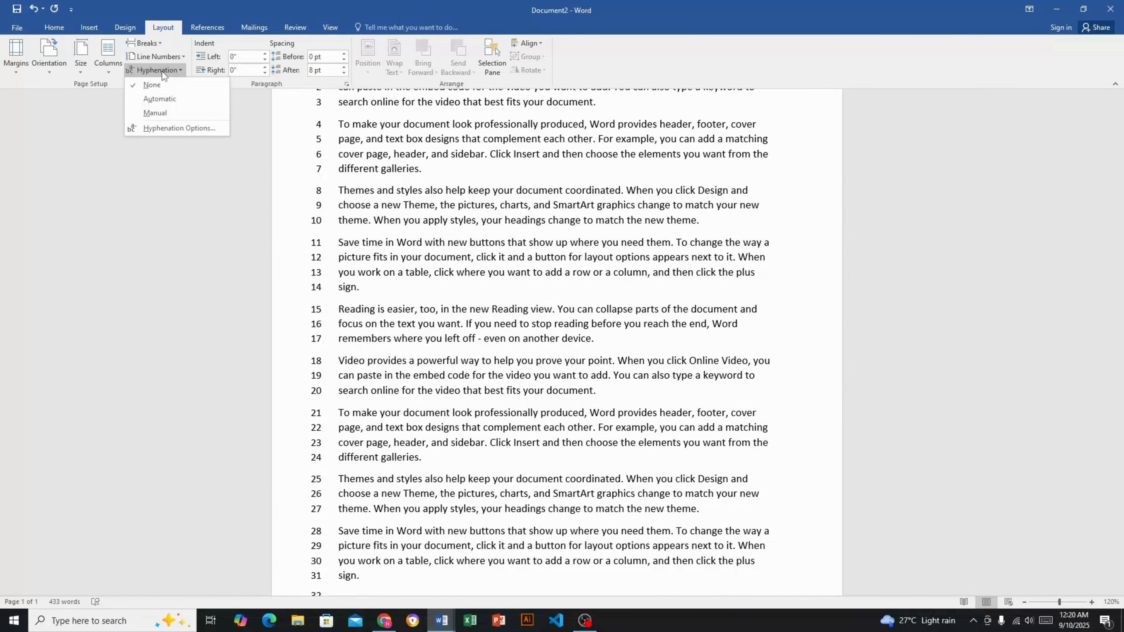
left_click(165, 99)
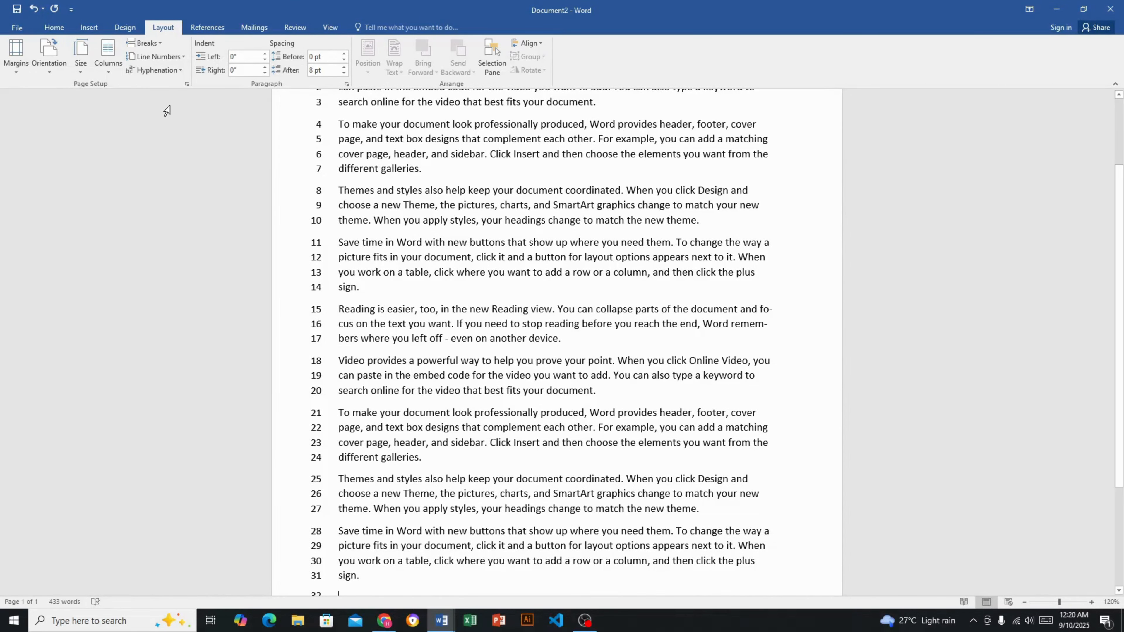
Examine the line endings of the paragraph starting "Reading is easier" at high magnification to see how words are hyphenated.
scroll(553, 403, "up", 8, "ctrl")
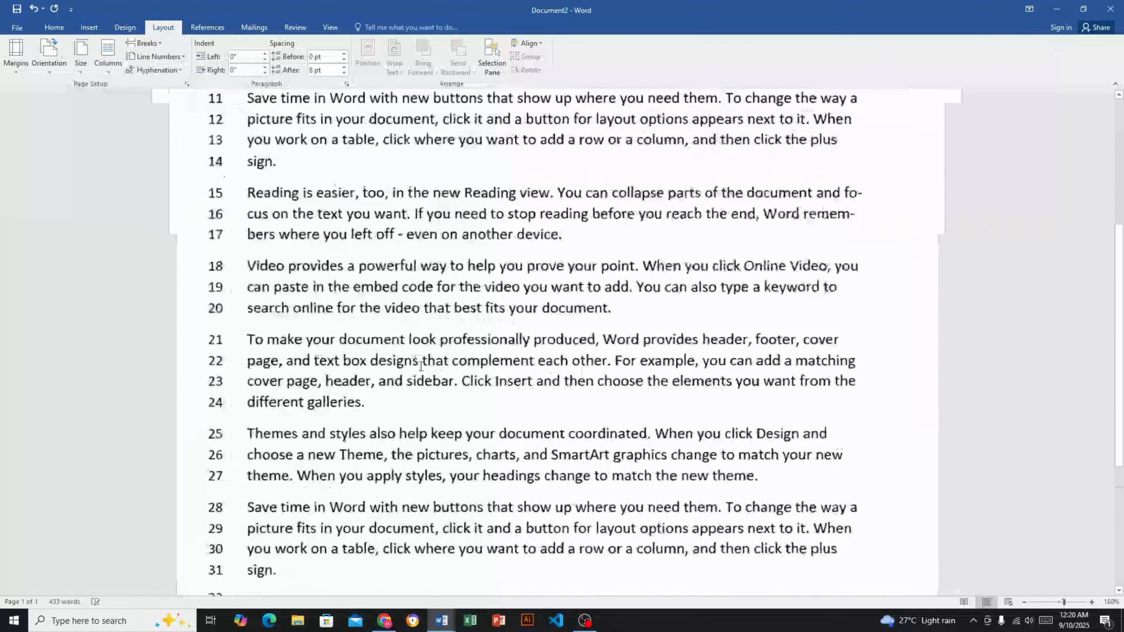
scroll(382, 312, "up", 11, "ctrl")
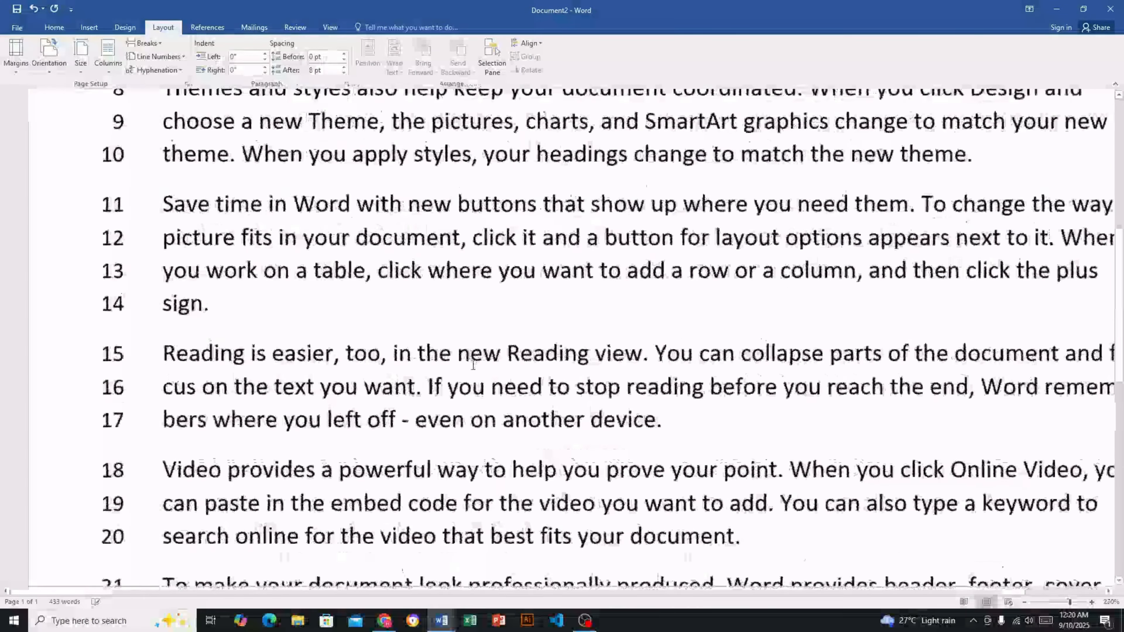
scroll(571, 473, "down", 3)
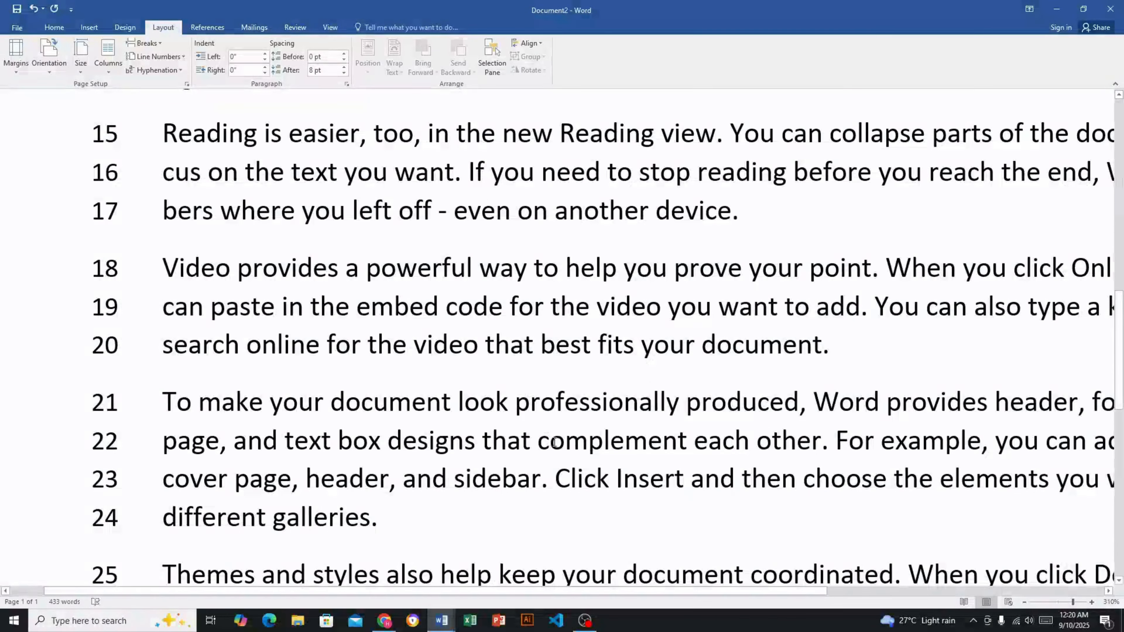
scroll(655, 462, "down", 5)
scroll(575, 465, "up", 8)
left_click(470, 397)
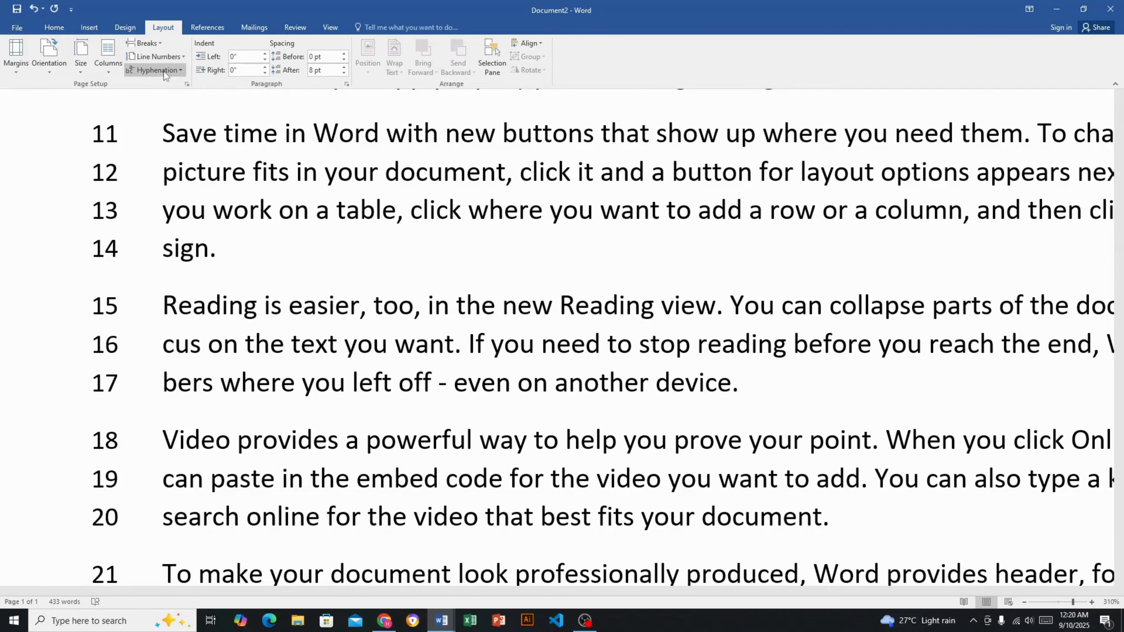
left_click_drag(784, 587, 1014, 592)
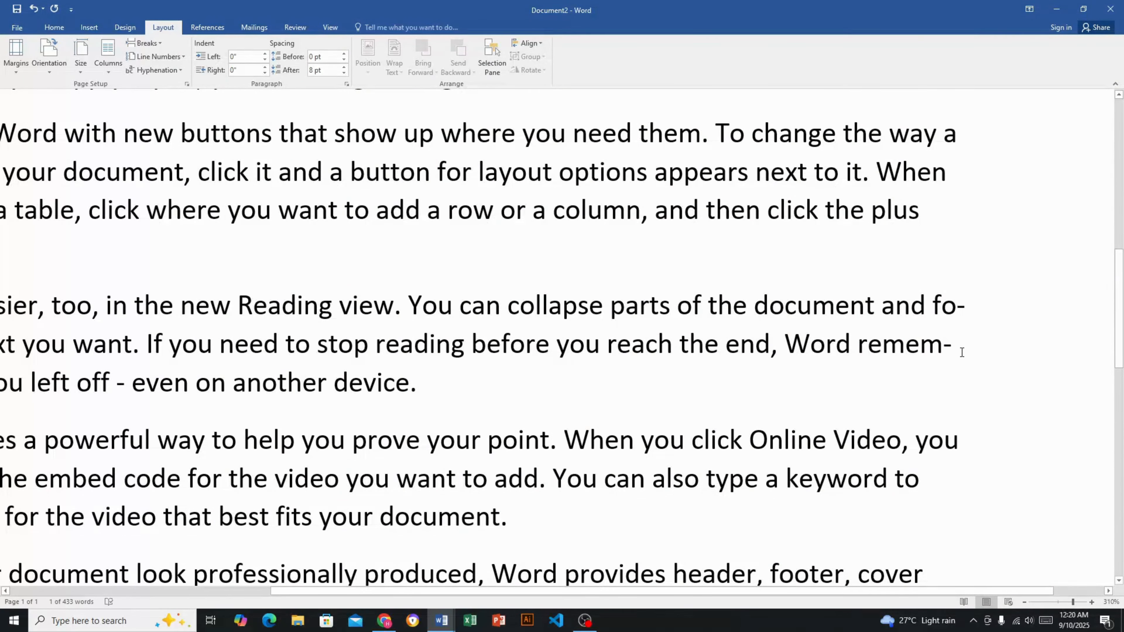
left_click_drag(1017, 593, 755, 594)
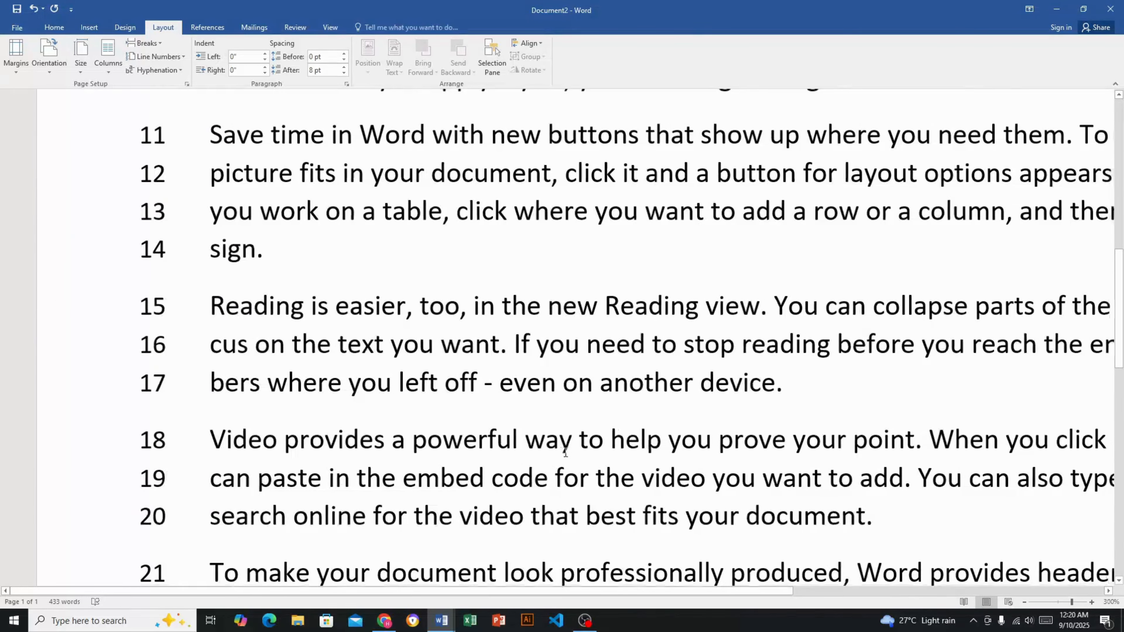
scroll(566, 452, "down", 10, "ctrl")
scroll(565, 452, "down", 4, "ctrl")
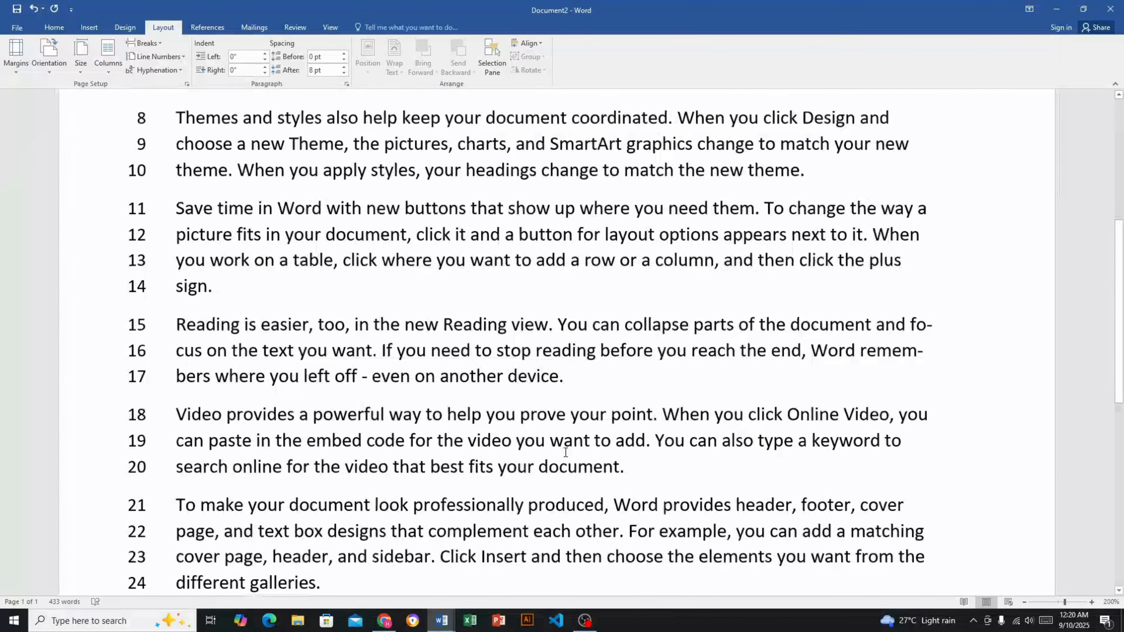
scroll(566, 452, "down", 4, "ctrl")
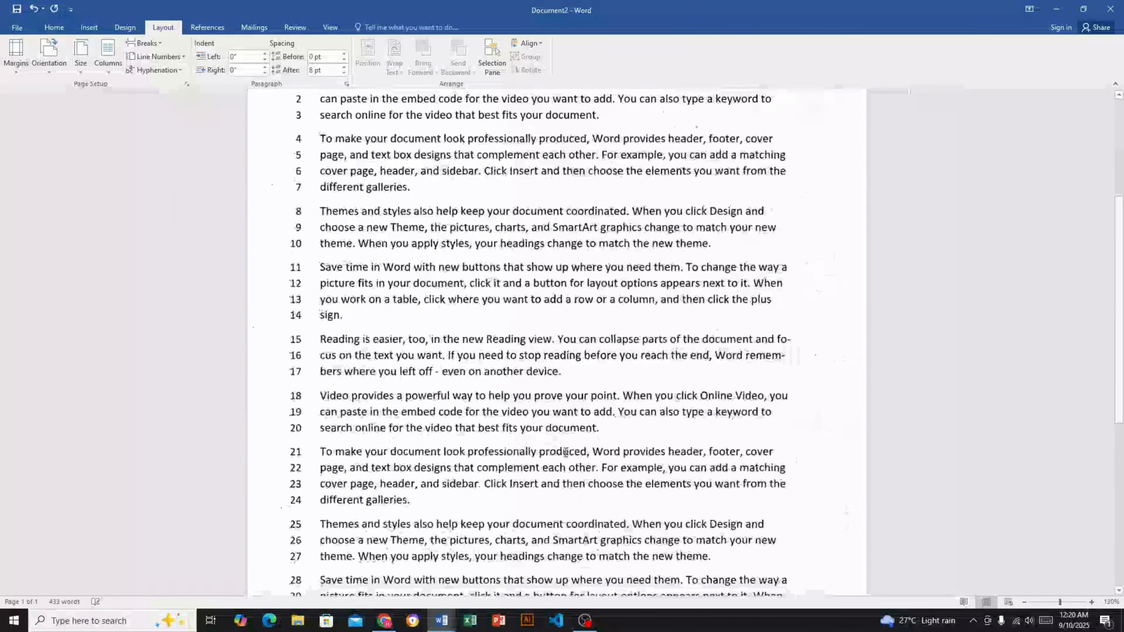
scroll(564, 415, "down", 4, "ctrl")
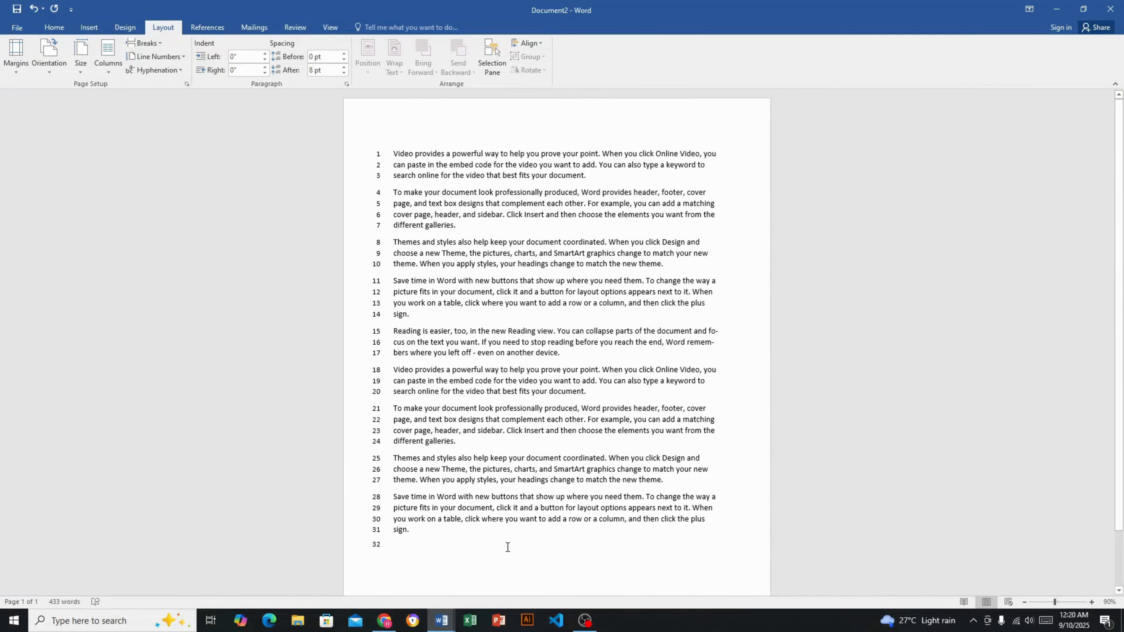
left_click_drag(496, 547, 302, 133)
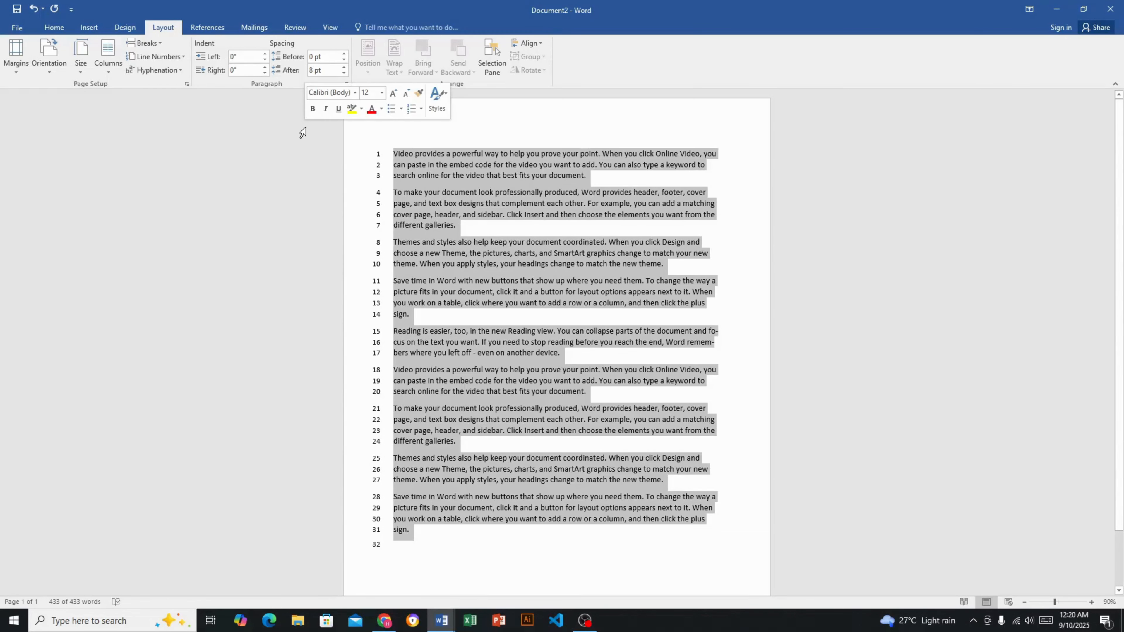
key("Delete")
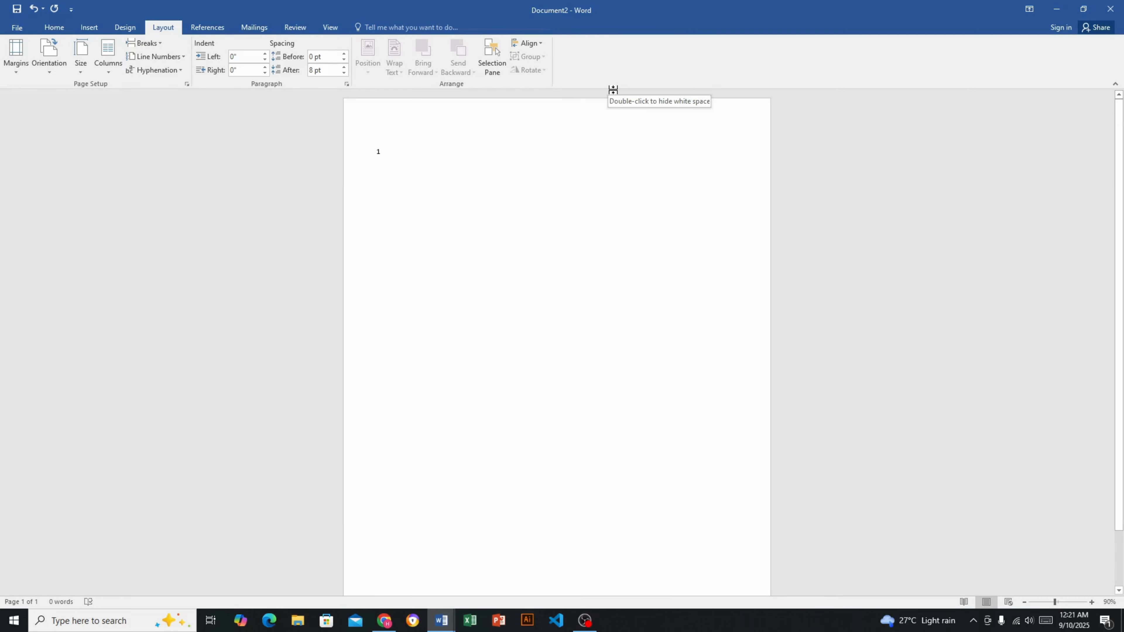
key("ctrl+z")
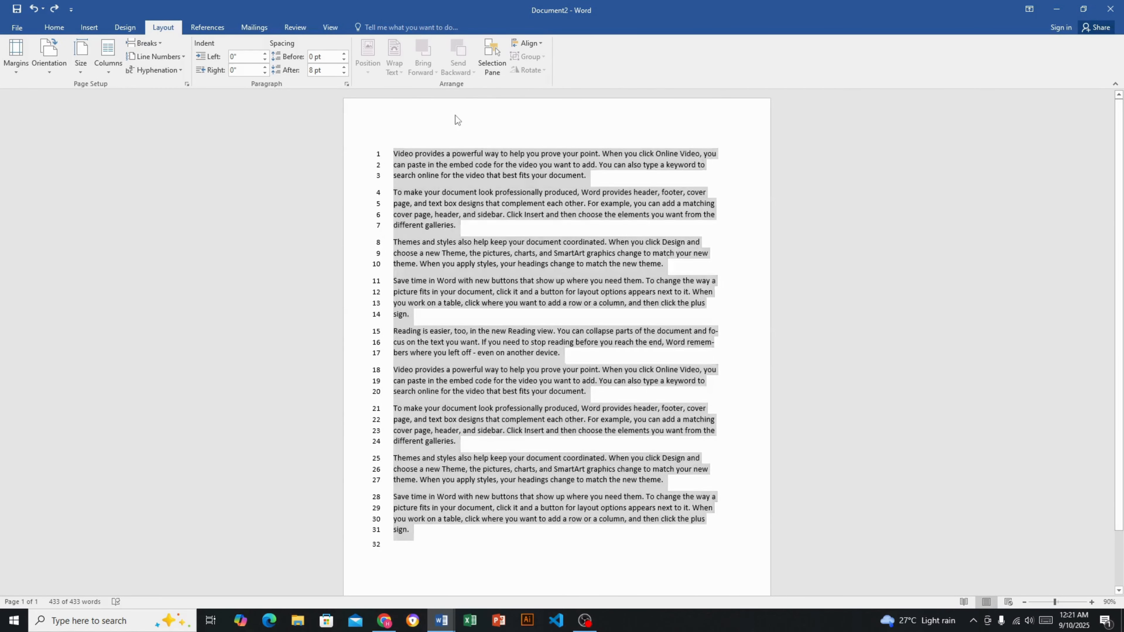
Clear the text selection and remove the line numbers from the document.
left_click(455, 115)
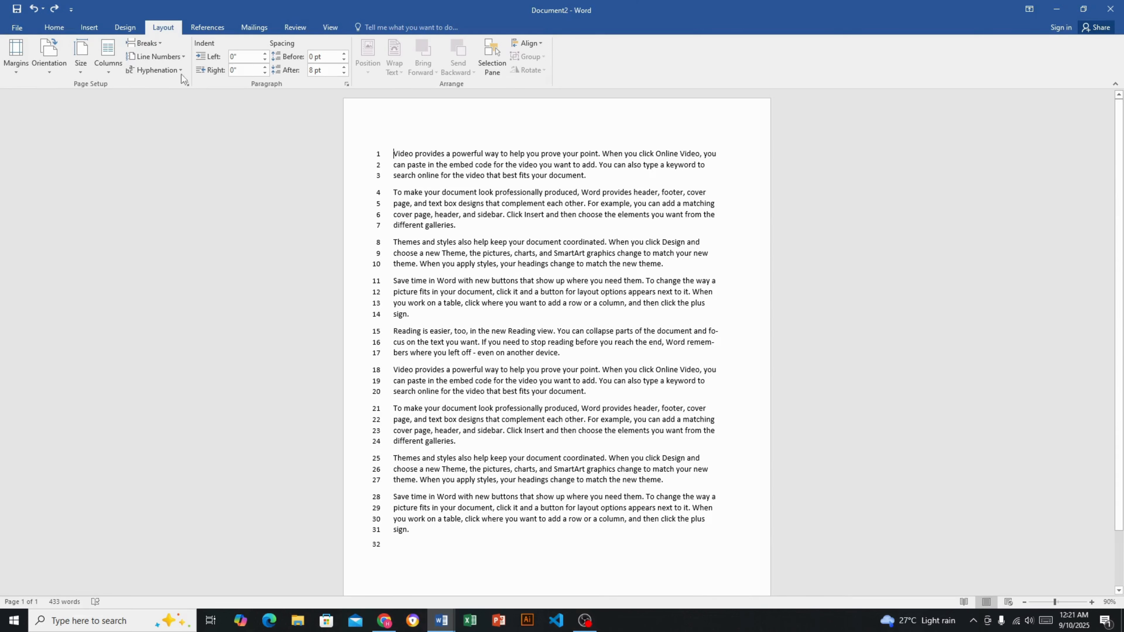
left_click(176, 55)
left_click(169, 70)
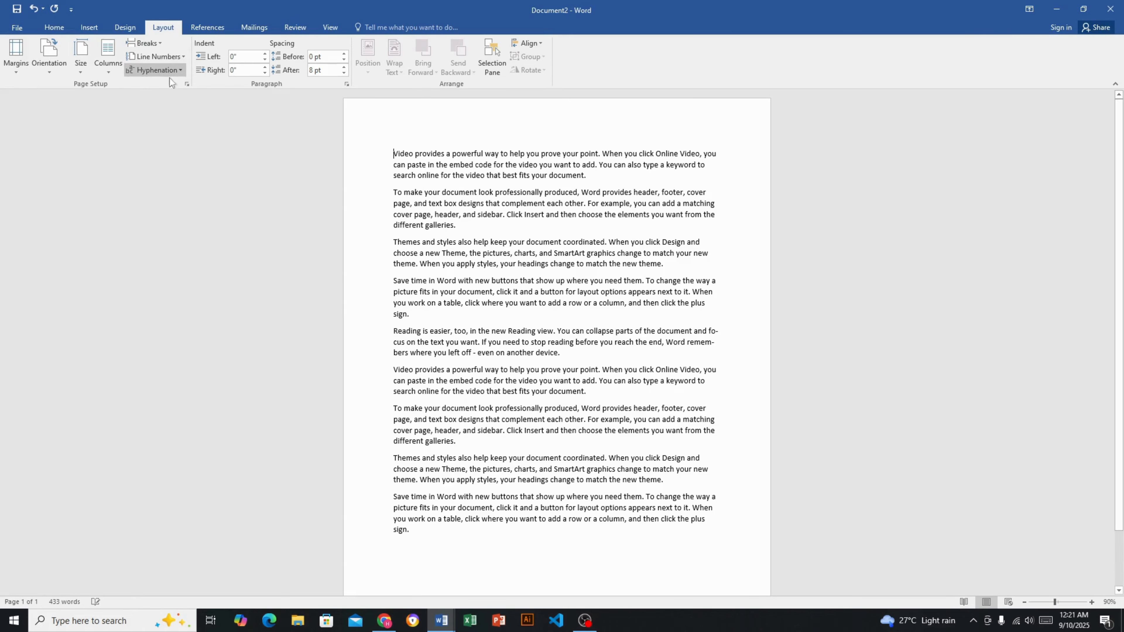
Set the left indent of the first paragraph, "Video provides a powerful way", to 0.9".
scroll(443, 266, "up", 4, "ctrl")
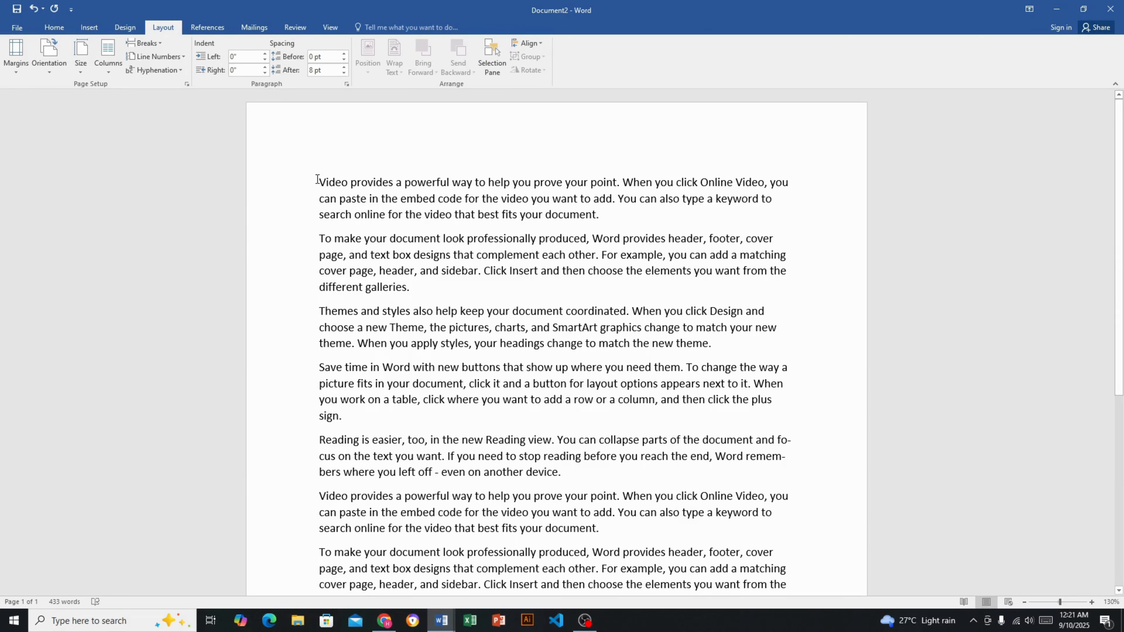
left_click(264, 54)
left_click(265, 53)
left_click(265, 53)
left_click(264, 53)
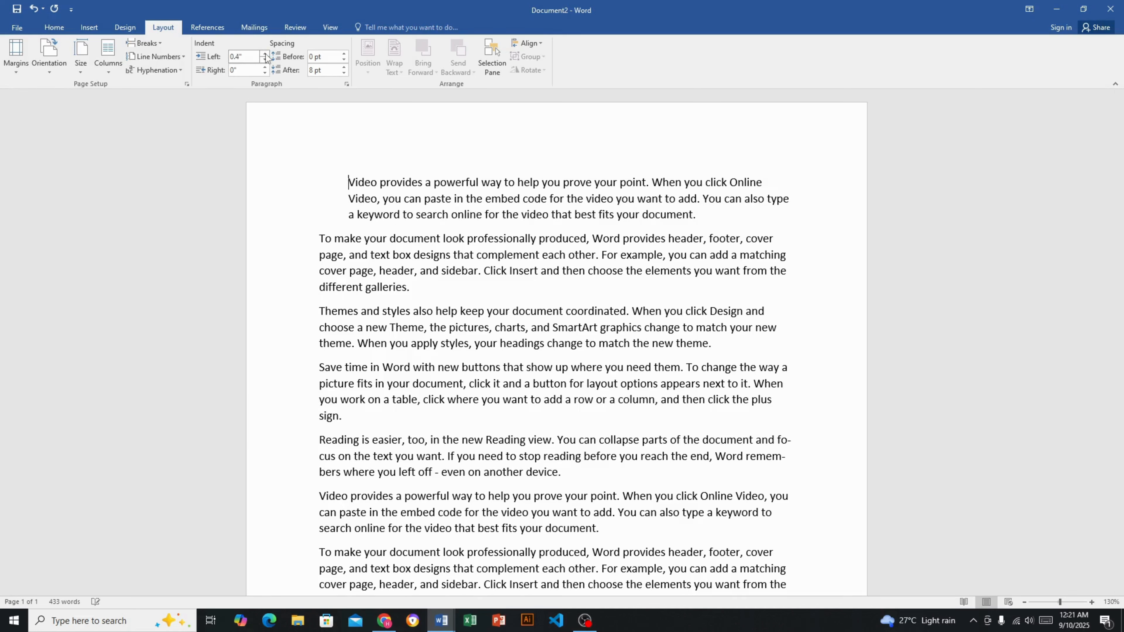
left_click(265, 54)
left_click(264, 54)
left_click(265, 54)
left_click(264, 54)
left_click(265, 53)
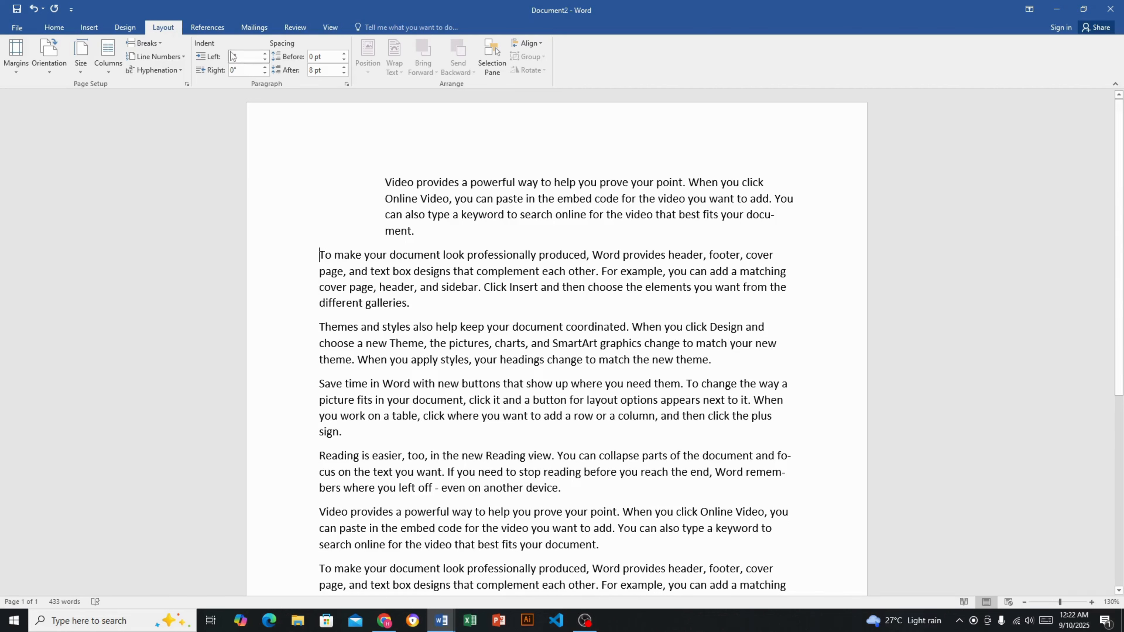
Set the spacing before the second paragraph, "To make your document", to 24 pt.
double_click(344, 55)
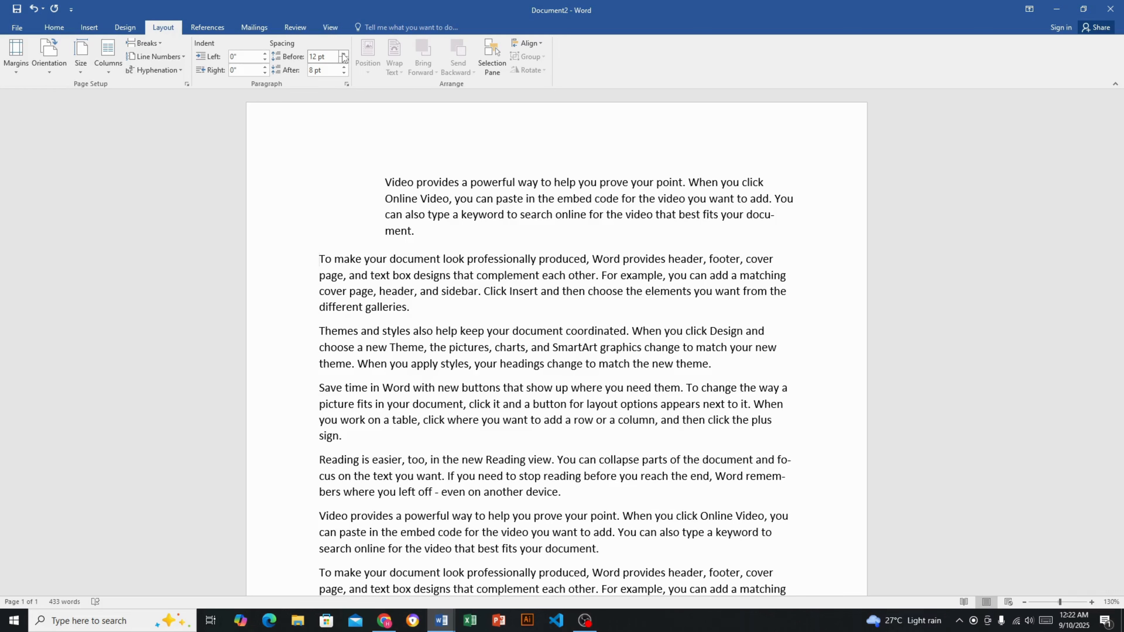
left_click(344, 54)
left_click(347, 54)
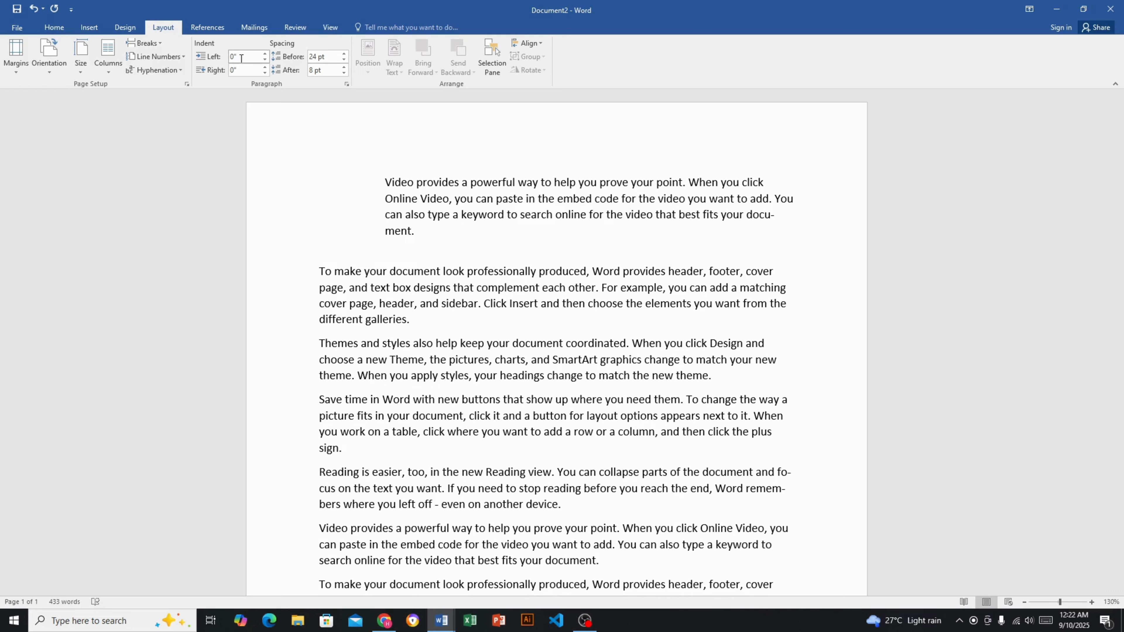
Undo the last three increases of the spacing before the second paragraph.
key("ctrl+z")
key("ctrl+z")
key("ctrl+z")
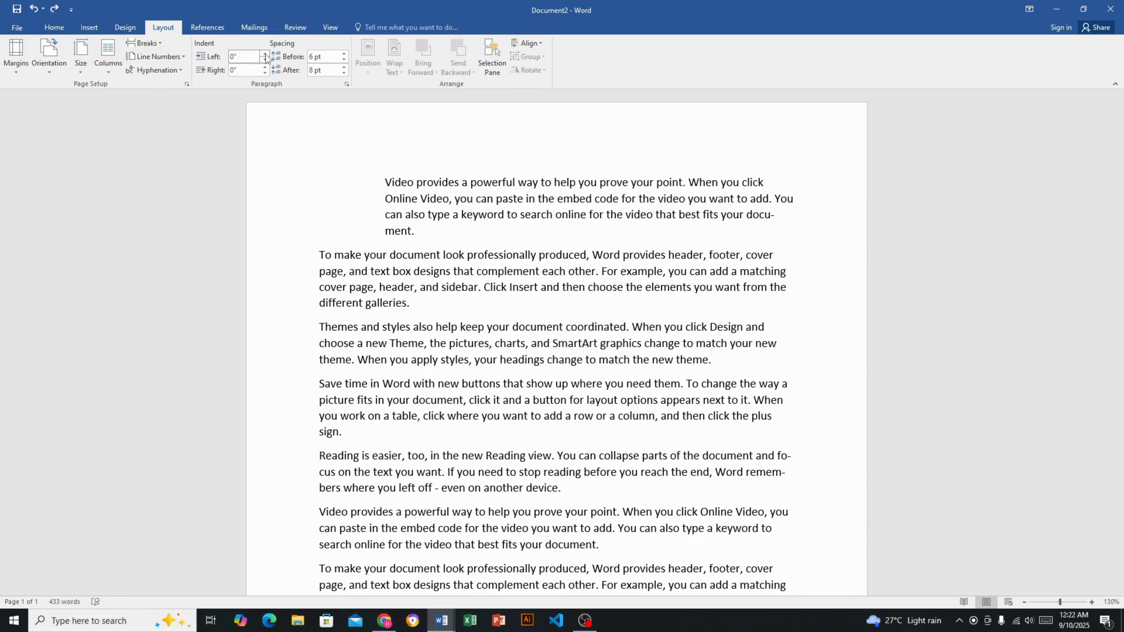
Set the left indent of the second paragraph, "To make your document", to 0.9".
left_click(265, 53)
left_click(266, 54)
left_click(265, 54)
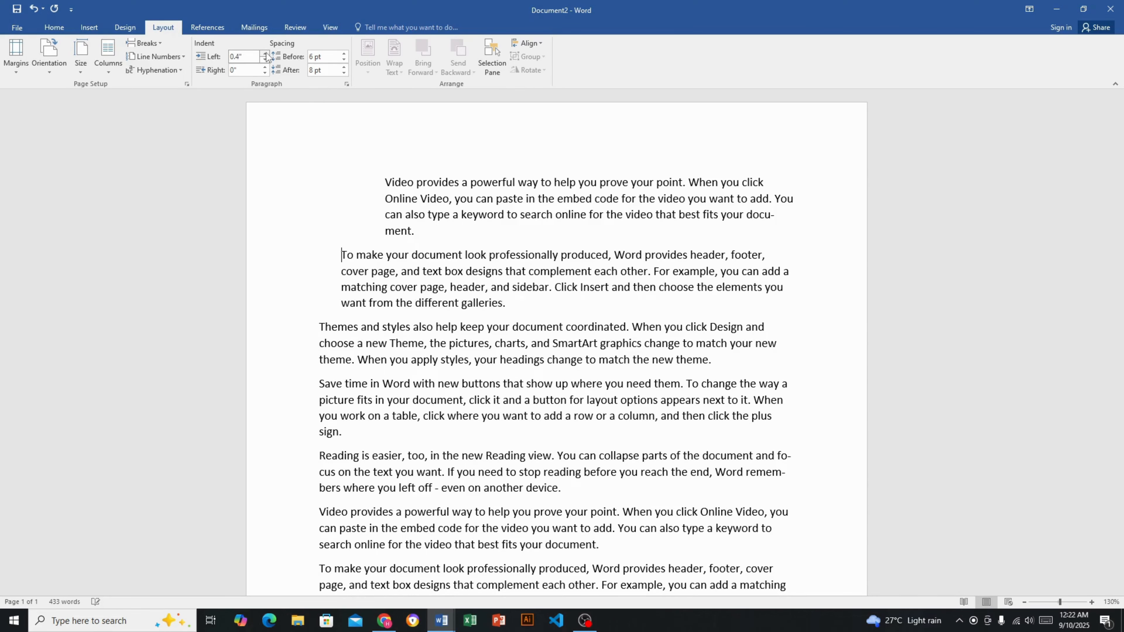
left_click(265, 54)
left_click(266, 54)
left_click(265, 54)
left_click(265, 54)
left_click(265, 53)
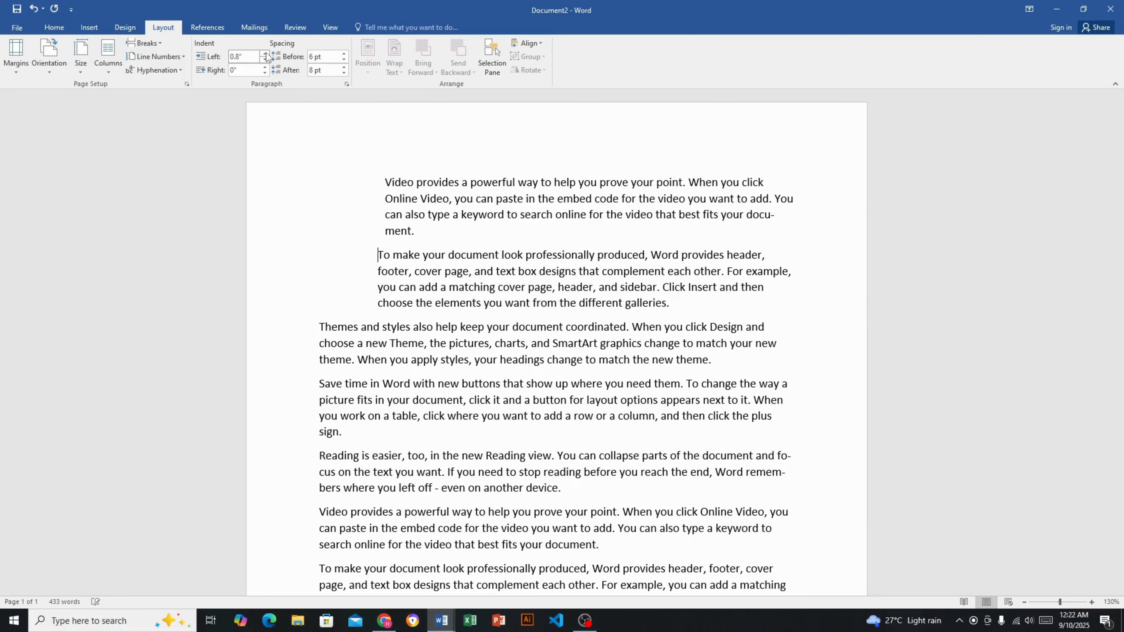
left_click(265, 53)
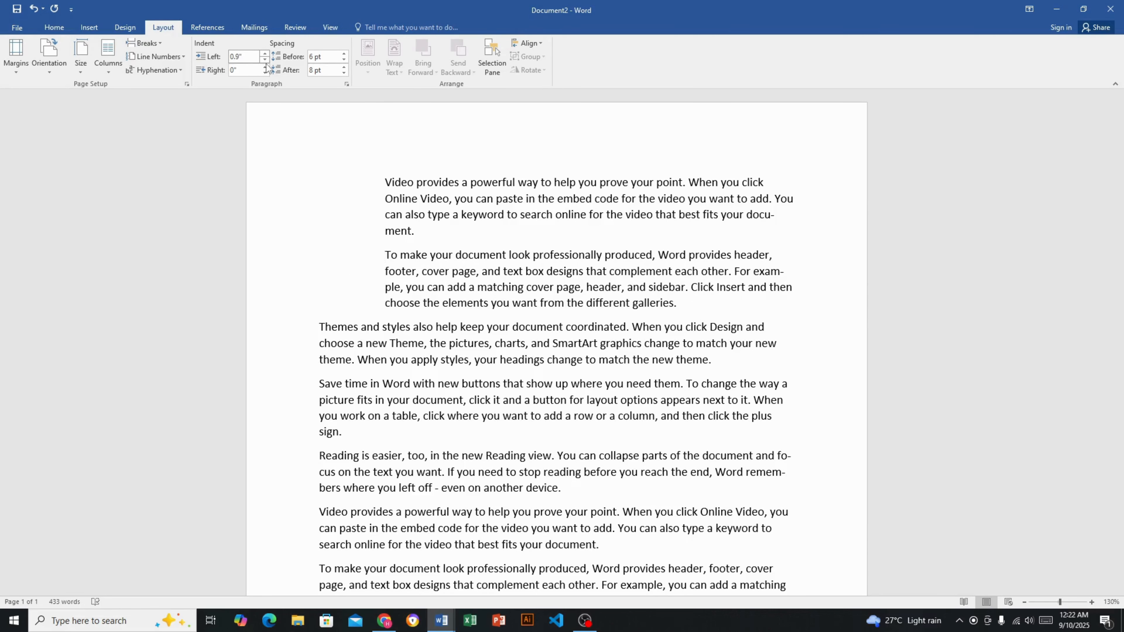
Reset the left indent of the second paragraph to 0".
left_click(265, 60)
left_click(265, 60)
left_click(265, 59)
left_click(265, 60)
left_click(265, 59)
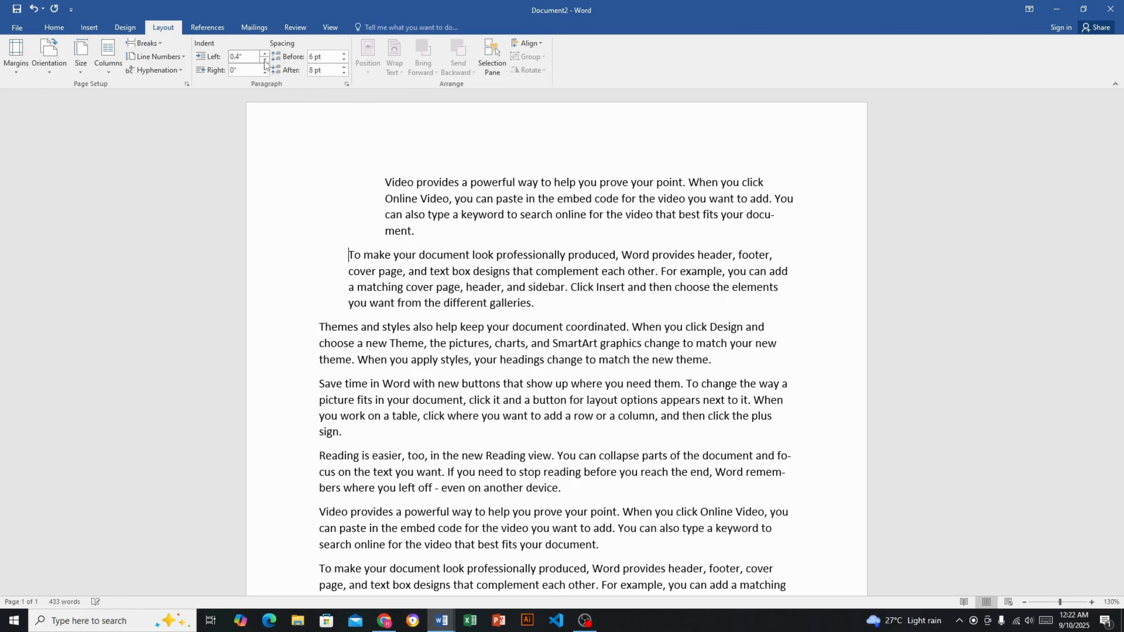
left_click(265, 59)
left_click(265, 59)
left_click(265, 60)
left_click(265, 60)
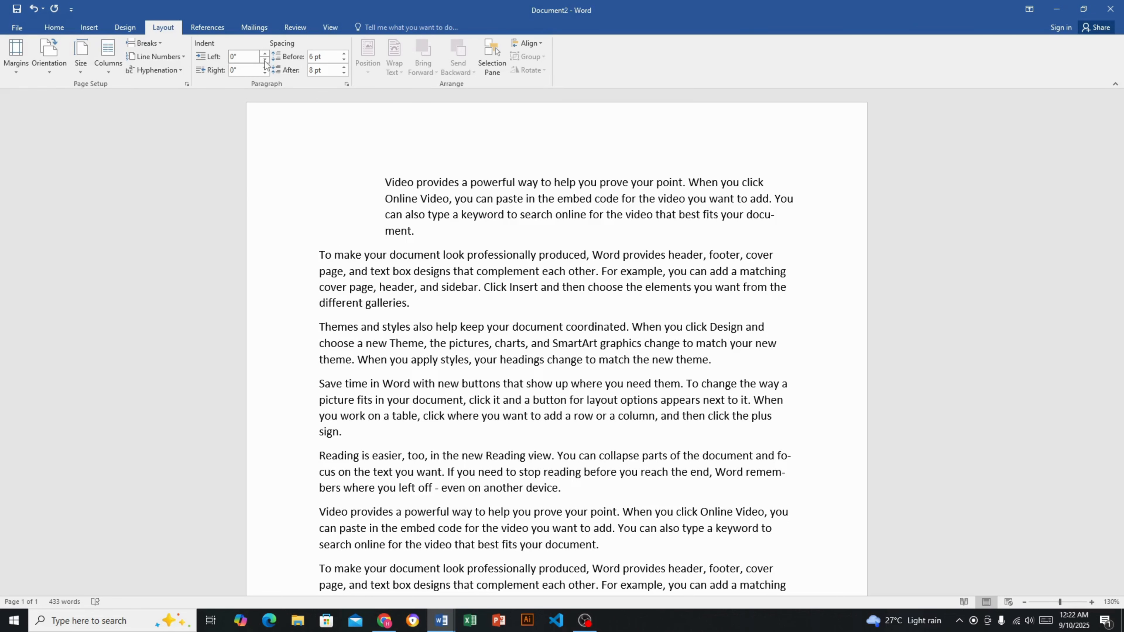
Set the right indent of the first paragraph, "Video provides", to -0.5".
left_click(382, 234)
left_click(382, 182)
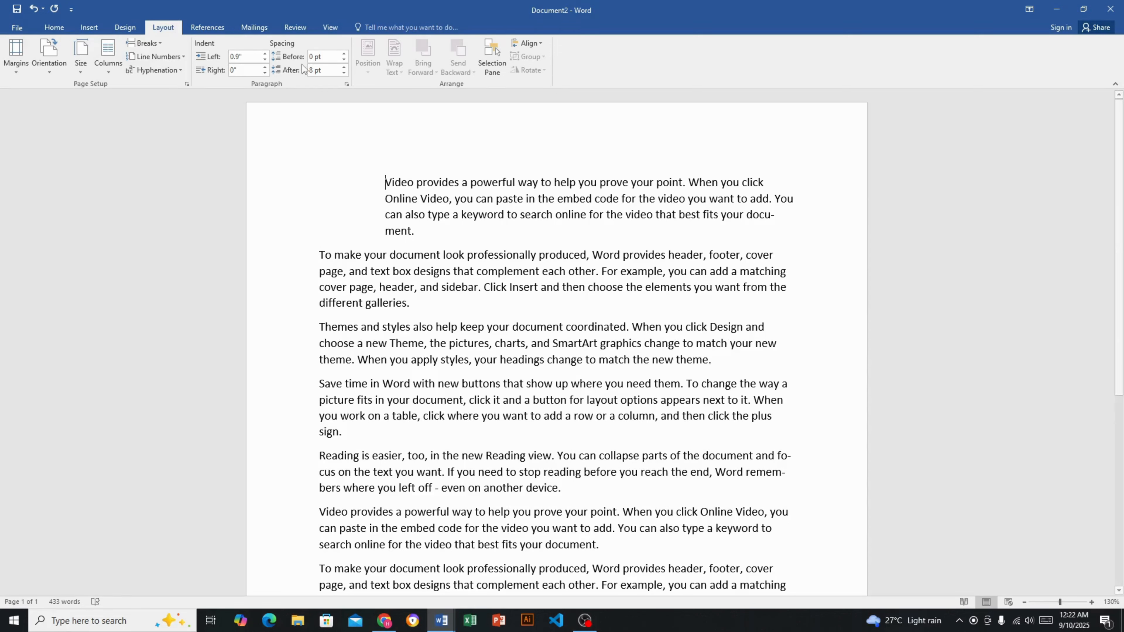
left_click(265, 71)
left_click(265, 72)
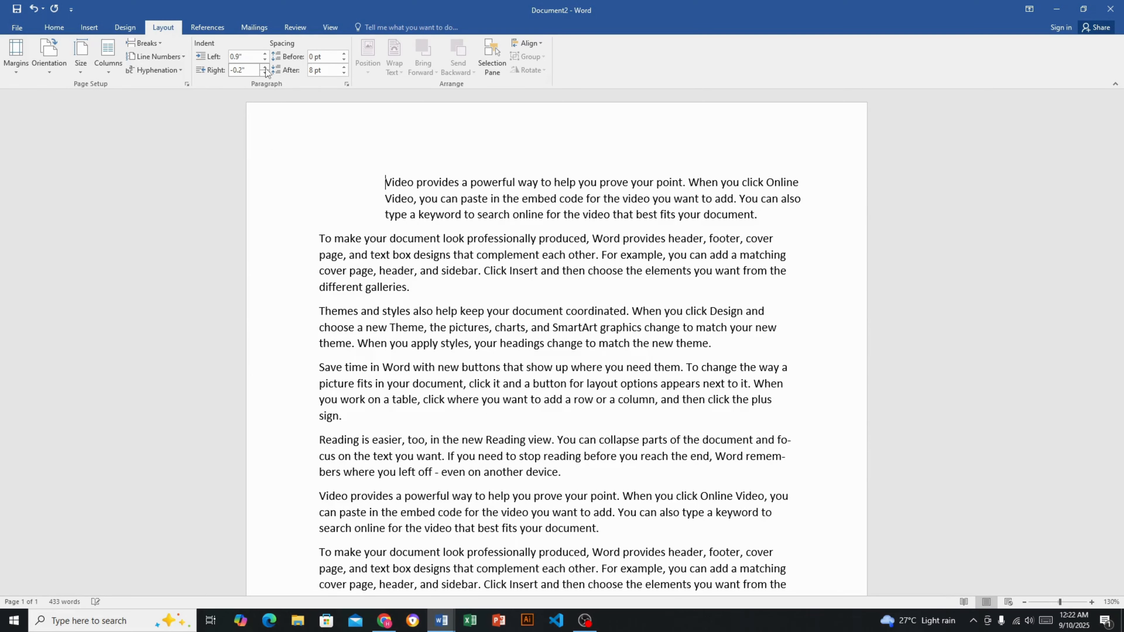
left_click(265, 68)
left_click(265, 72)
left_click(265, 72)
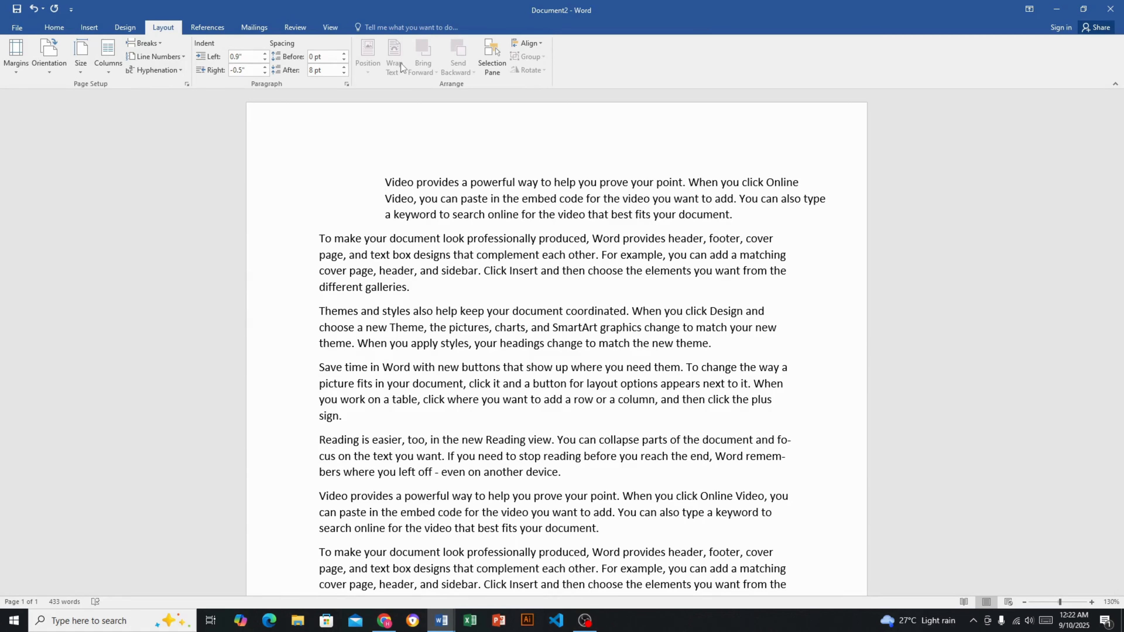
Undo all the indent and spacing changes made to the first two paragraphs.
key("ctrl+z")
key("ctrl+y")
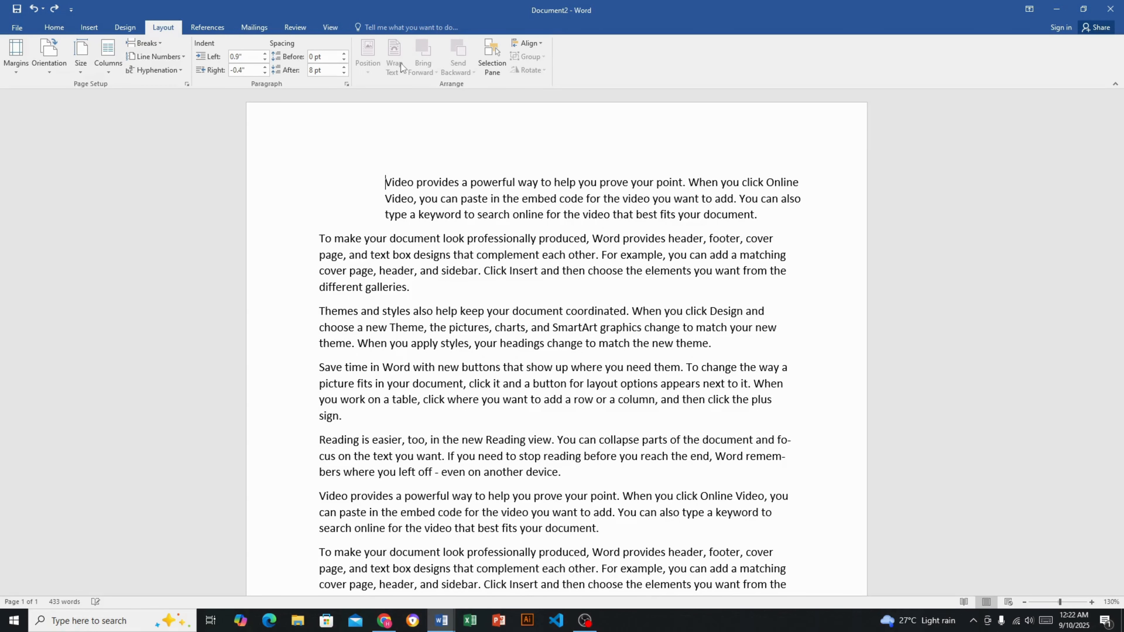
key("ctrl+z")
key("ctrl+z")
key("ctrl+z")
key("ctrl+z")
key("ctrl+z")
key("ctrl+z")
key("ctrl+z")
key("ctrl+z")
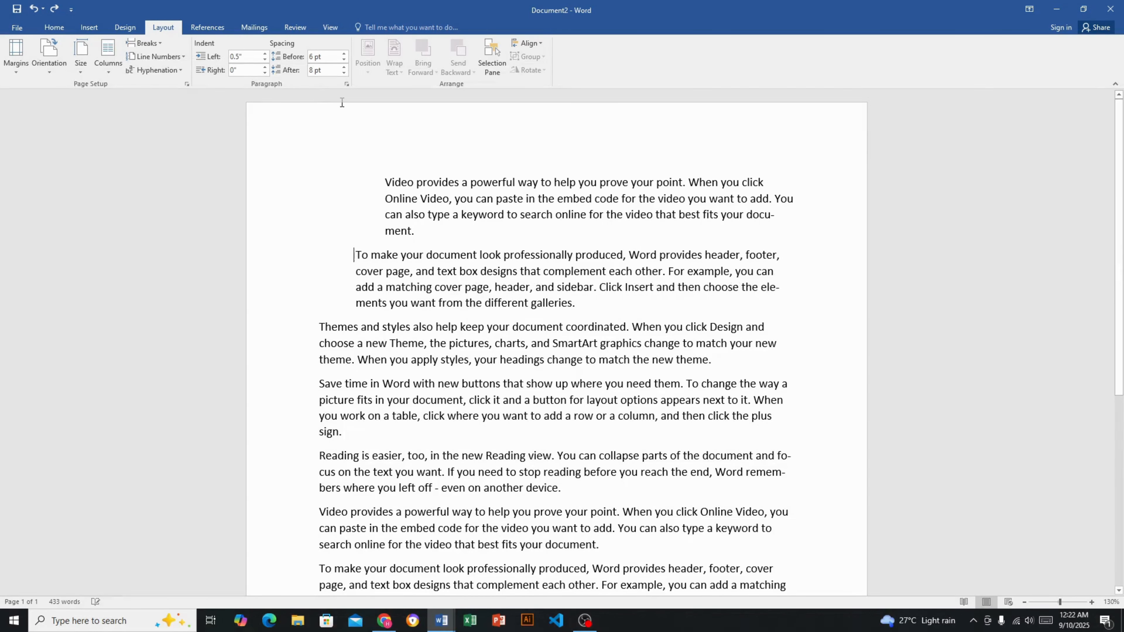
key("ctrl+z")
key("ctrl+z")
key("ctrl+z")
key("ctrl+z")
key("ctrl+z")
key("ctrl+z")
key("ctrl+z")
key("ctrl+z")
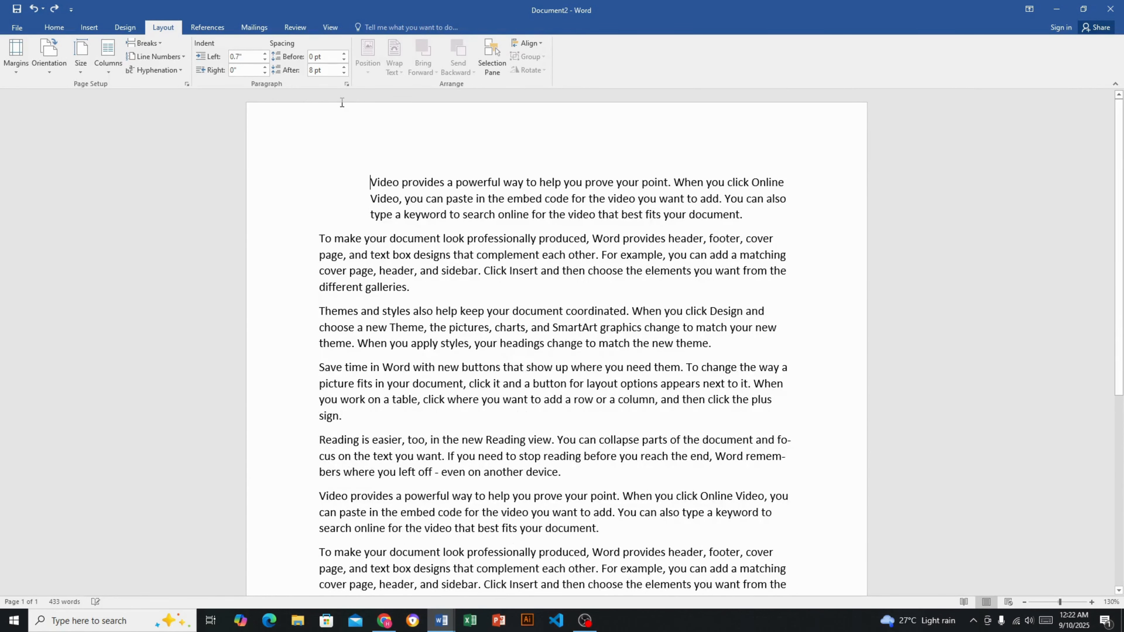
key("ctrl+z")
key("ctrl+z")
key("ctrl+z")
key("ctrl+z")
key("ctrl+z")
key("ctrl+z")
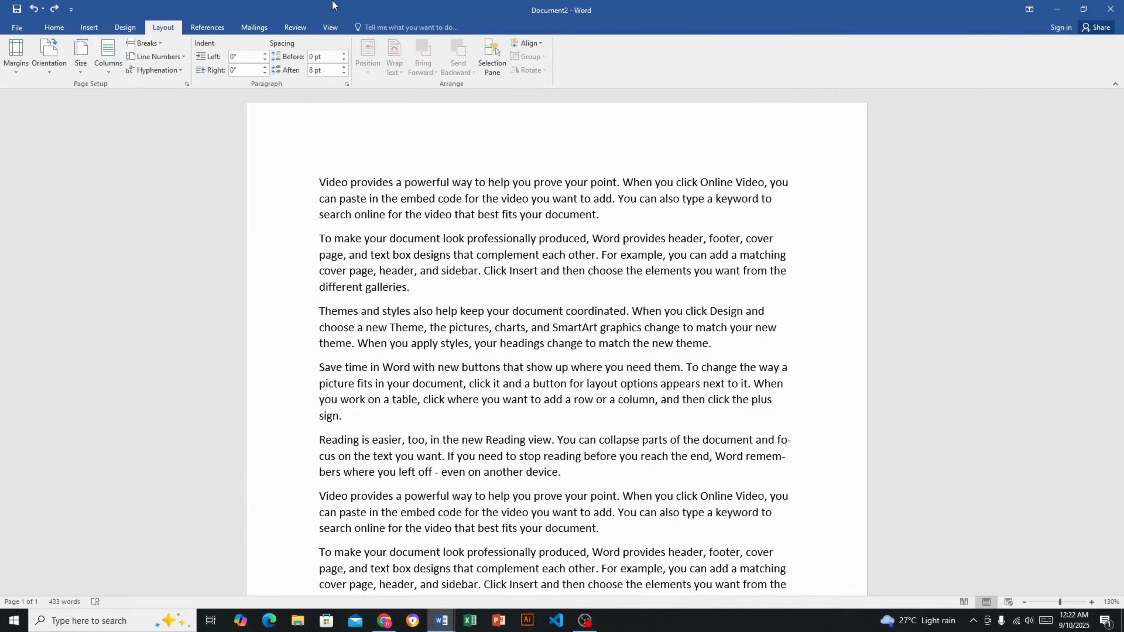
Set the spacing before the third paragraph, "Themes and styles", to 66 pt.
scroll(544, 199, "down", 1)
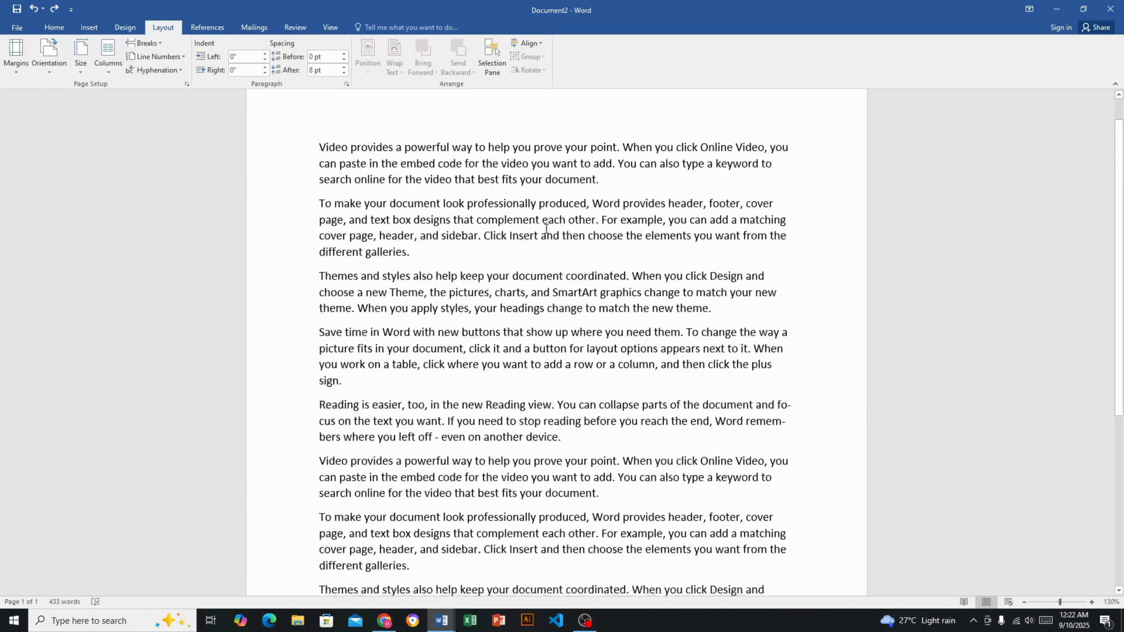
left_click(319, 276)
scroll(470, 301, "up", 3, "ctrl")
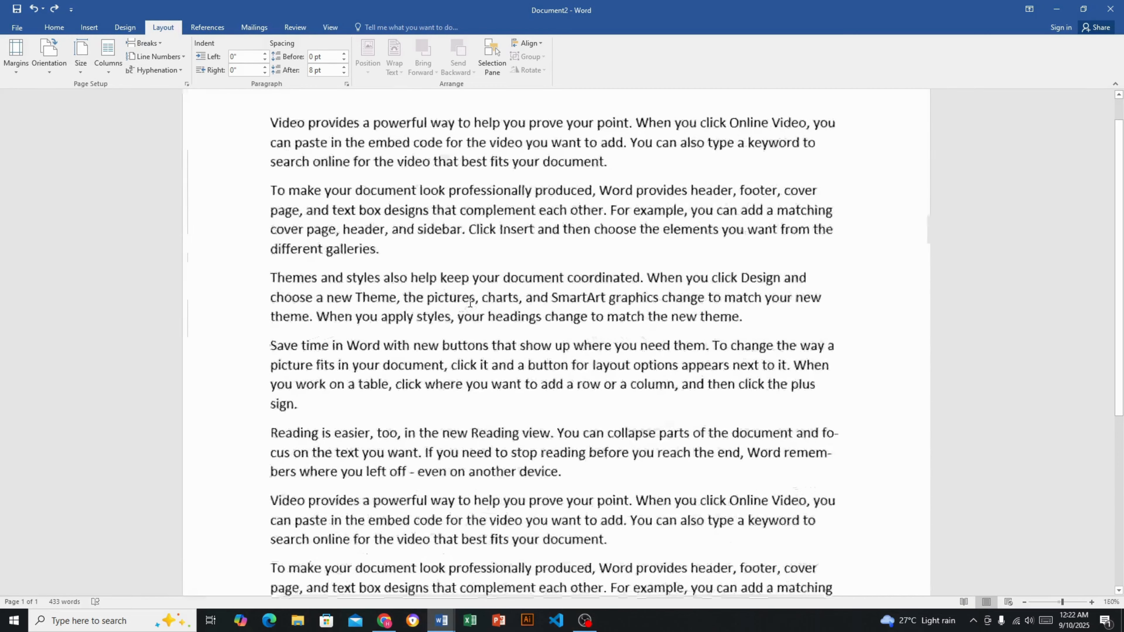
scroll(414, 327, "up", 2, "ctrl")
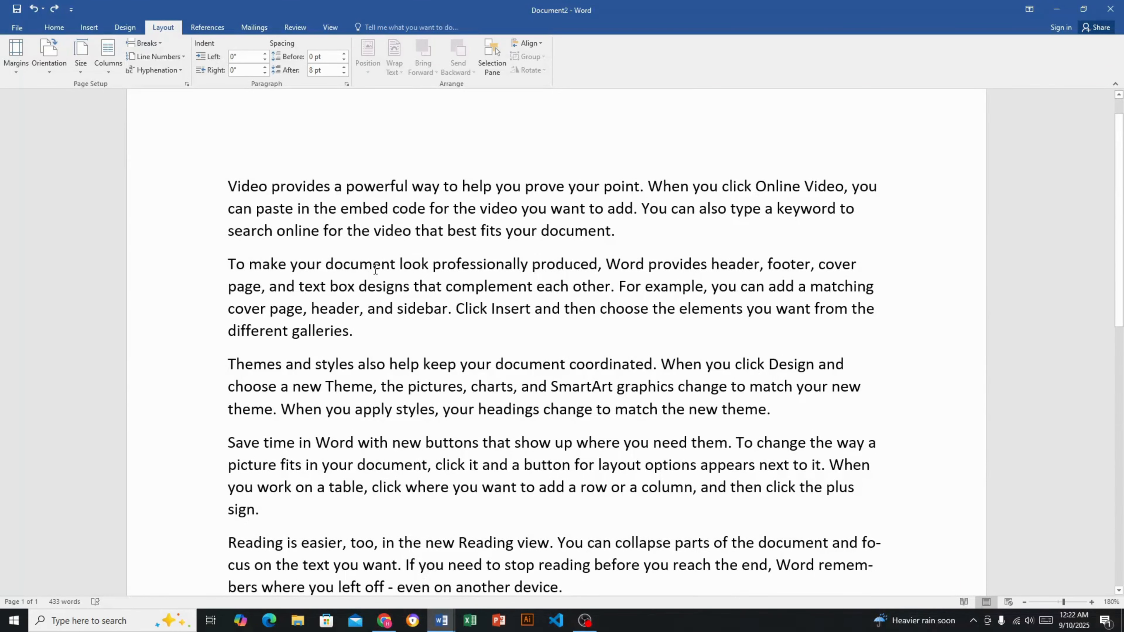
left_click(346, 55)
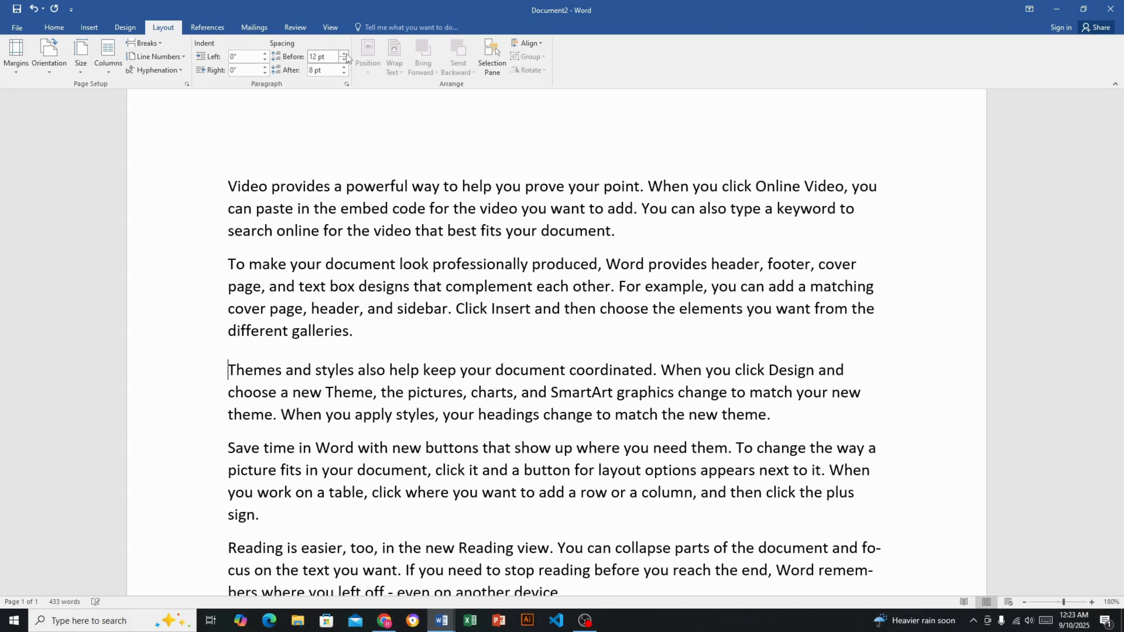
left_click(346, 54)
left_click(346, 54)
left_click(346, 54)
left_click(345, 54)
left_click(346, 54)
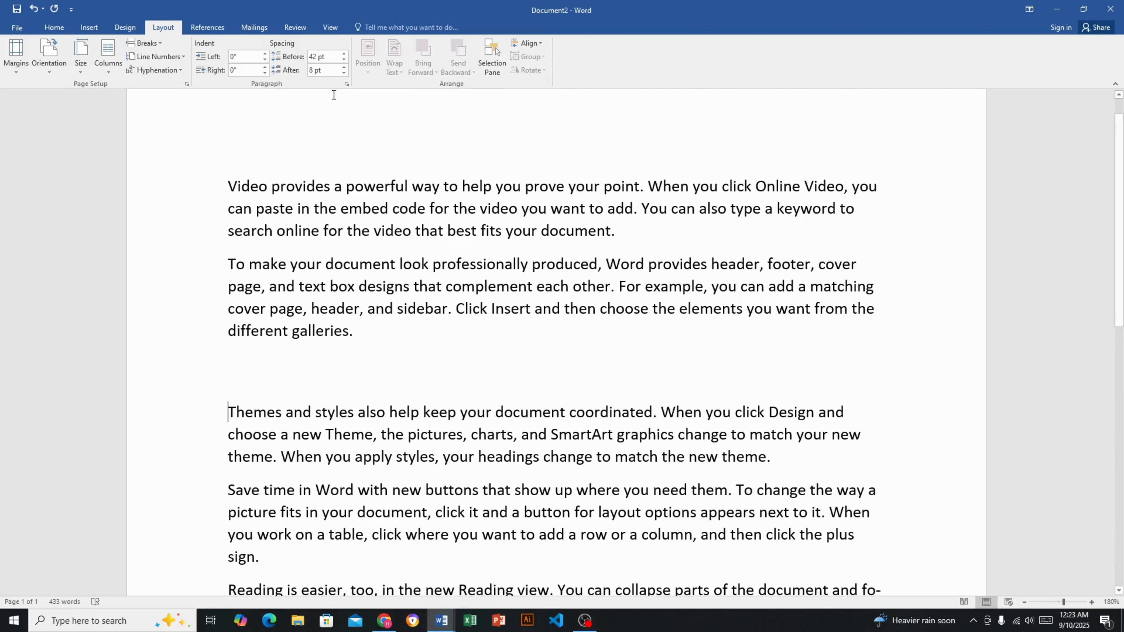
left_click(344, 54)
left_click(344, 54)
left_click(344, 54)
left_click(345, 55)
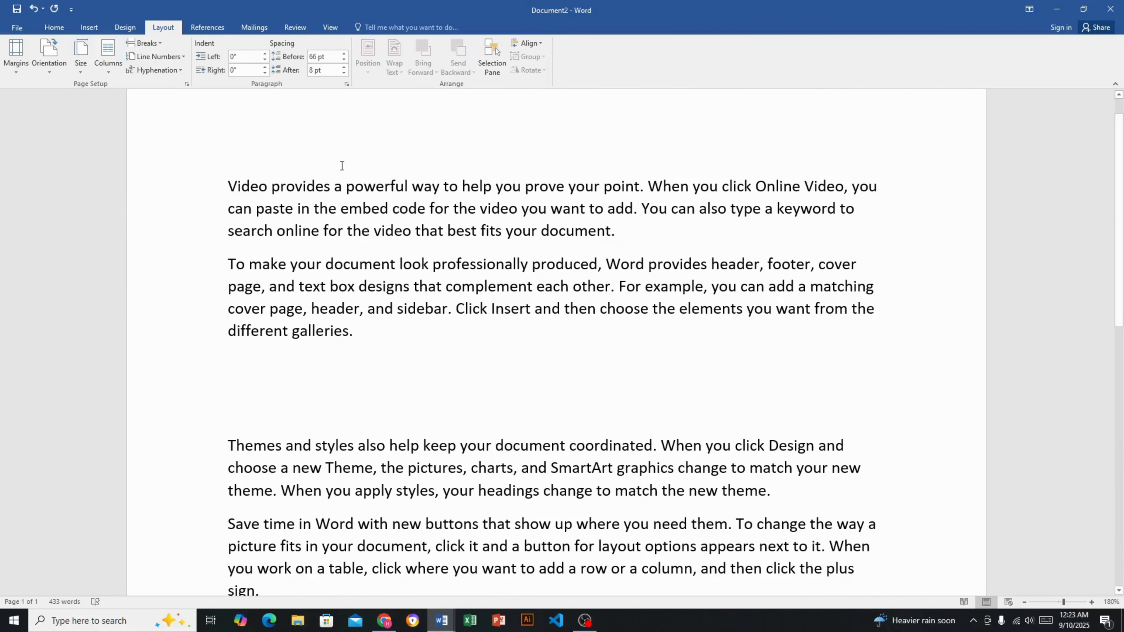
Set the spacing after the third paragraph, "Themes and styles", to Auto.
scroll(339, 166, "down", 3)
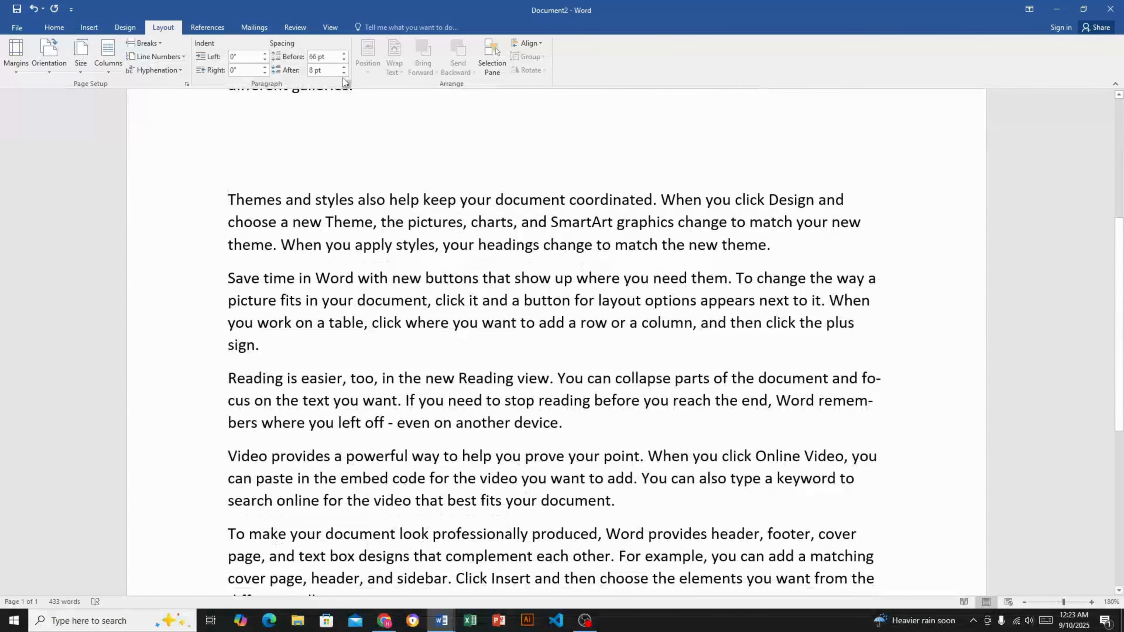
left_click(345, 73)
left_click(345, 73)
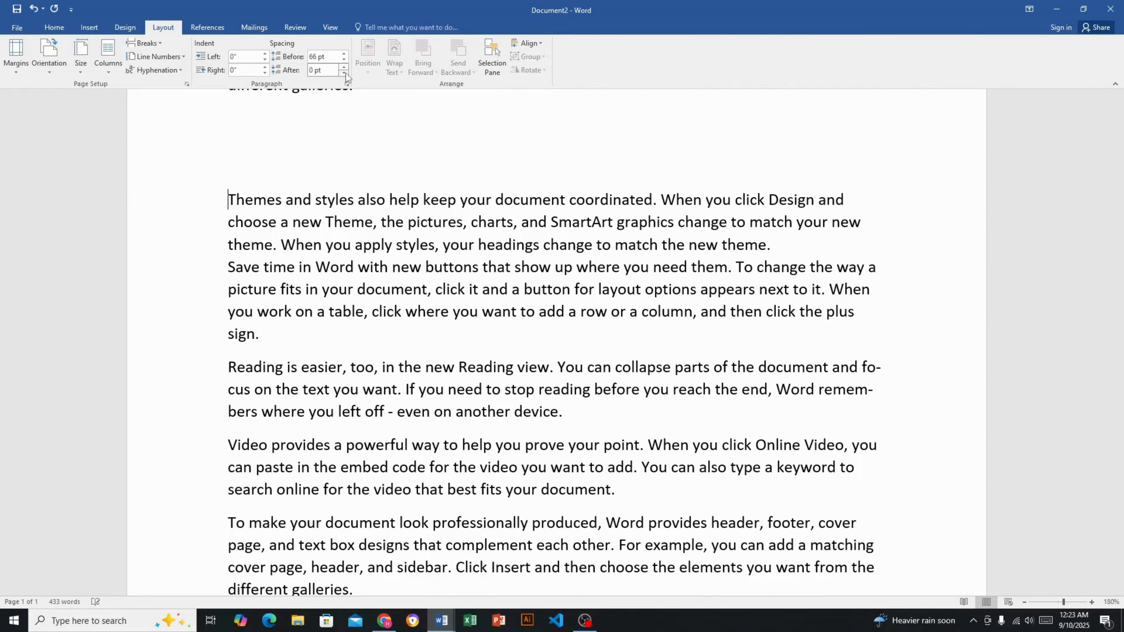
left_click(345, 72)
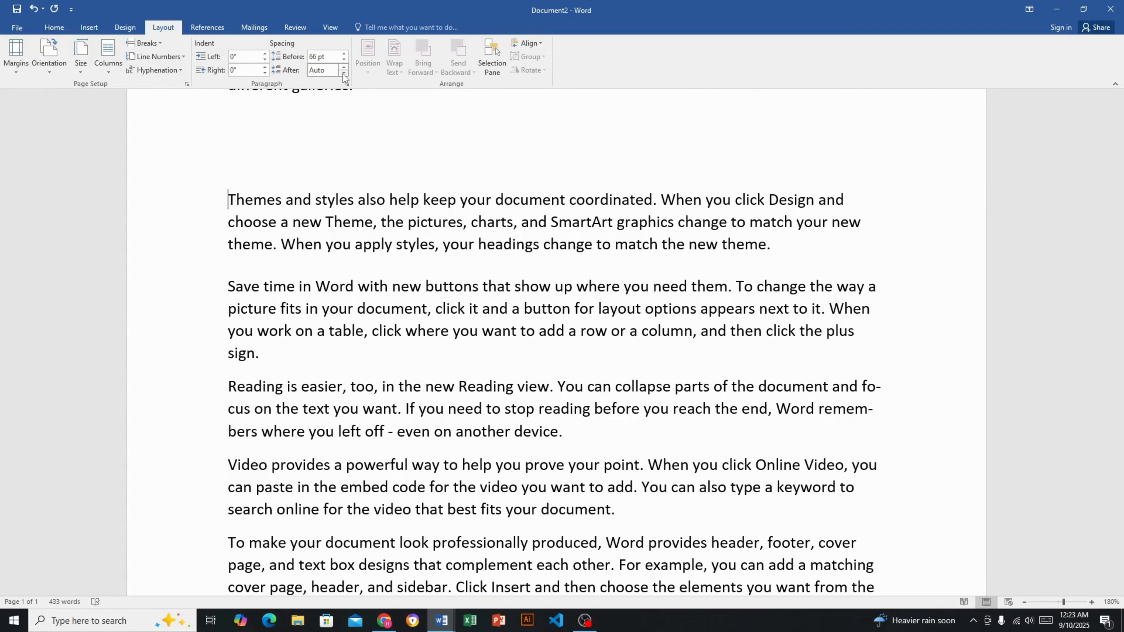
left_click(343, 66)
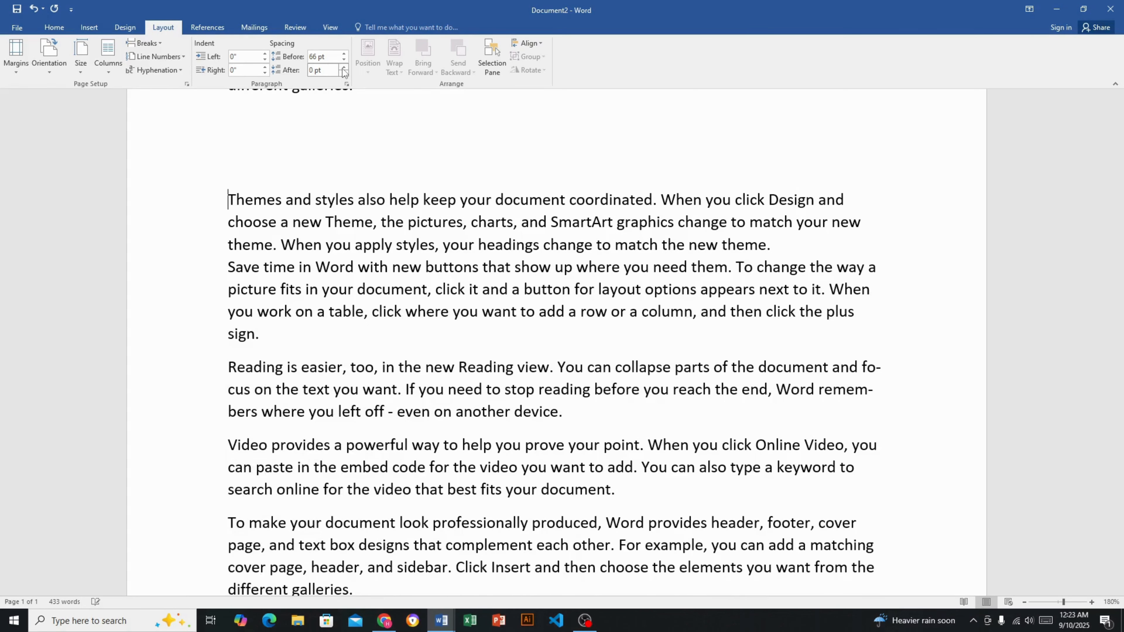
left_click(343, 67)
left_click(343, 73)
left_click(344, 73)
scroll(336, 248, "up", 3)
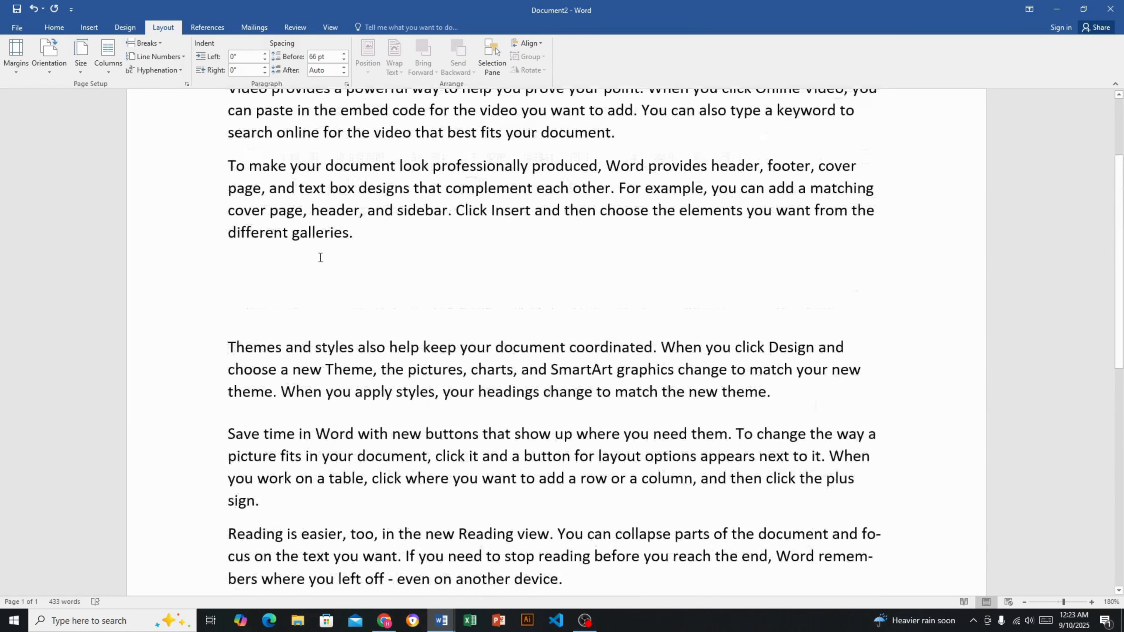
left_click(376, 239)
scroll(374, 248, "down", 3)
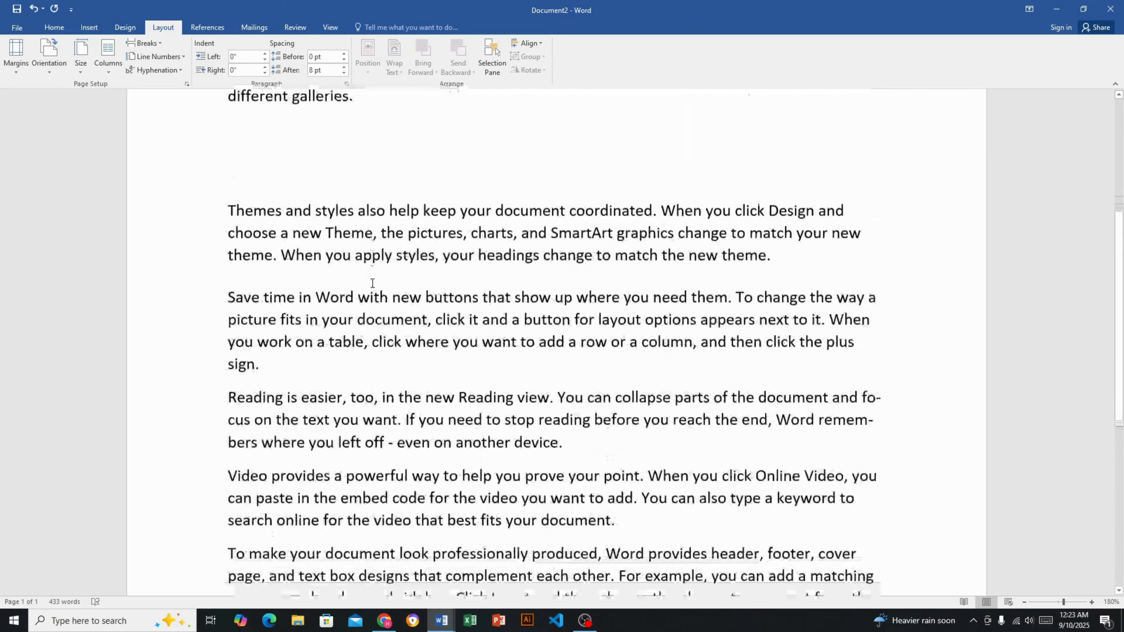
left_click(229, 243)
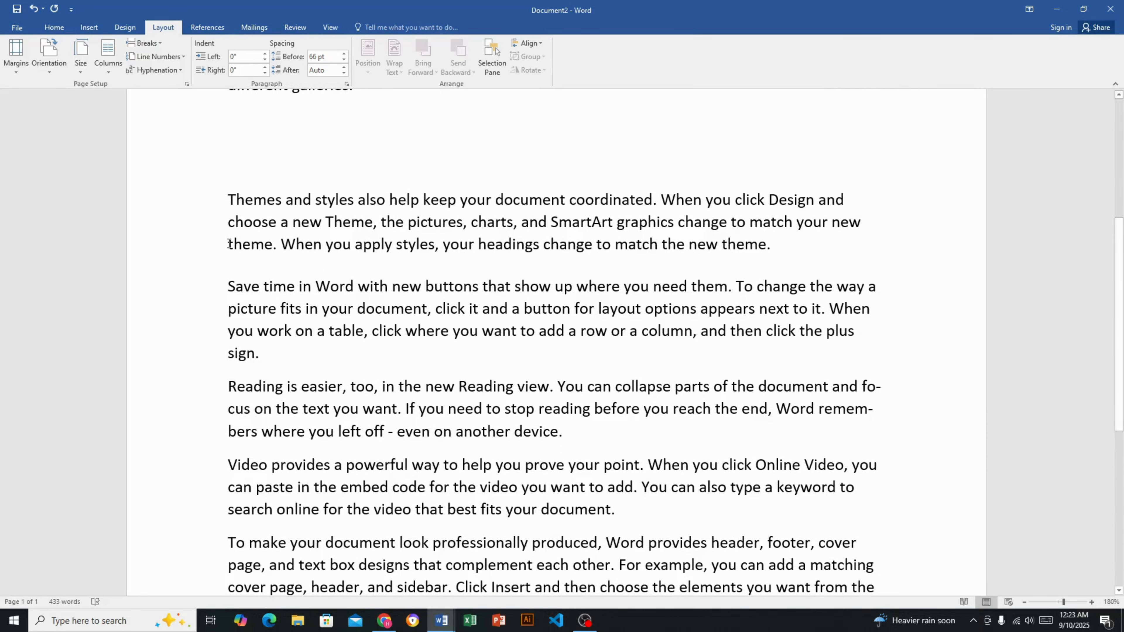
Undo the before and after spacing changes made to the third paragraph, "Themes and styles".
key("ctrl+z")
key("ctrl+z")
key("ctrl+z")
key("ctrl+z")
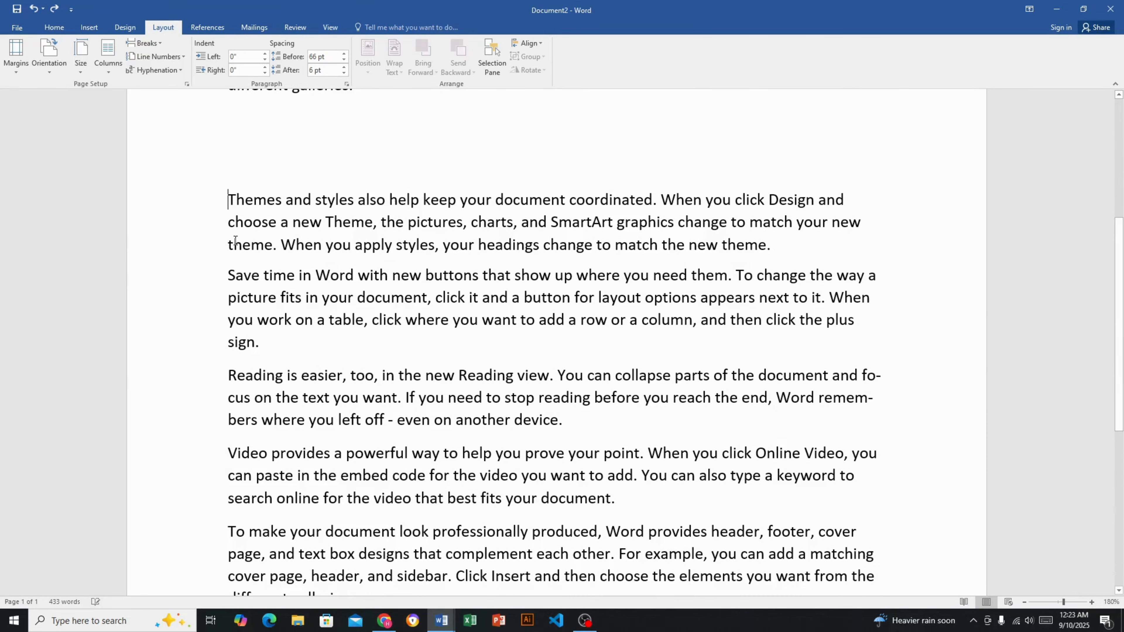
key("ctrl+z")
key("ctrl+z")
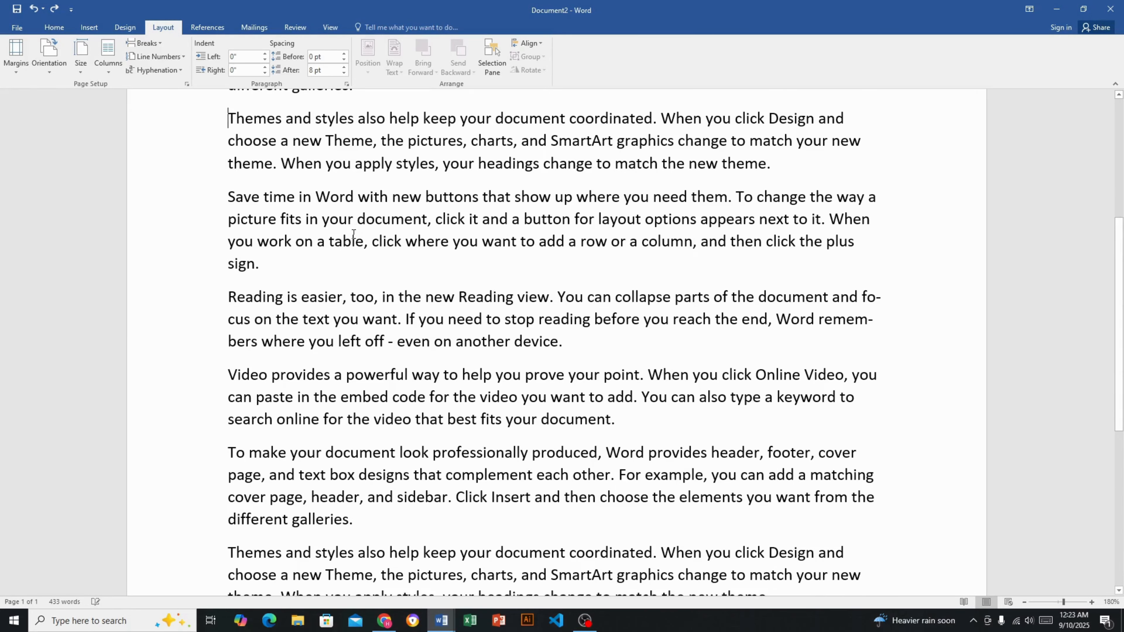
key("ctrl+z")
scroll(353, 234, "up", 2)
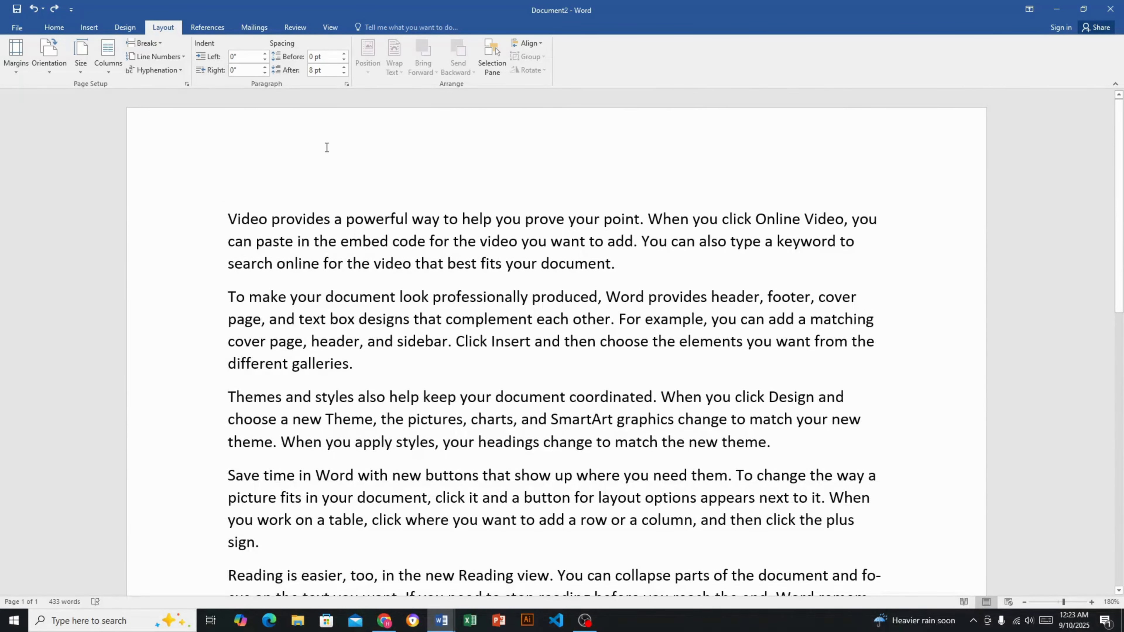
scroll(431, 291, "down", 4)
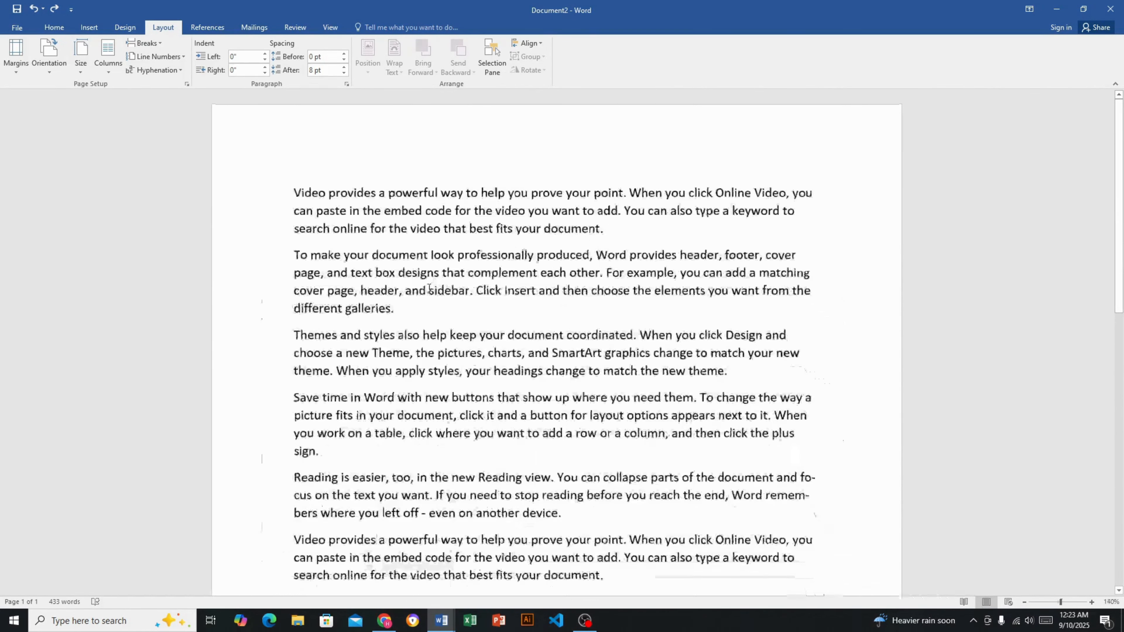
scroll(491, 369, "down", 5)
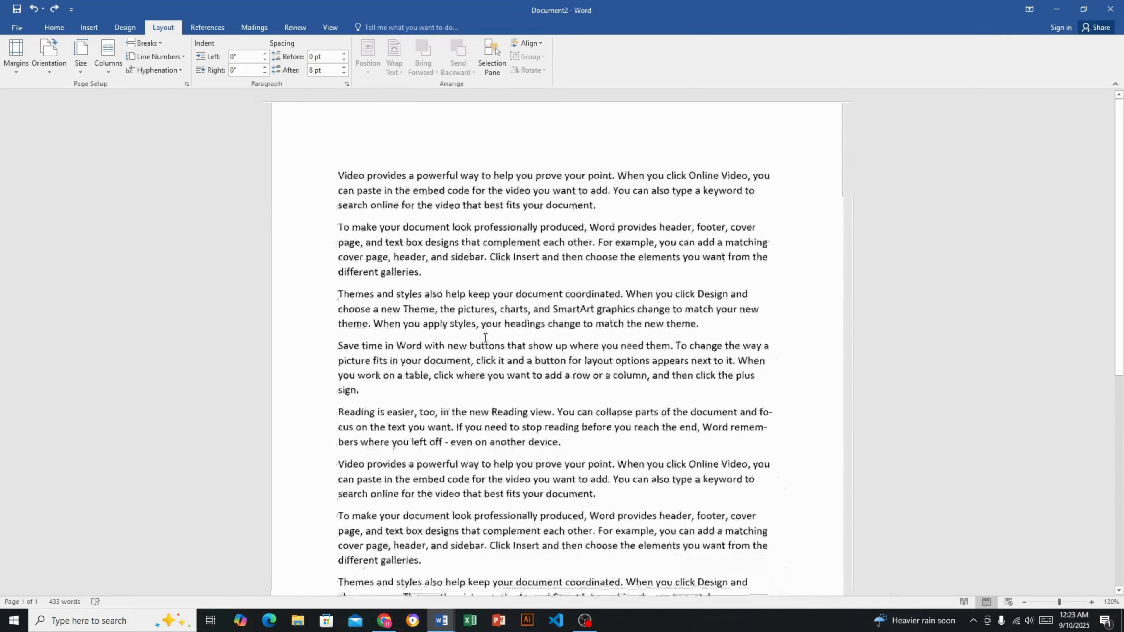
scroll(491, 369, "up", 3)
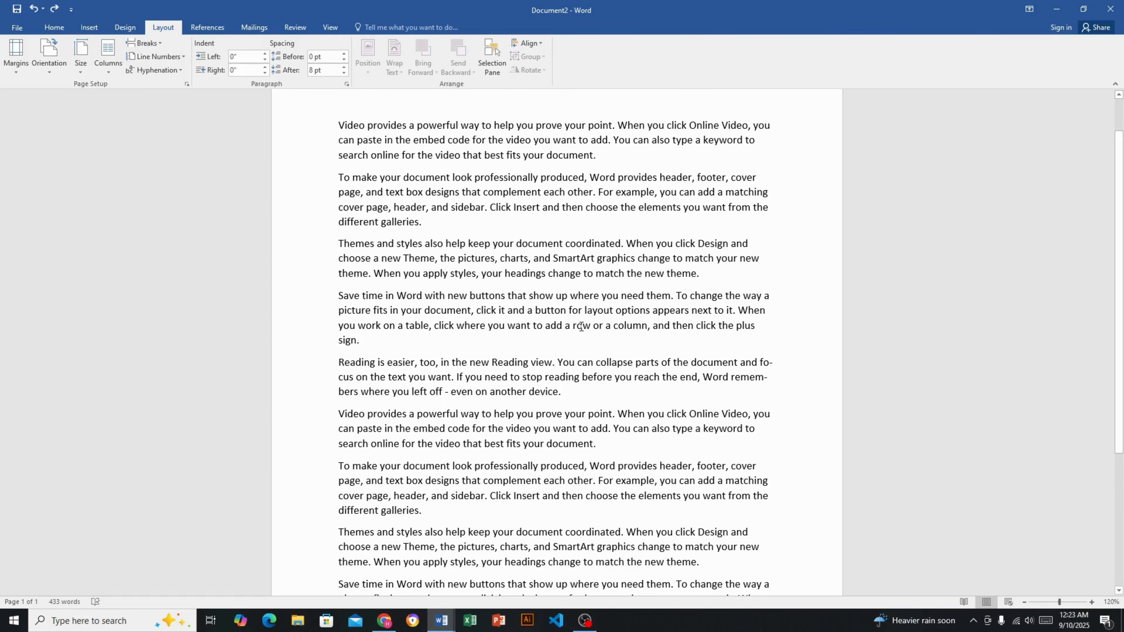
scroll(581, 326, "down", 2)
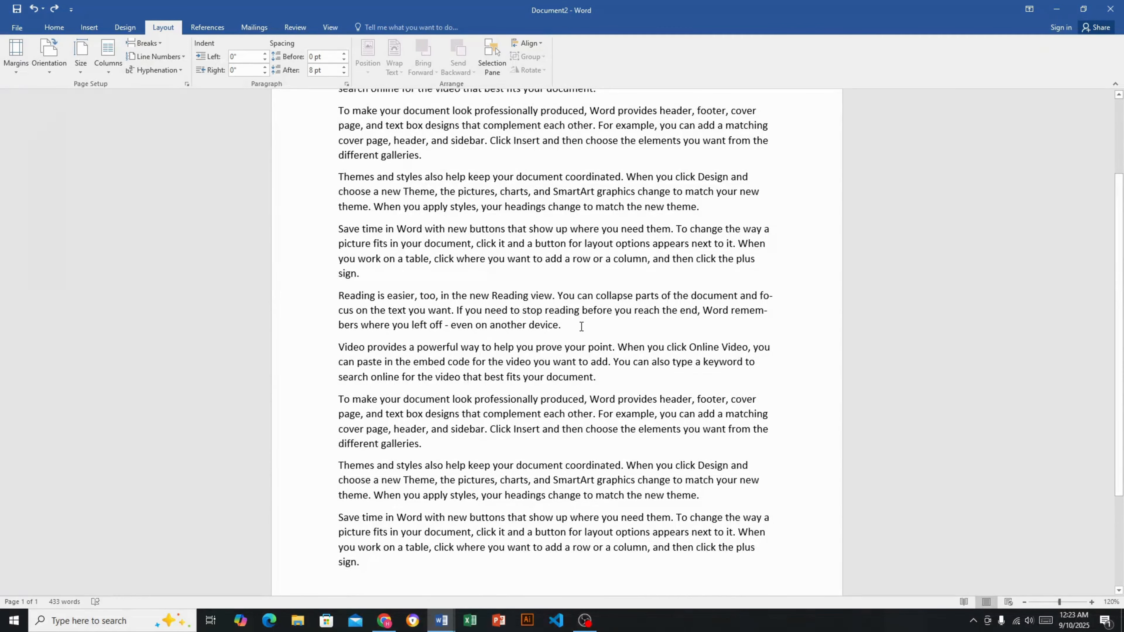
left_click(128, 29)
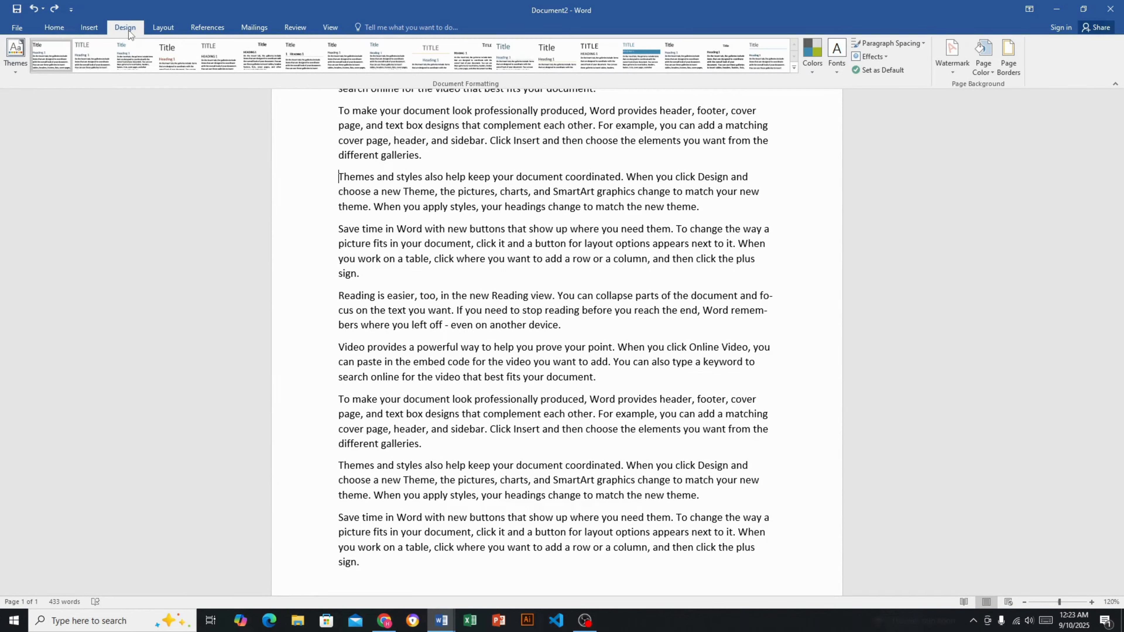
left_click(173, 29)
left_click(133, 27)
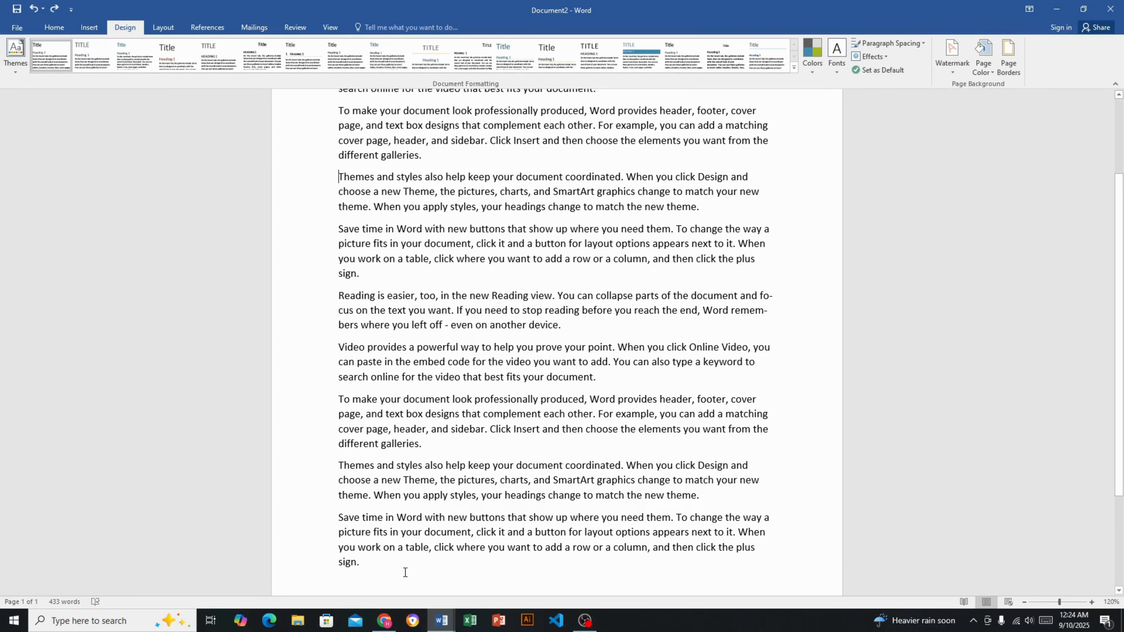
left_click_drag(405, 573, 301, 86)
left_click(767, 443)
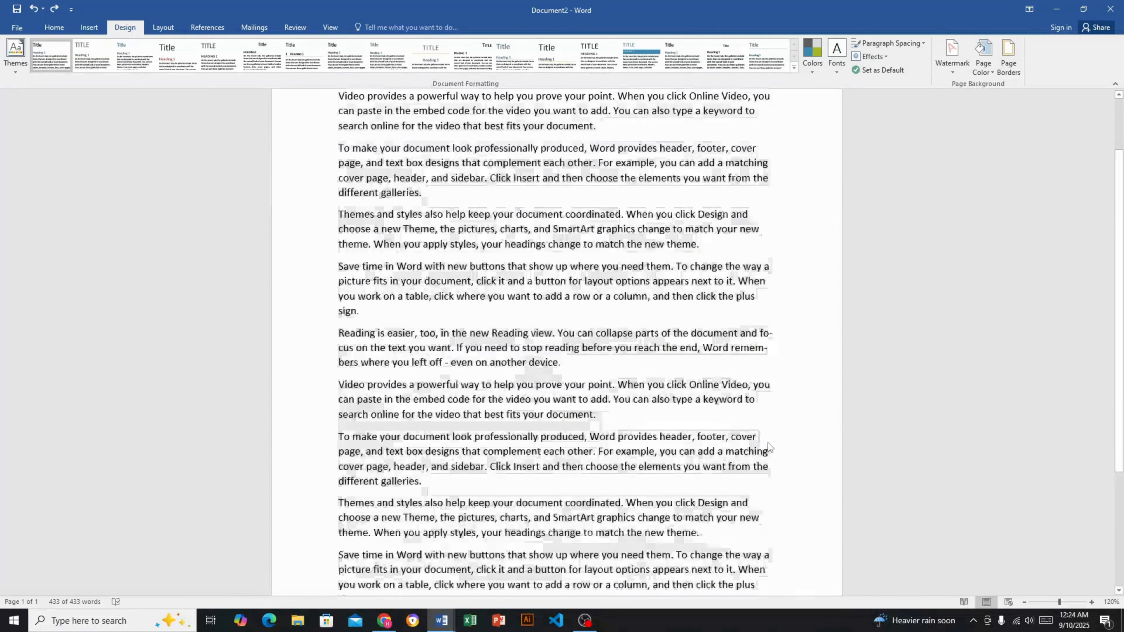
left_click(163, 27)
left_click(131, 28)
left_click(151, 28)
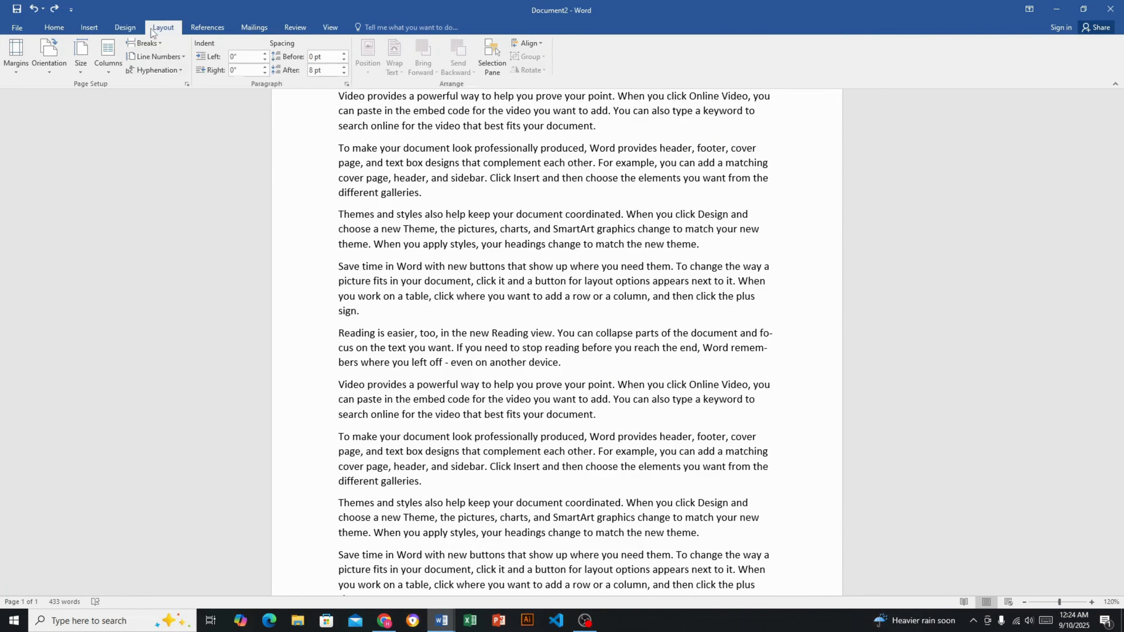
left_click(85, 26)
left_click(60, 27)
left_click(125, 27)
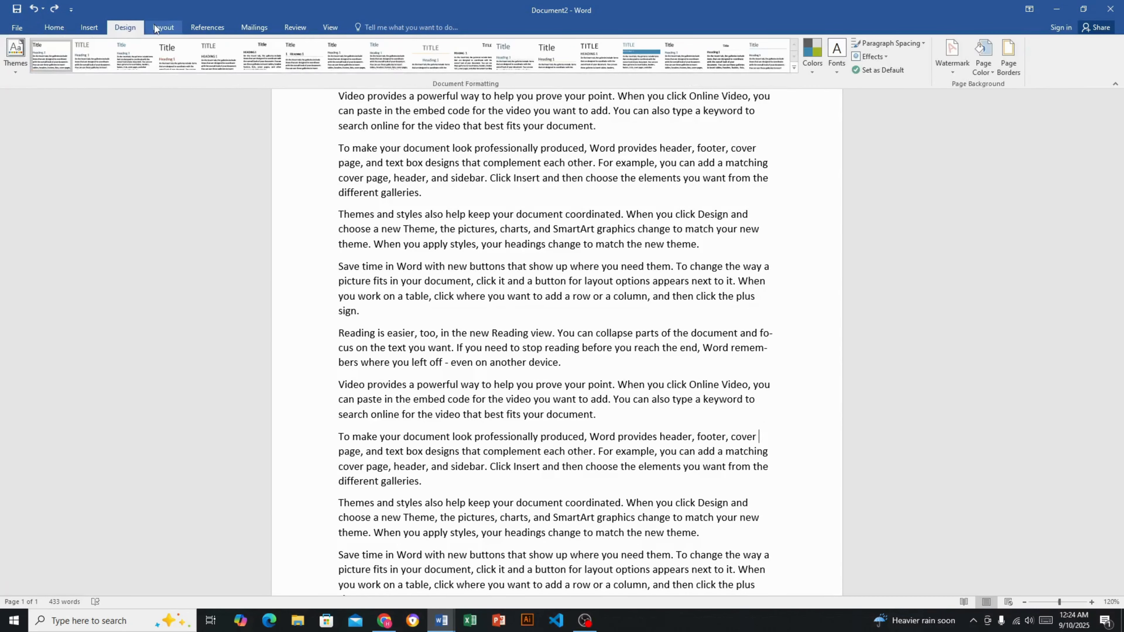
left_click(156, 26)
left_click(122, 25)
left_click(101, 25)
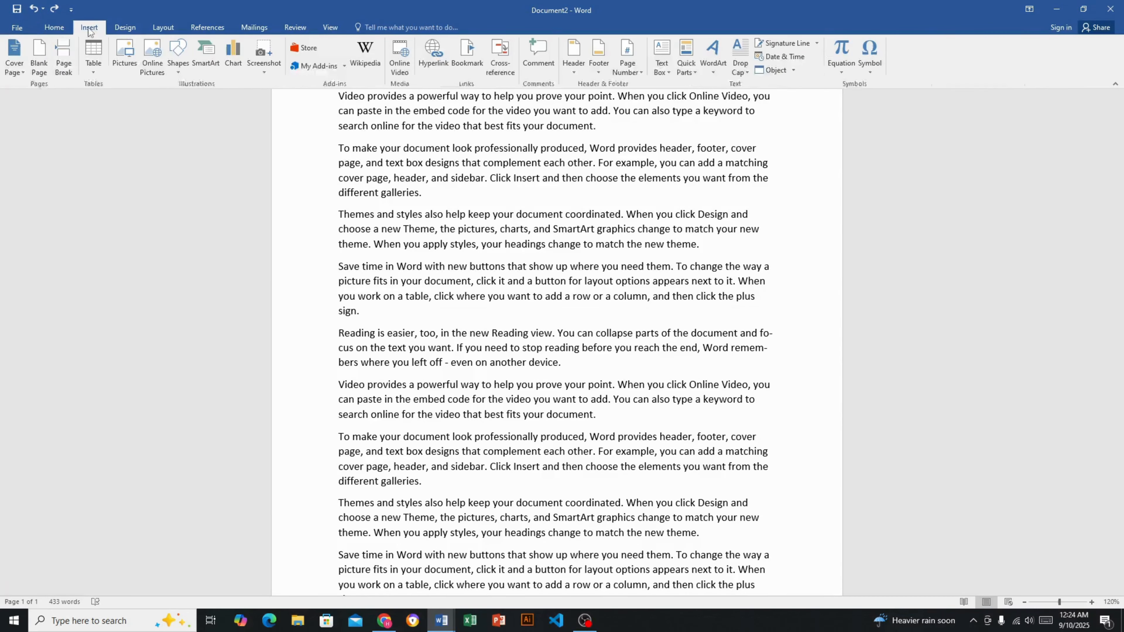
left_click(56, 29)
left_click(154, 29)
left_click(120, 25)
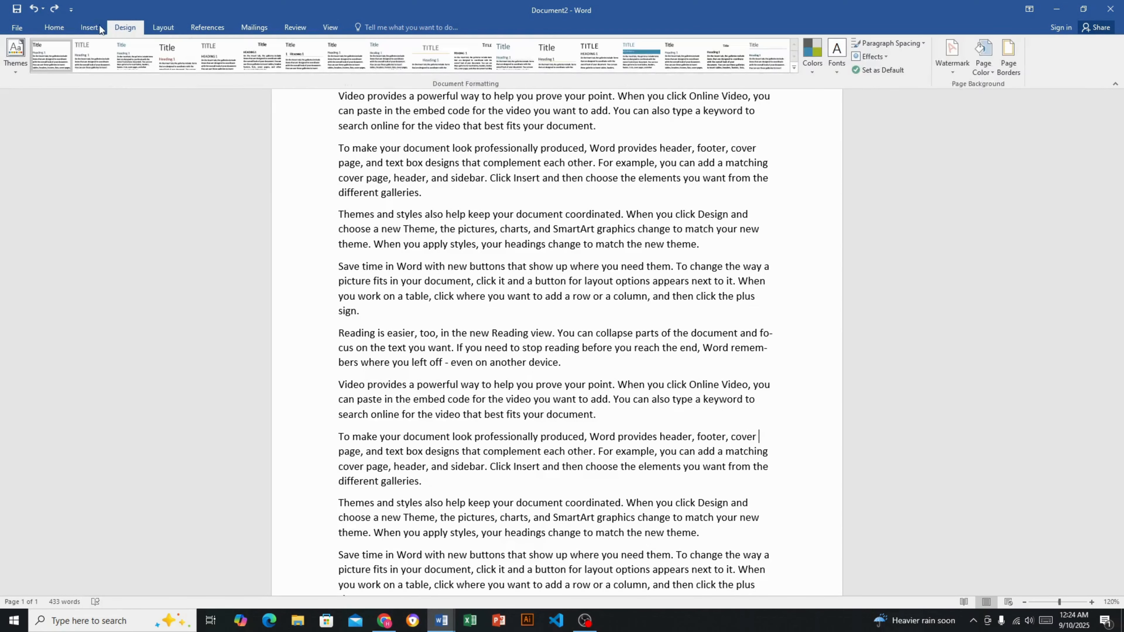
left_click(90, 25)
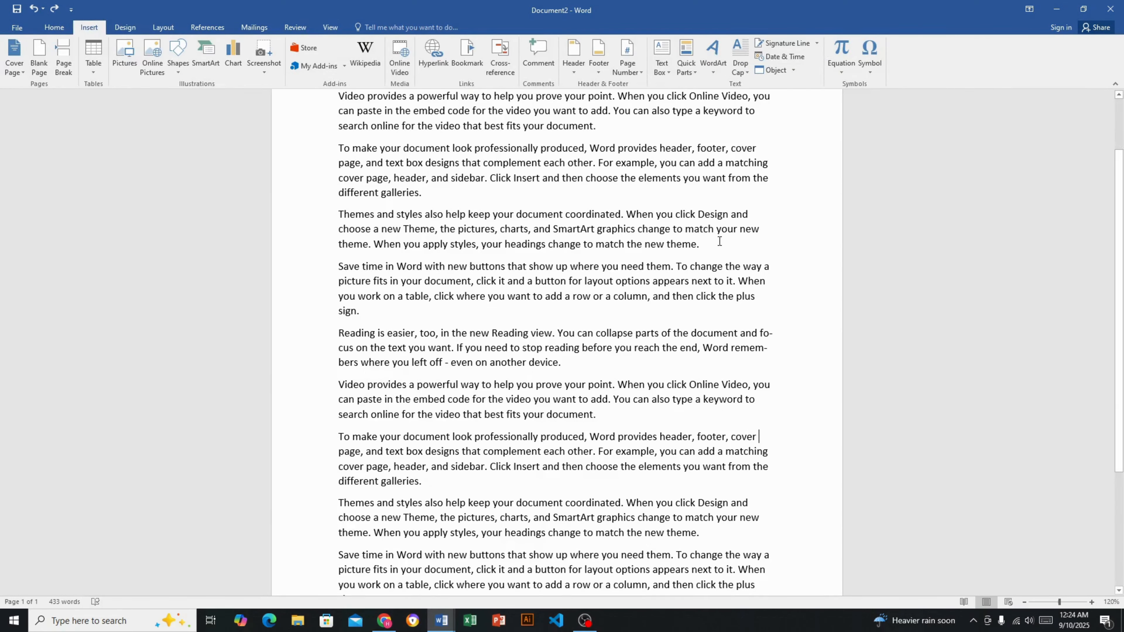